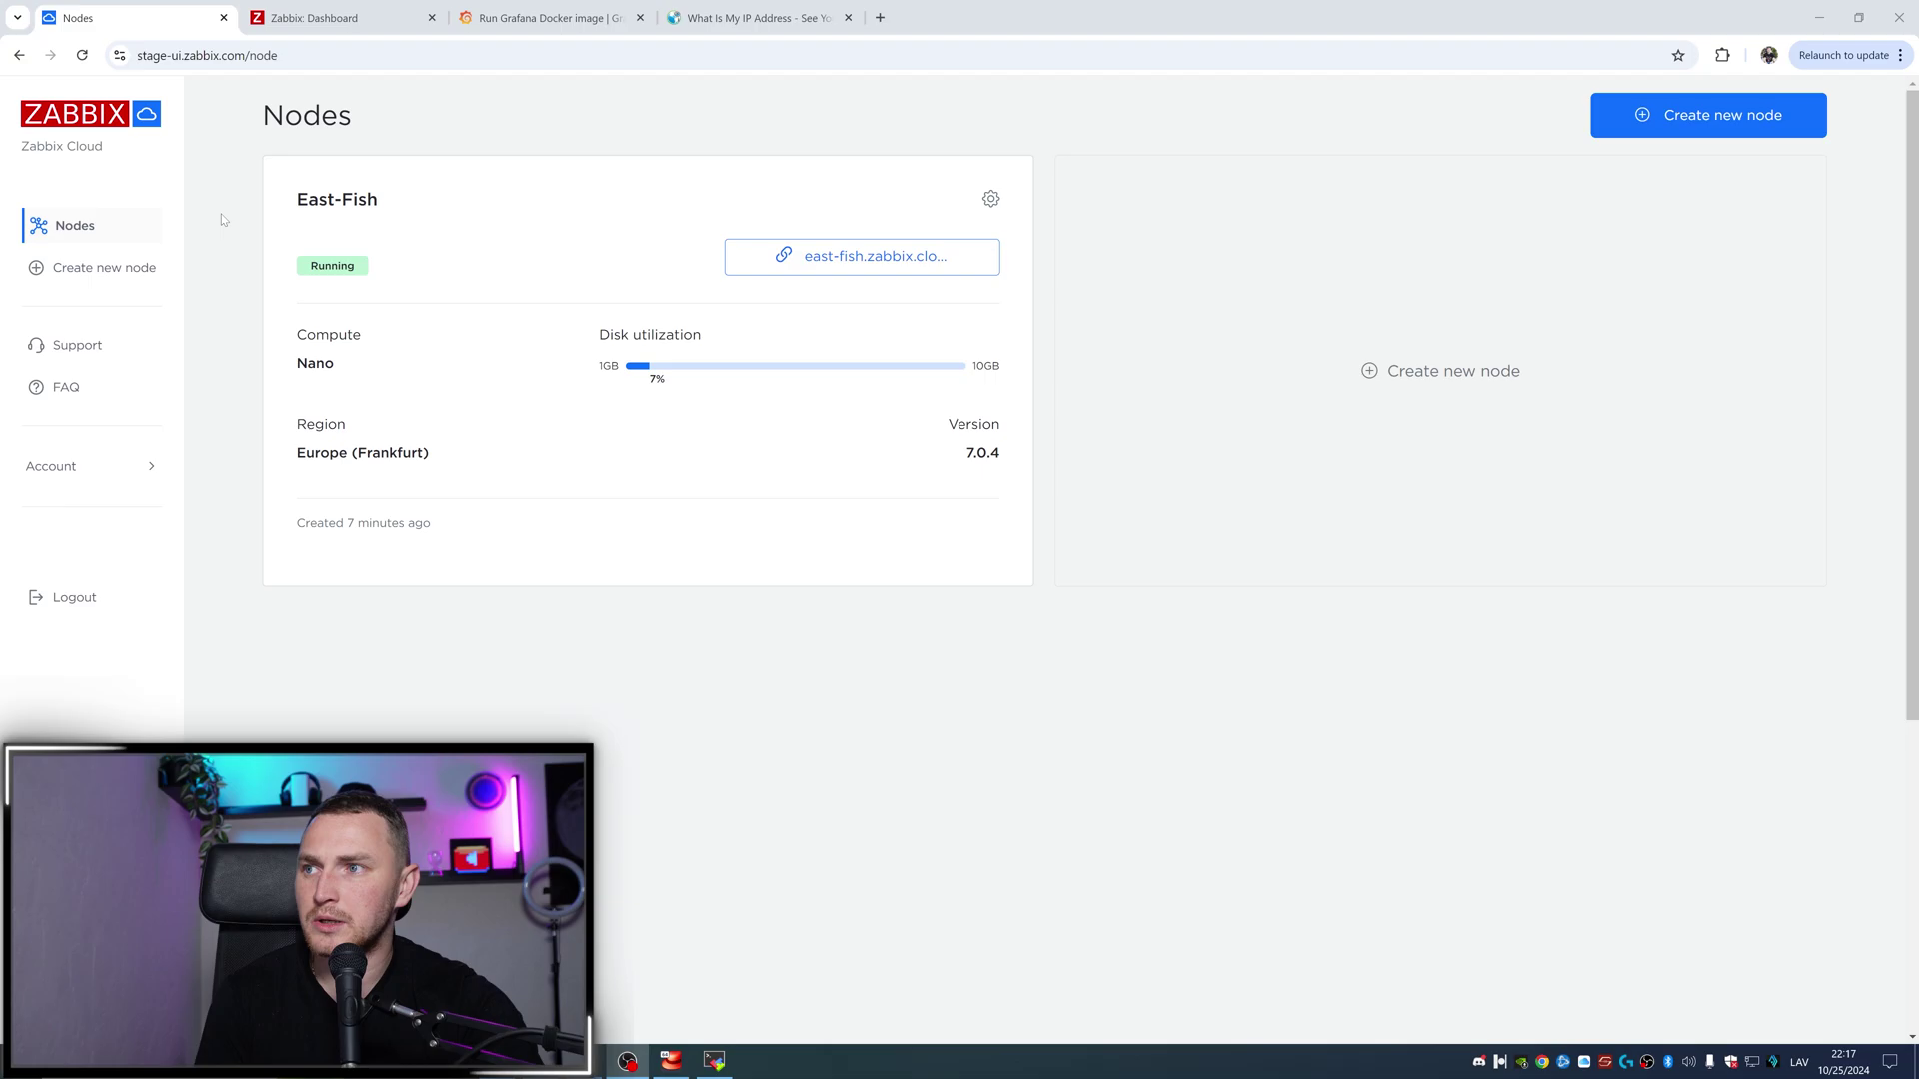
Step: Review the East-Fish node's configuration and the Zabbix dashboard's Data collection section
{"action": "left_click", "coordinate": [580, 304]}
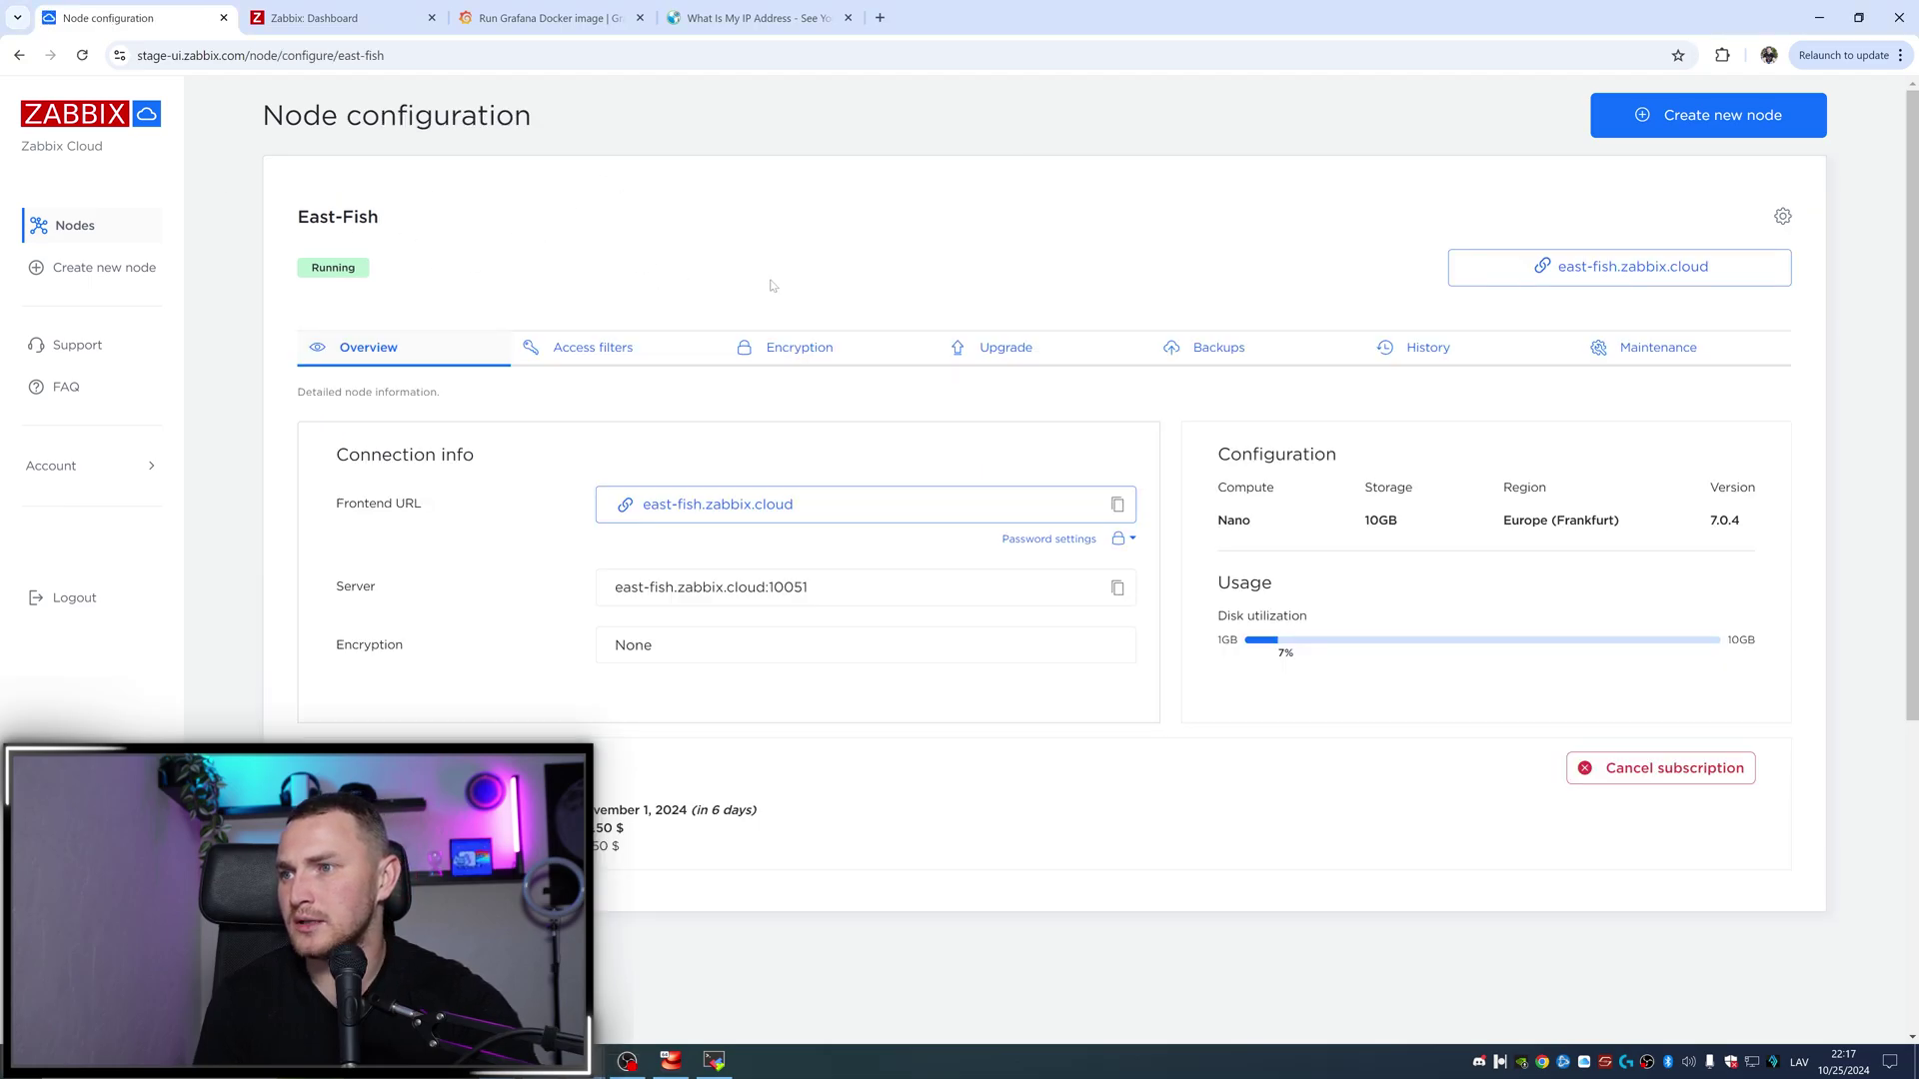
{"action": "left_click", "coordinate": [320, 20]}
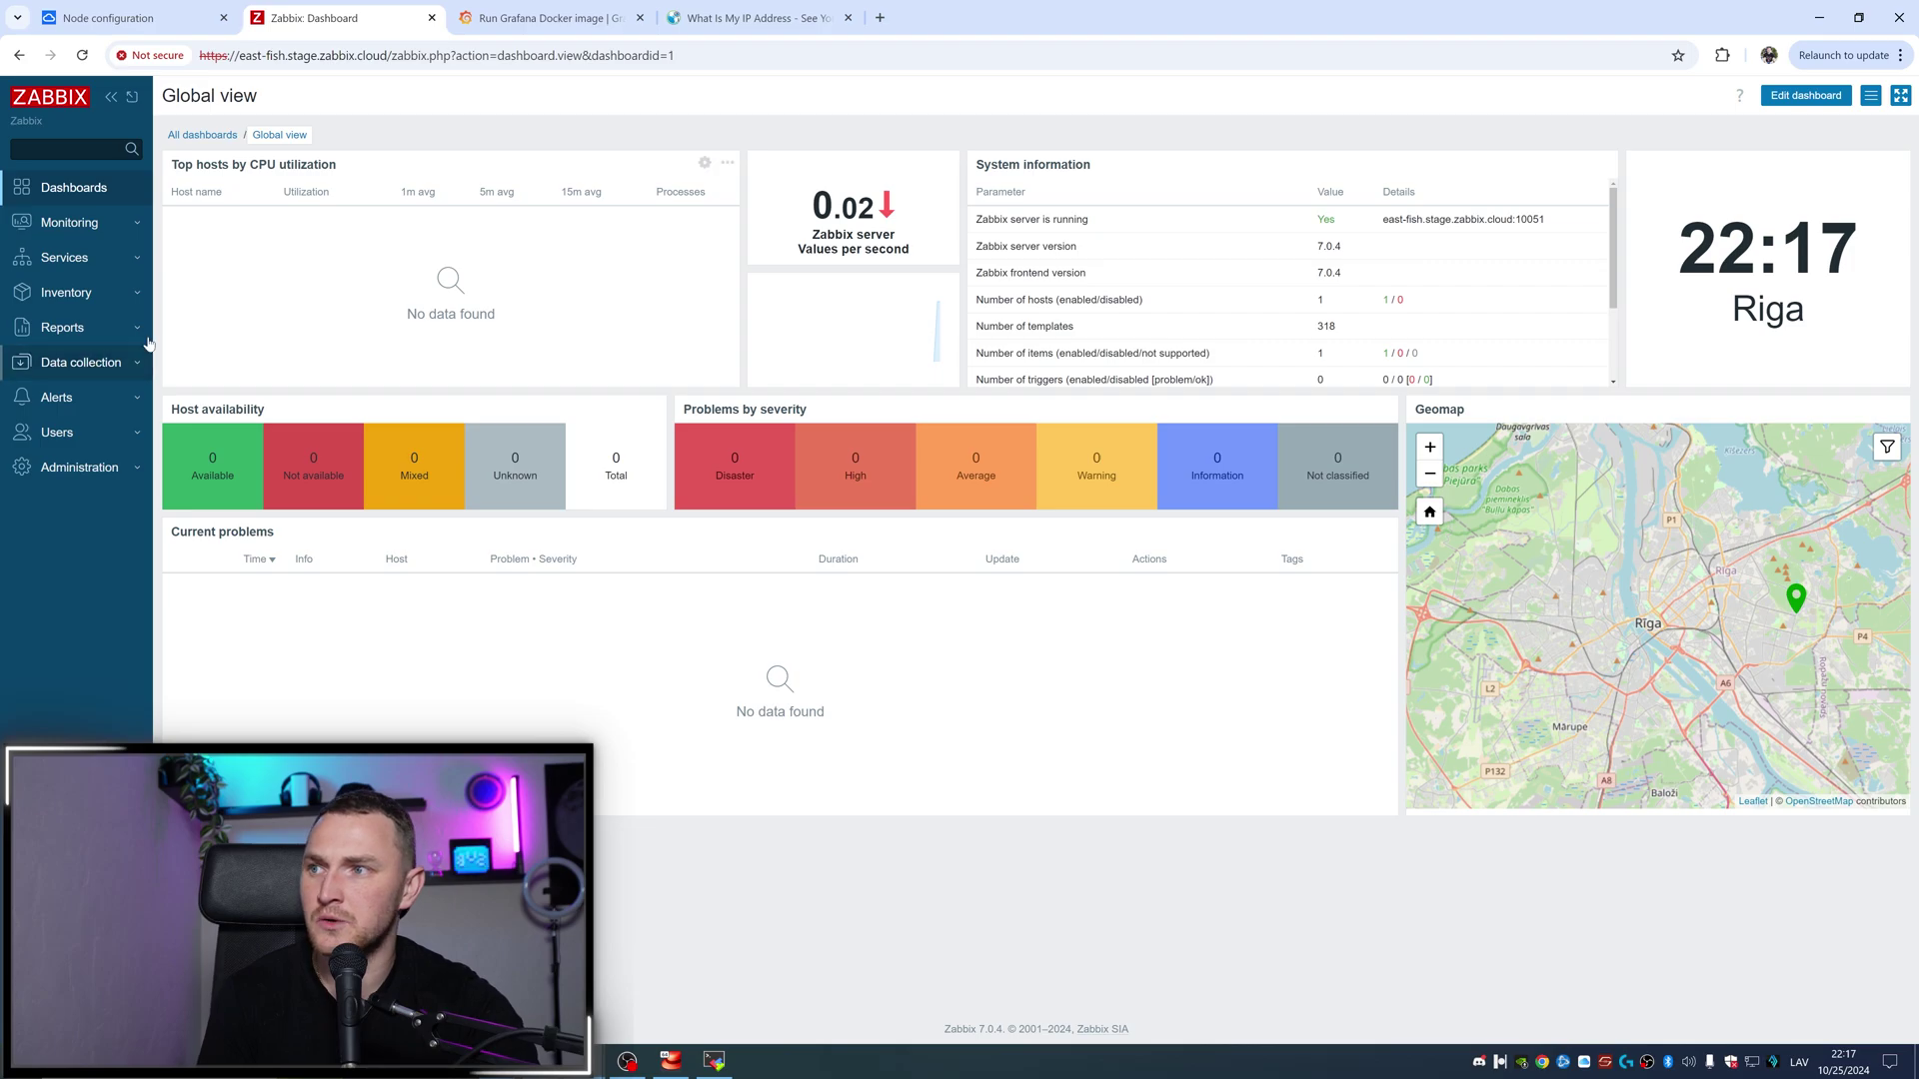
{"action": "left_click", "coordinate": [105, 363]}
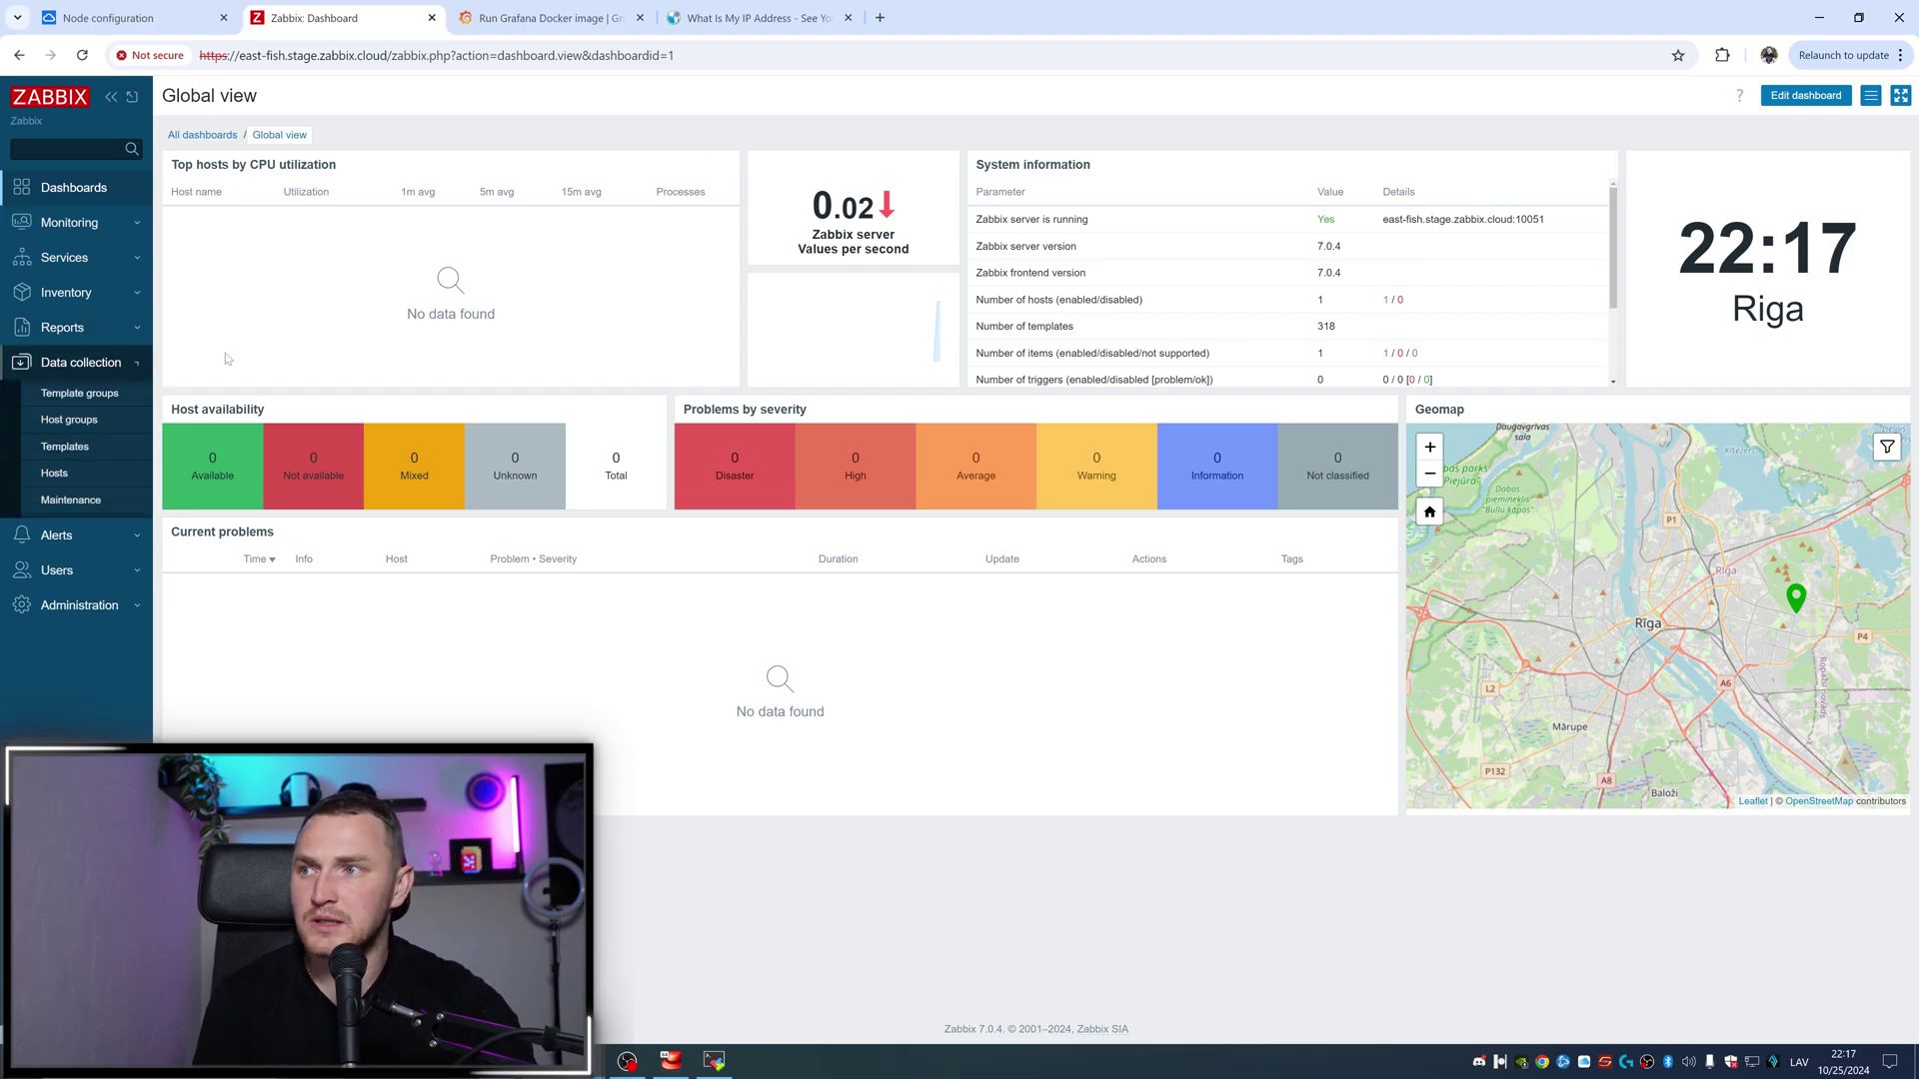
{"action": "left_click", "coordinate": [140, 18]}
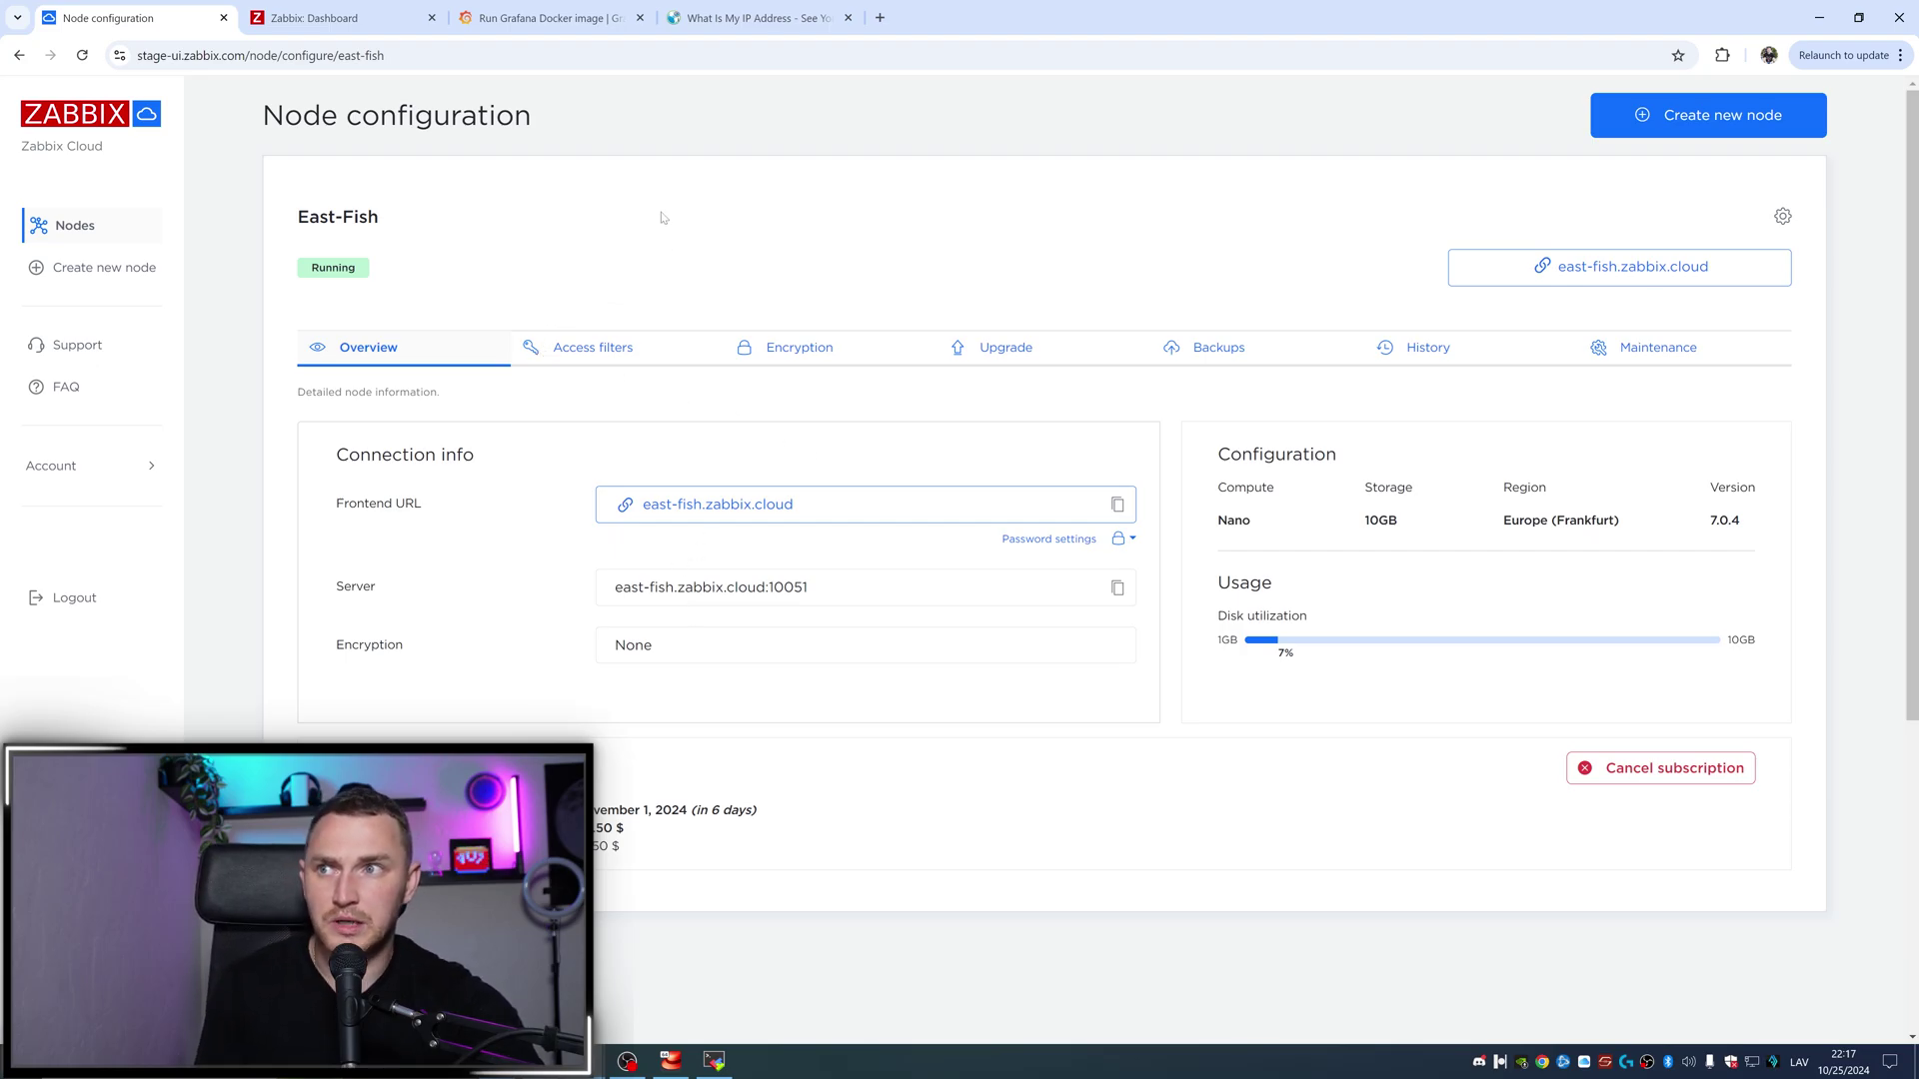
Step: Copy the docker run command from the Grafana Docker documentation
{"action": "left_click", "coordinate": [713, 1060]}
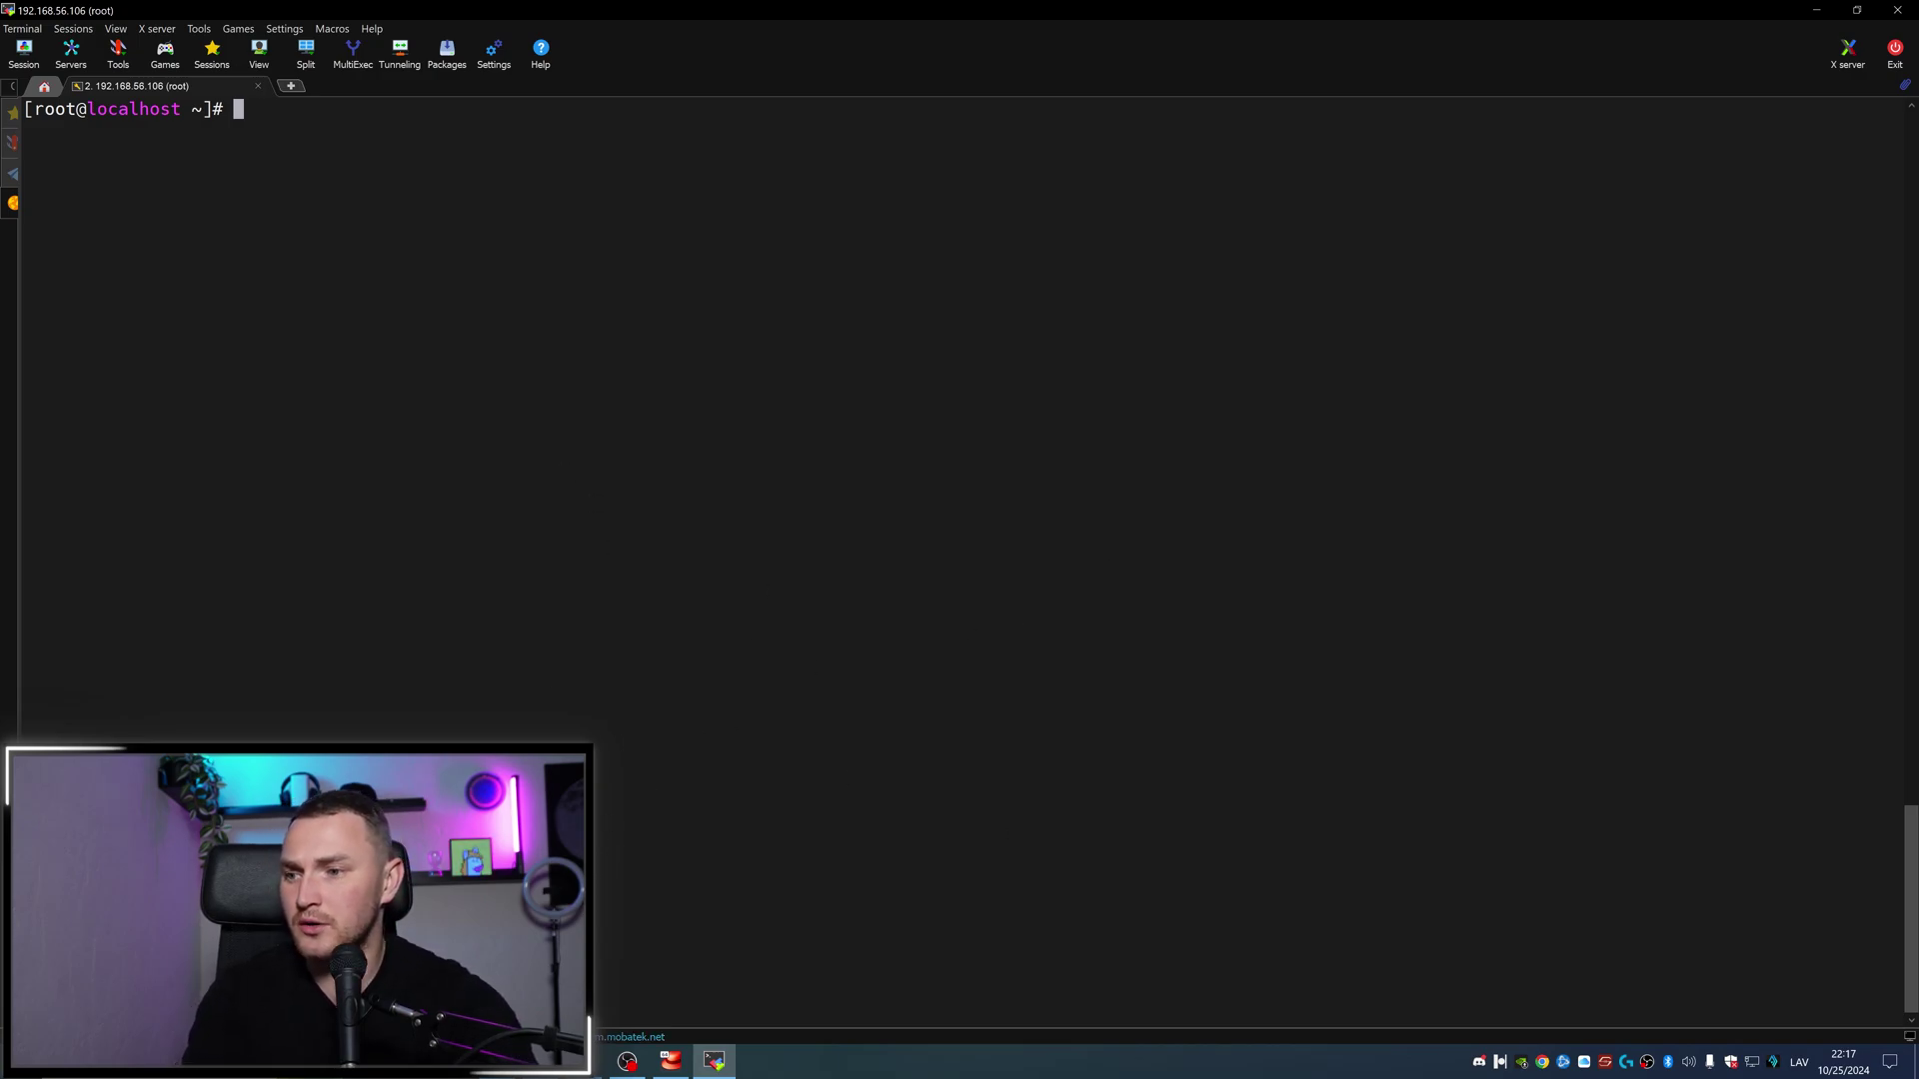
{"action": "mouse_move", "coordinate": [670, 1060]}
{"action": "left_click", "coordinate": [677, 988]}
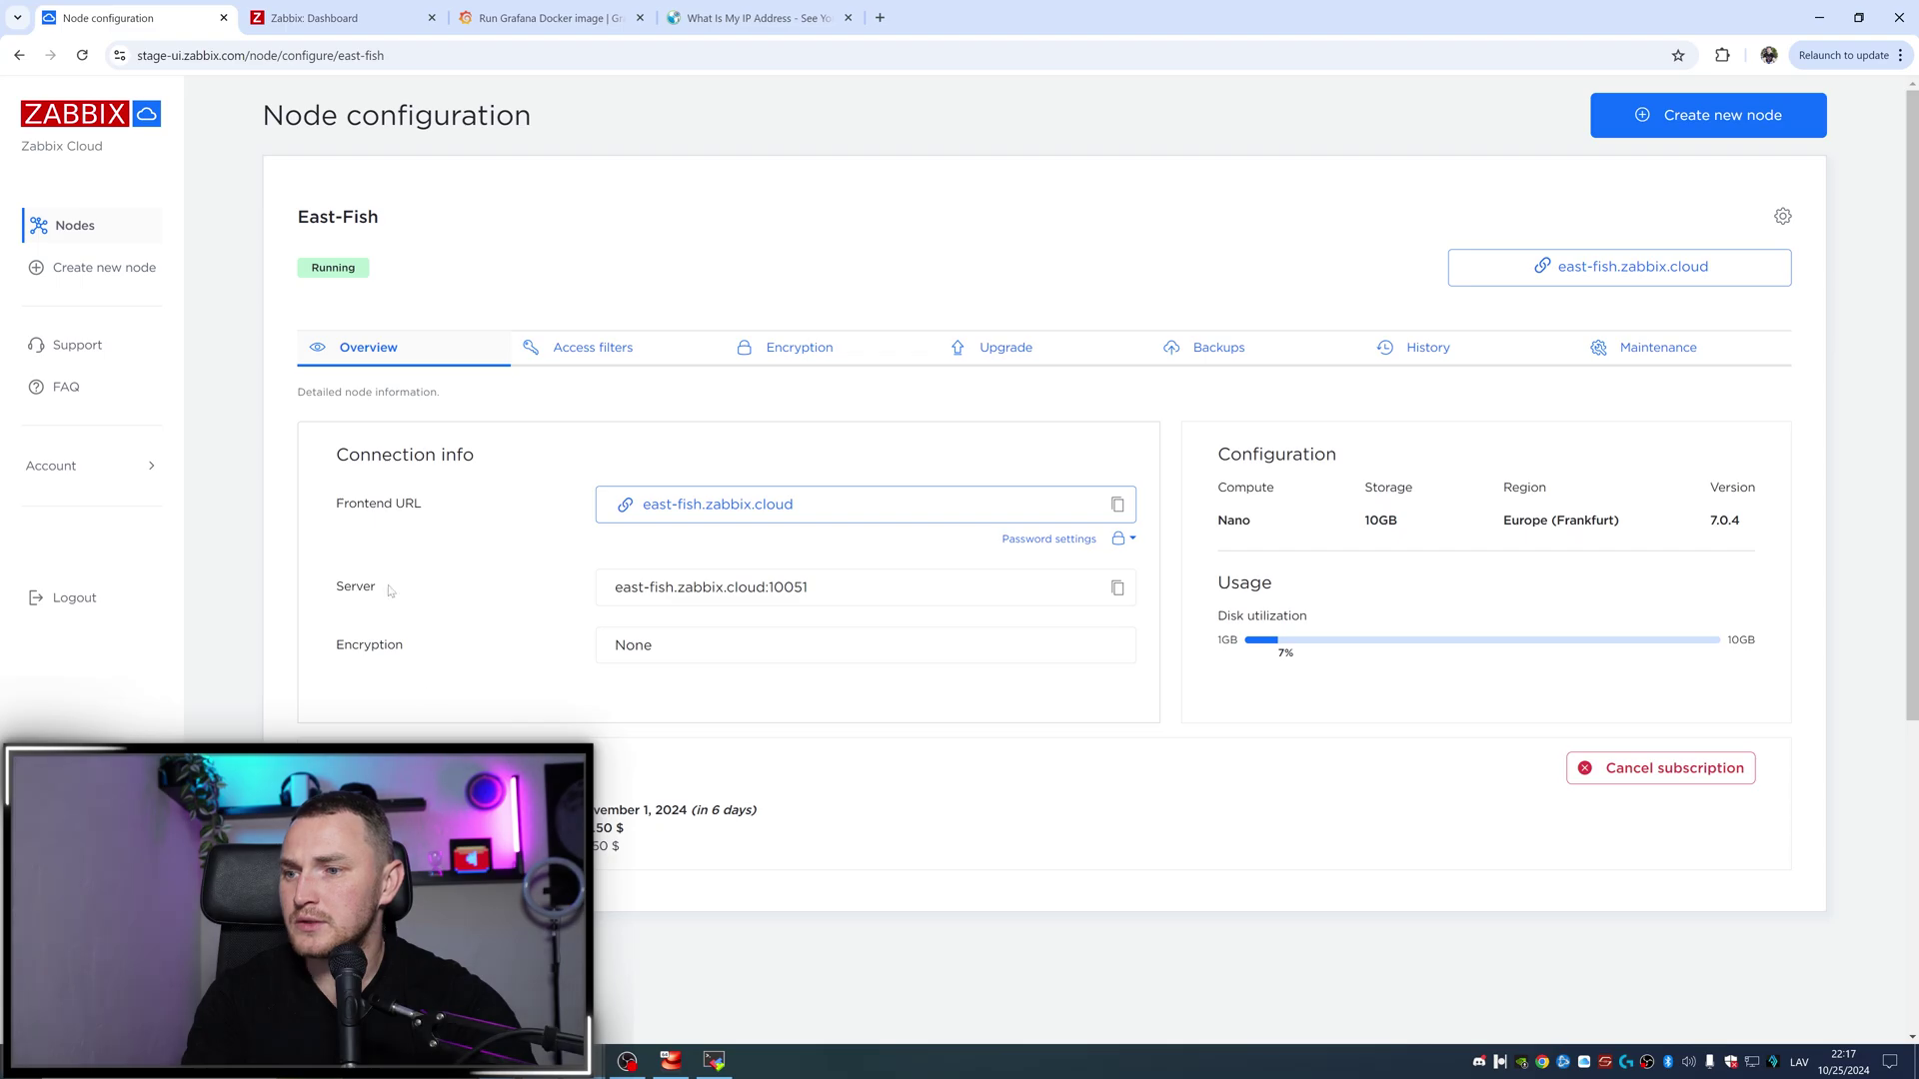
{"action": "left_click", "coordinate": [547, 17]}
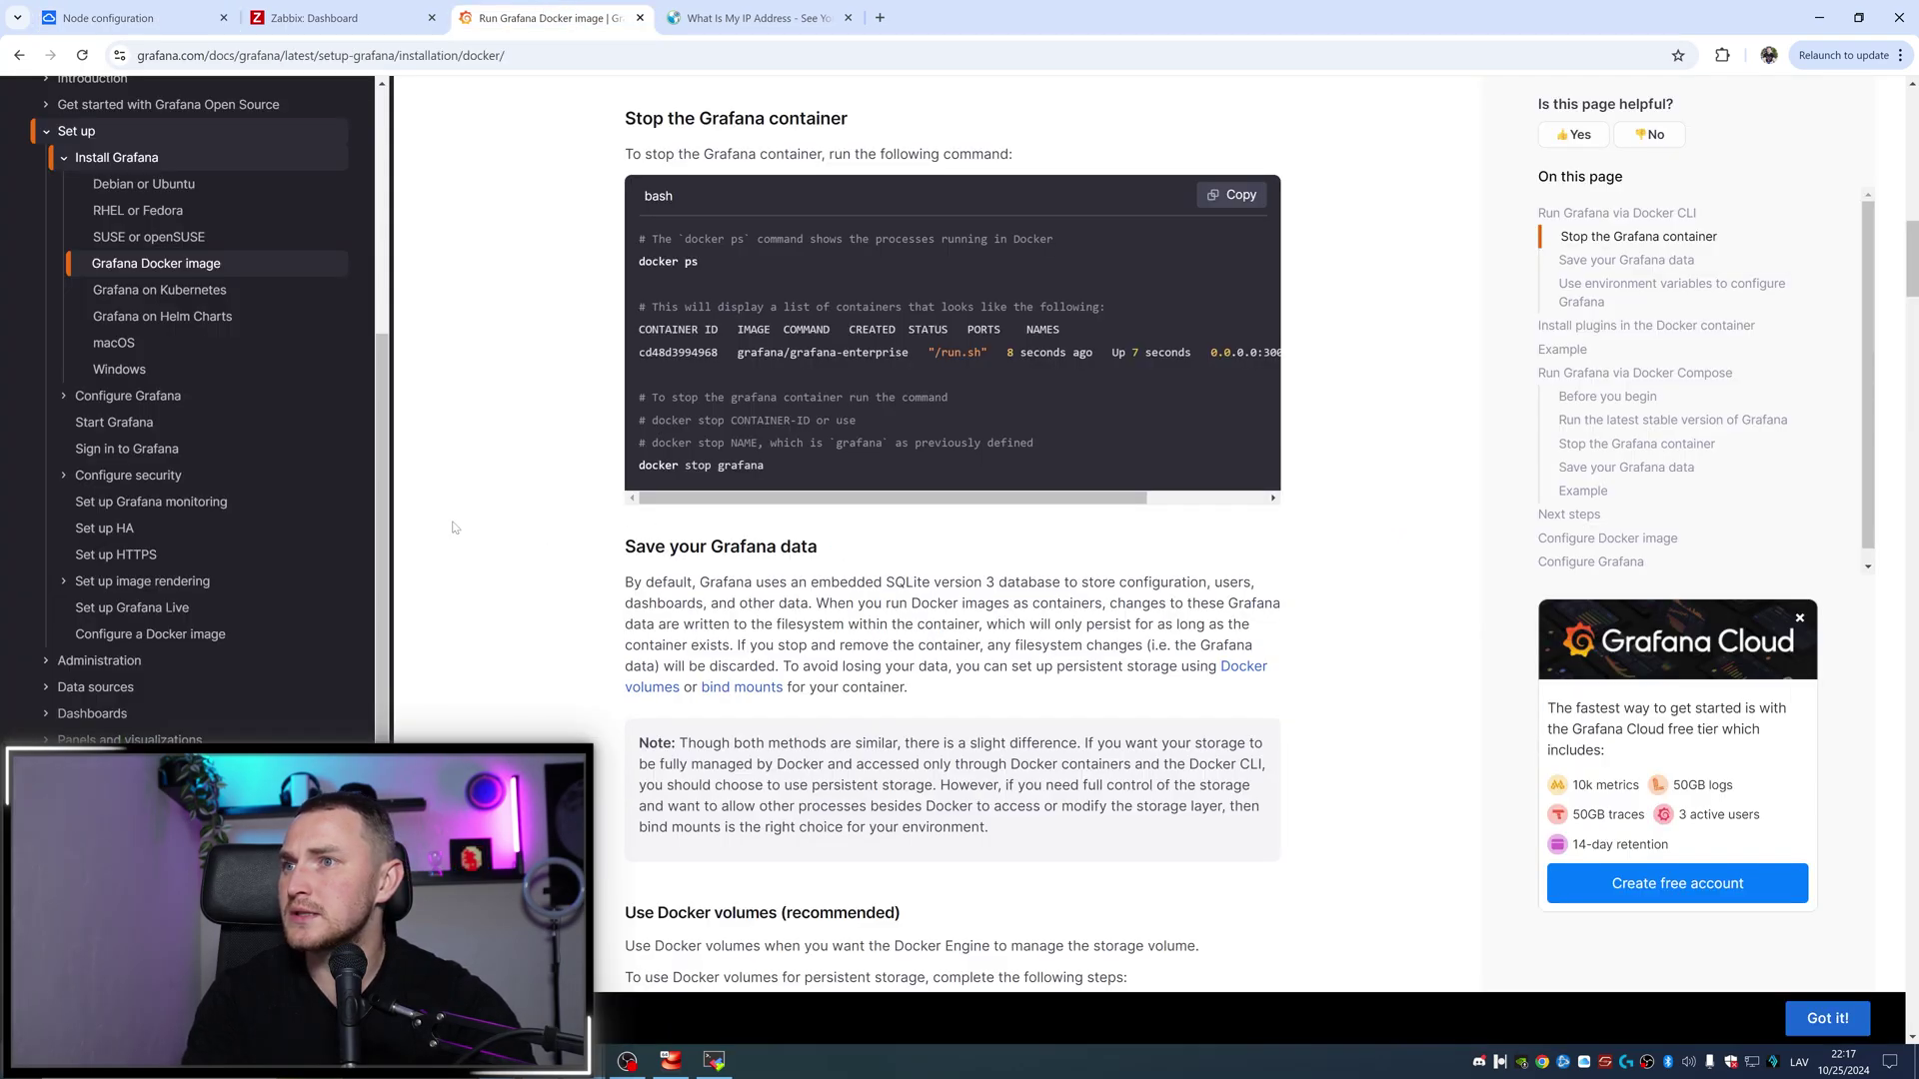
{"action": "scroll", "coordinate": [524, 528], "scroll_direction": "up", "scroll_amount": 2}
{"action": "scroll", "coordinate": [530, 526], "scroll_direction": "up", "scroll_amount": 4}
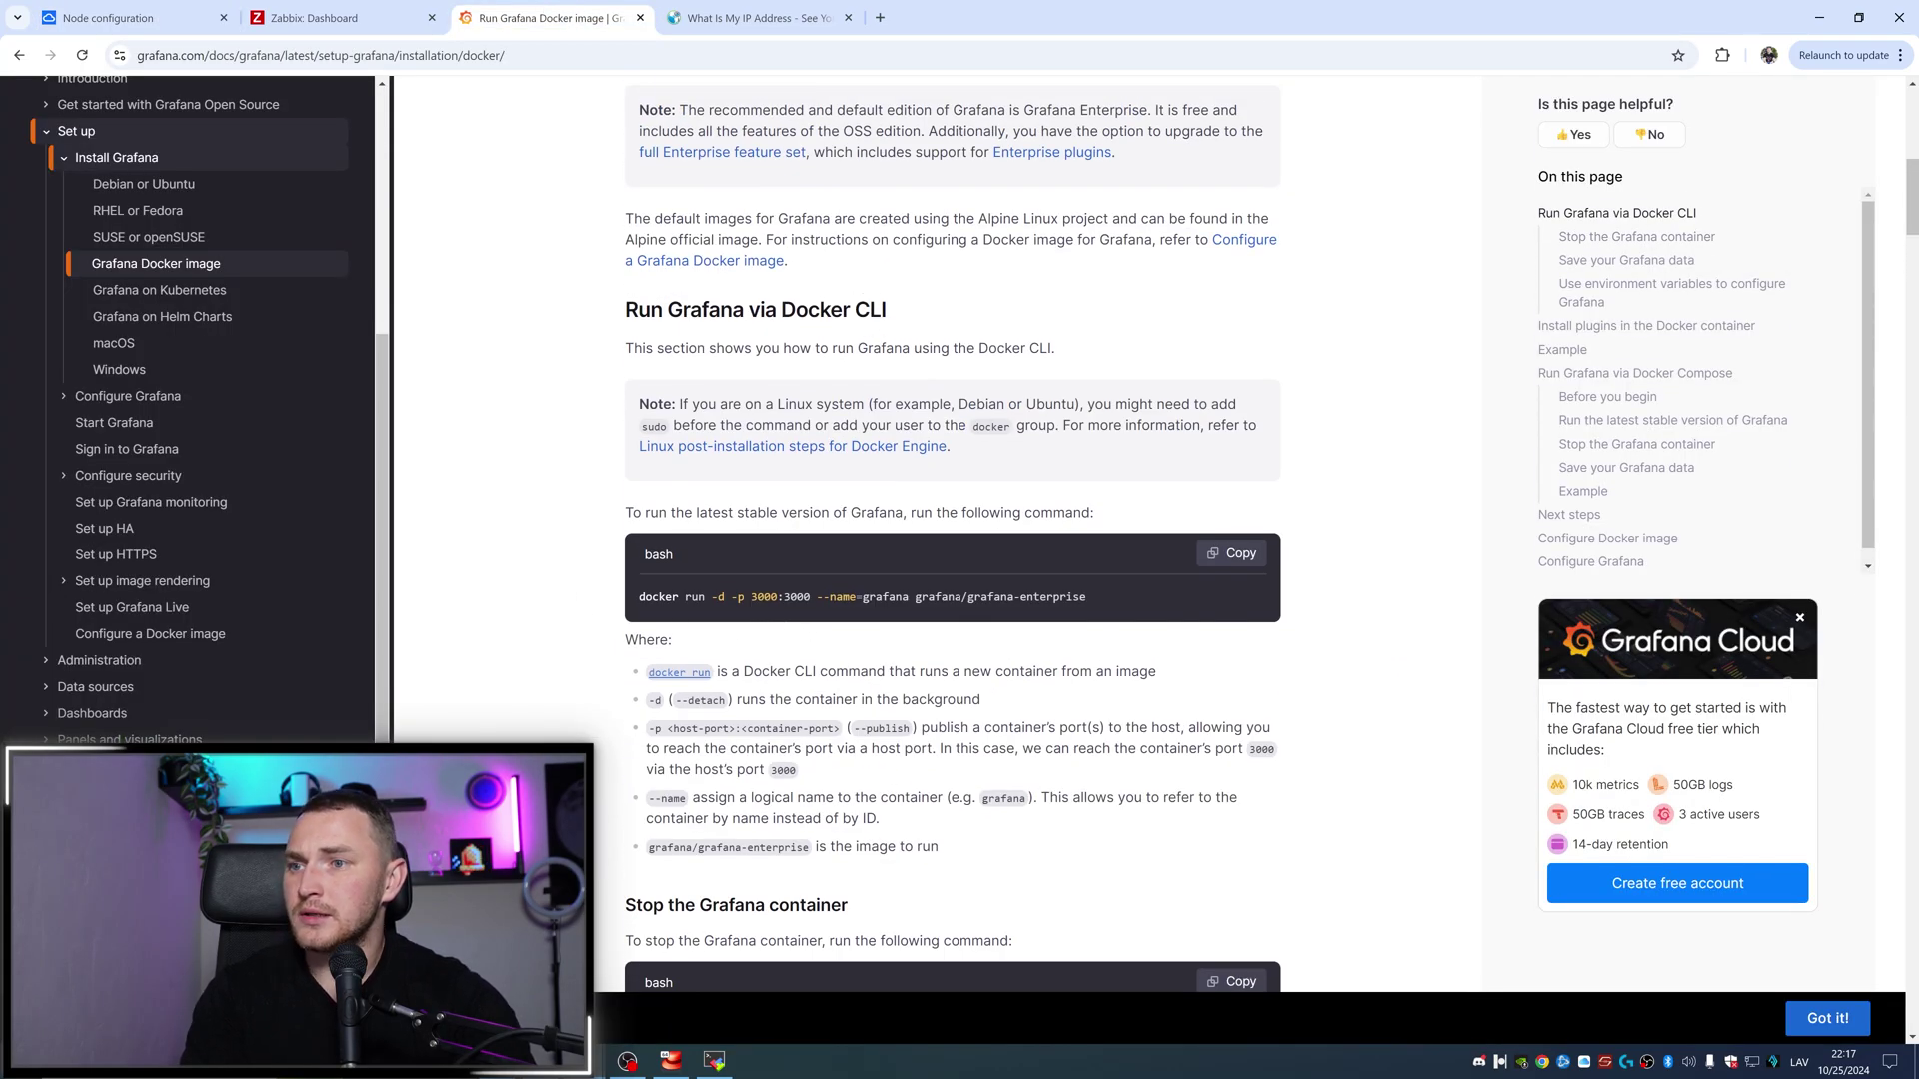
{"action": "left_click_drag", "start_coordinate": [659, 597], "coordinate": [1118, 591]}
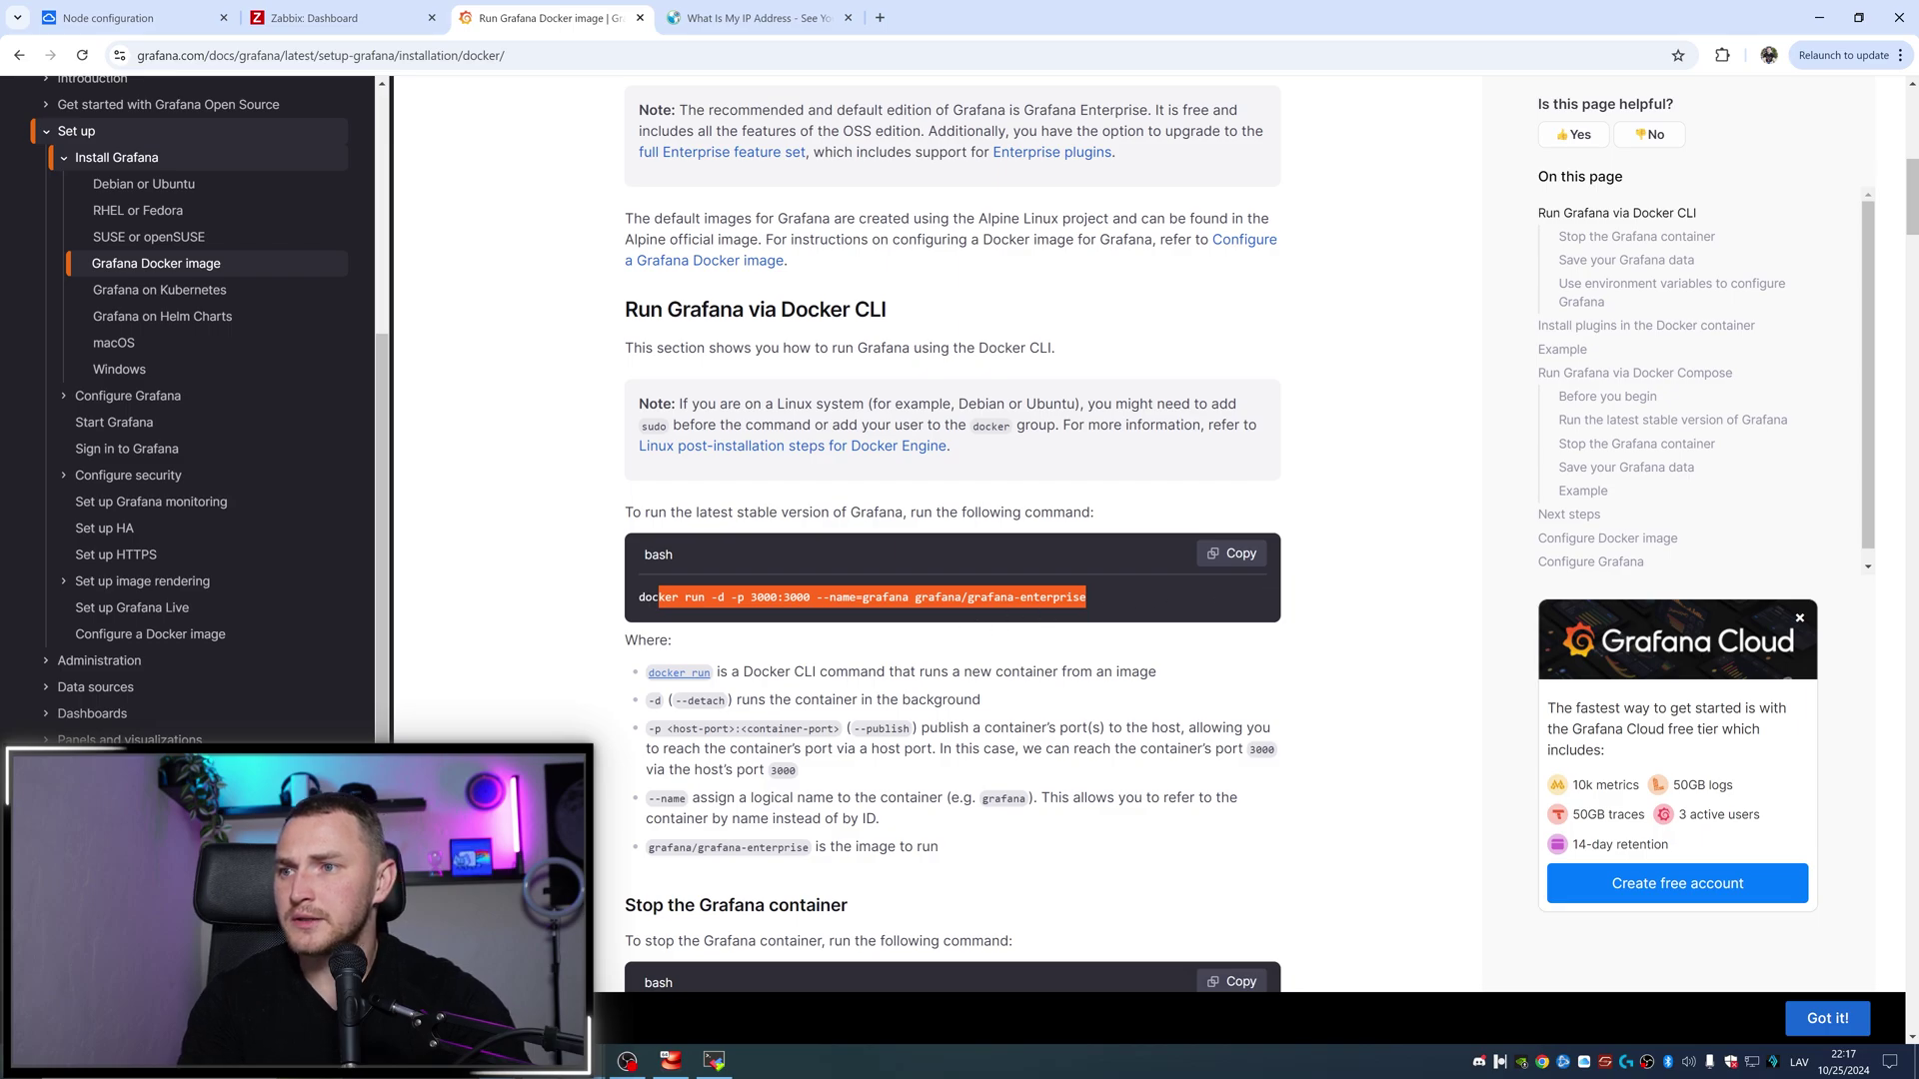
{"action": "left_click", "coordinate": [1248, 557]}
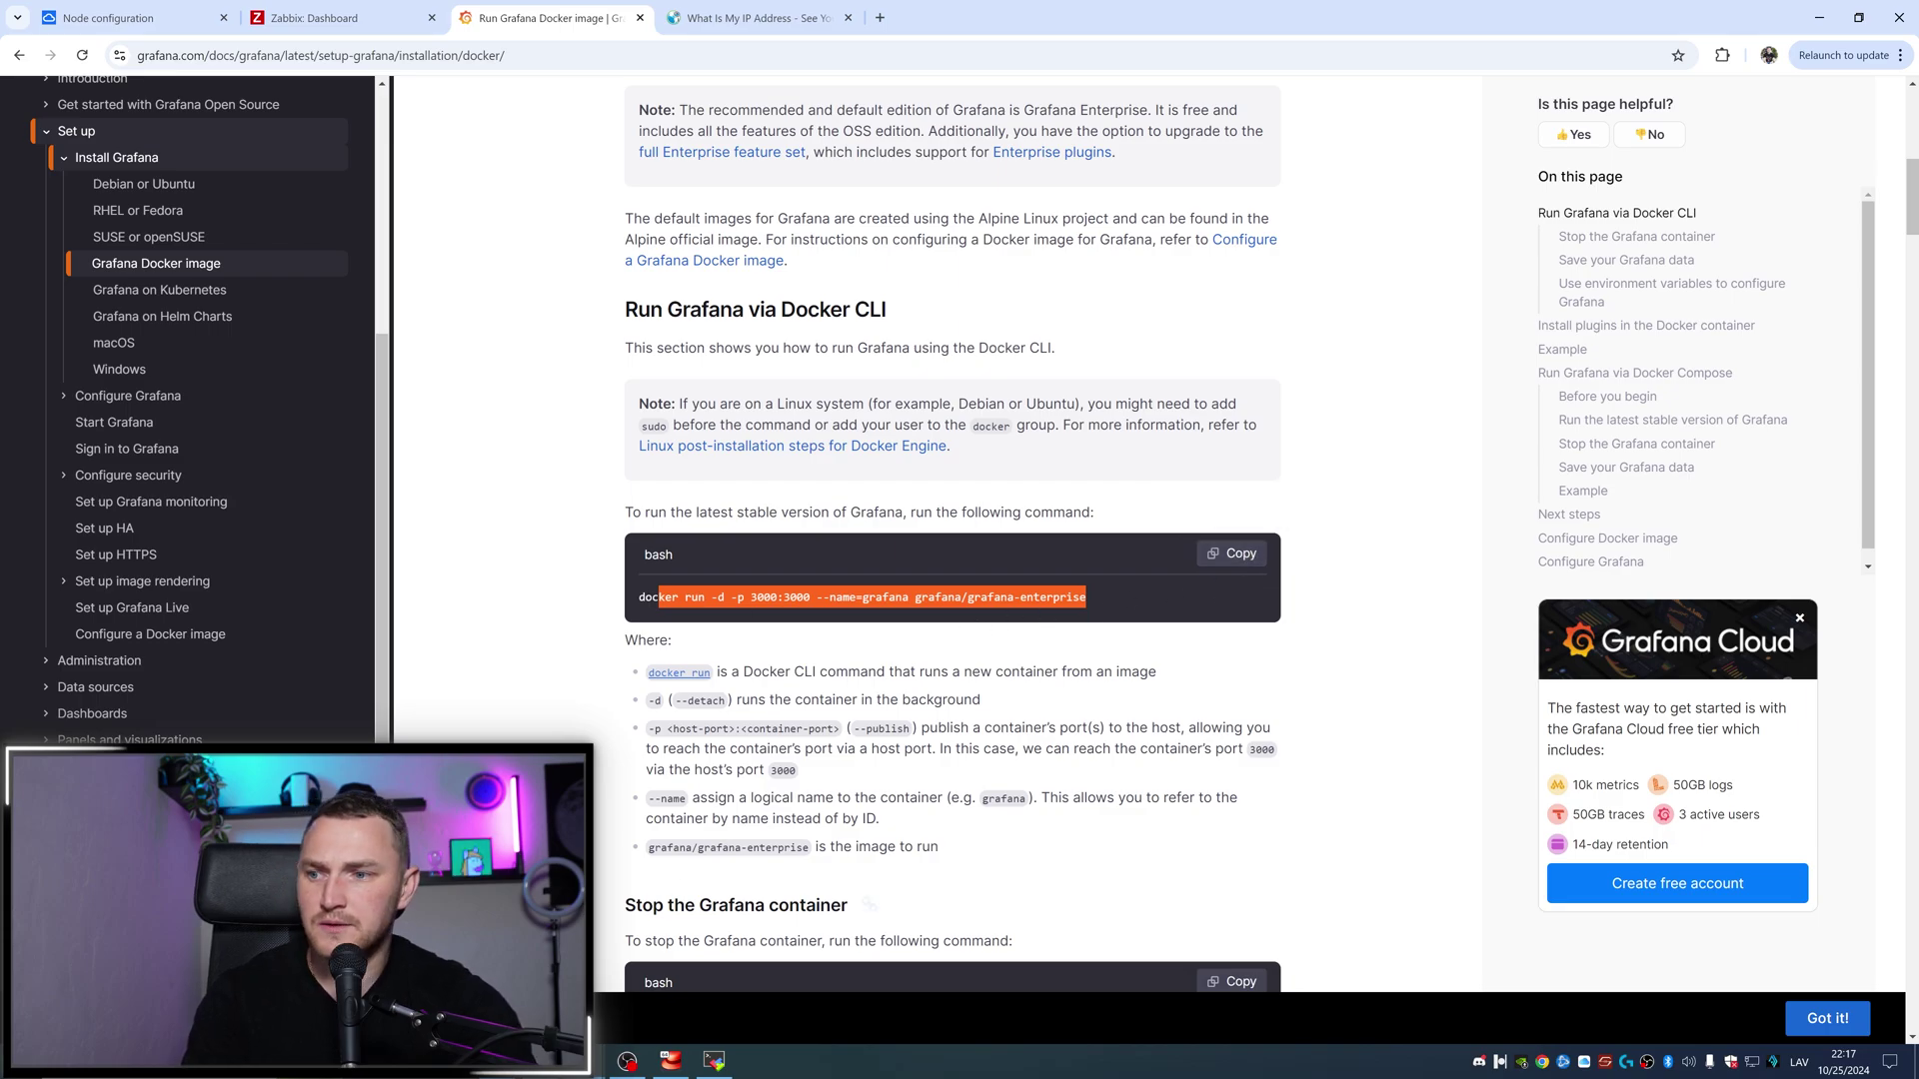
Step: Run docker ps and spot the grafana/grafana-enterprise container on port 3000
{"action": "left_click", "coordinate": [714, 1060]}
{"action": "type", "text": "docker ps"}
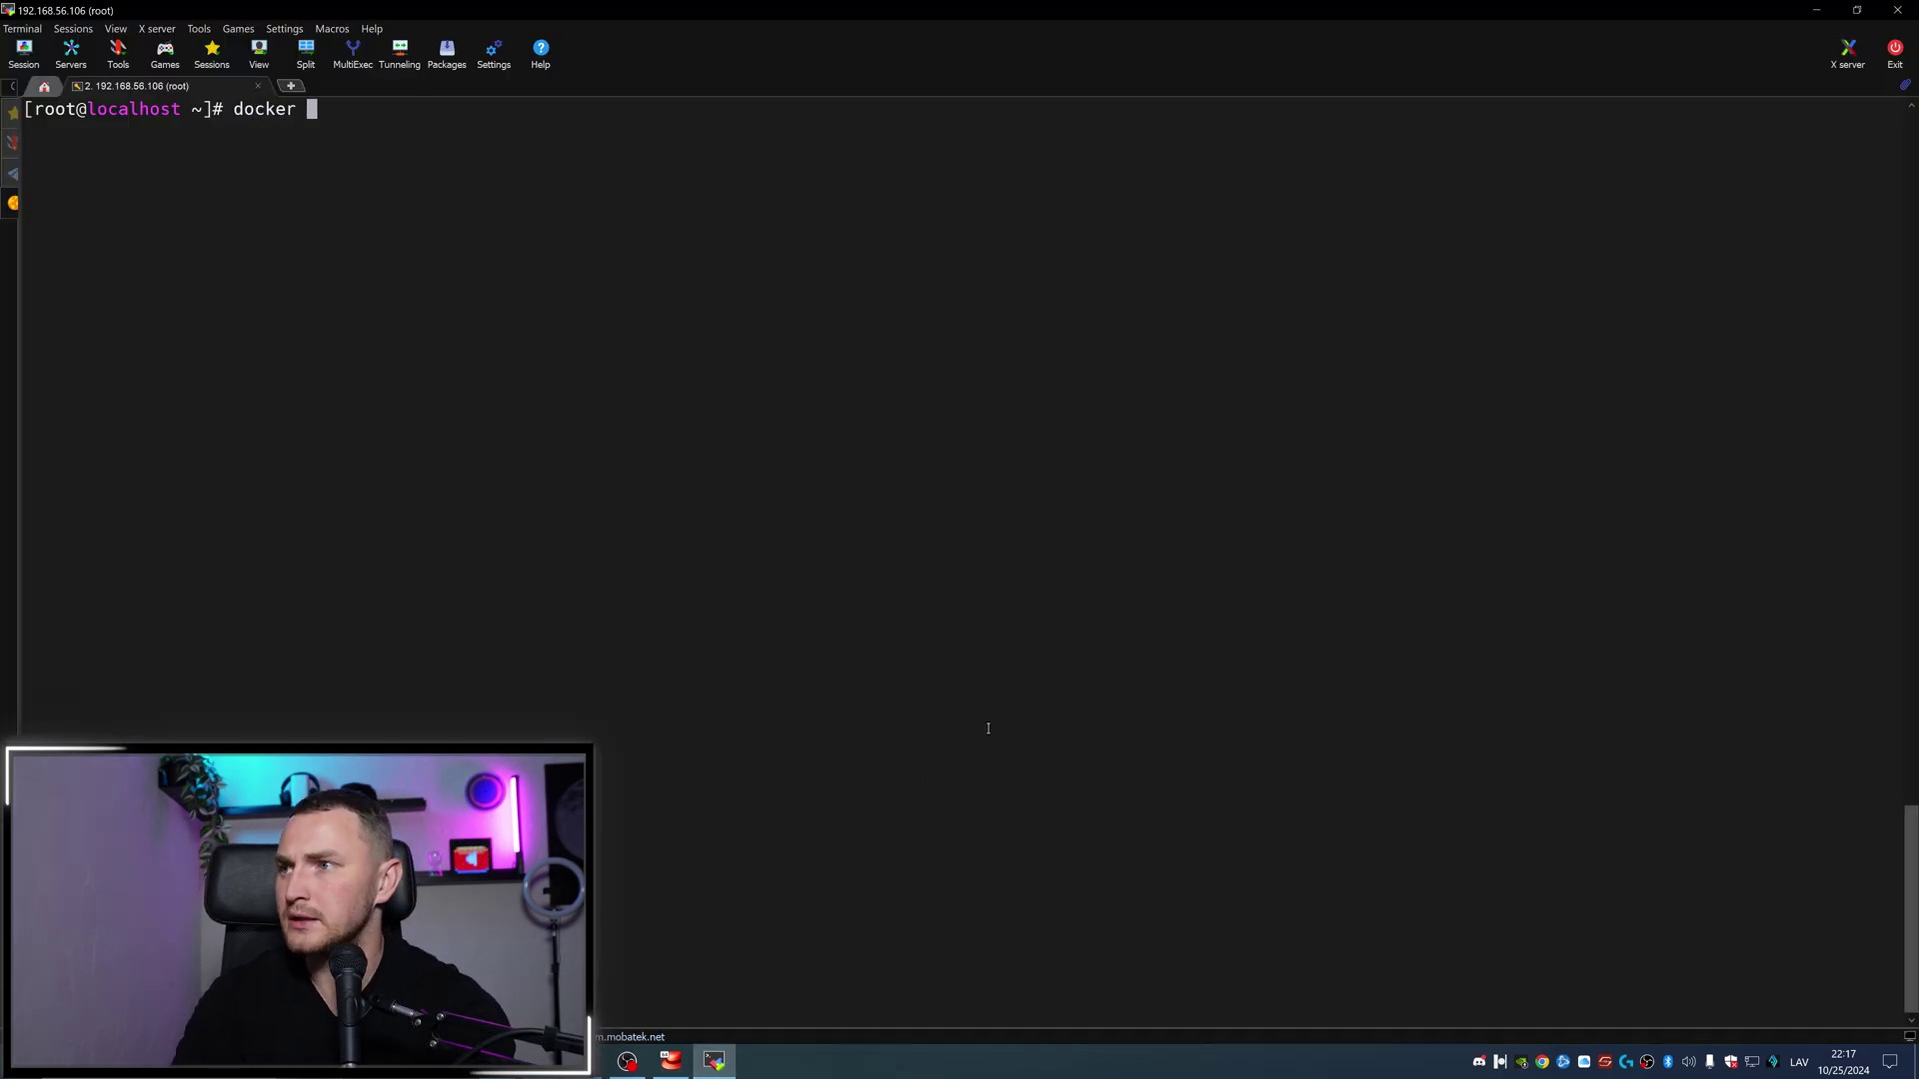
{"action": "key", "text": "Return"}
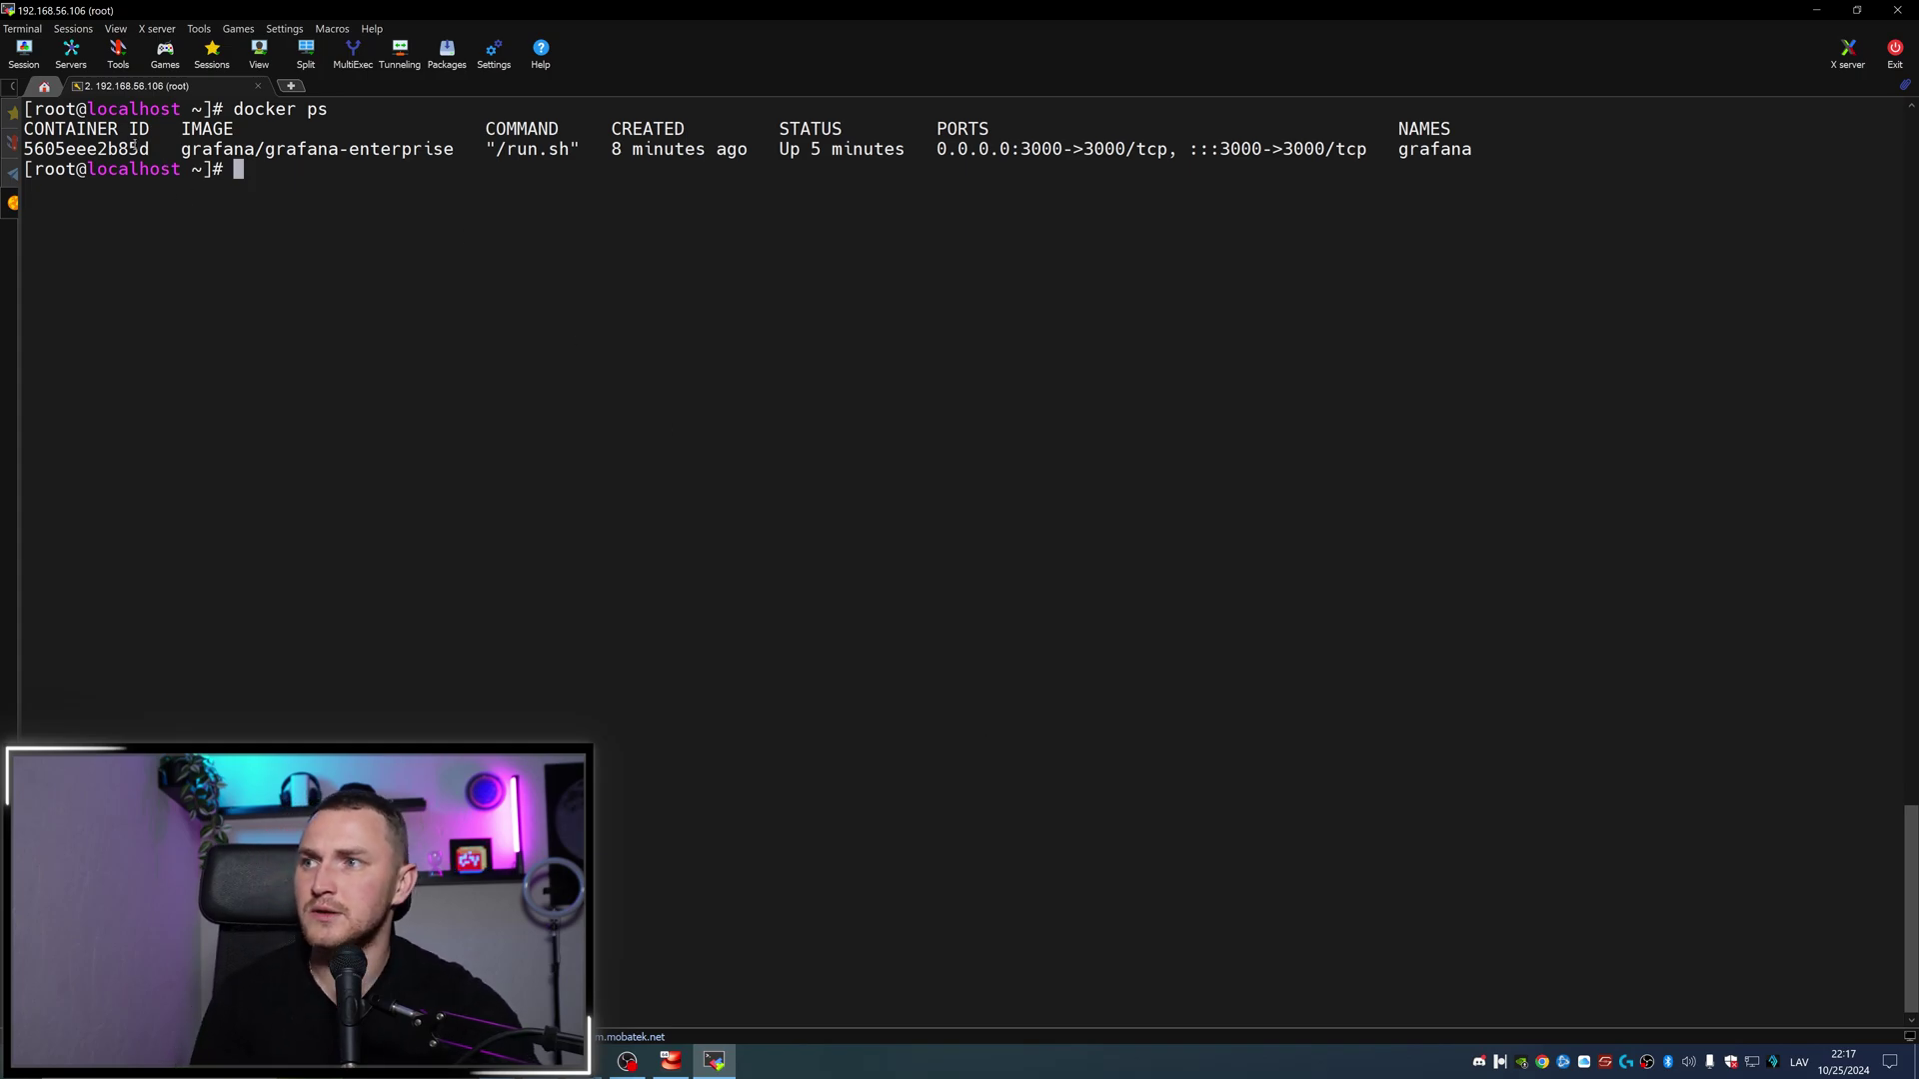
{"action": "left_click_drag", "start_coordinate": [180, 148], "coordinate": [456, 148]}
{"action": "left_click", "coordinate": [609, 148]}
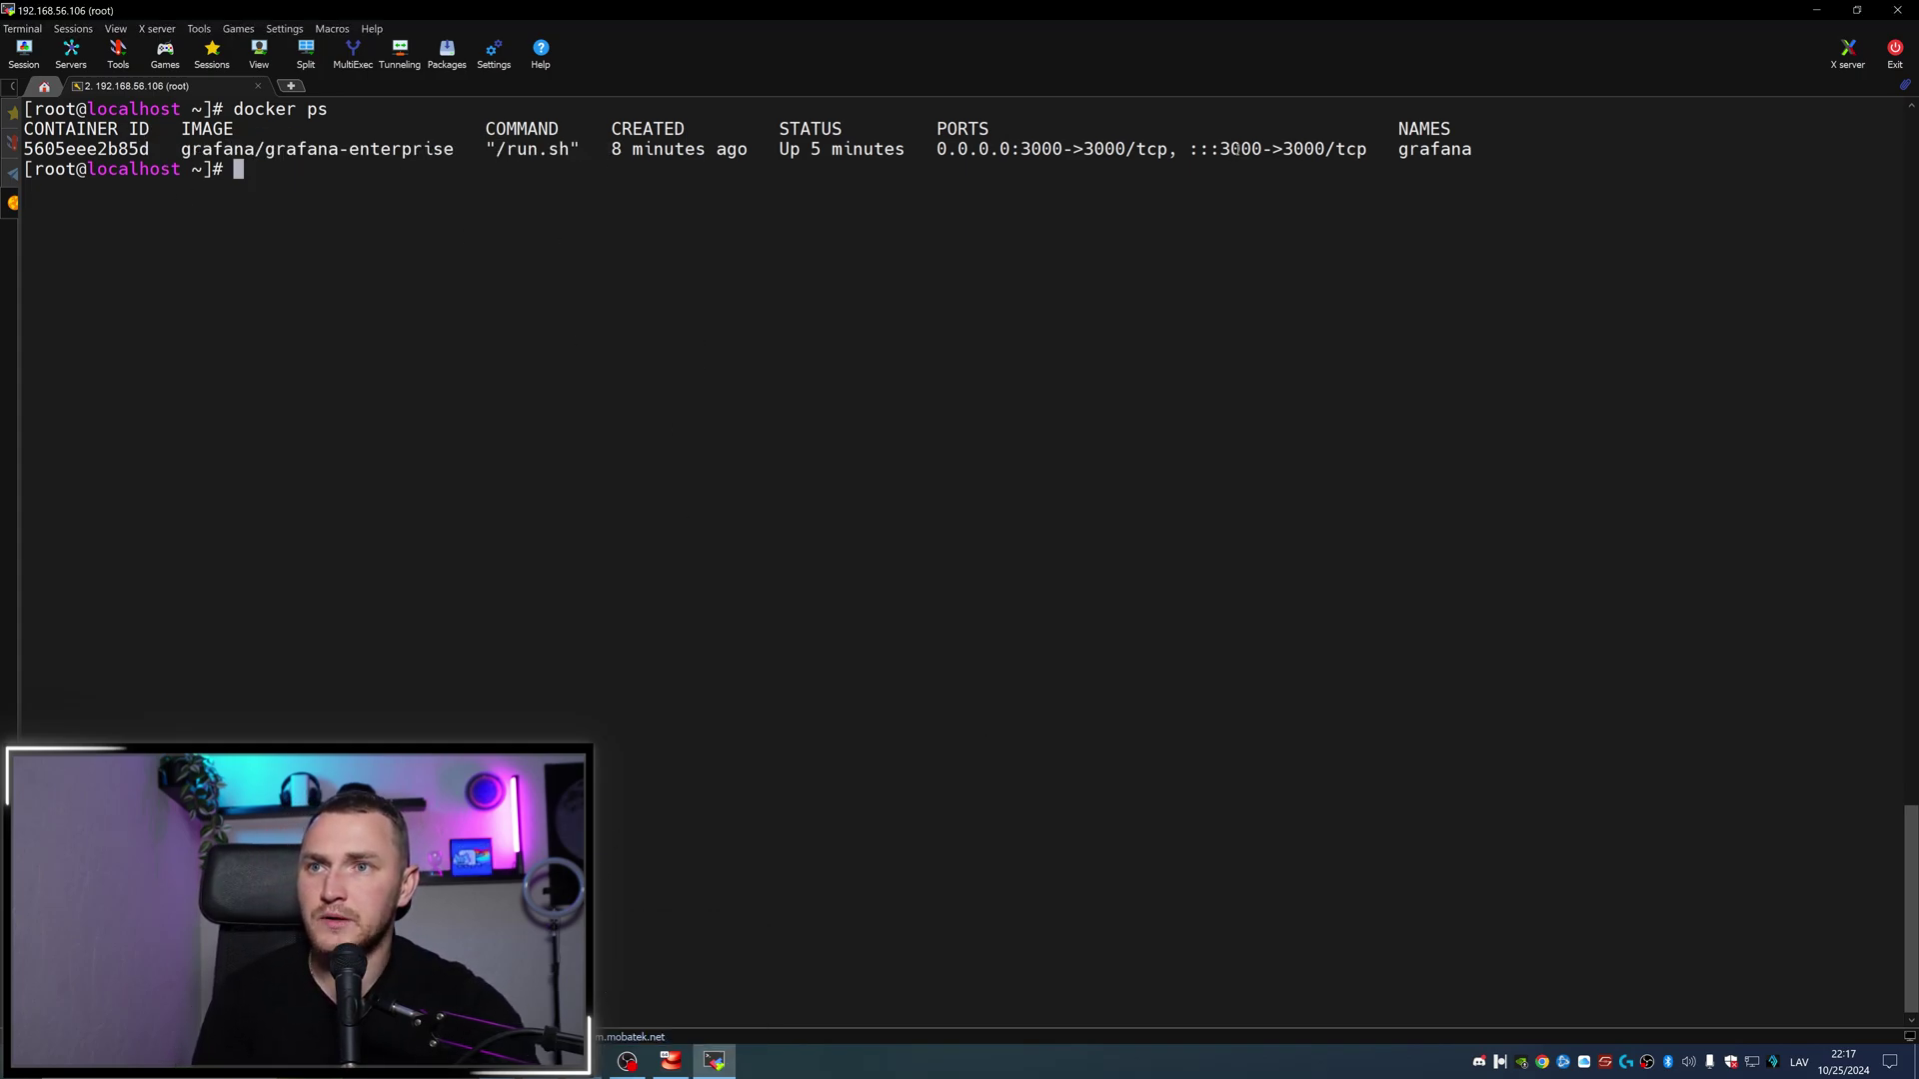
Step: Merge the Grafana page into the main browser window and open Grafana's home page
{"action": "mouse_move", "coordinate": [670, 1060]}
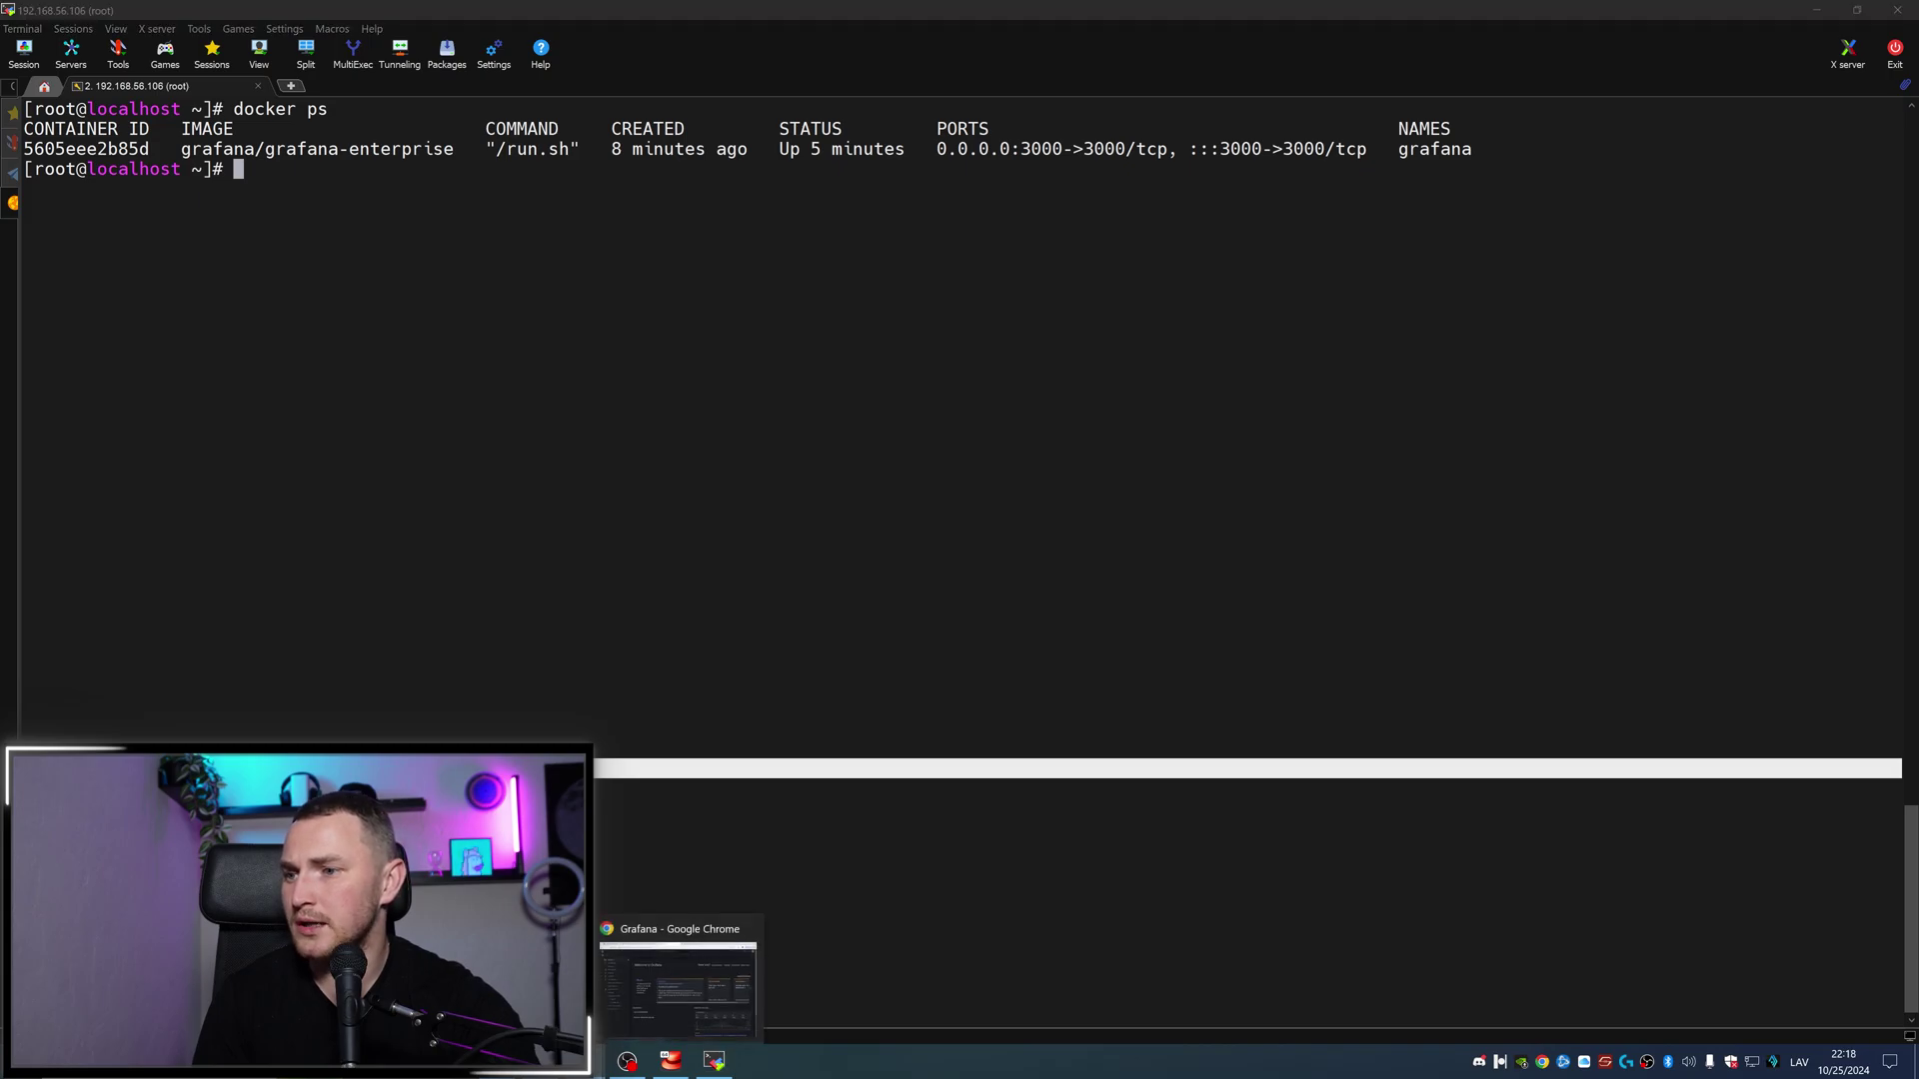
{"action": "left_click", "coordinate": [678, 989]}
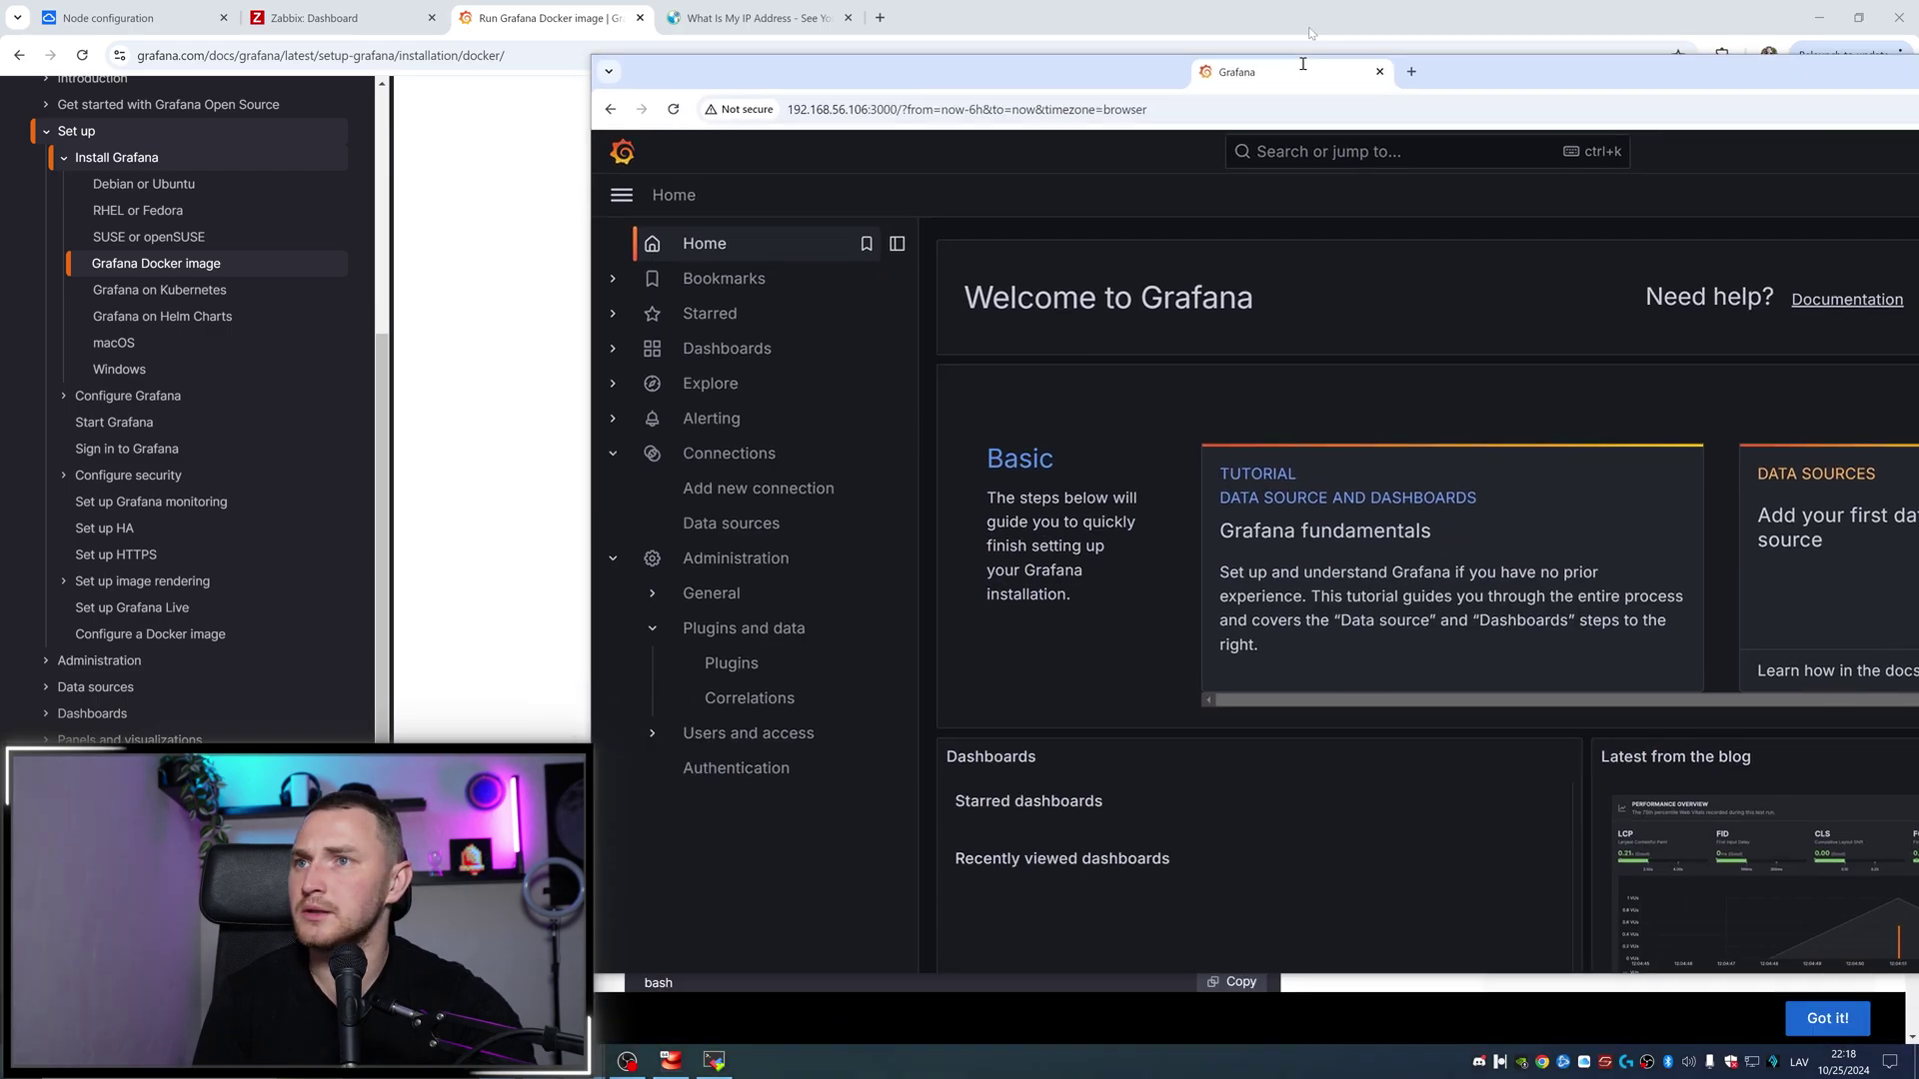
{"action": "left_click_drag", "start_coordinate": [1214, 73], "coordinate": [959, 18]}
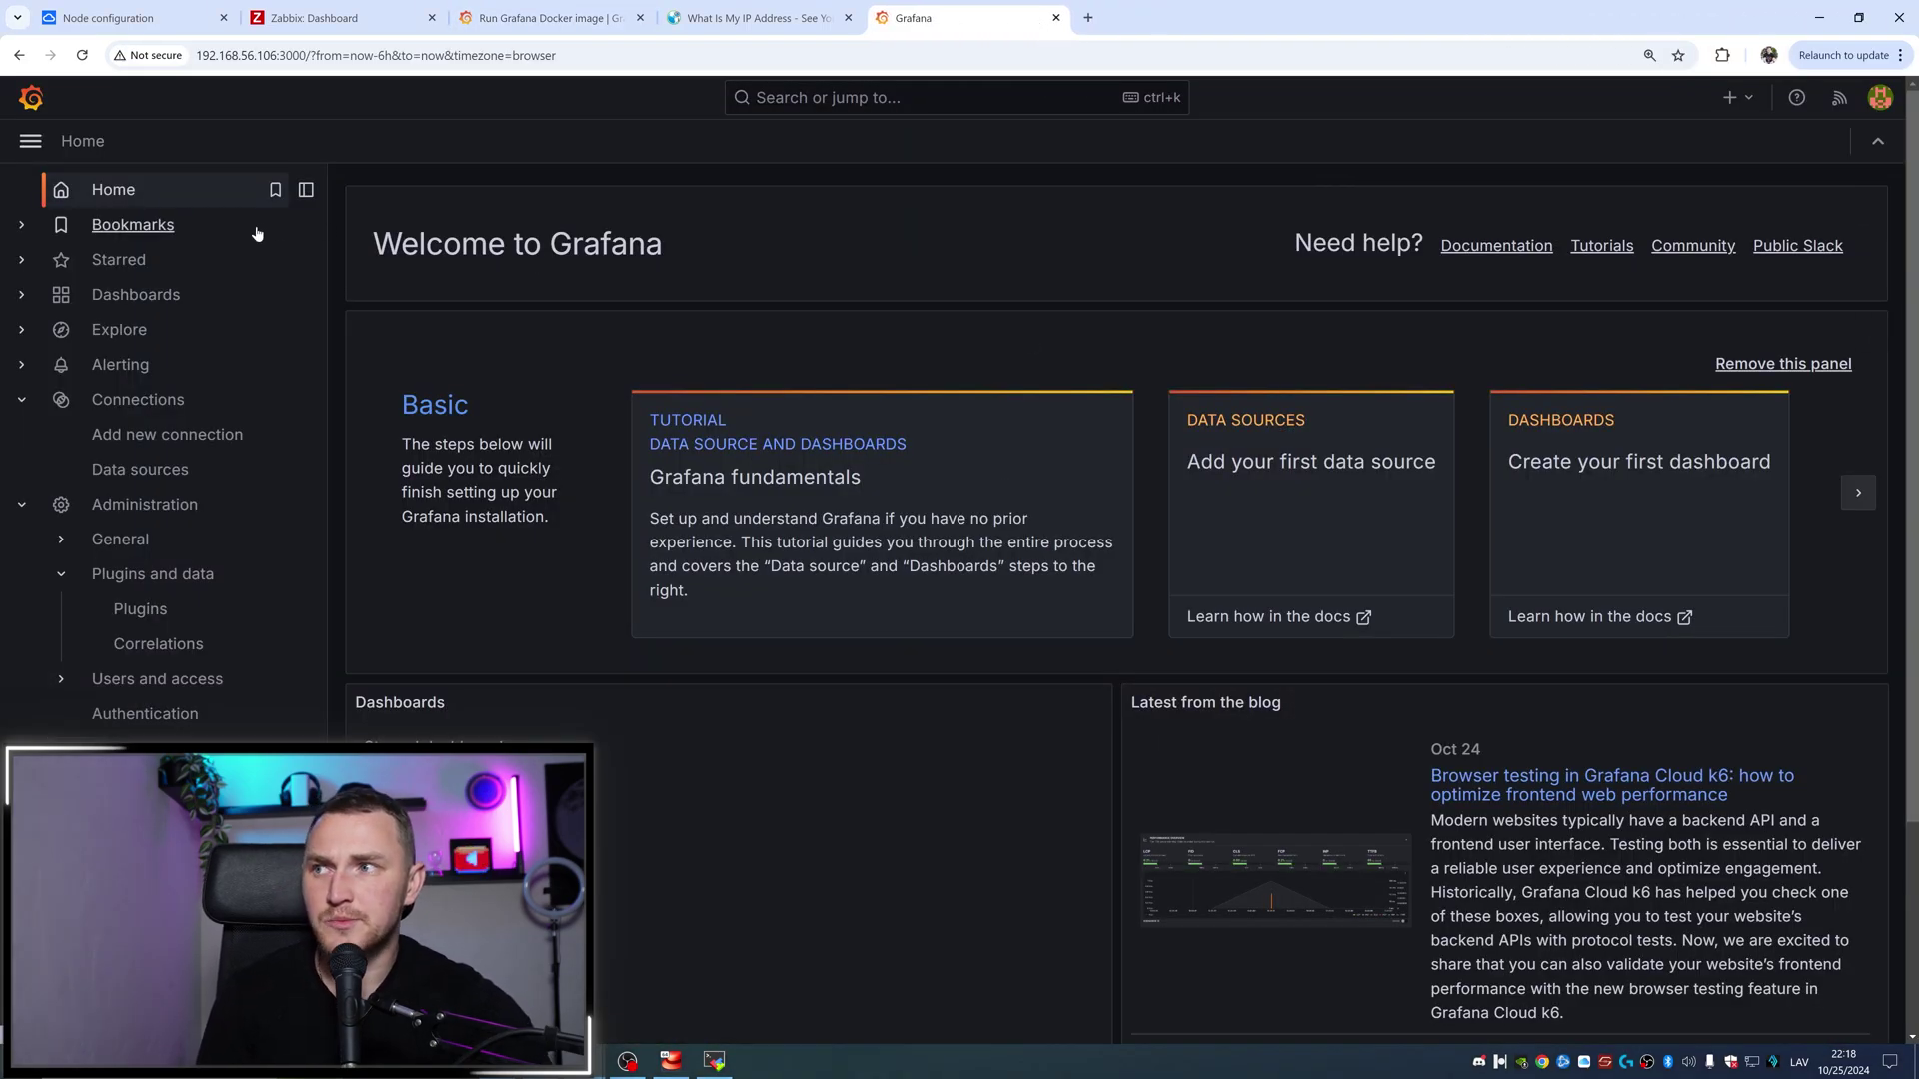
{"action": "left_click", "coordinate": [110, 190]}
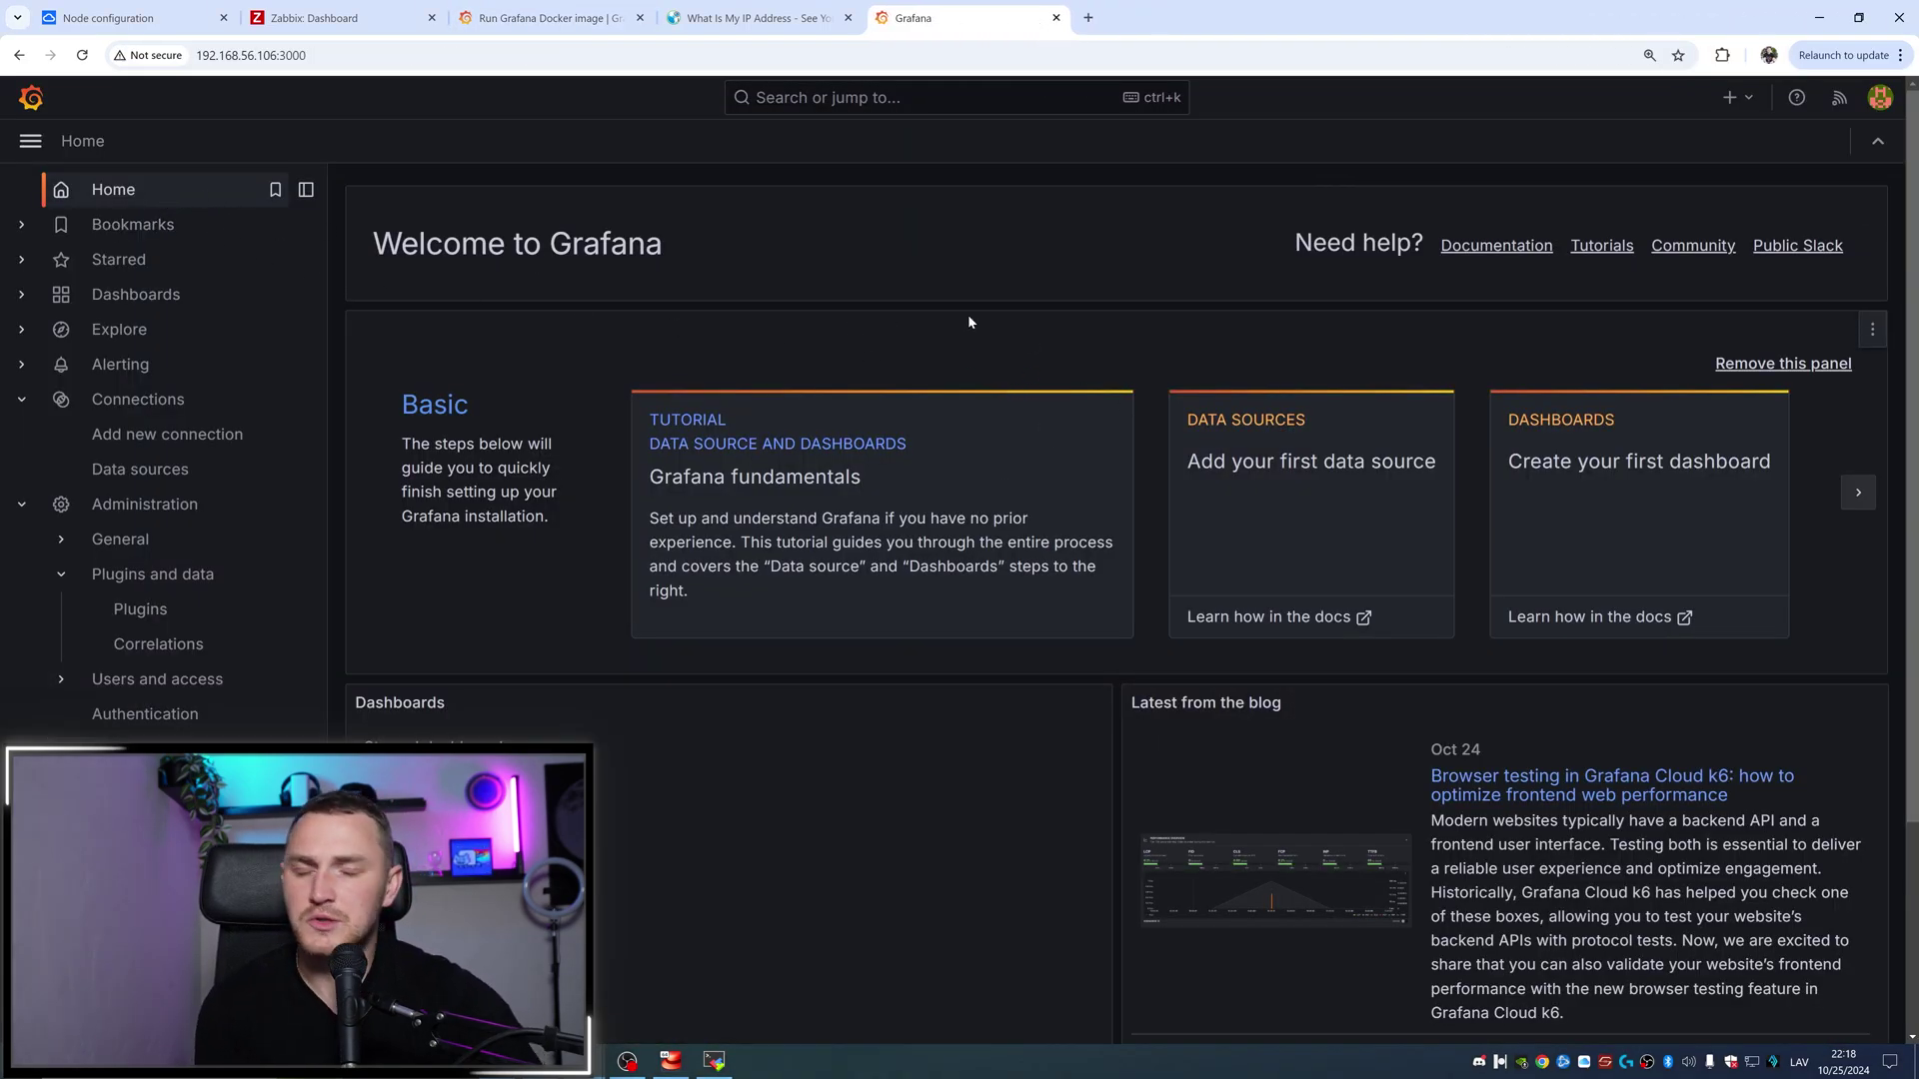
{"action": "scroll", "coordinate": [1182, 569], "scroll_direction": "down", "scroll_amount": 1}
{"action": "scroll", "coordinate": [1111, 565], "scroll_direction": "up", "scroll_amount": 1}
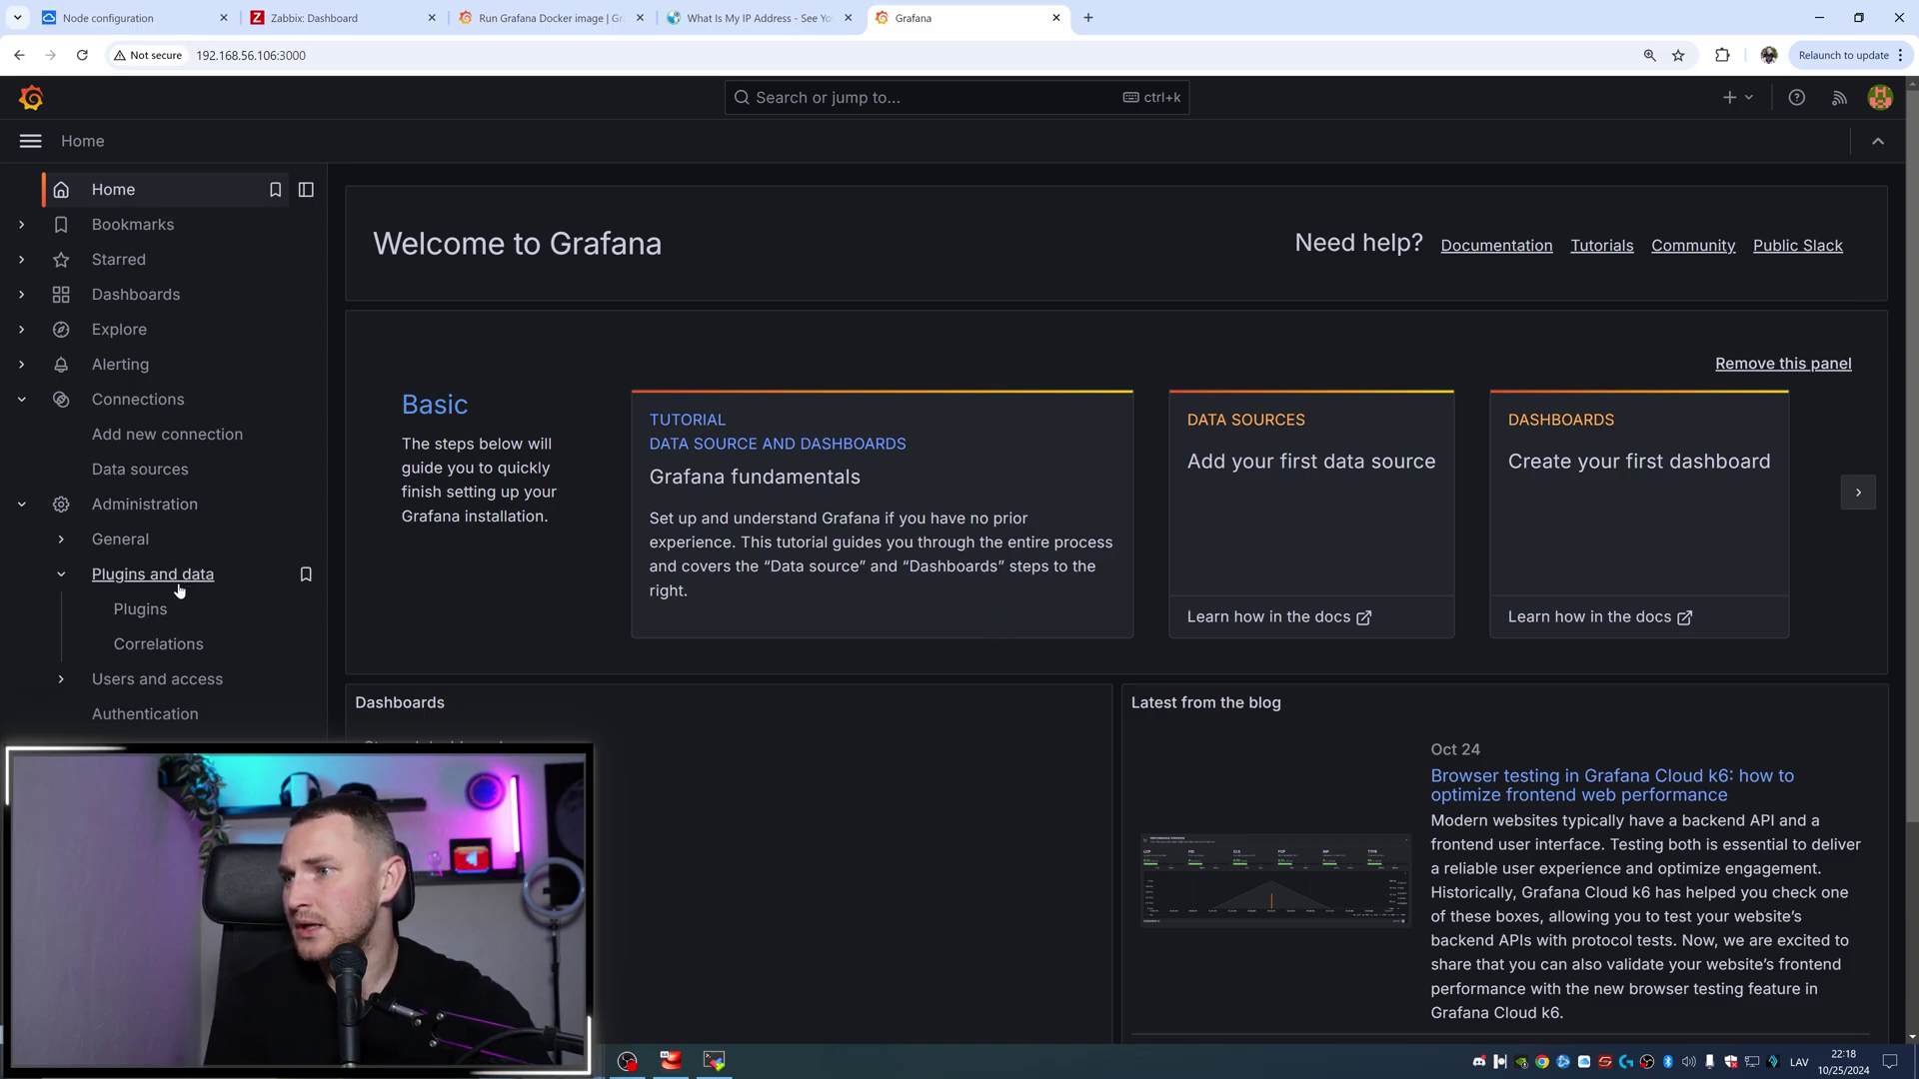
Step: Filter the Add data source types by 'zab', finding no Zabbix option
{"action": "left_click", "coordinate": [139, 472]}
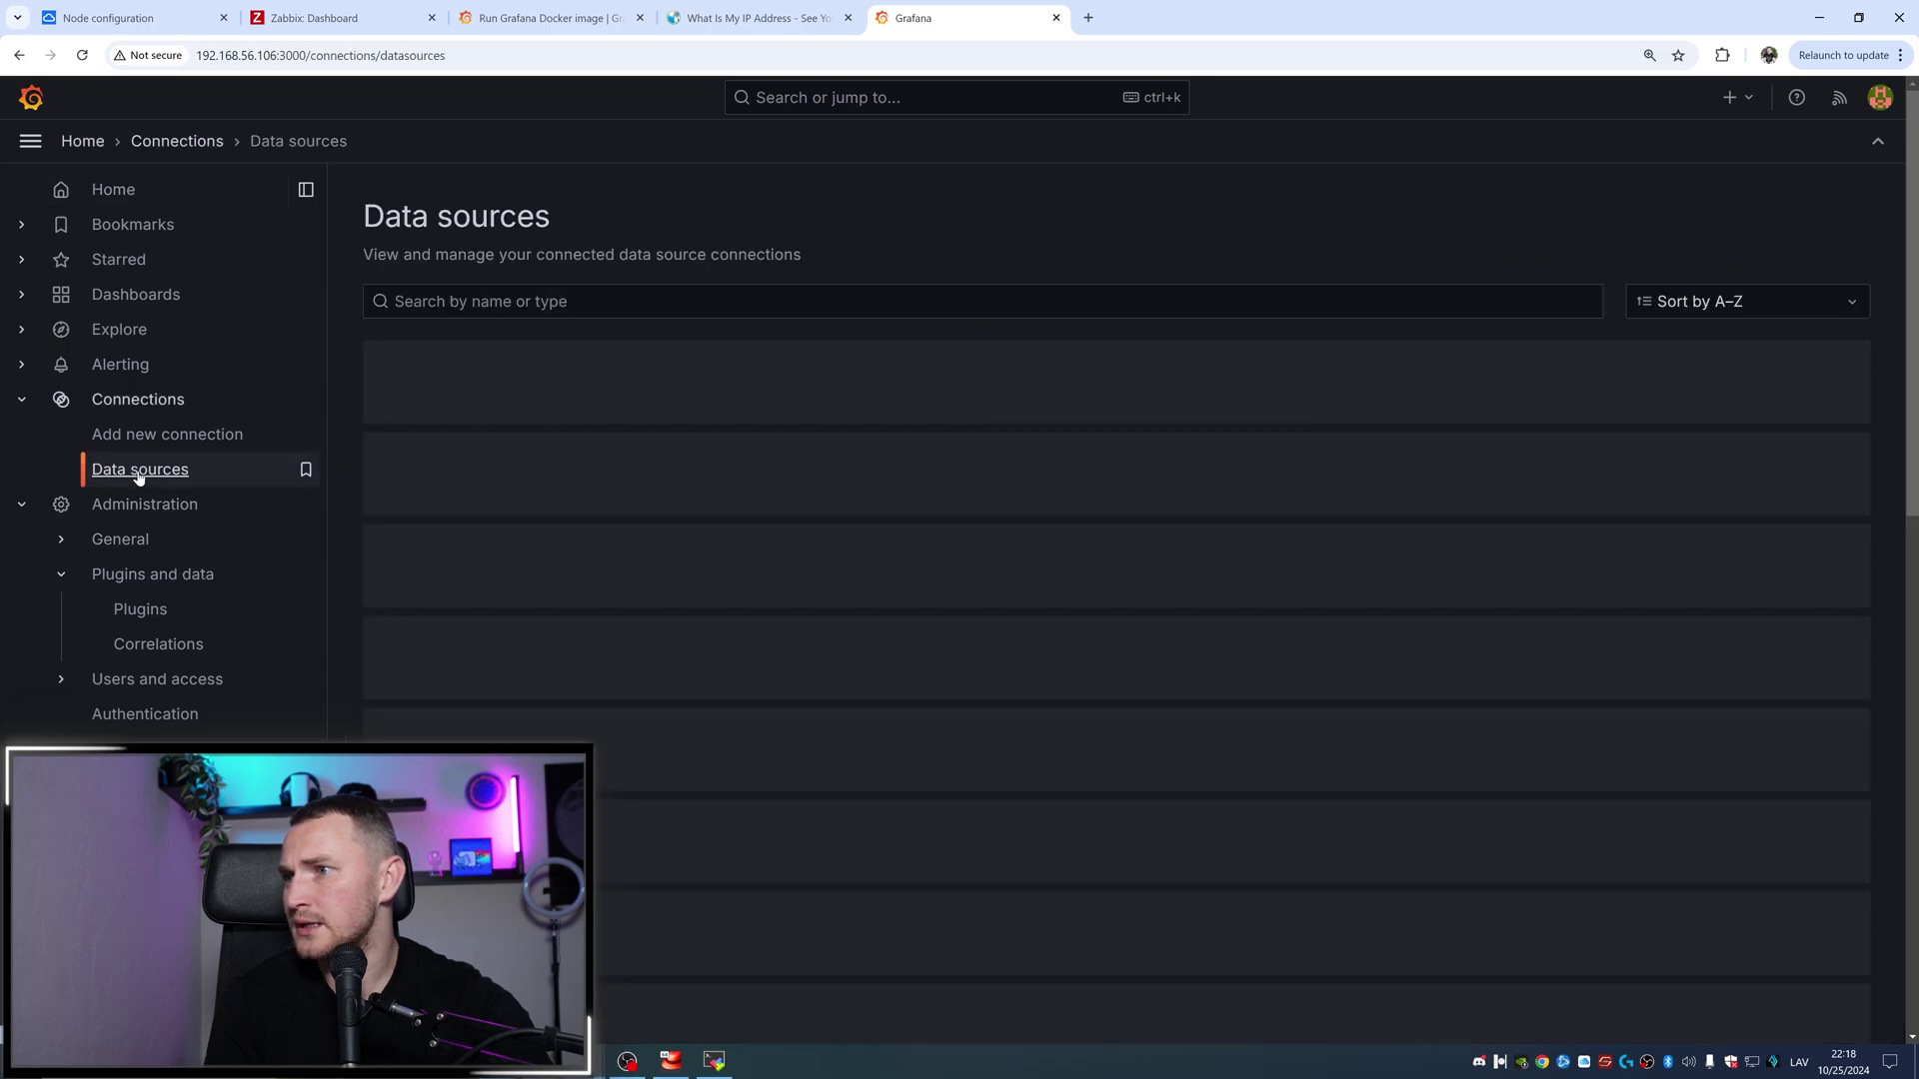
{"action": "left_click", "coordinate": [1121, 649]}
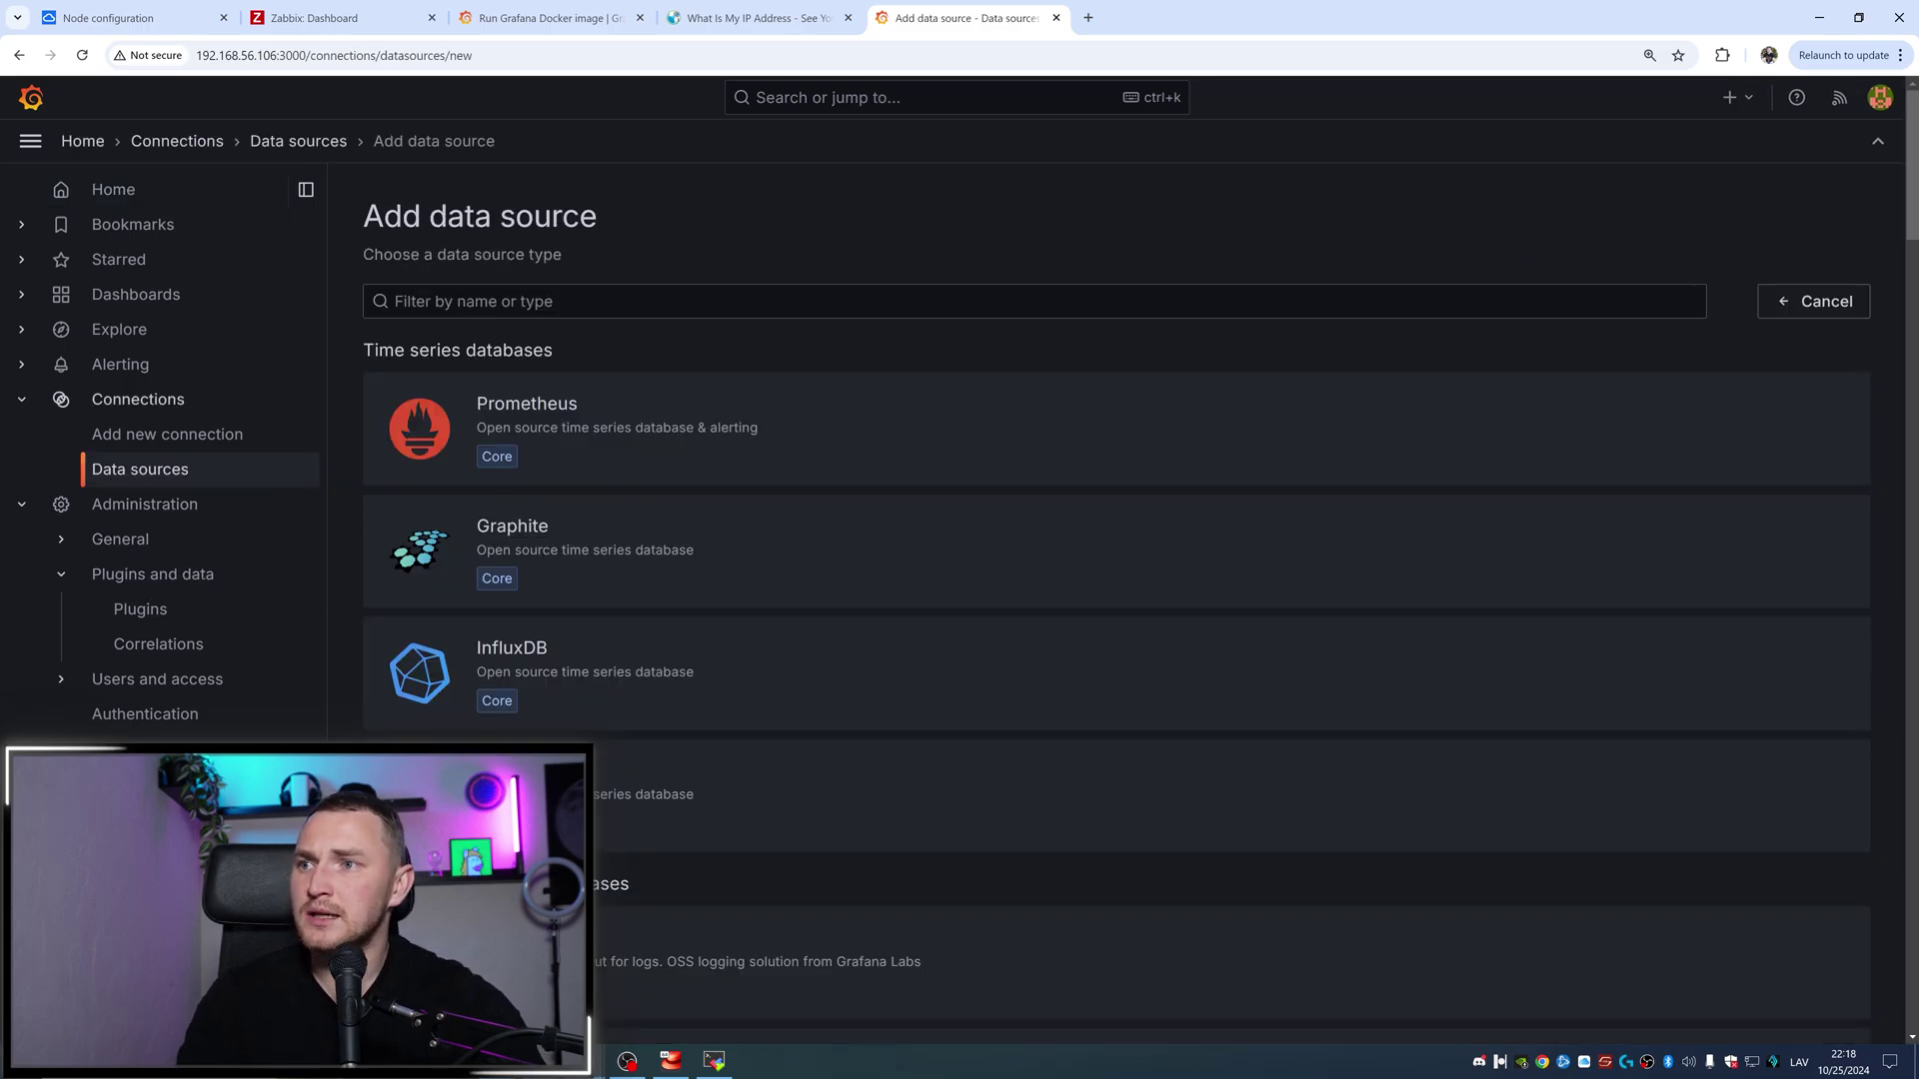
{"action": "left_click", "coordinate": [619, 307]}
{"action": "type", "text": "zabb"}
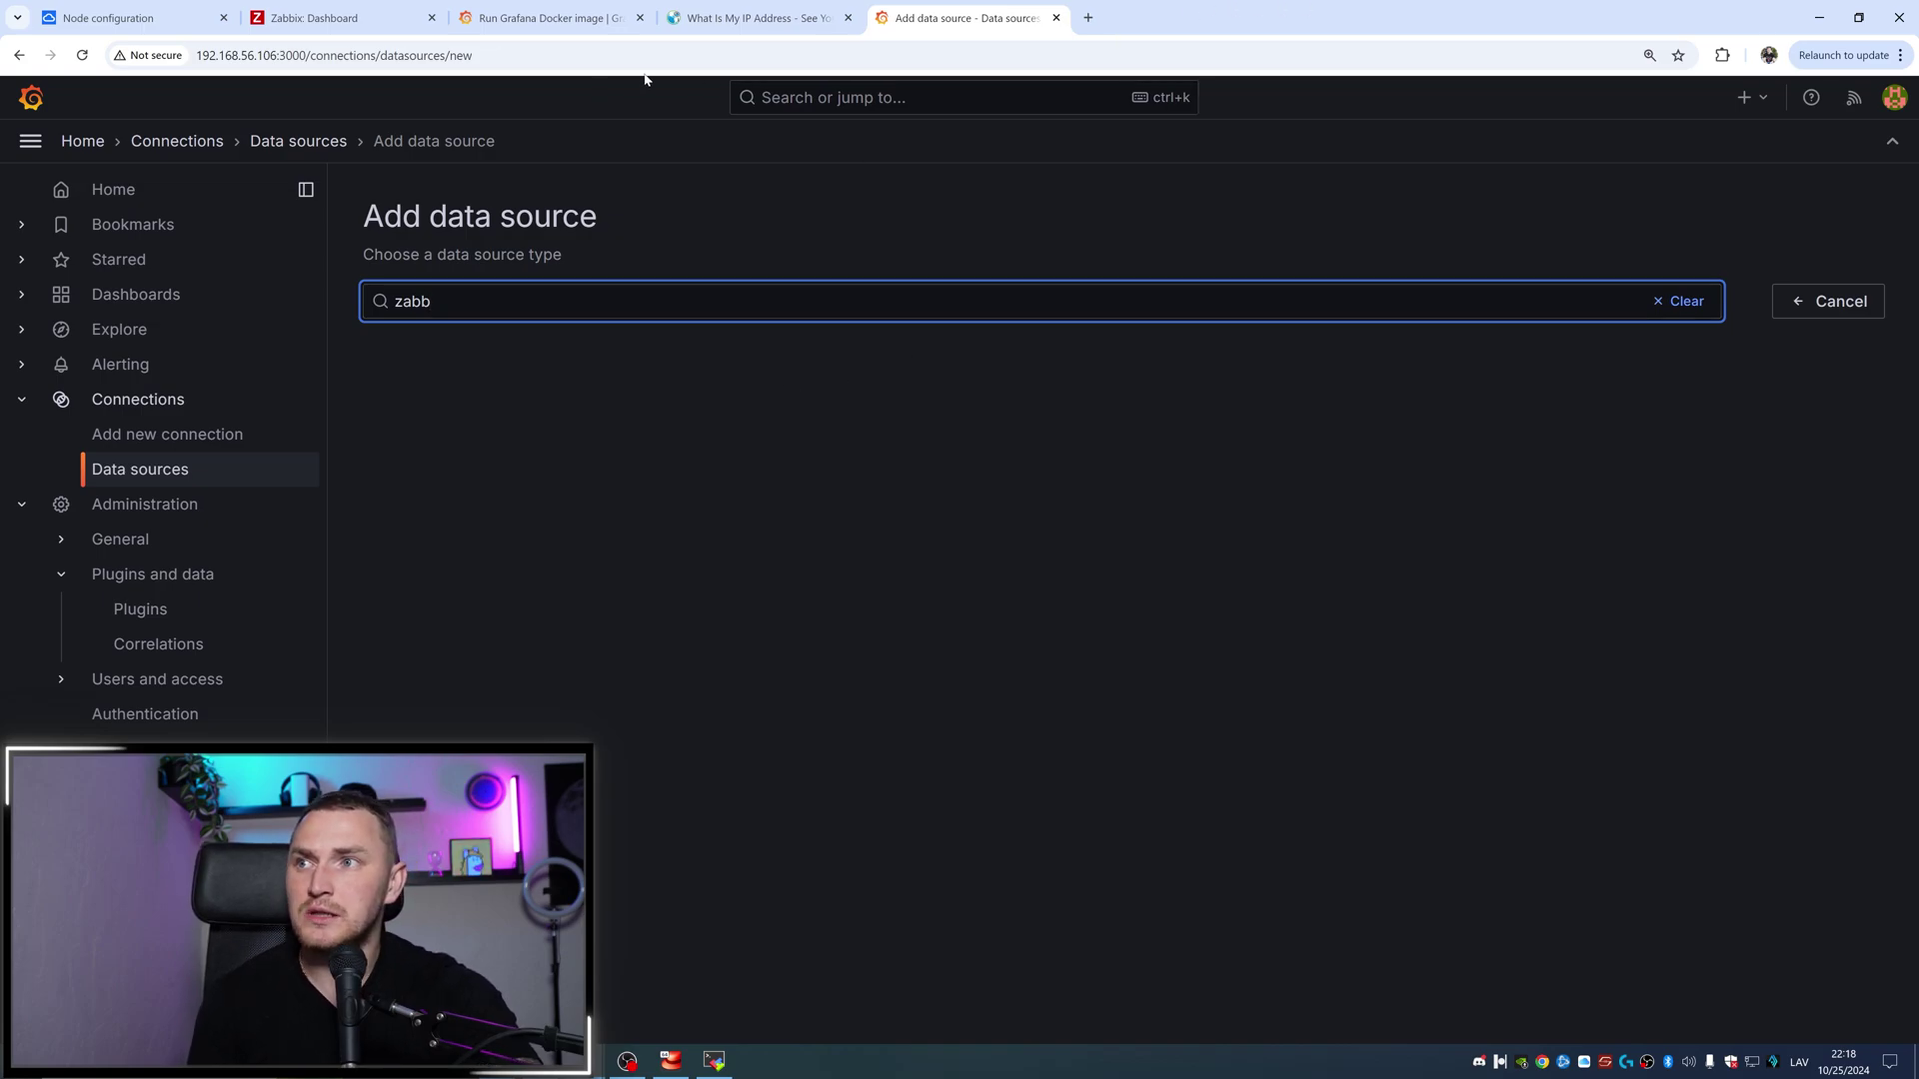
Step: Close the IP lookup tab and open the Zabbix plugin page in a new tab
{"action": "left_click", "coordinate": [848, 18]}
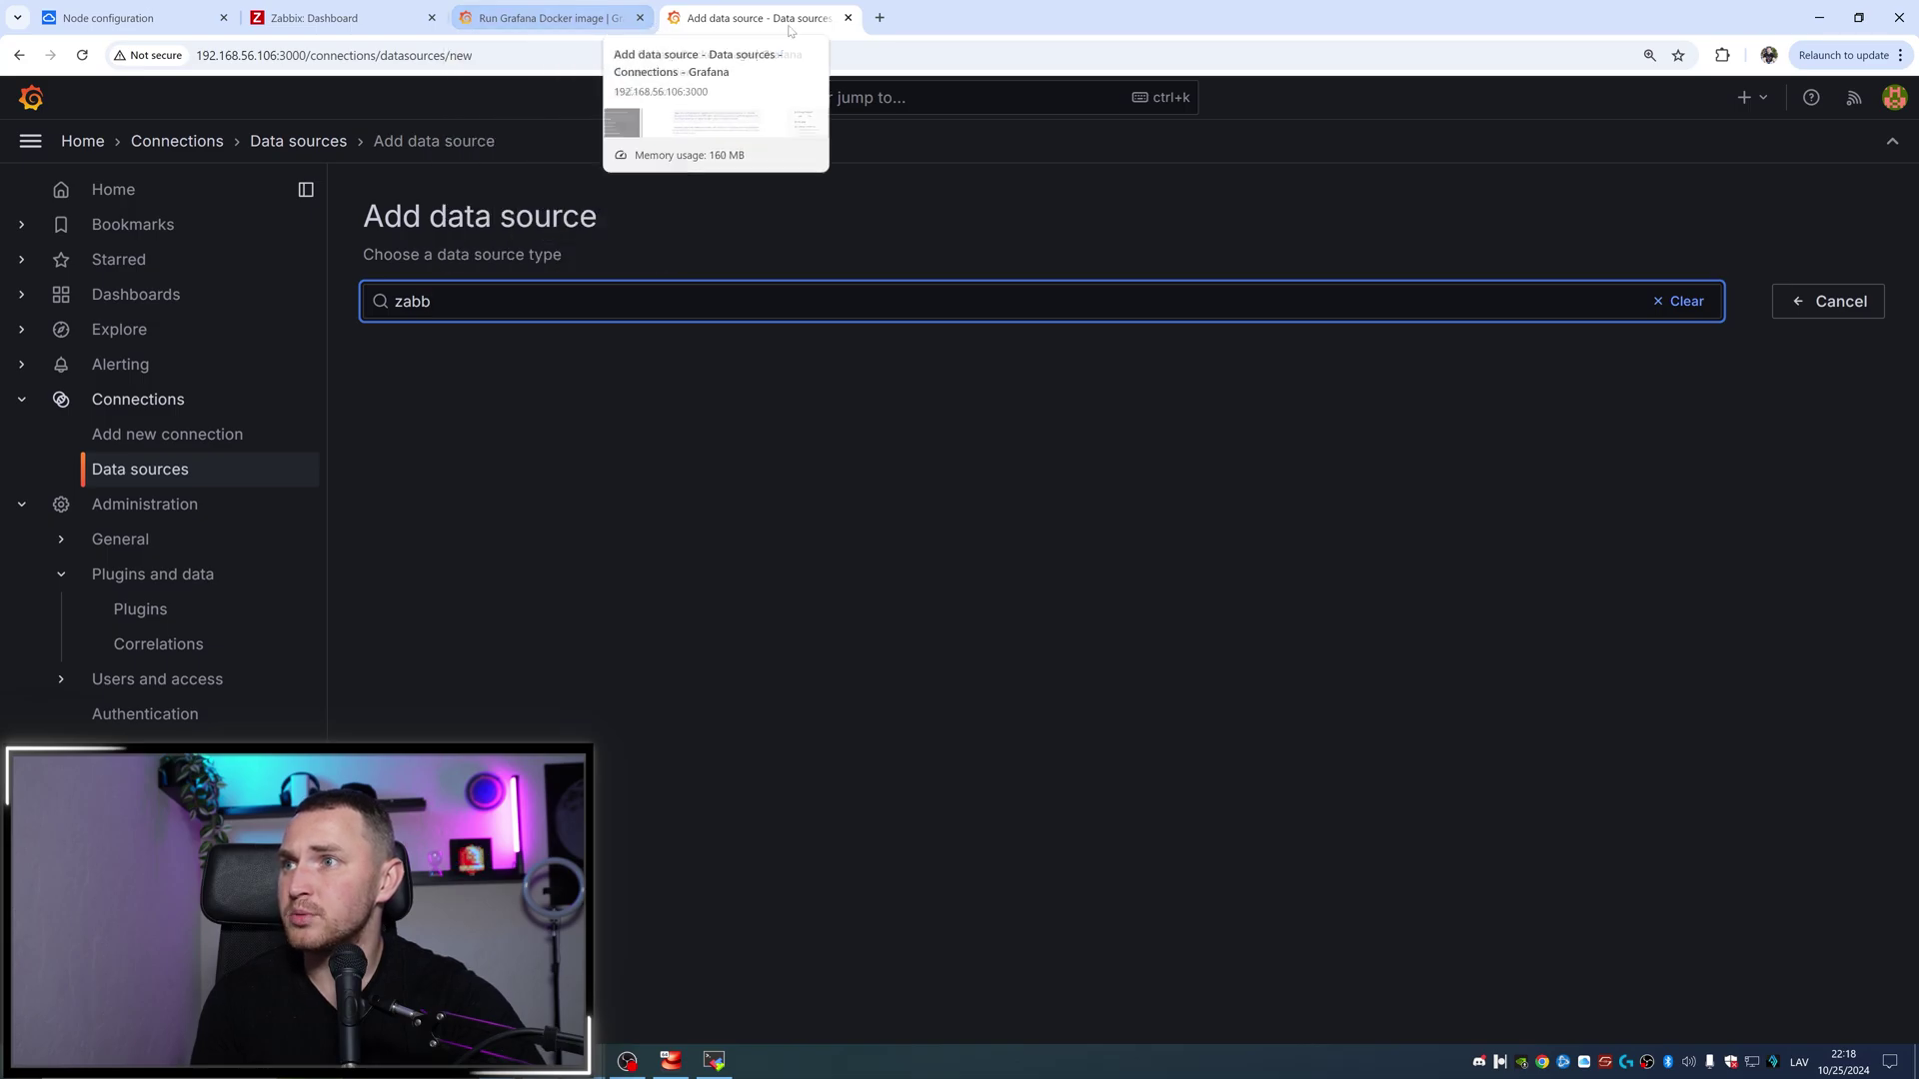
{"action": "key", "text": "ctrl+l"}
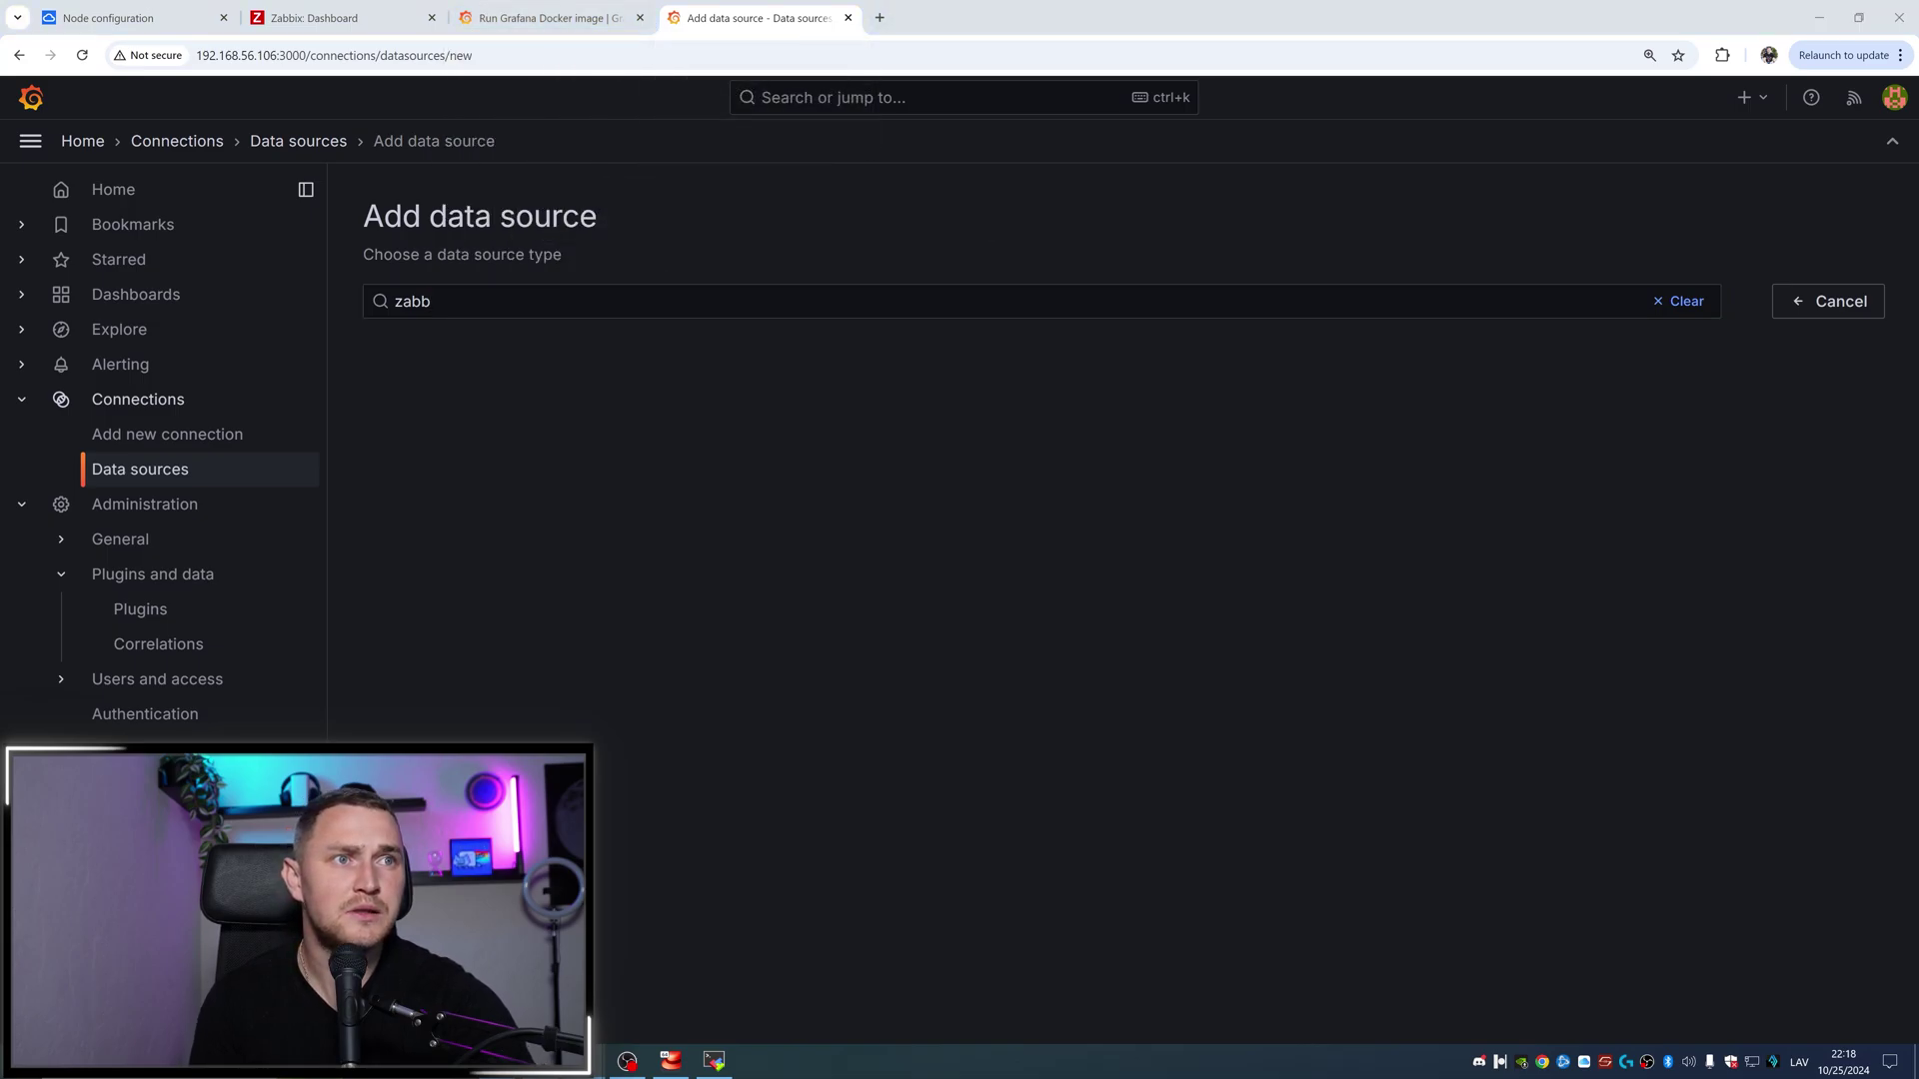
{"action": "key", "text": "ctrl+v"}
{"action": "key", "text": "alt+Return"}
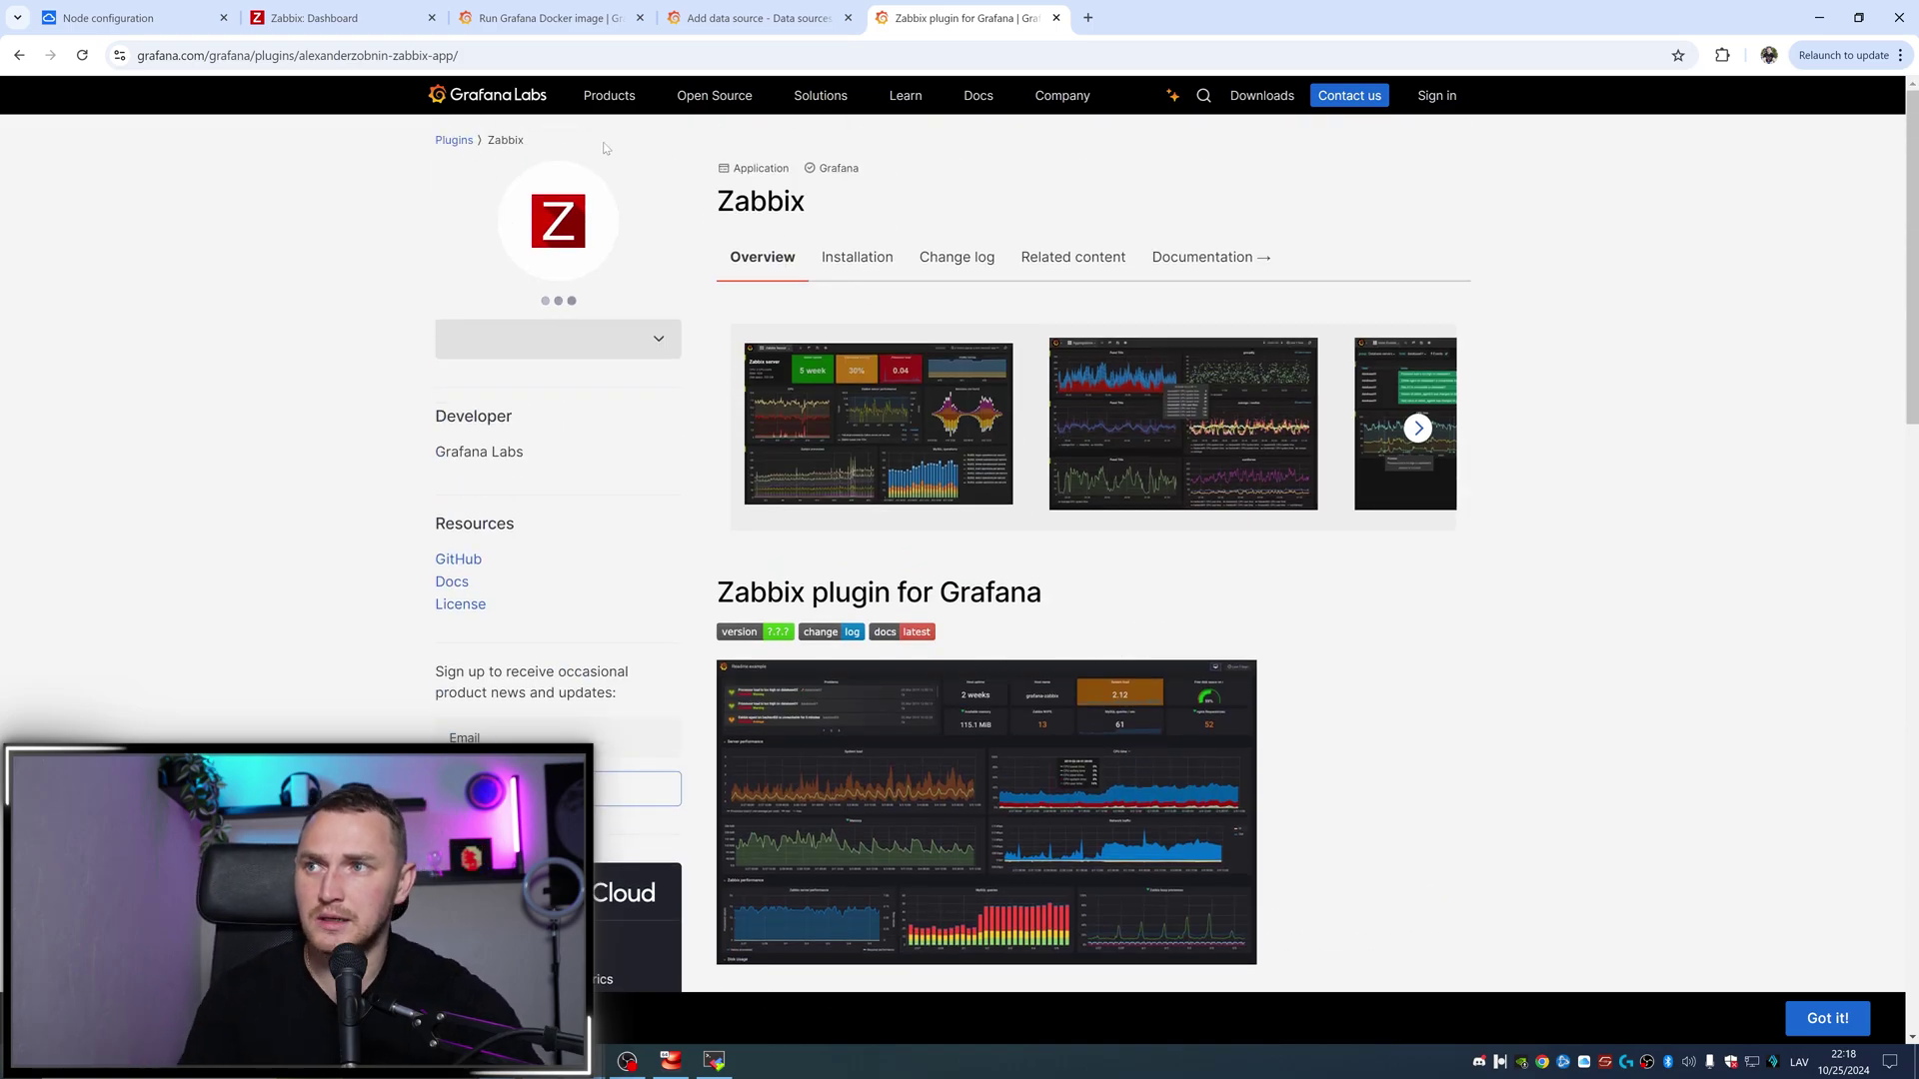
Step: Select the install command 'grafana-cli plugins install alexanderzobnin-zabbix-app' on the plugin page
{"action": "scroll", "coordinate": [1015, 565], "scroll_direction": "down", "scroll_amount": 3}
{"action": "scroll", "coordinate": [1015, 565], "scroll_direction": "down", "scroll_amount": 3}
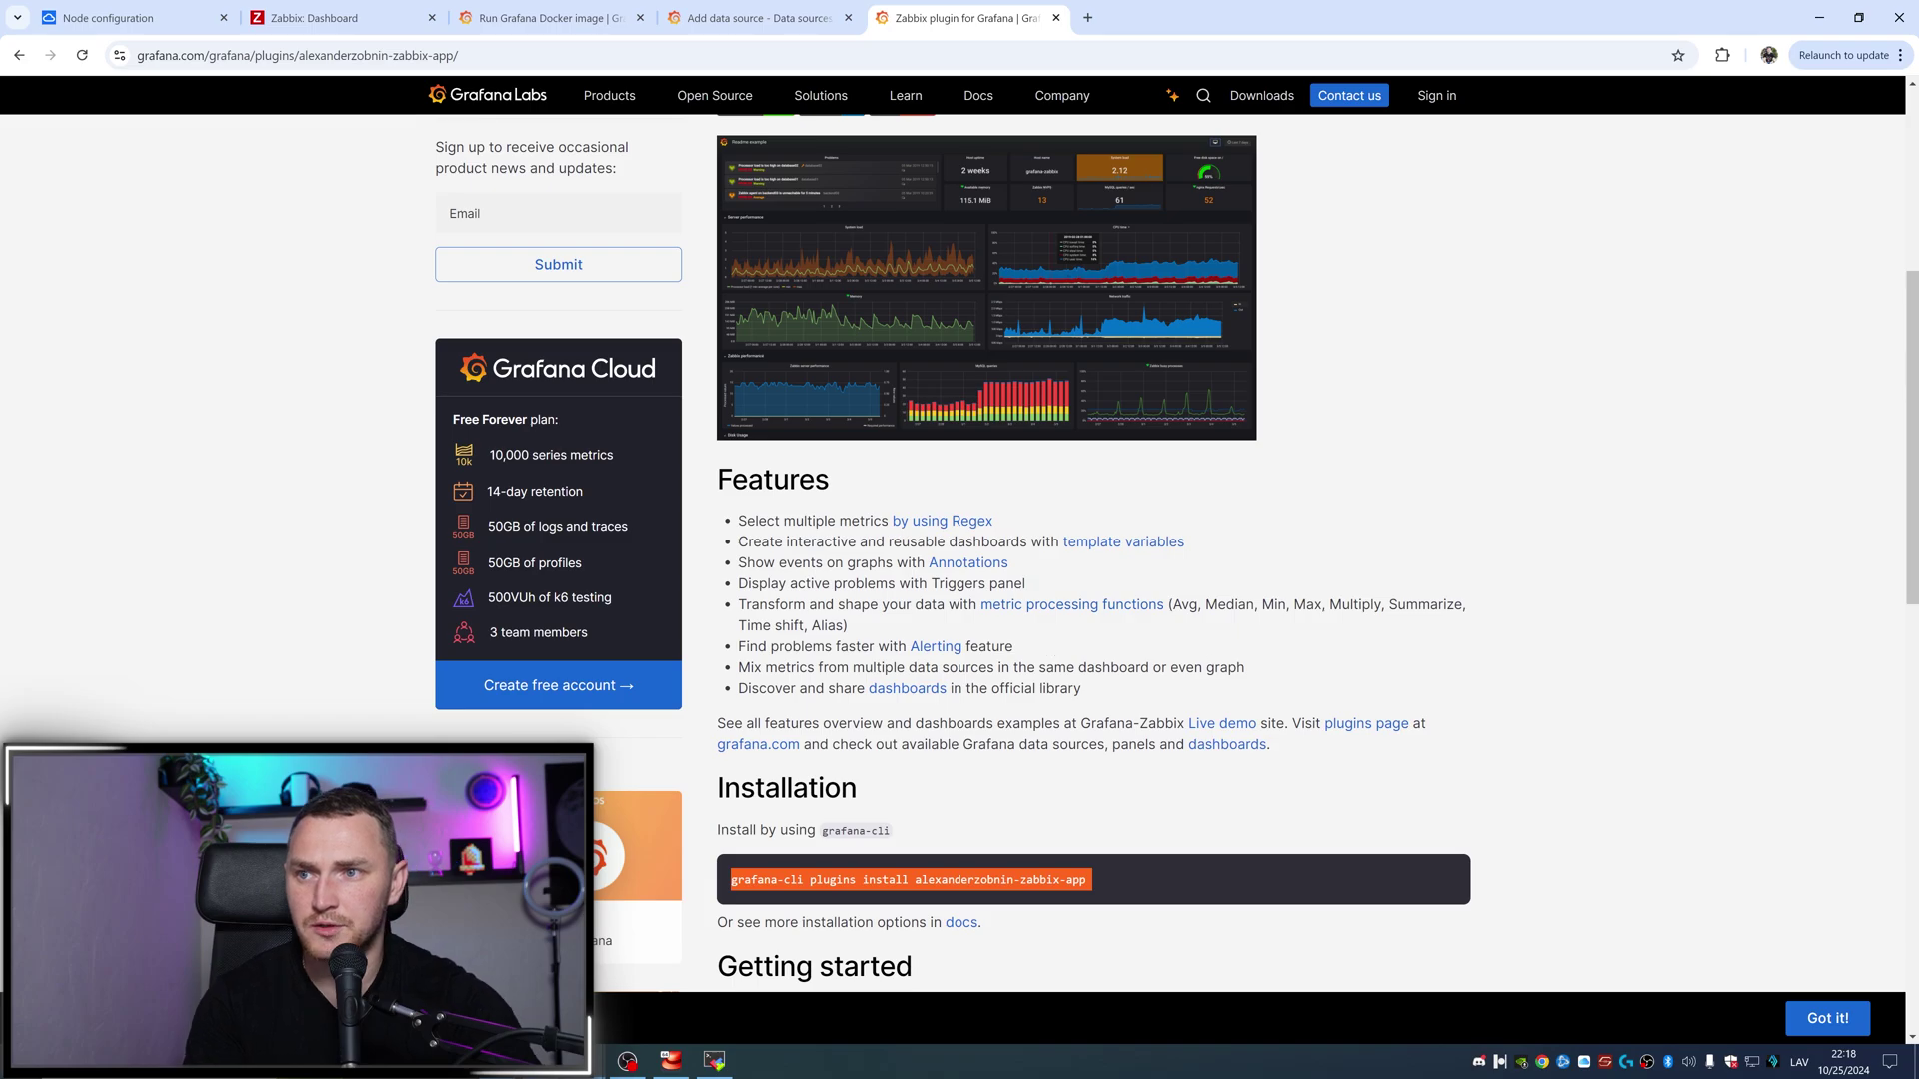
{"action": "scroll", "coordinate": [1168, 674], "scroll_direction": "up", "scroll_amount": 1}
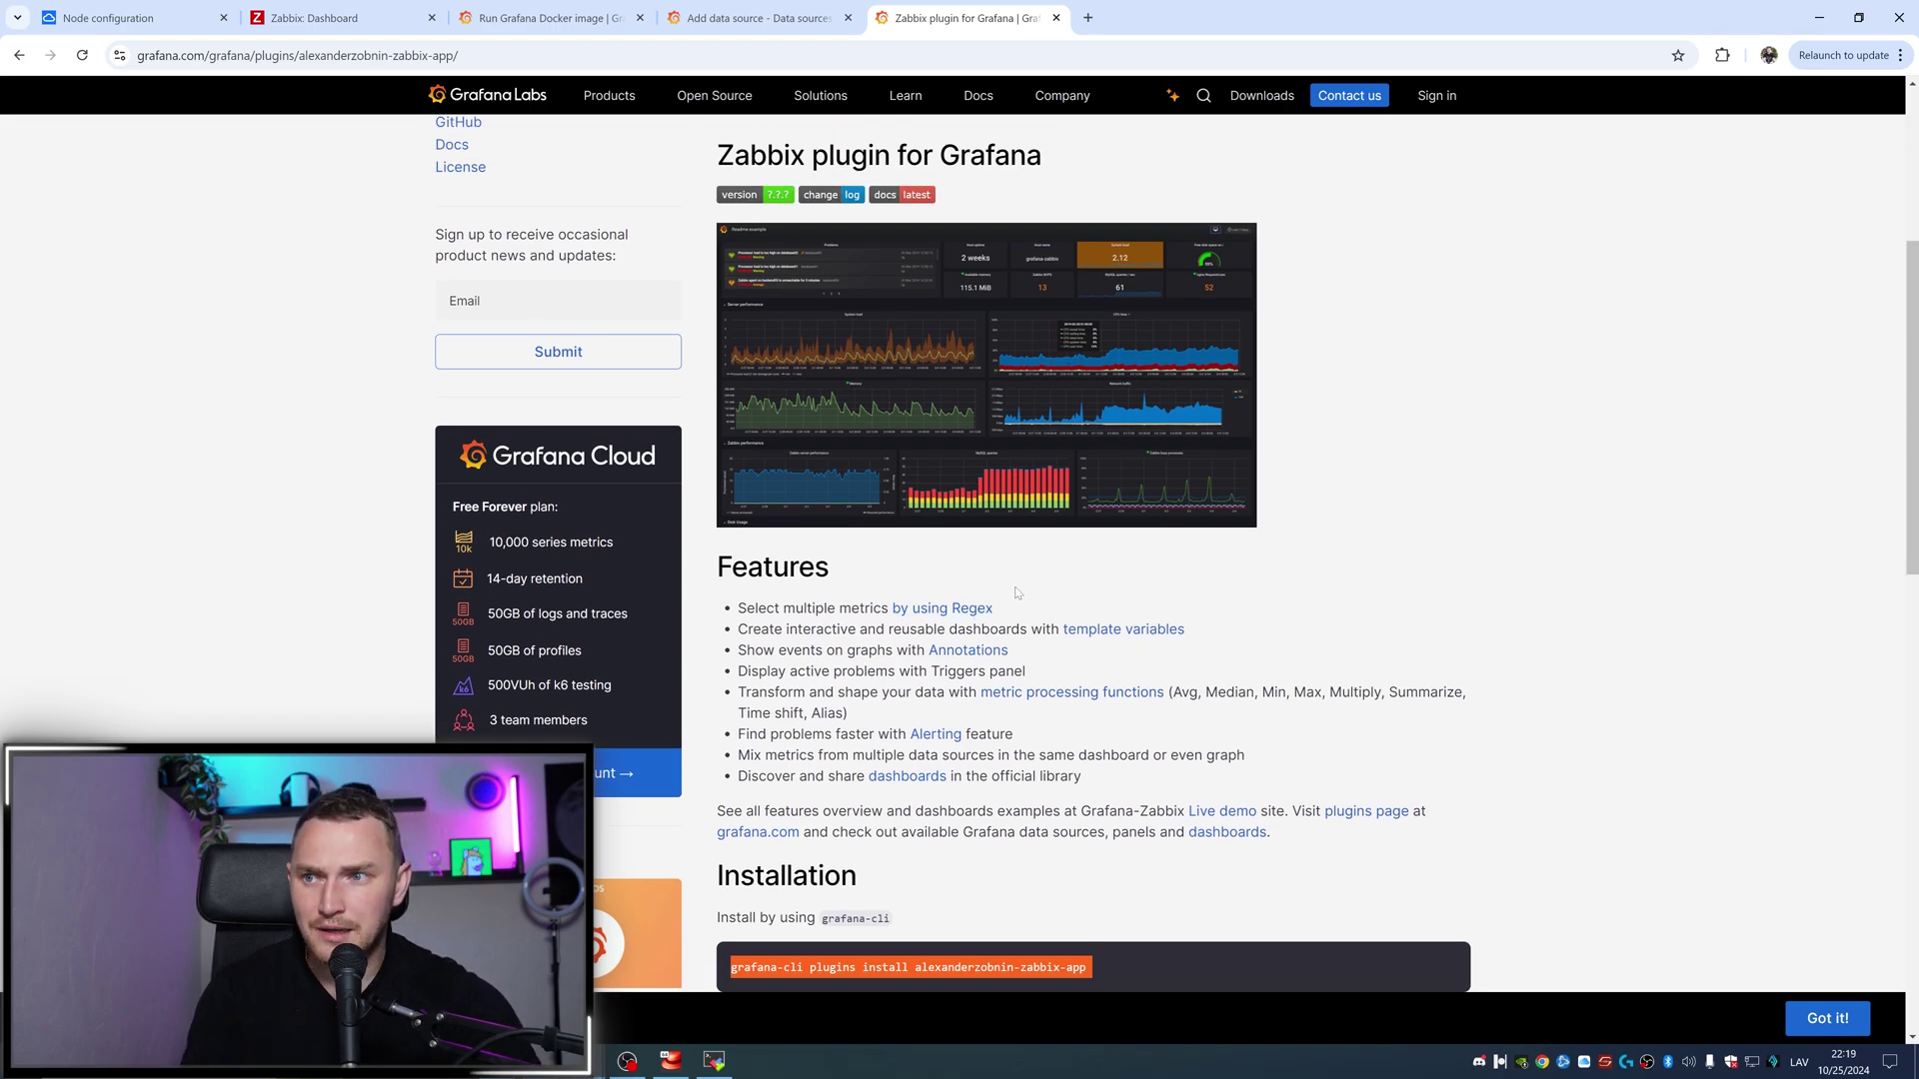
{"action": "scroll", "coordinate": [1017, 593], "scroll_direction": "down", "scroll_amount": 5}
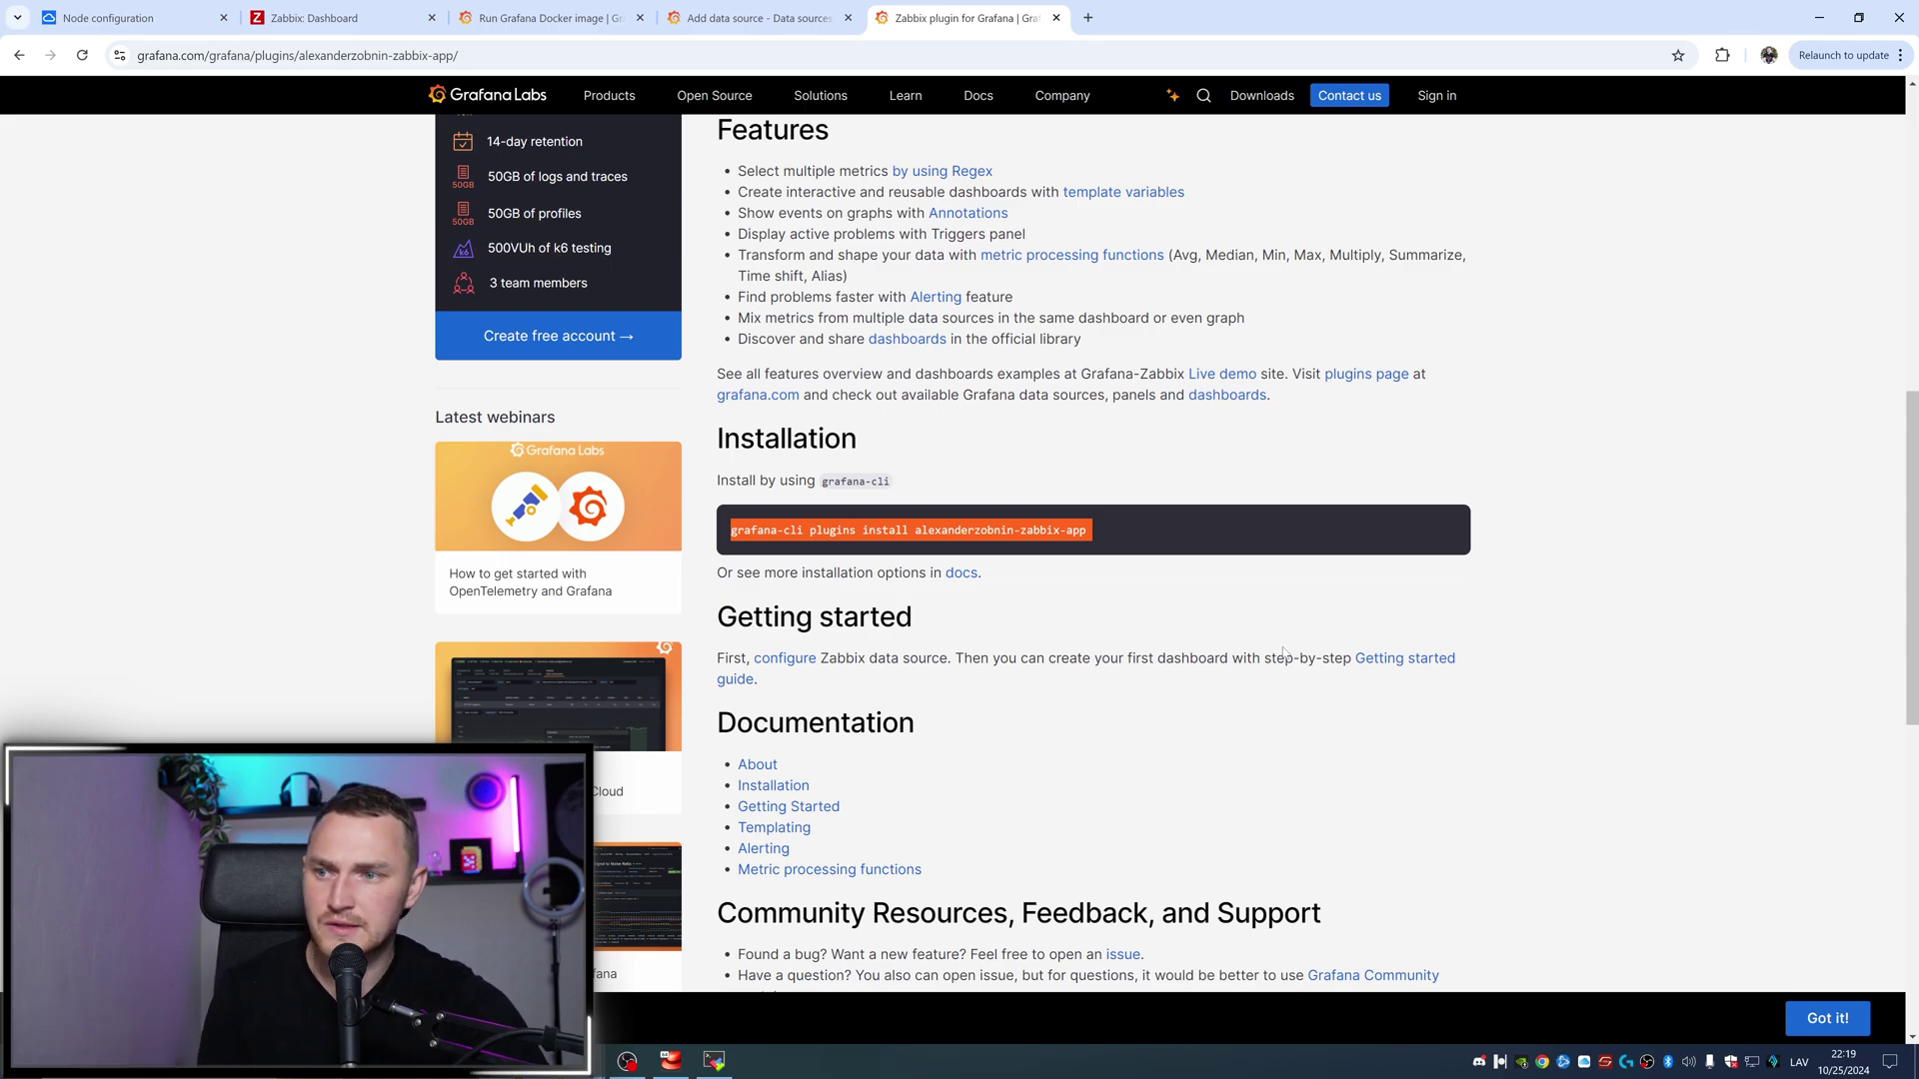
{"action": "scroll", "coordinate": [1149, 659], "scroll_direction": "up", "scroll_amount": 4}
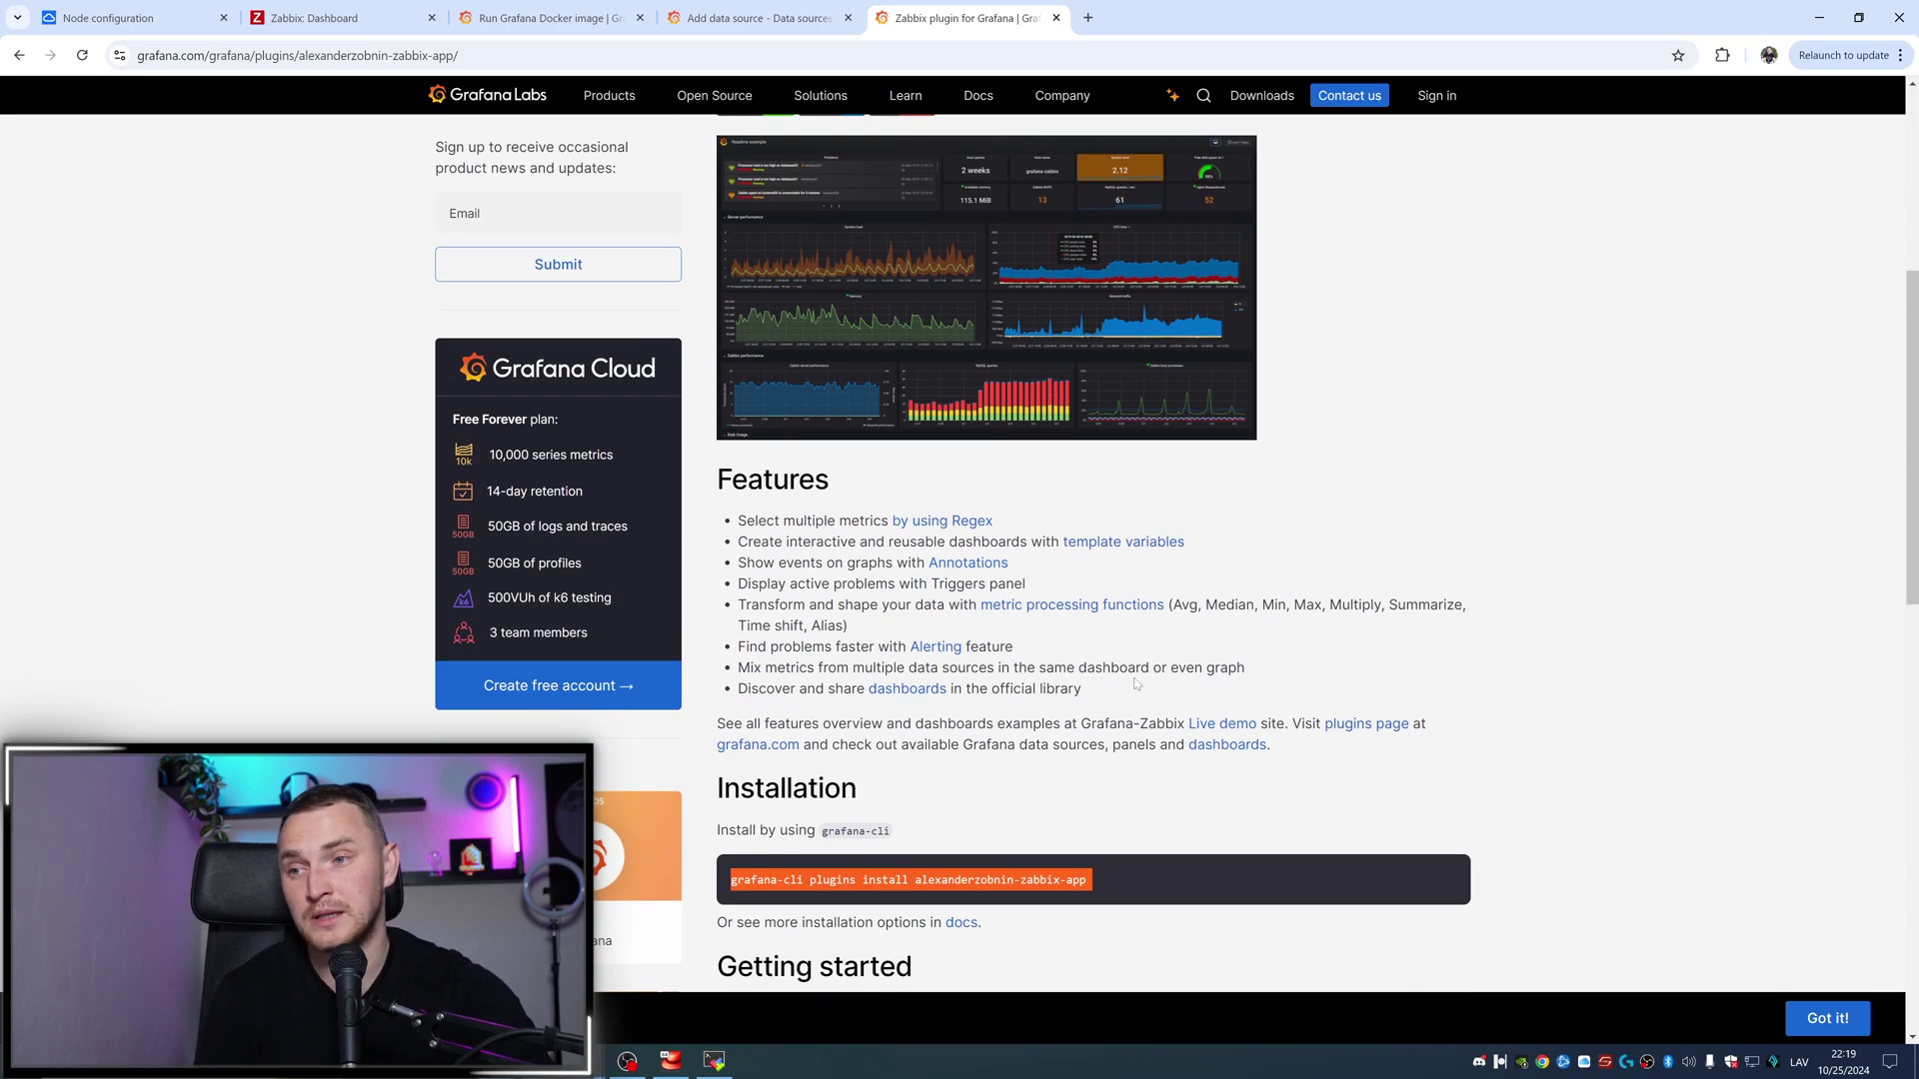
{"action": "scroll", "coordinate": [1129, 627], "scroll_direction": "up", "scroll_amount": 2}
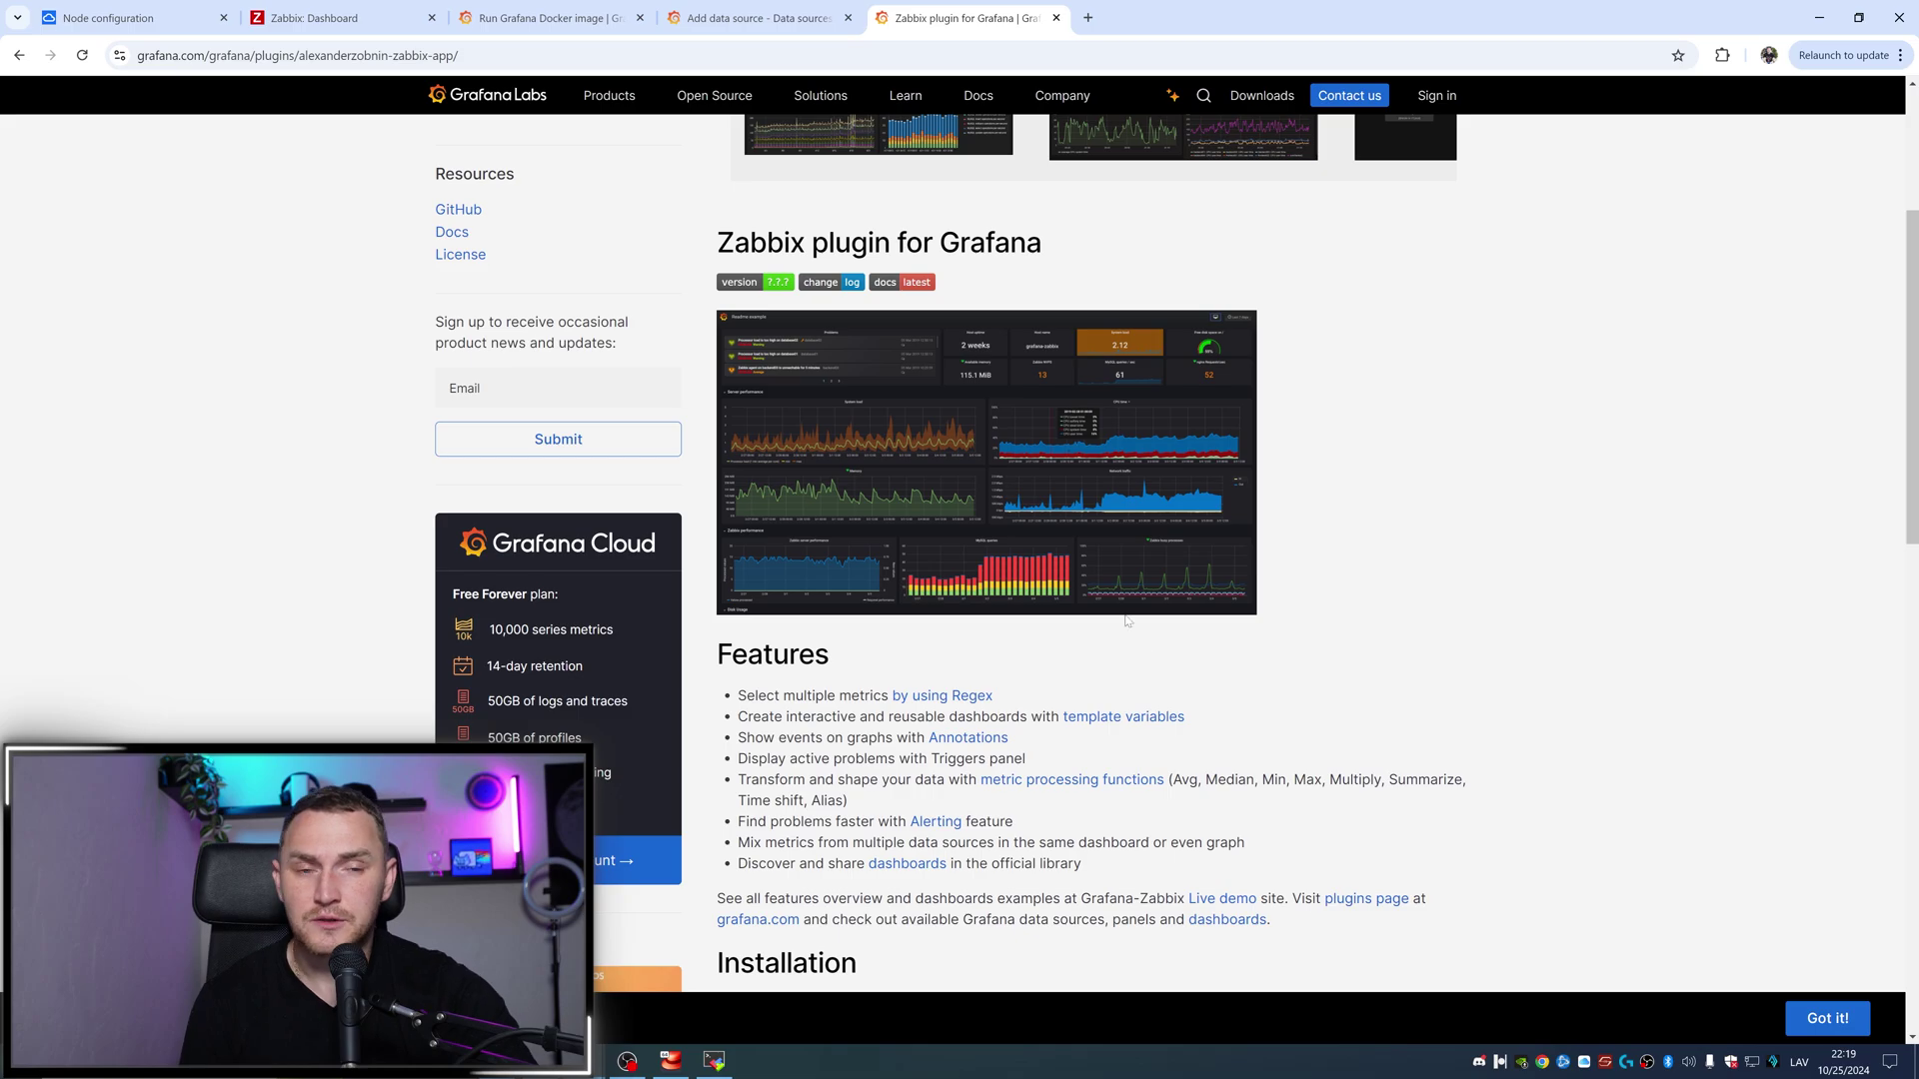
{"action": "scroll", "coordinate": [1239, 623], "scroll_direction": "down", "scroll_amount": 4}
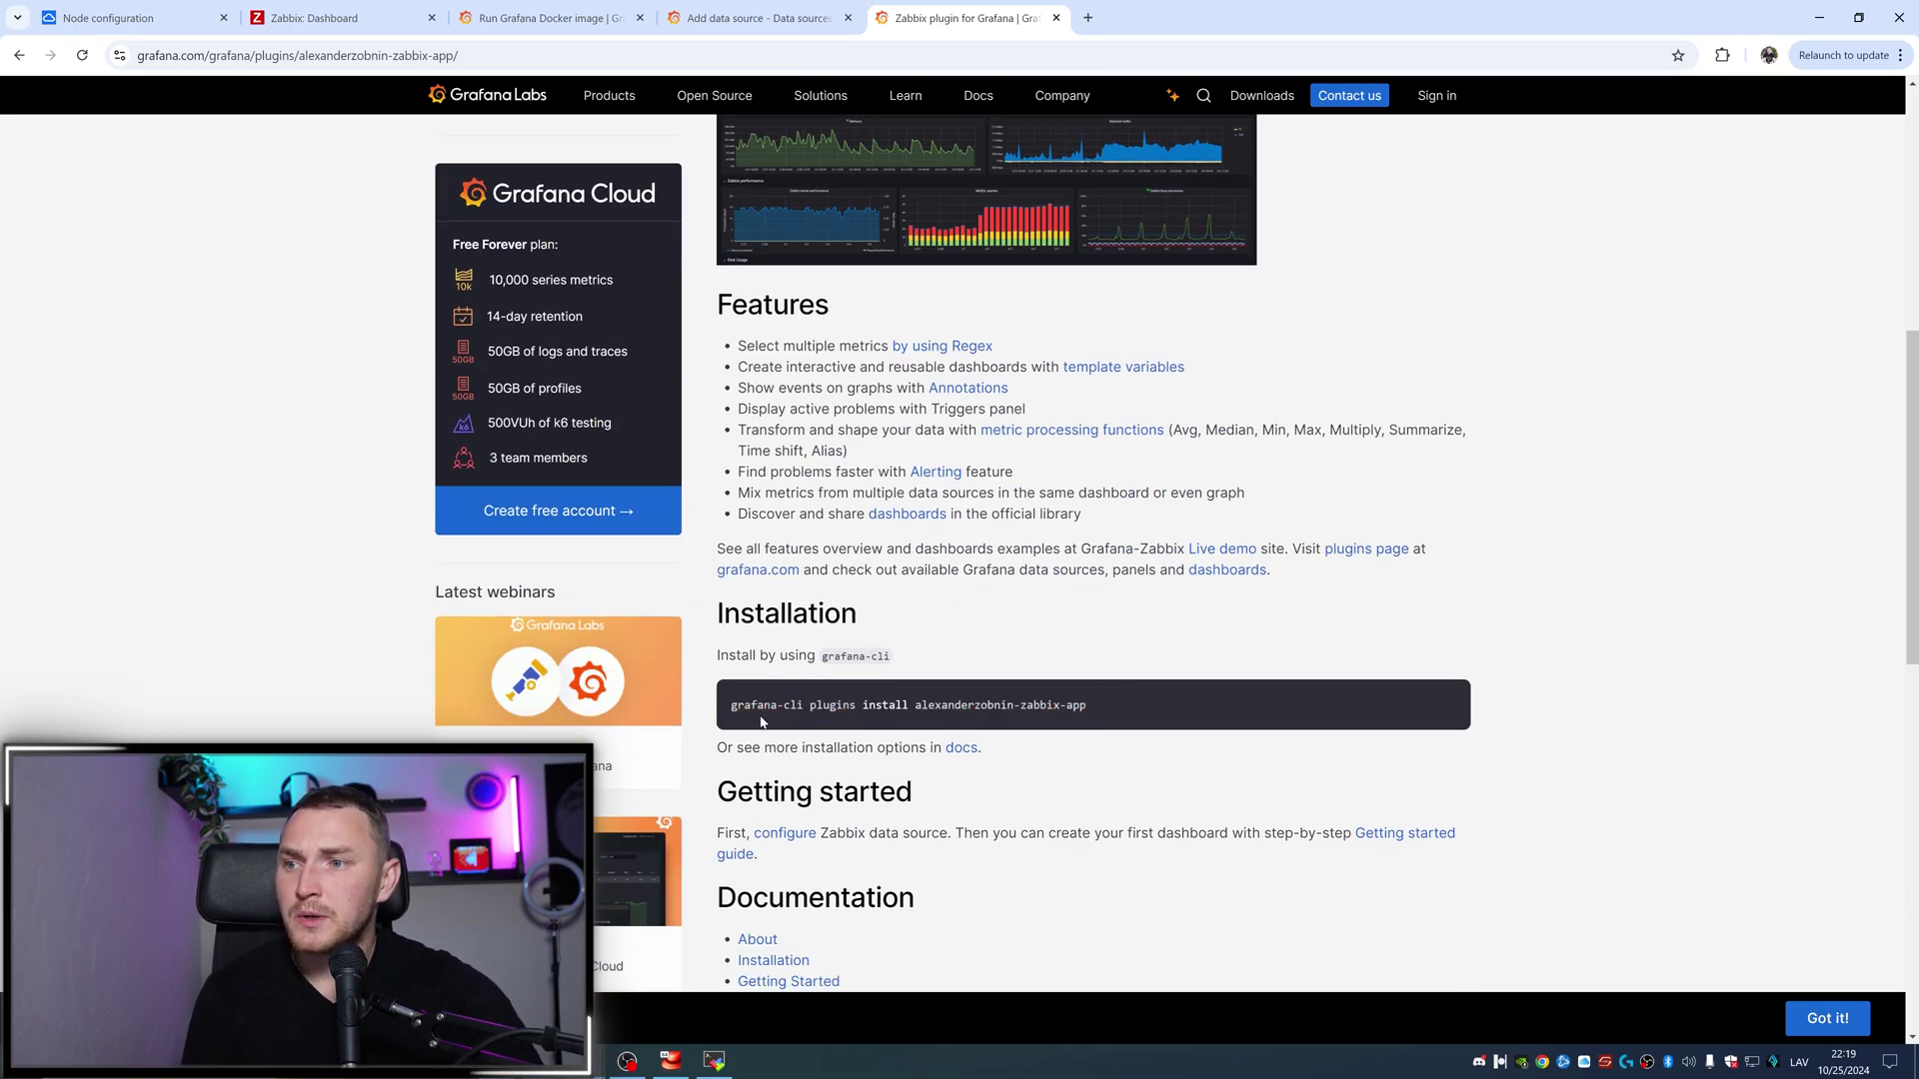
{"action": "left_click_drag", "start_coordinate": [722, 710], "coordinate": [1150, 715]}
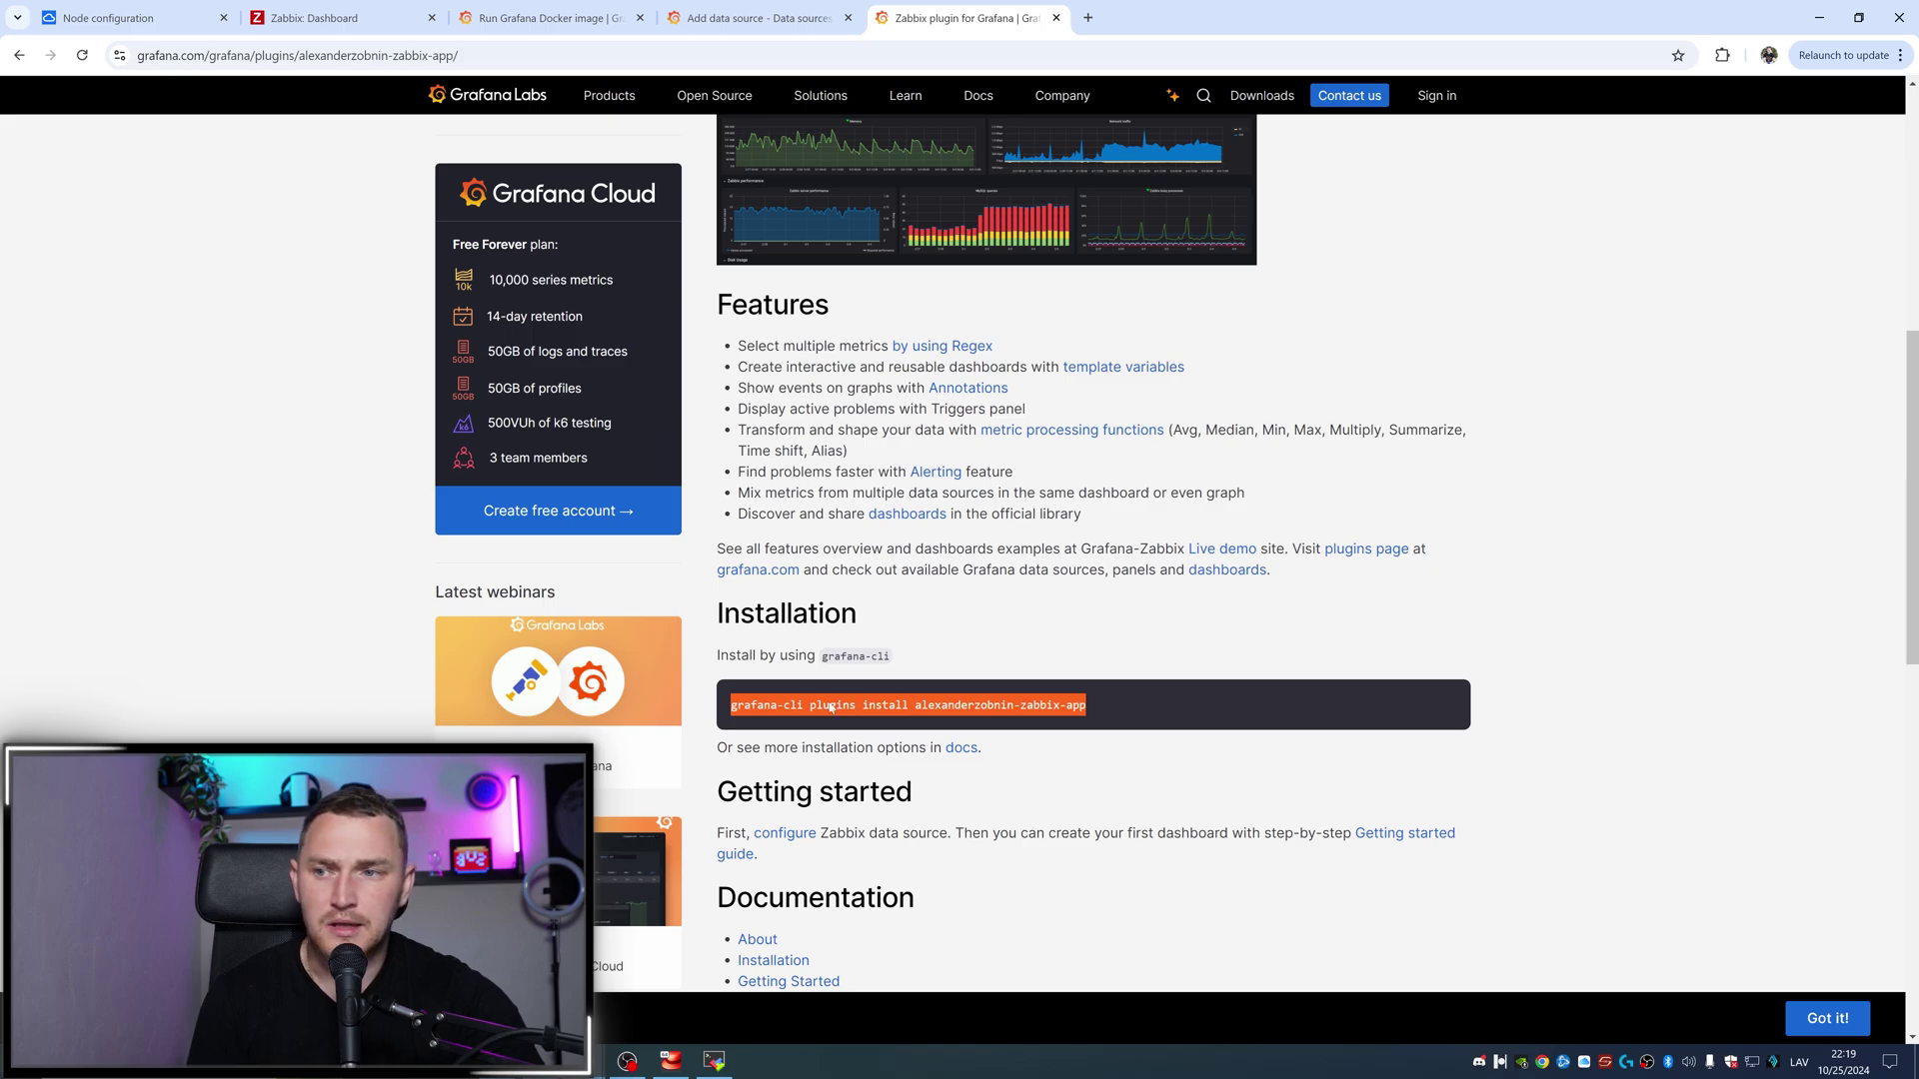
Step: Open a bash shell in the grafana container with docker exec -it <container ID> bash
{"action": "left_click", "coordinate": [713, 1061]}
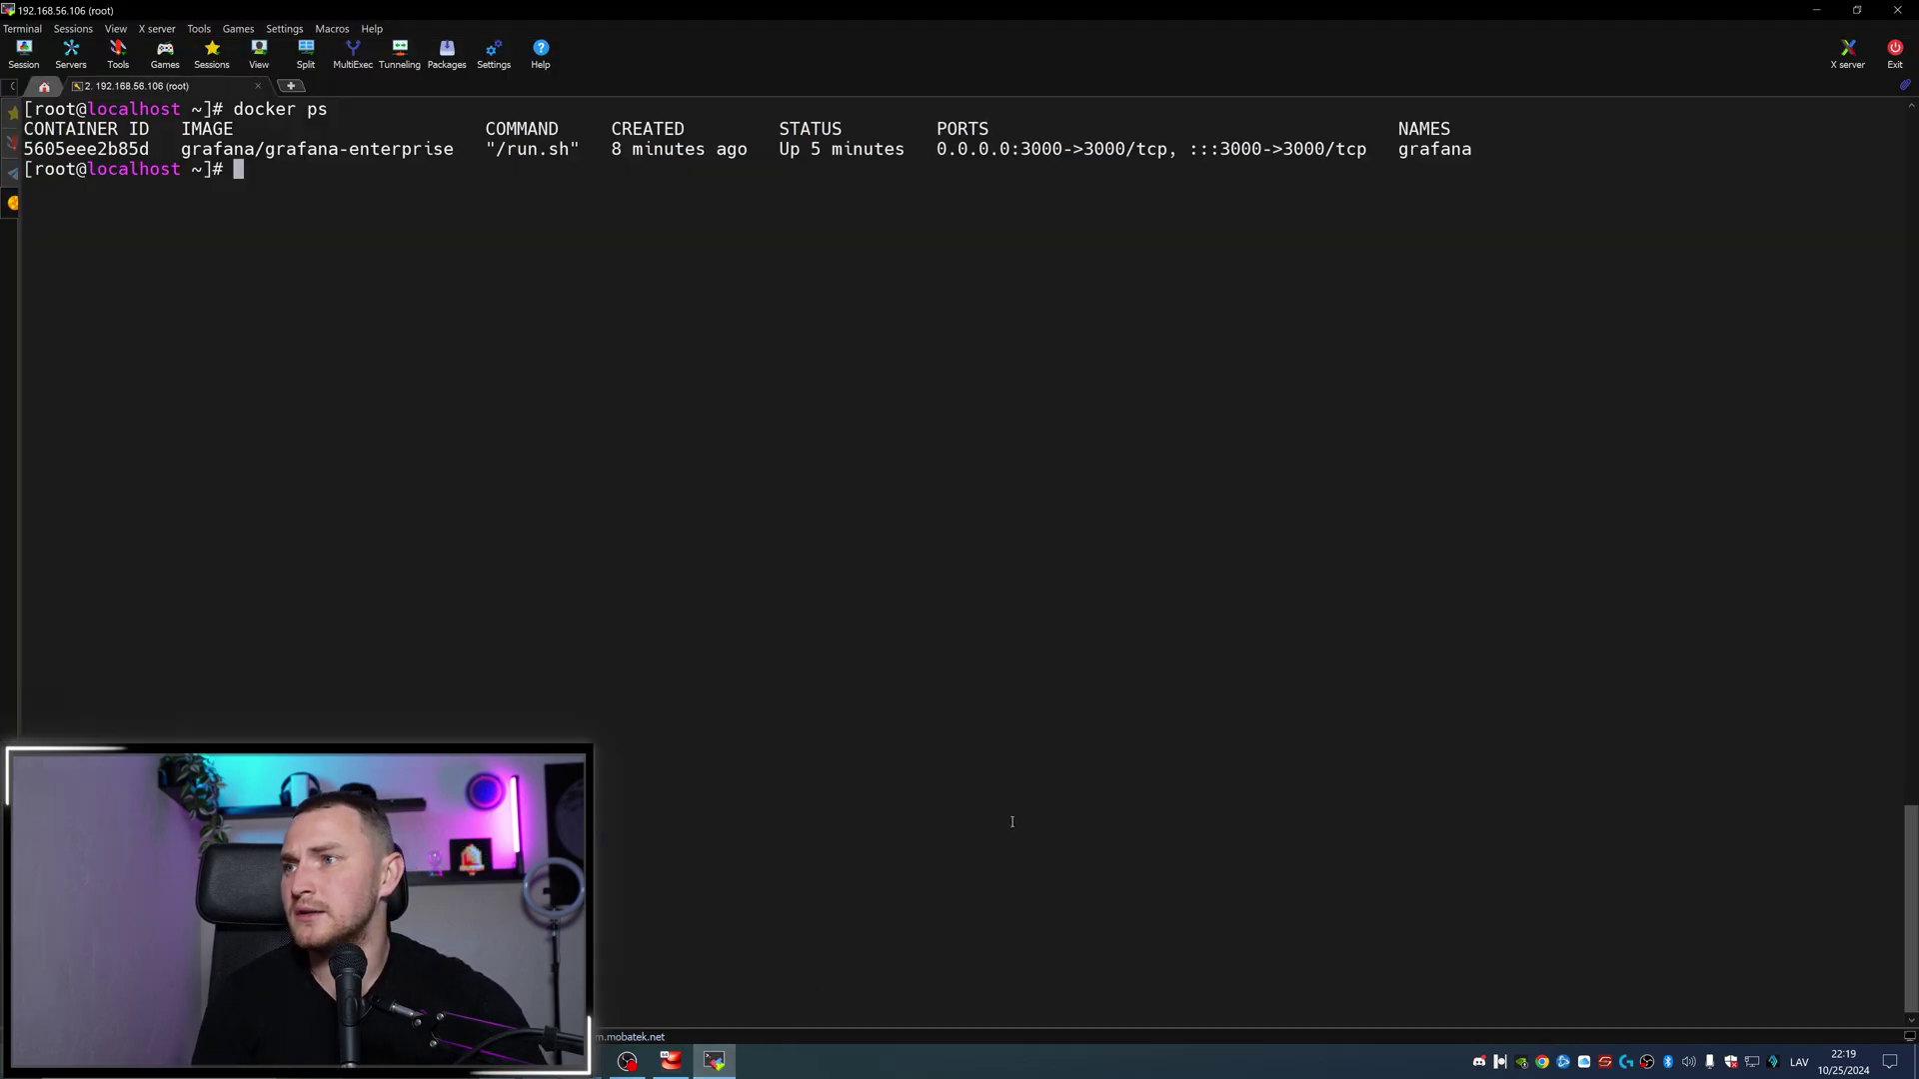
{"action": "key", "text": "Return"}
{"action": "type", "text": "docker ps"}
{"action": "key", "text": "Return"}
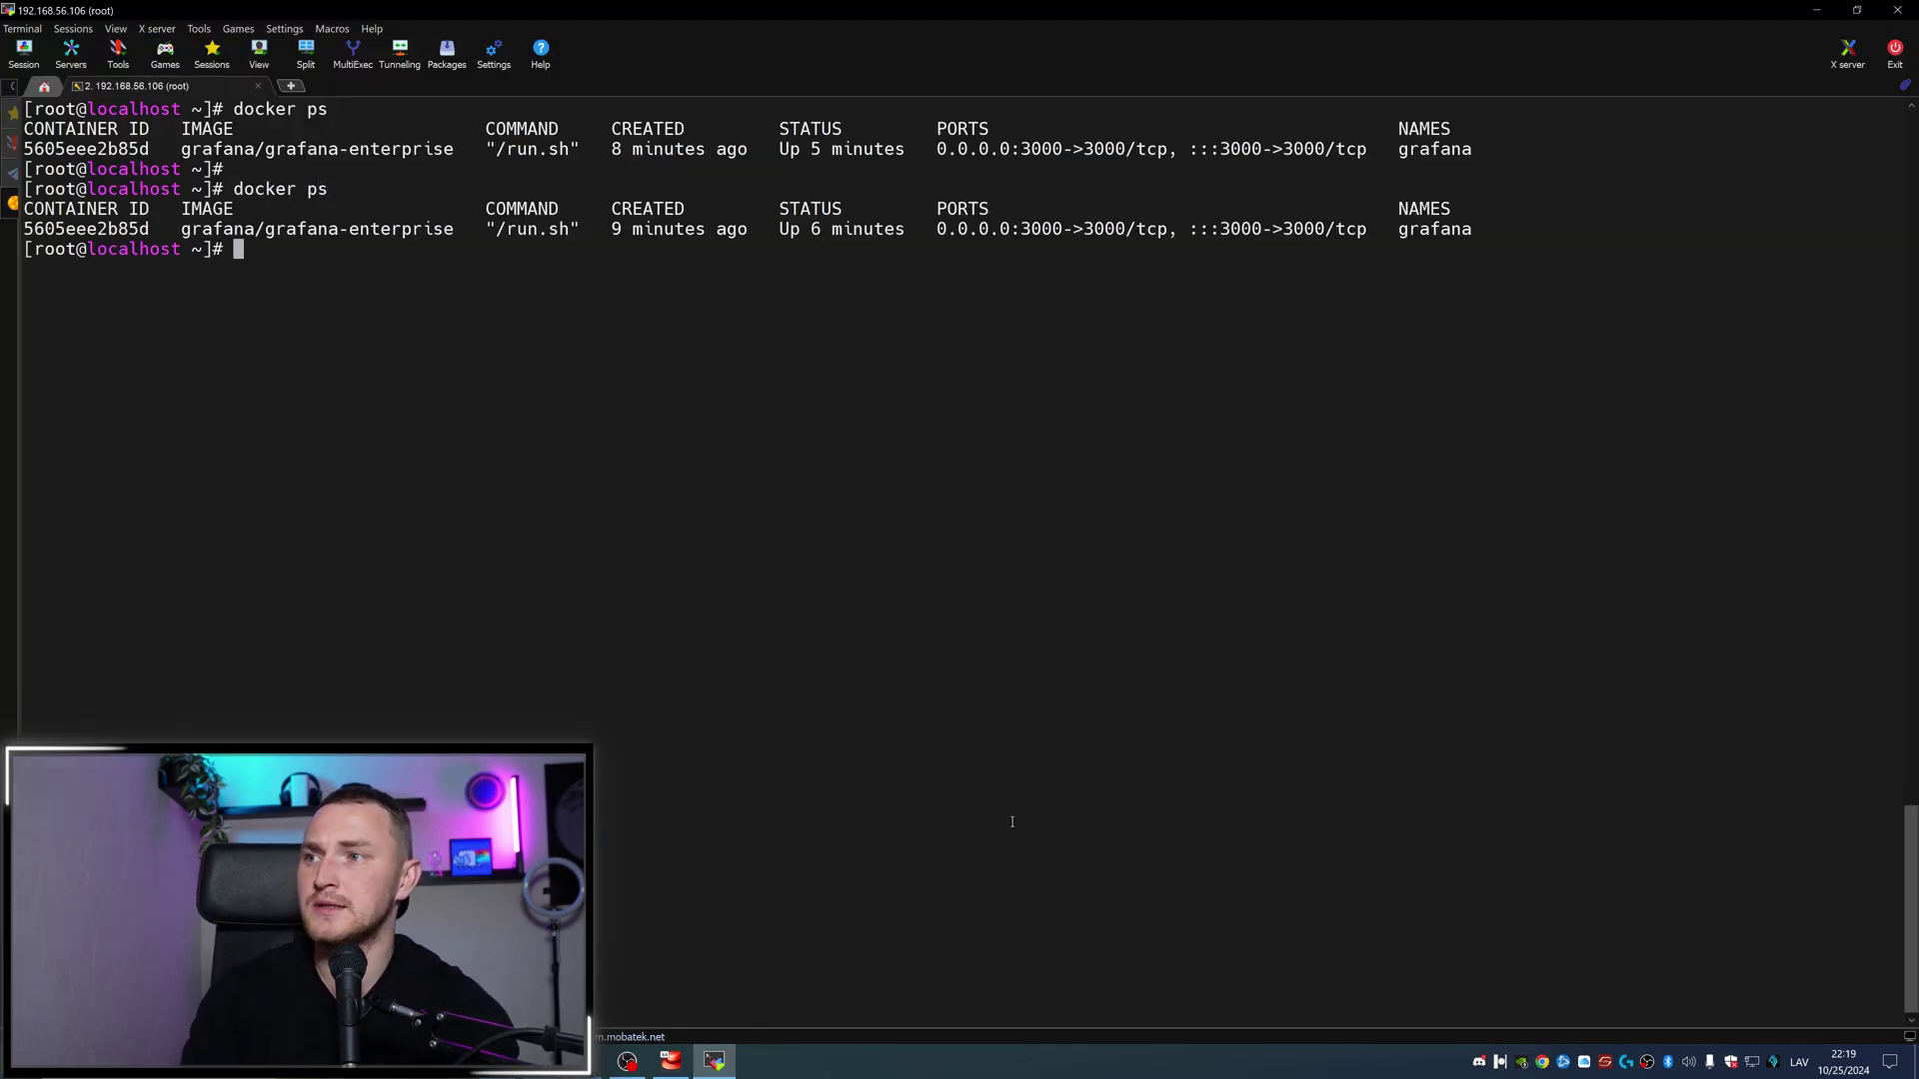
{"action": "type", "text": "docker exec -it"}
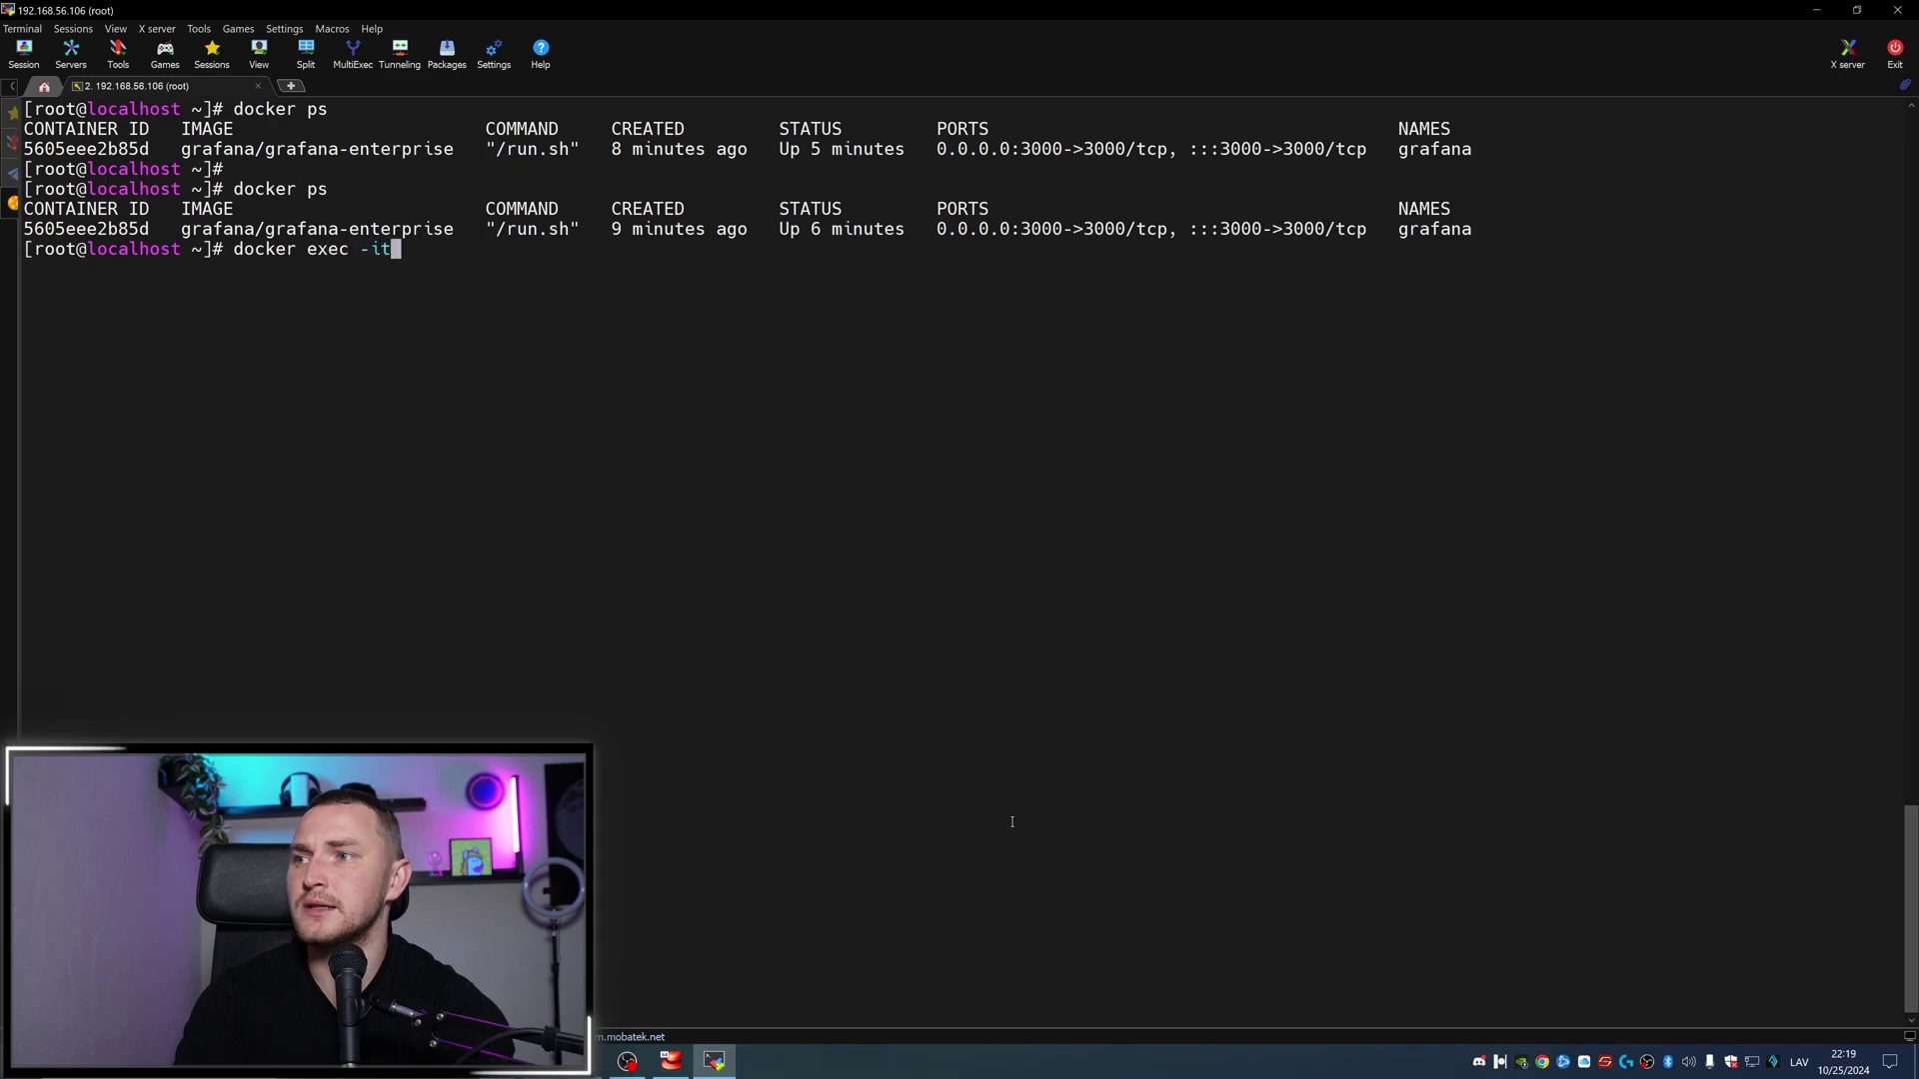
{"action": "double_click", "coordinate": [78, 230]}
{"action": "right_click", "coordinate": [596, 368]}
{"action": "left_click", "coordinate": [690, 424]}
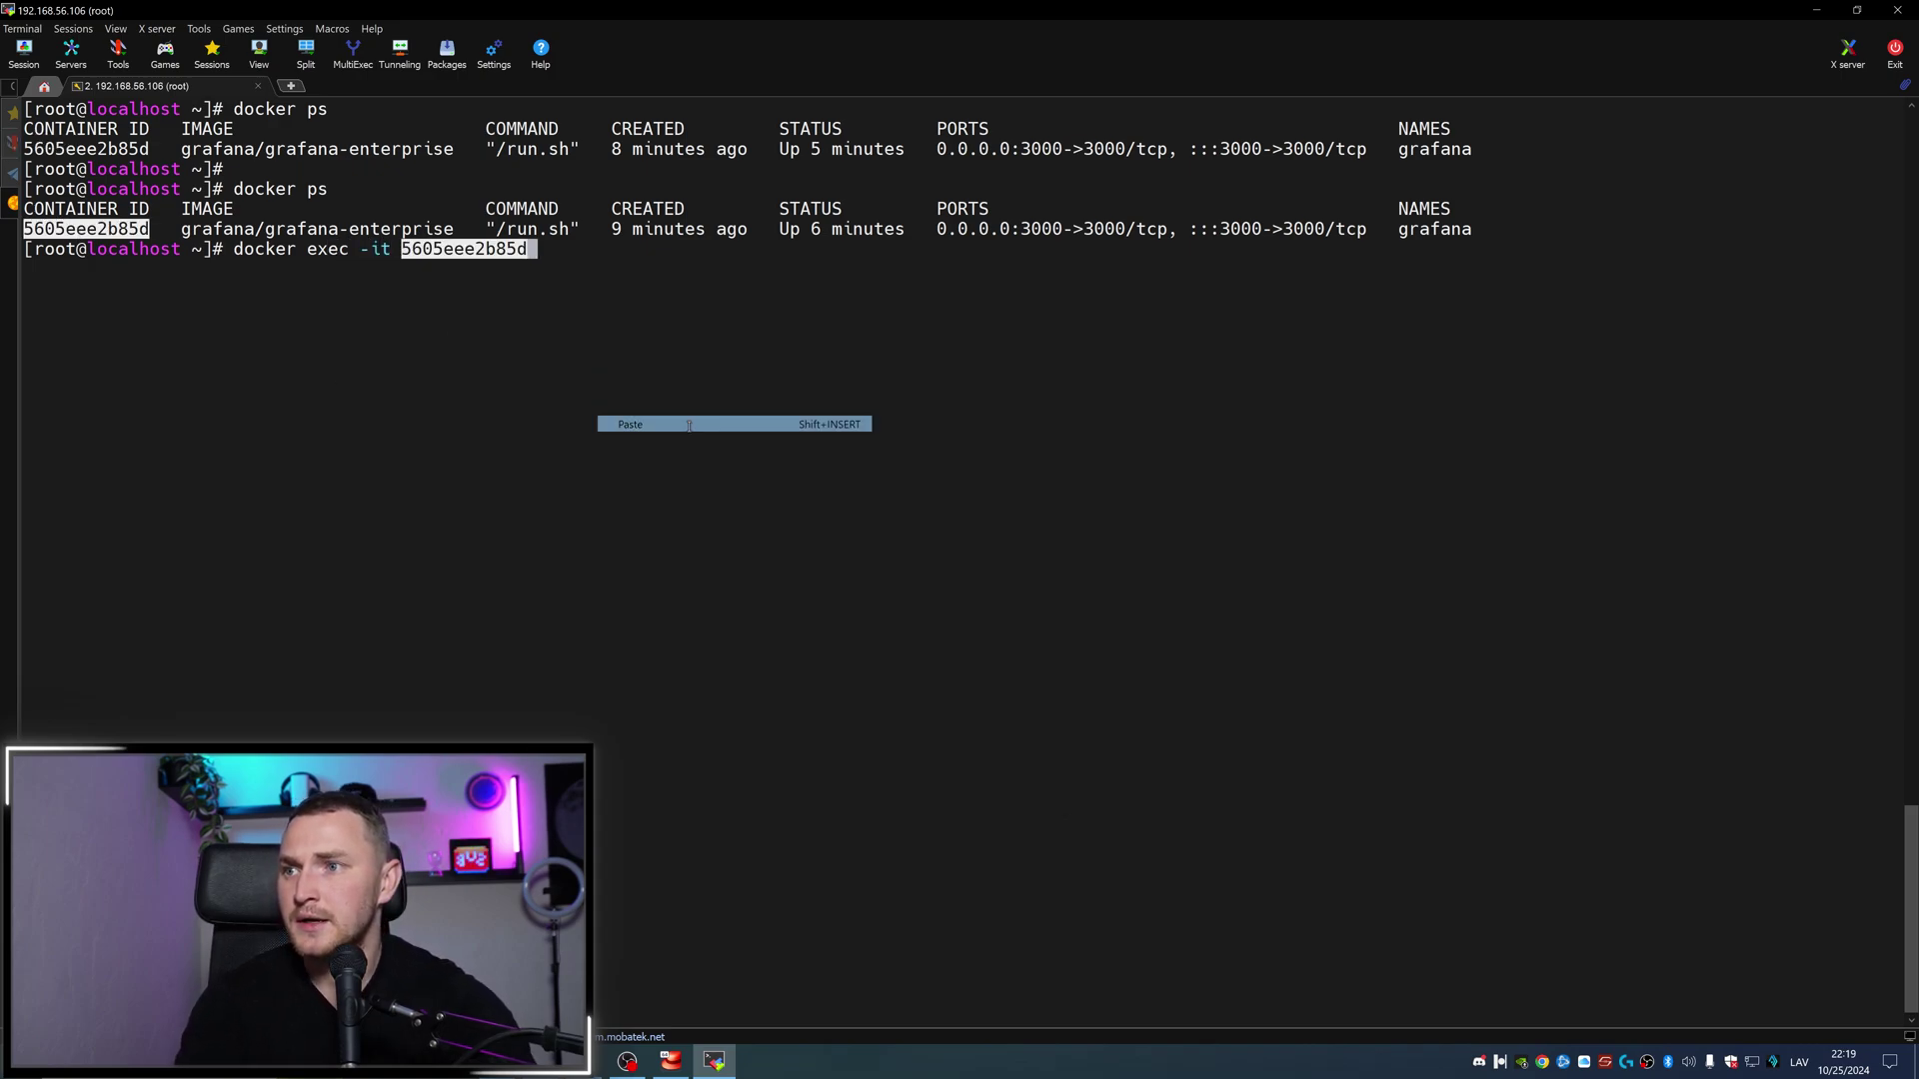
{"action": "type", "text": "bash"}
{"action": "key", "text": "Return"}
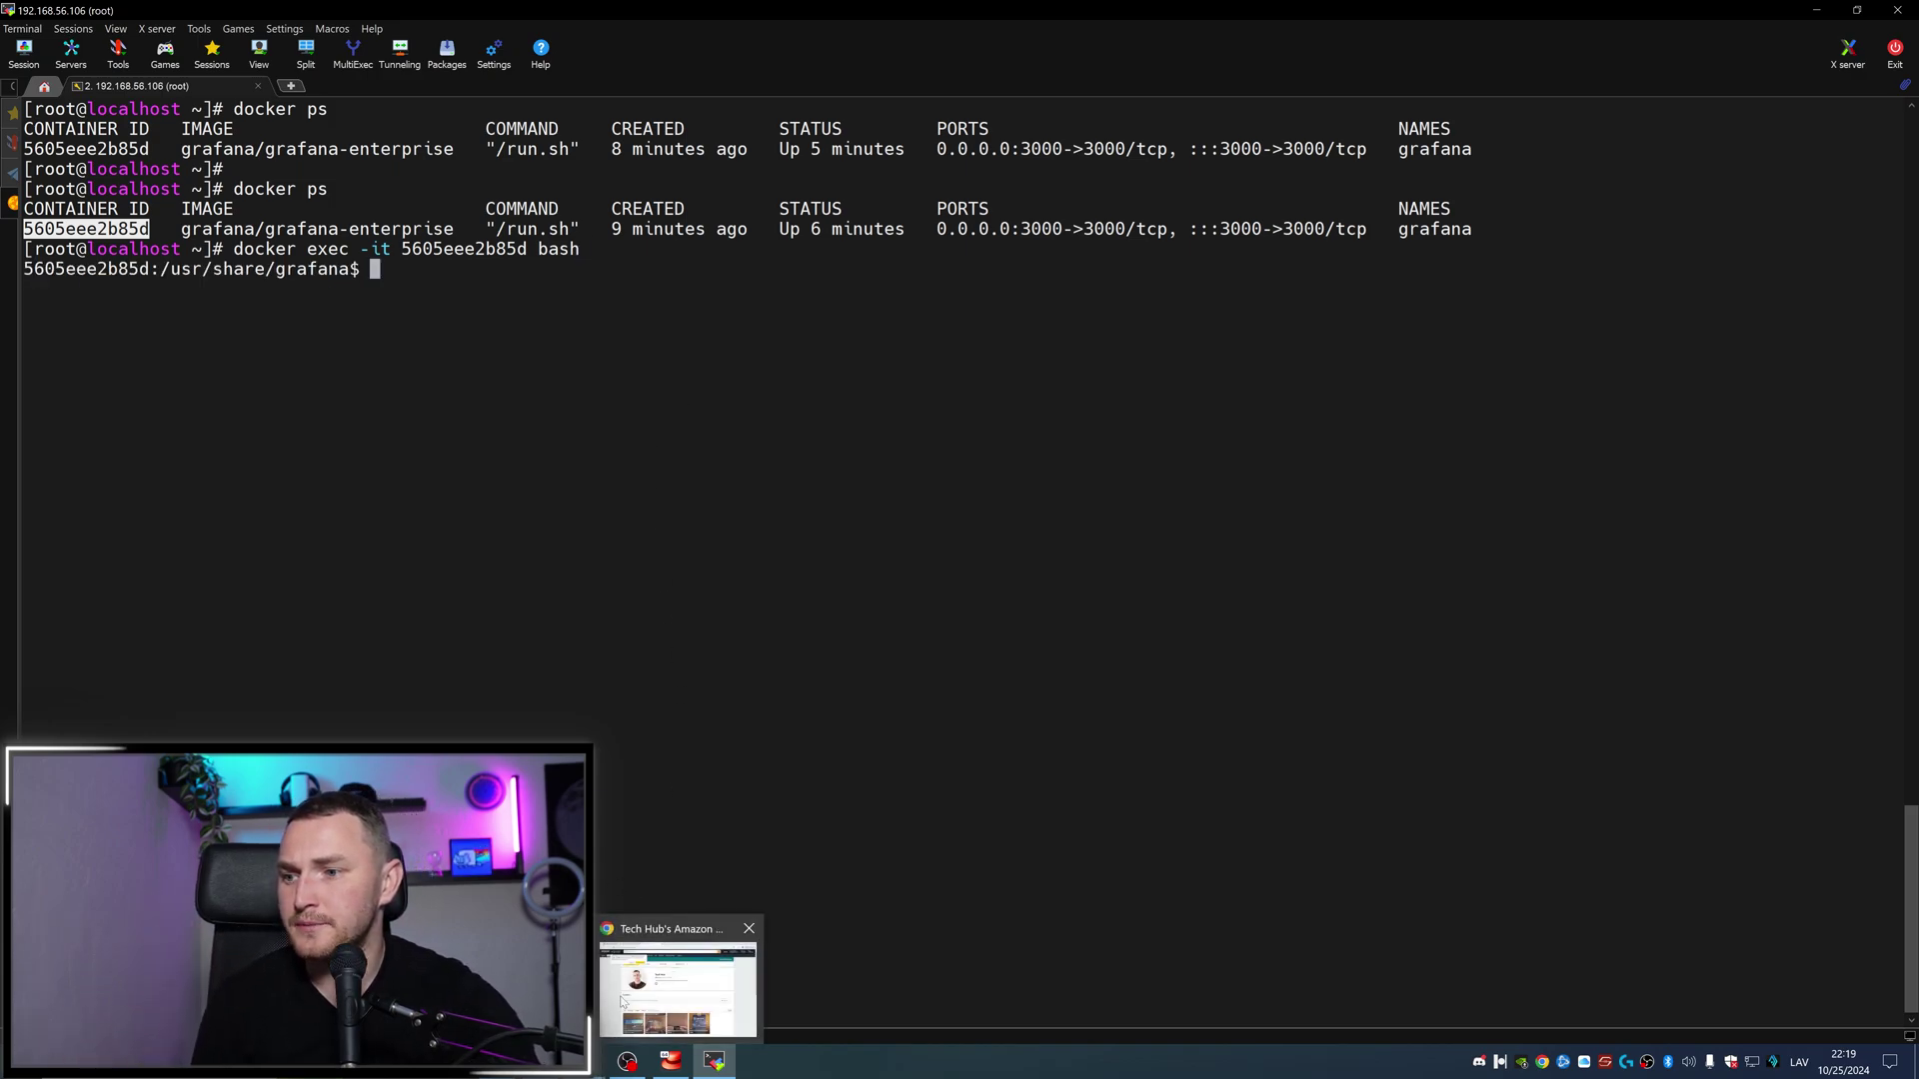
Step: Run the grafana-cli Zabbix plugin install in the container, which reports v4.5.6 already installed
{"action": "left_click", "coordinate": [683, 971]}
{"action": "right_click", "coordinate": [965, 706]}
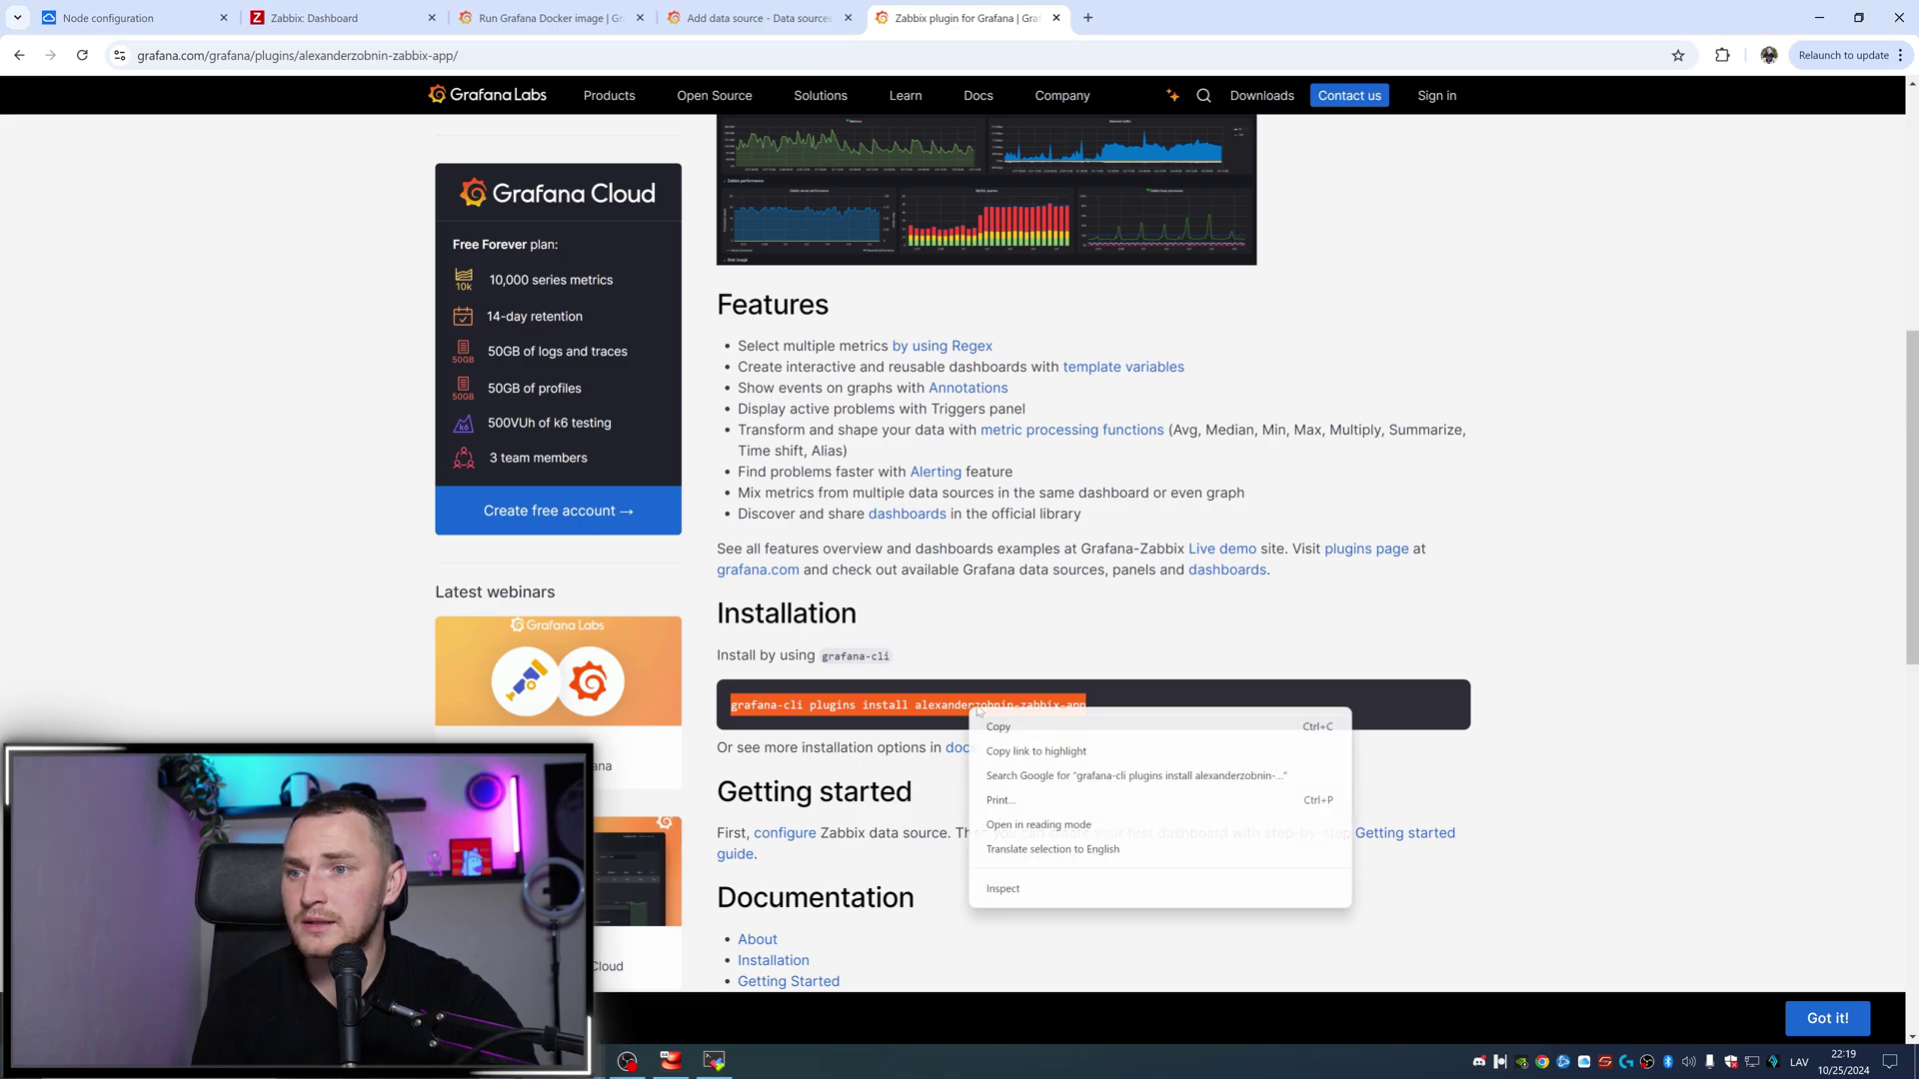
{"action": "left_click", "coordinate": [1009, 718]}
{"action": "left_click", "coordinate": [713, 1061]}
{"action": "right_click", "coordinate": [716, 608]}
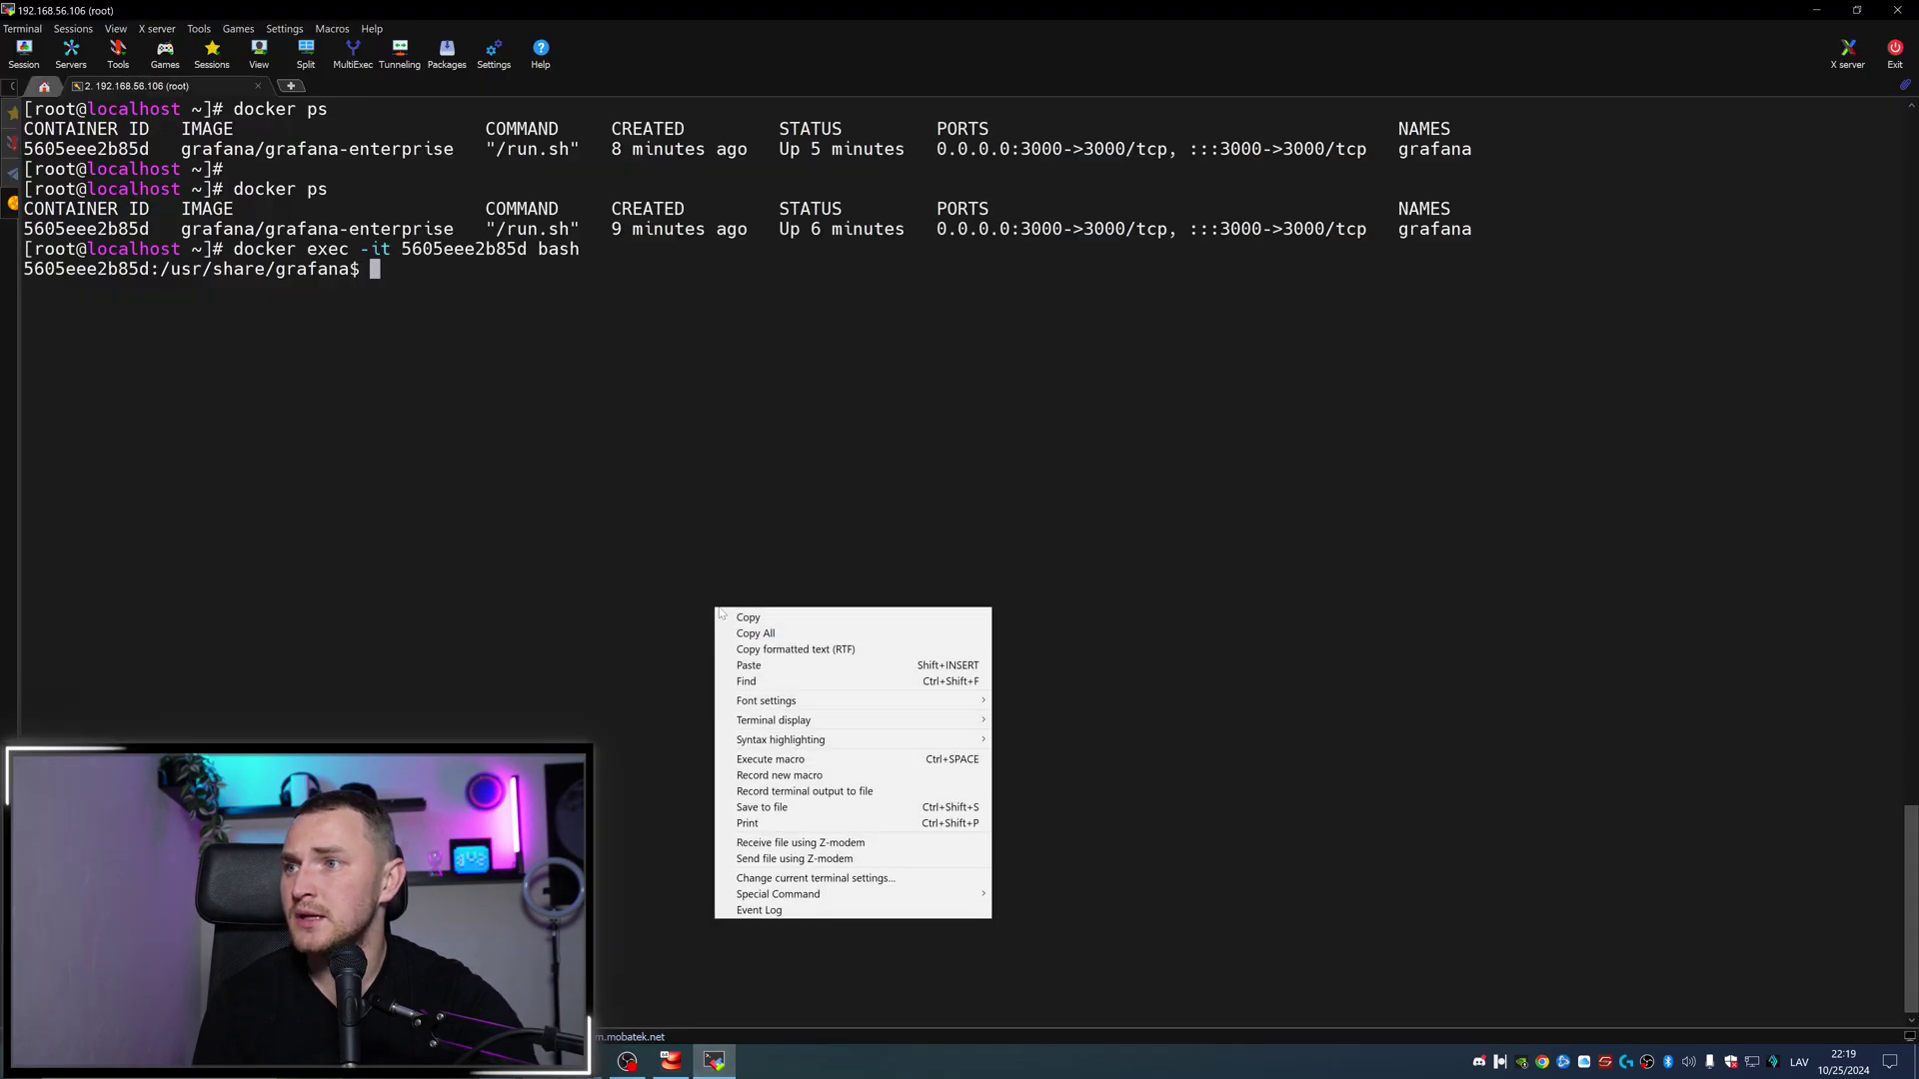
{"action": "left_click", "coordinate": [810, 665]}
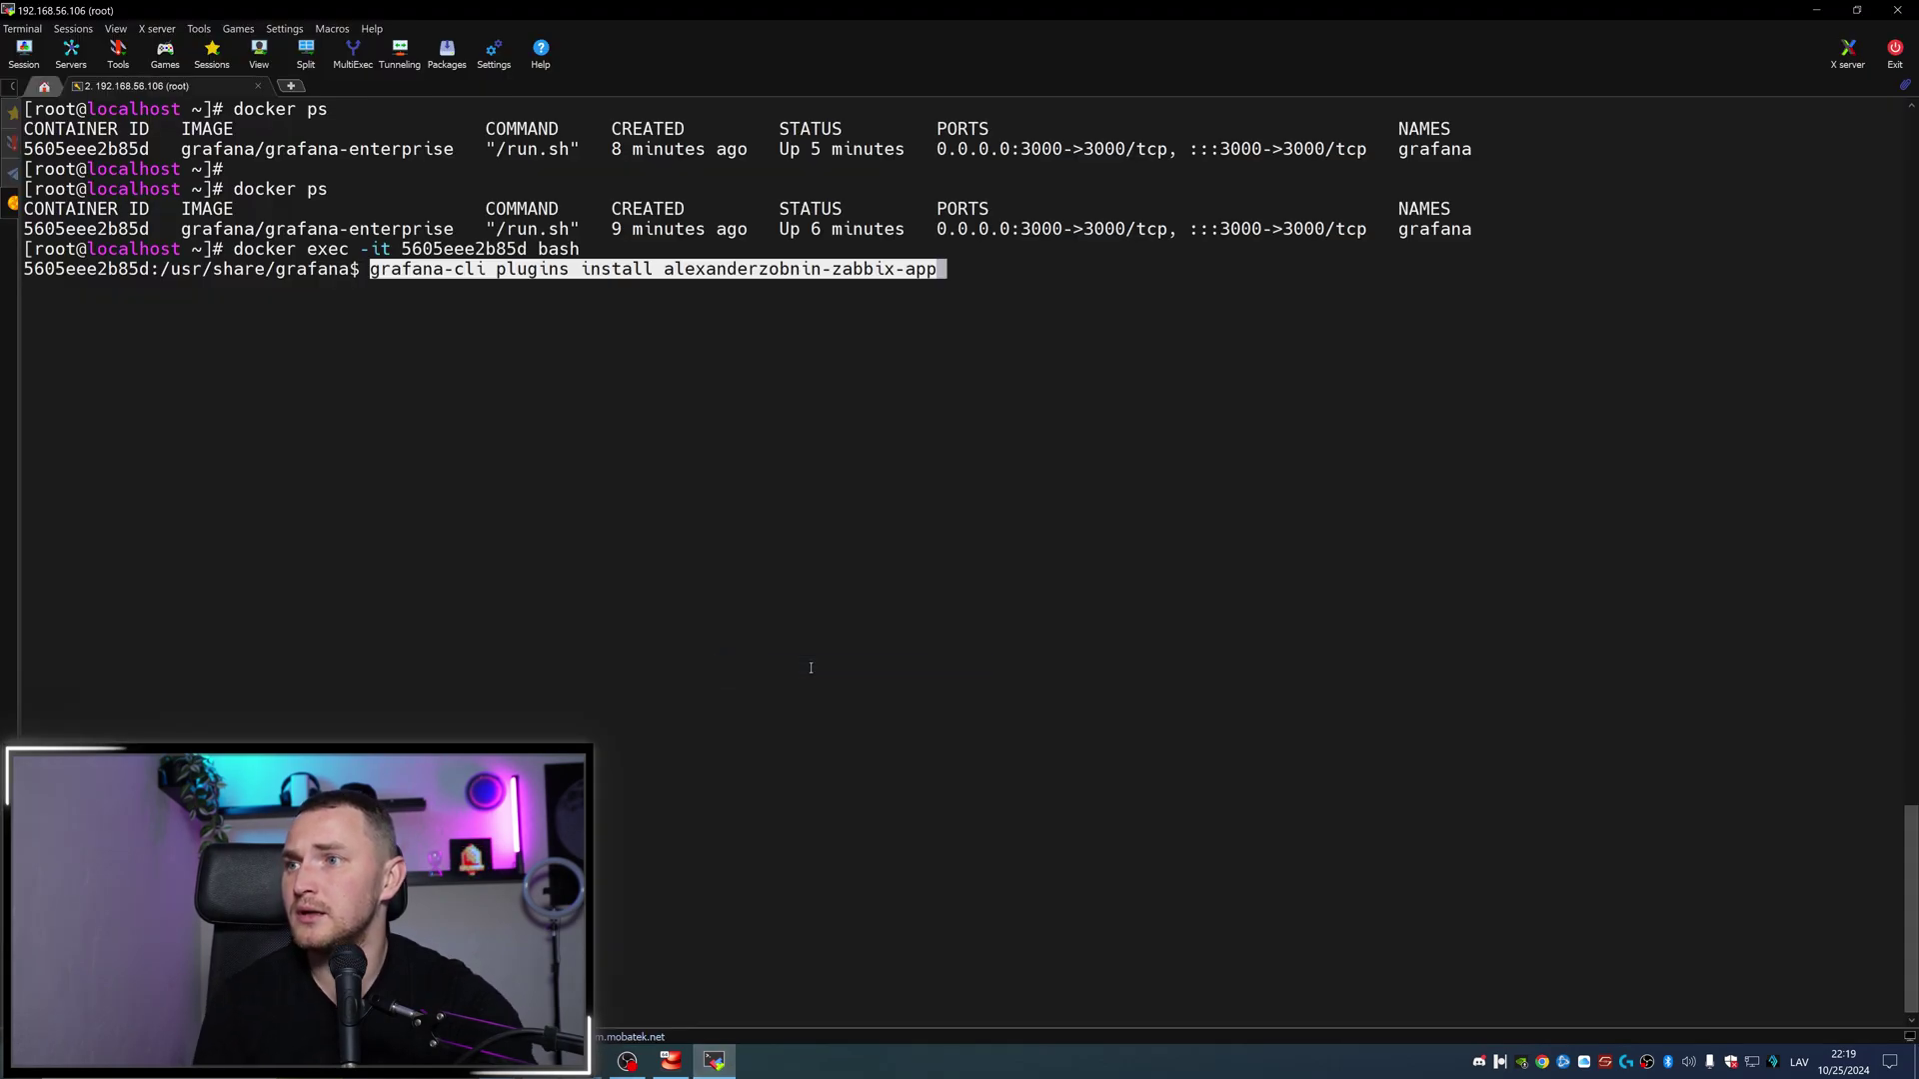
{"action": "key", "text": "Return"}
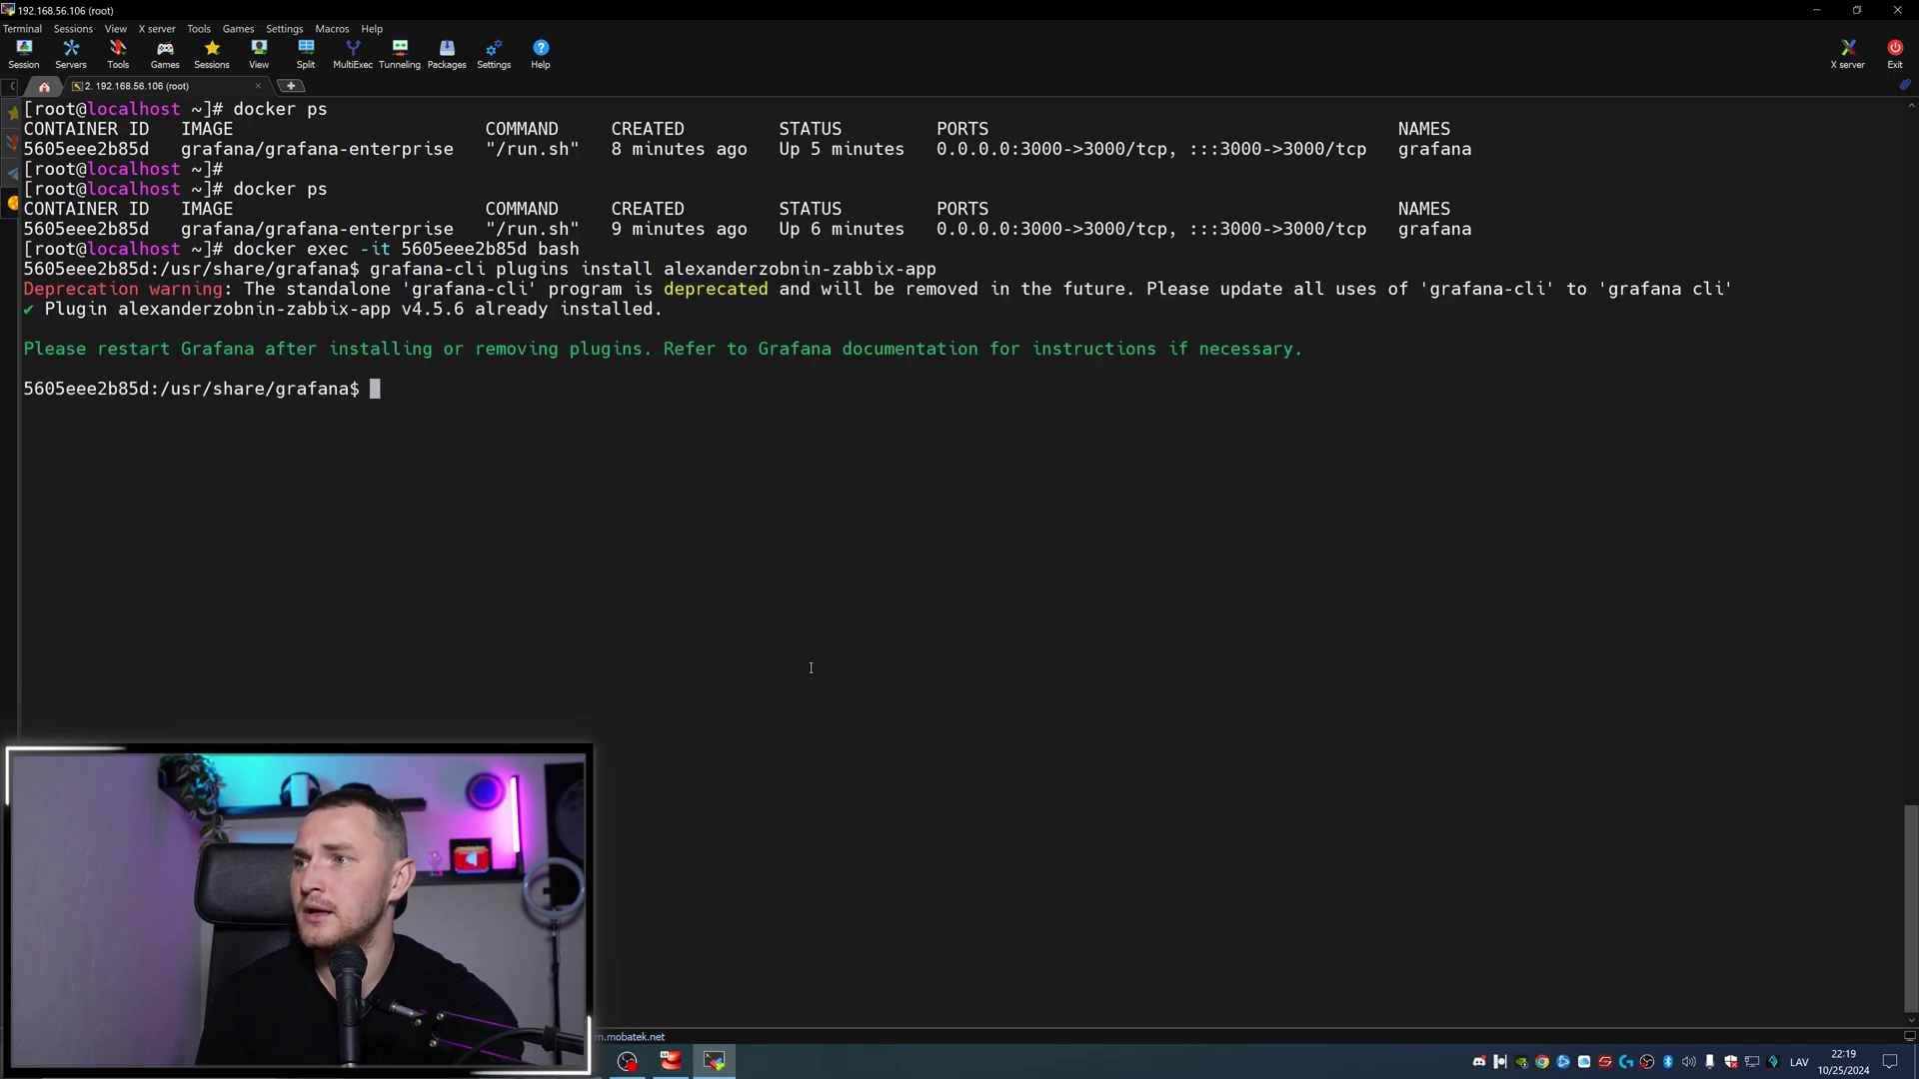
{"action": "double_click", "coordinate": [561, 308]}
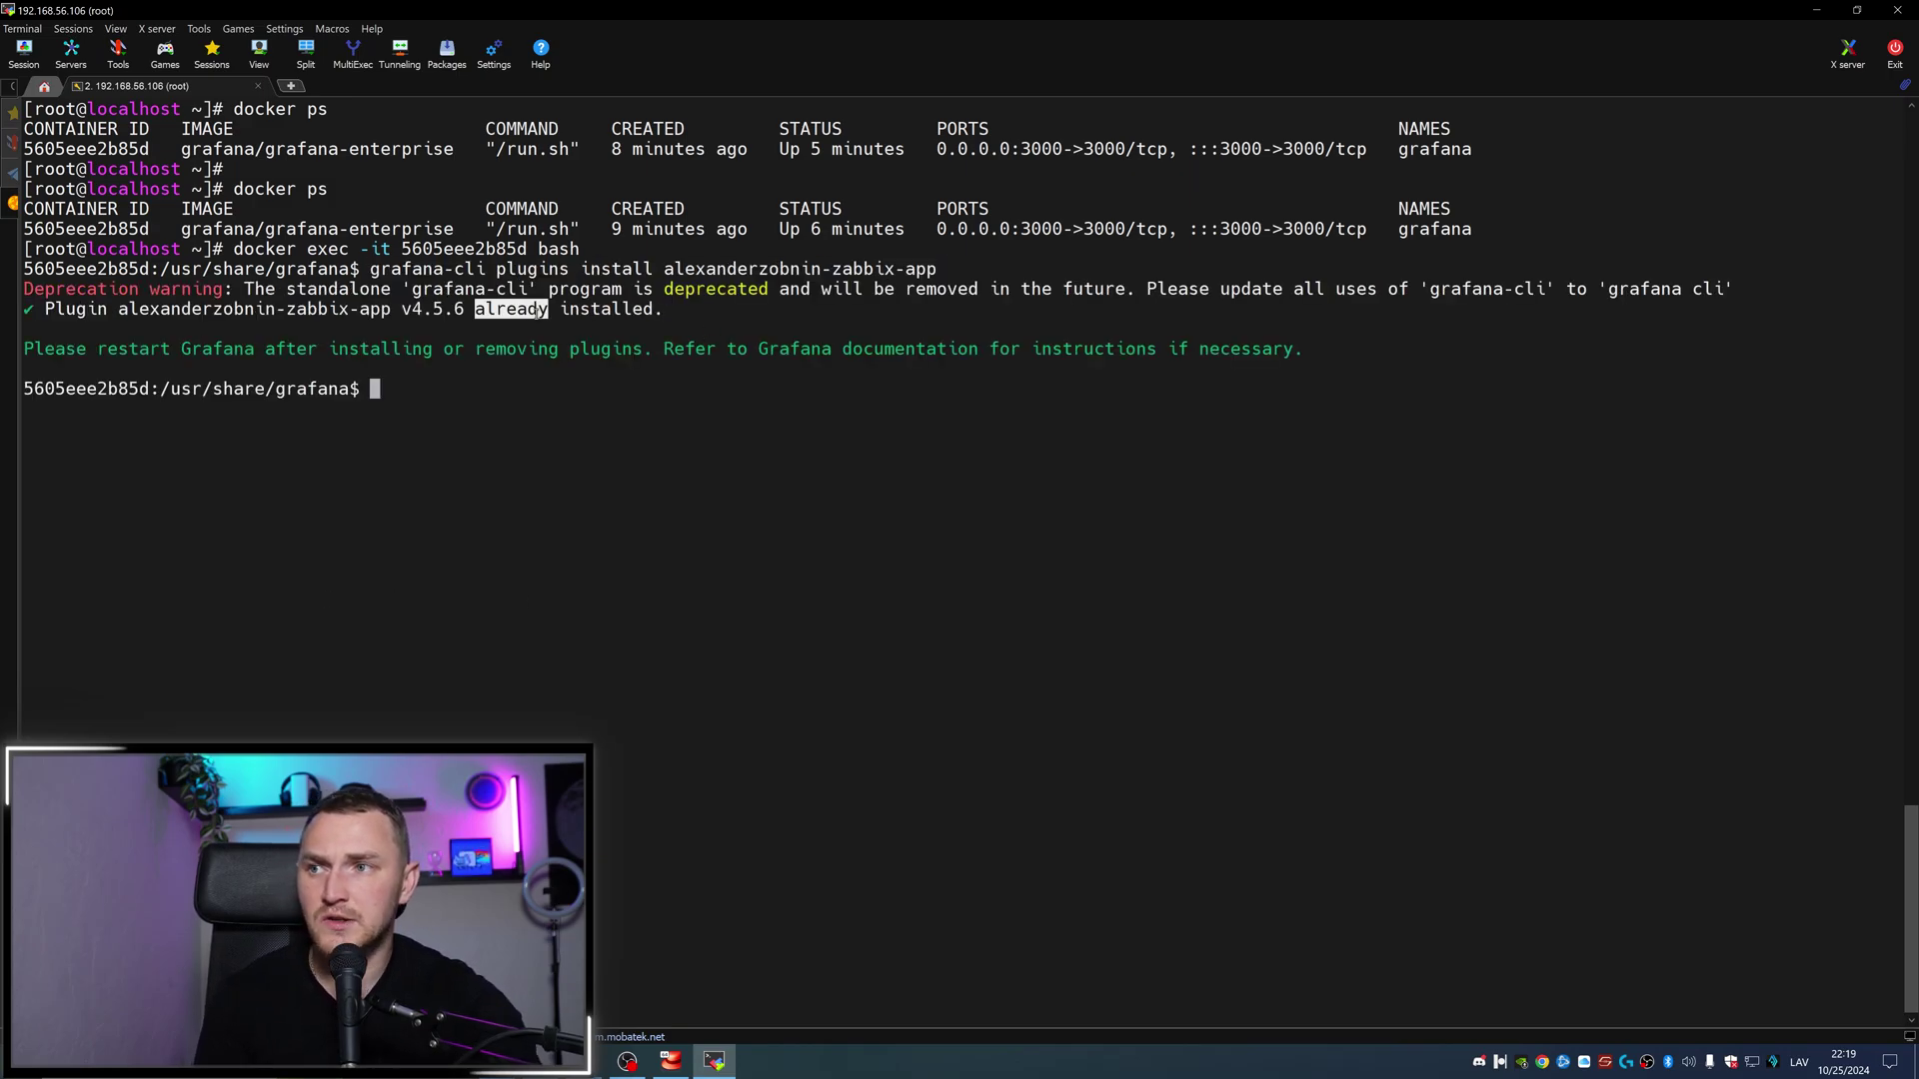
{"action": "triple_click", "coordinate": [856, 288]}
{"action": "left_click", "coordinate": [818, 369]}
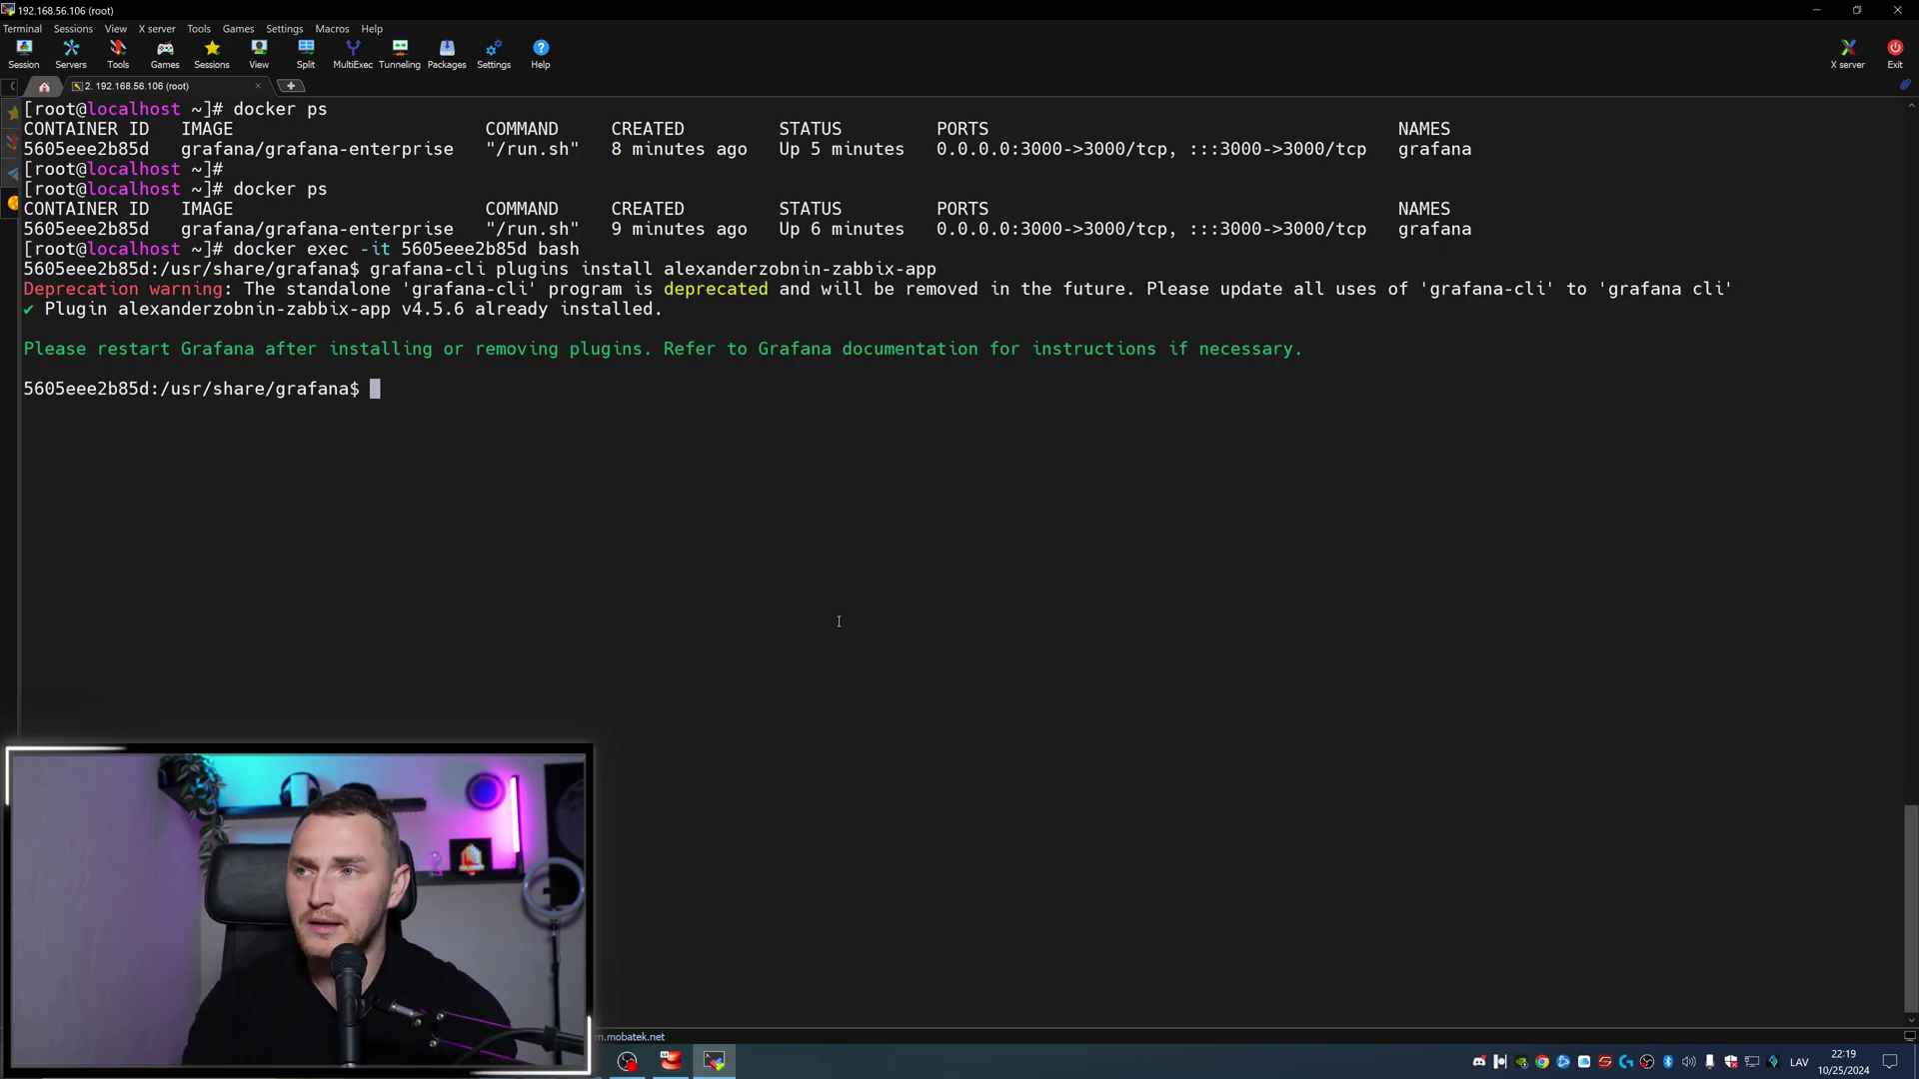
Step: Exit the container, list containers with docker ps again, and cancel an unfinished docker restart
{"action": "type", "text": "exit"}
{"action": "key", "text": "Return"}
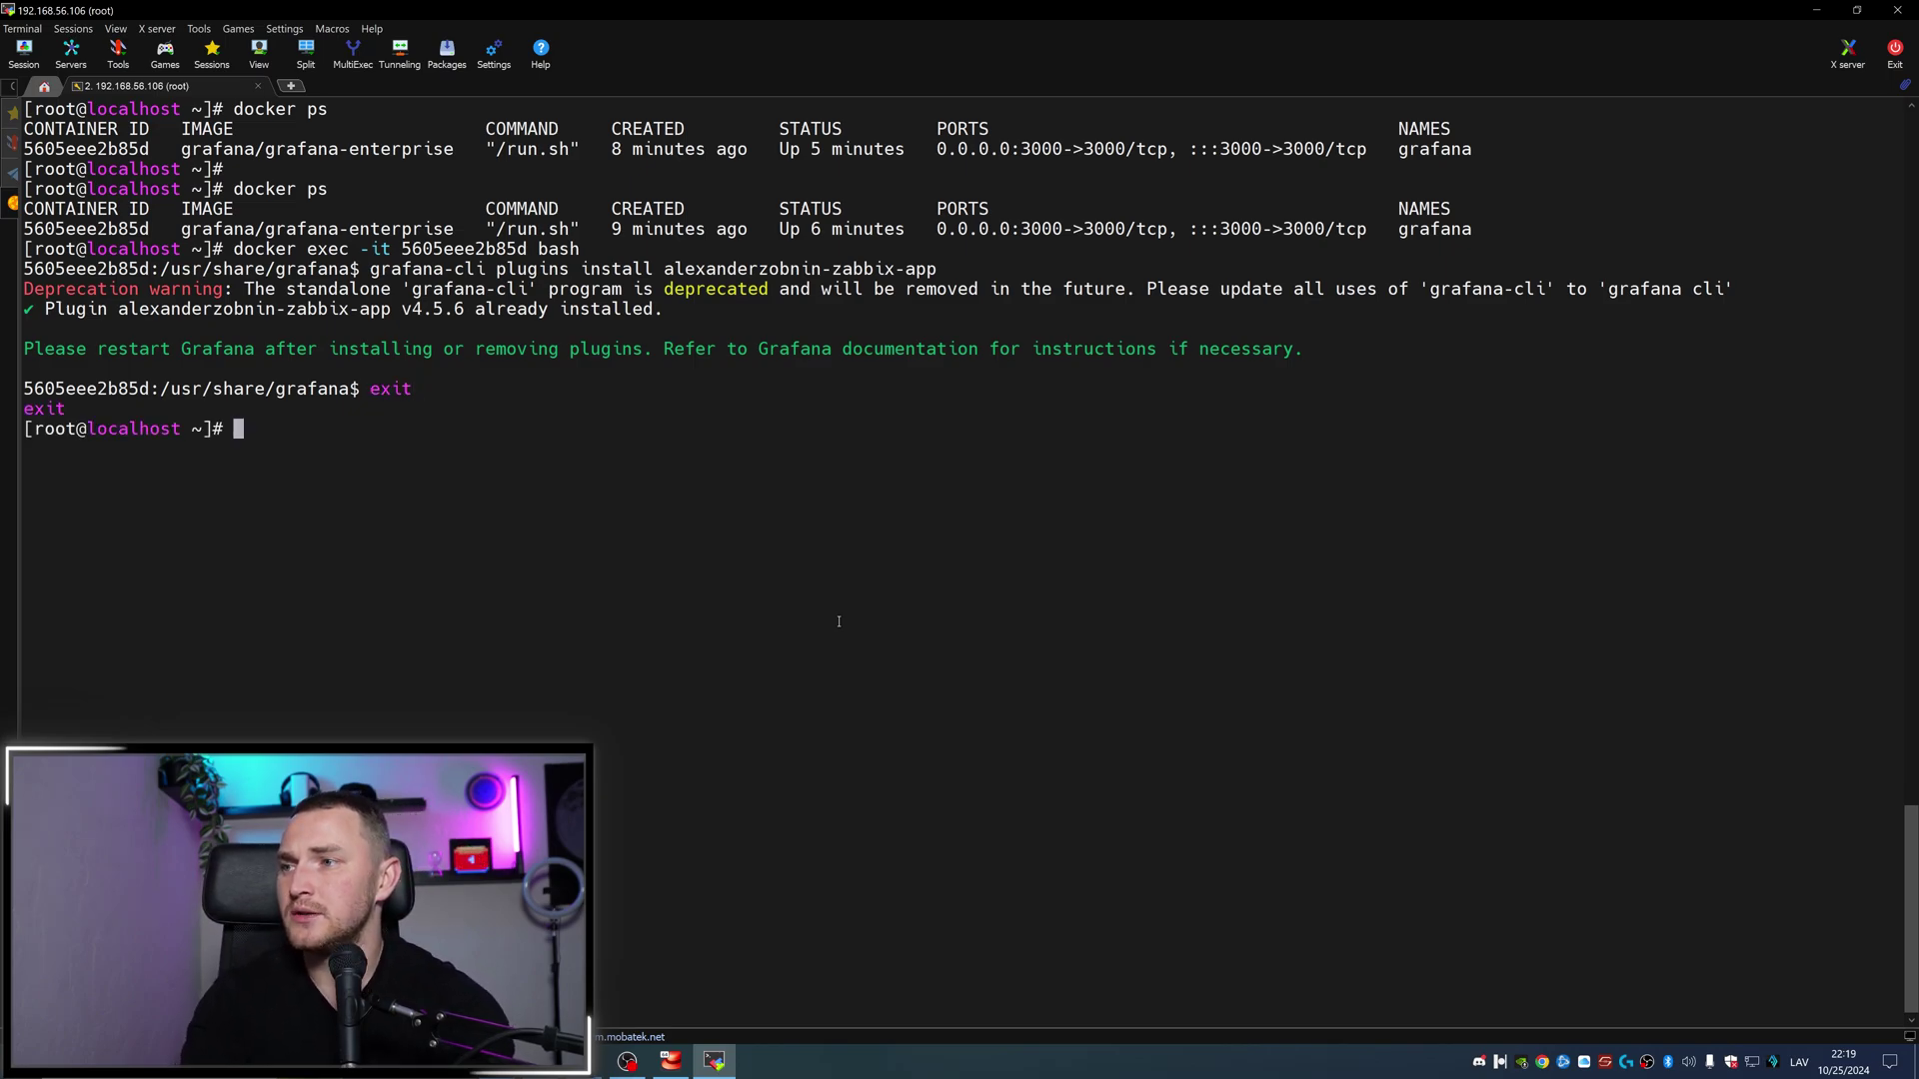
{"action": "key", "text": "Return"}
{"action": "key", "text": "Return"}
{"action": "type", "text": "docker ps"}
{"action": "key", "text": "Return"}
{"action": "type", "text": "dock"}
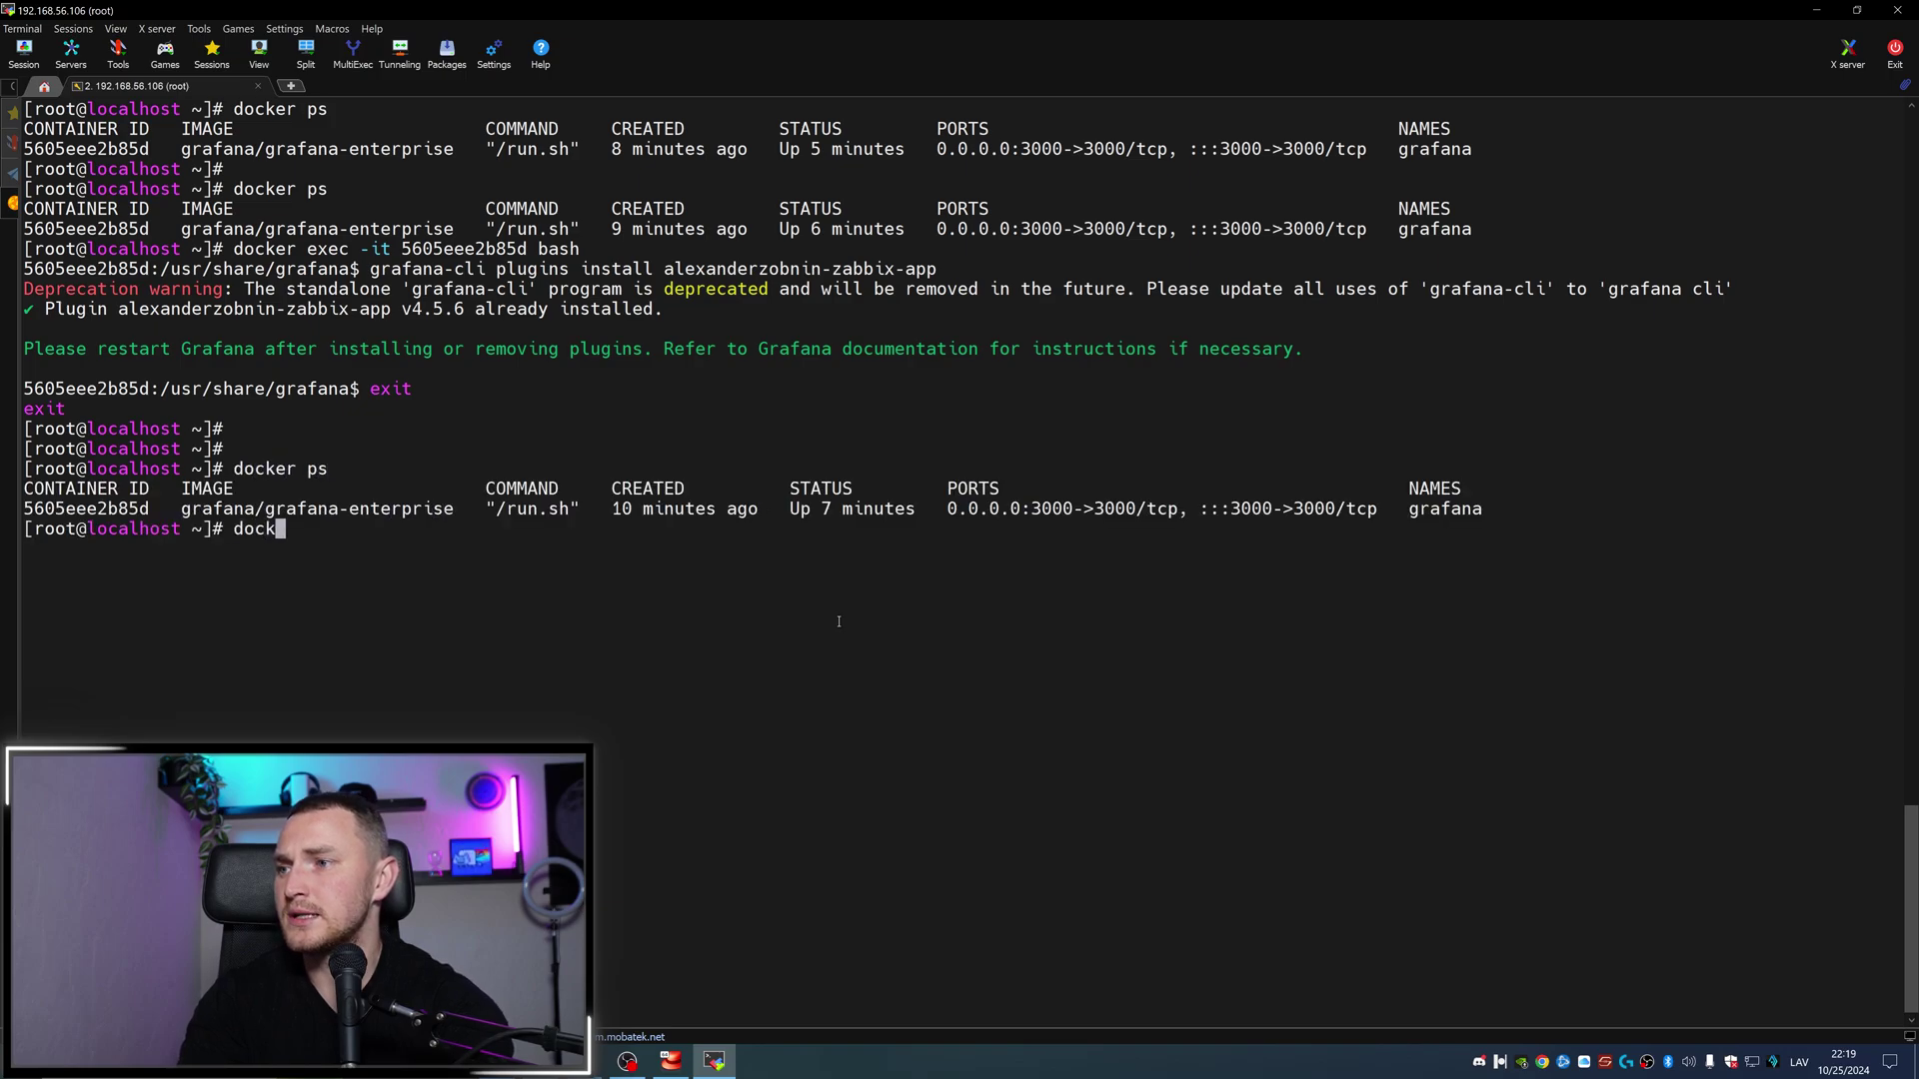
{"action": "type", "text": "er restart"}
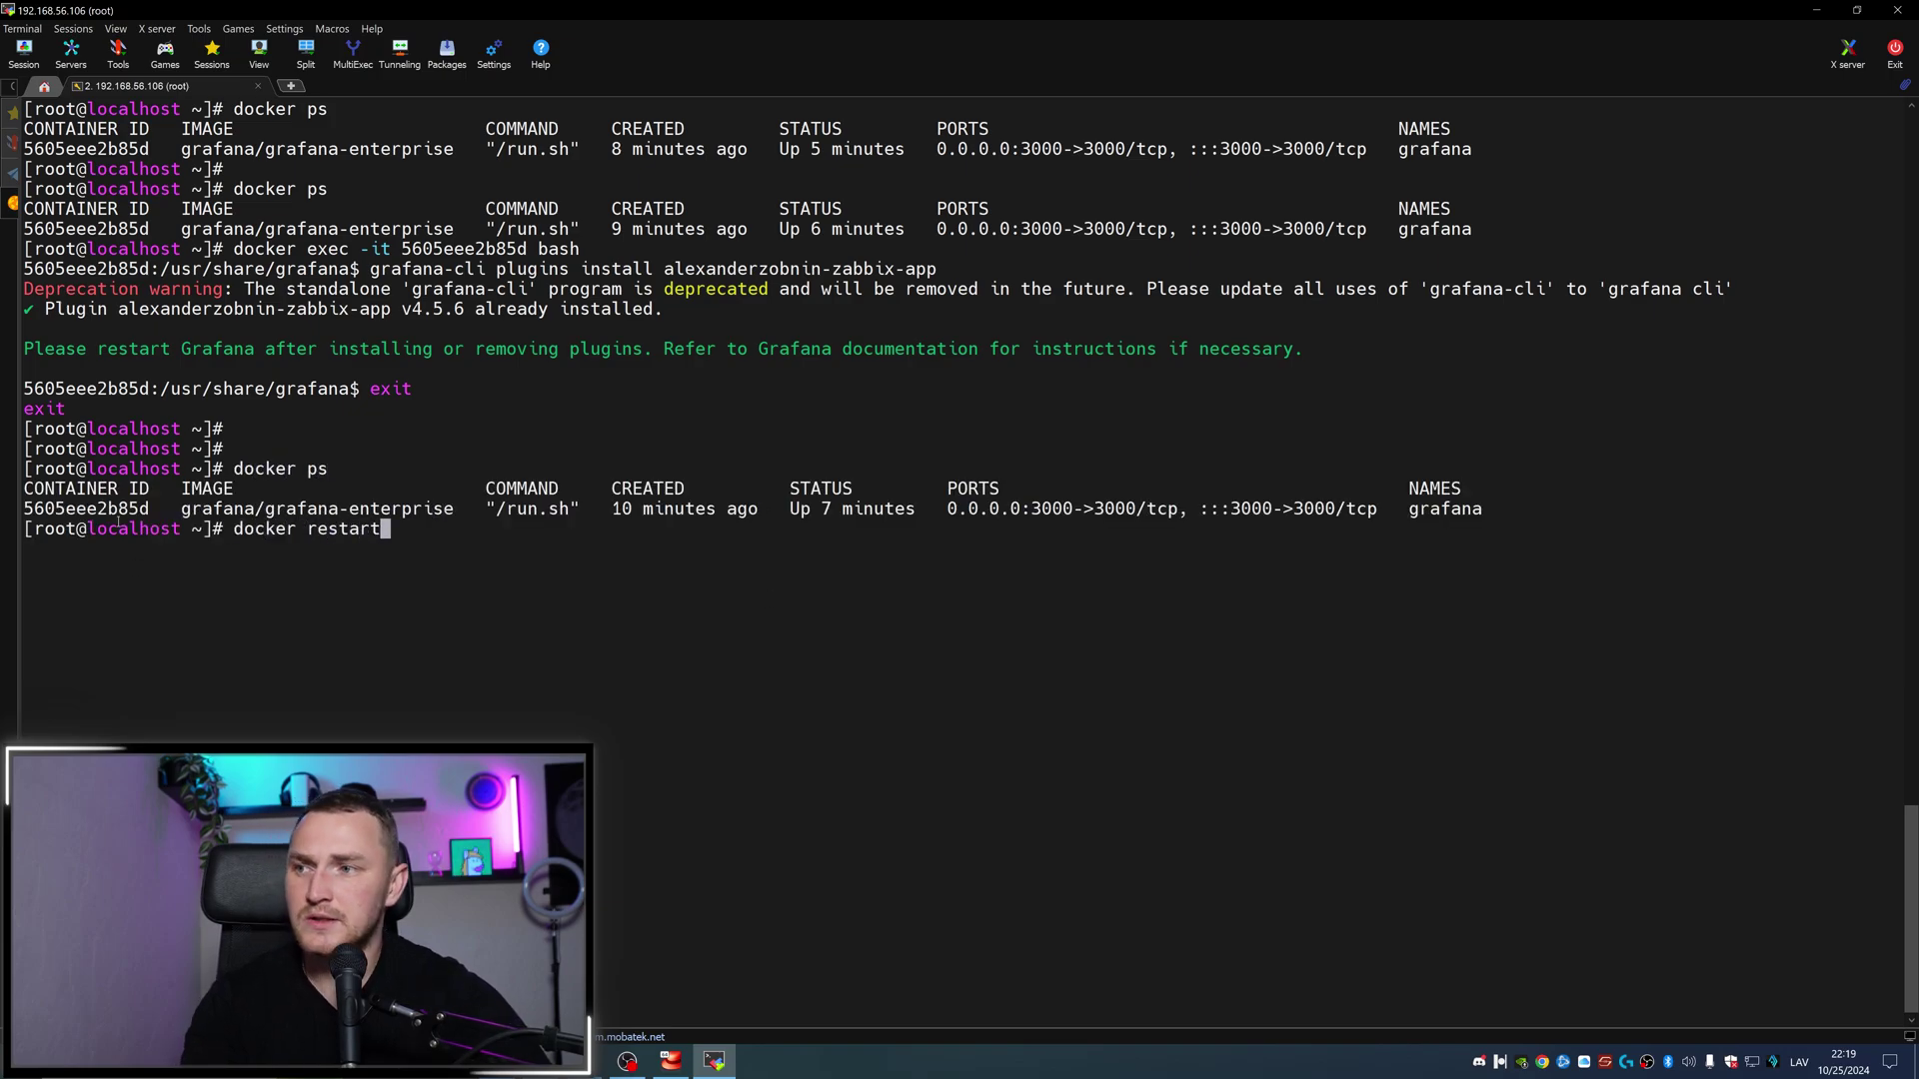
{"action": "key", "text": "ctrl+c"}
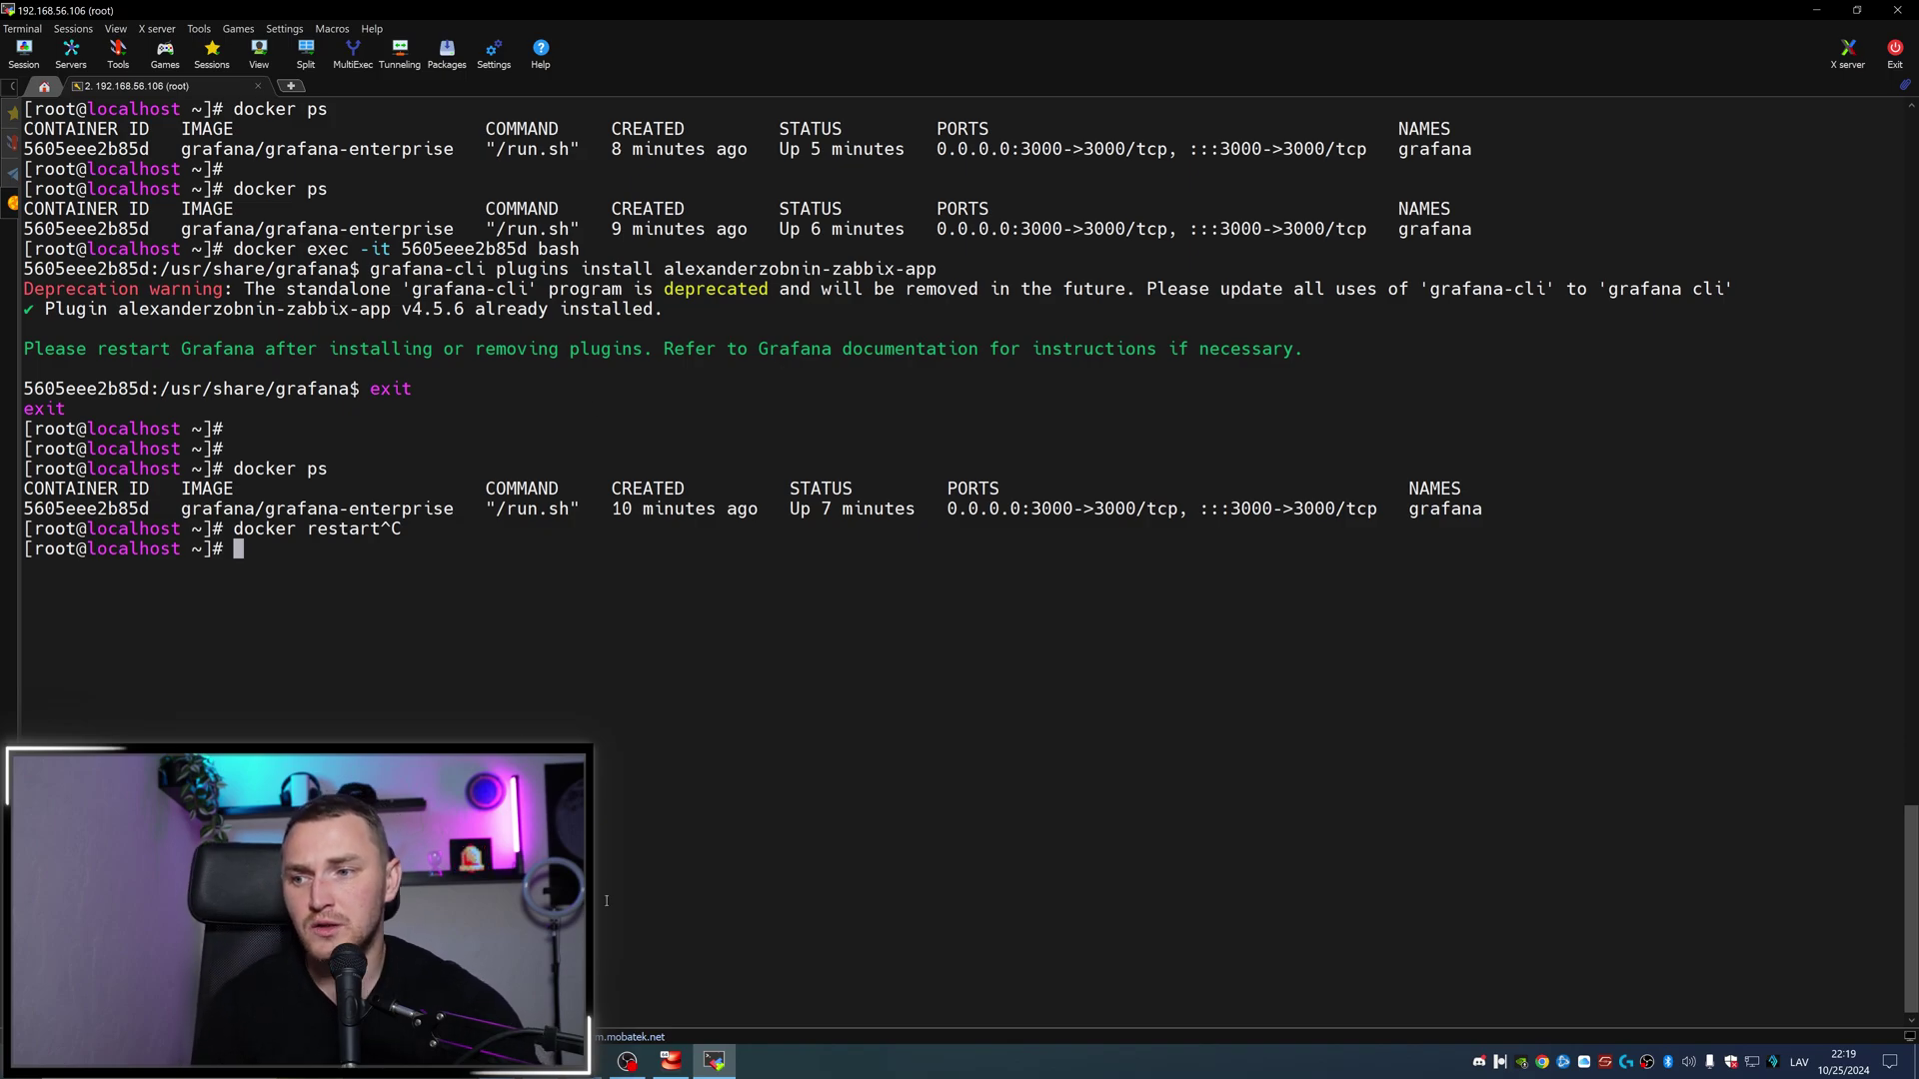
Step: Return to Grafana's Data sources list and start adding a data source
{"action": "left_click", "coordinate": [671, 1060]}
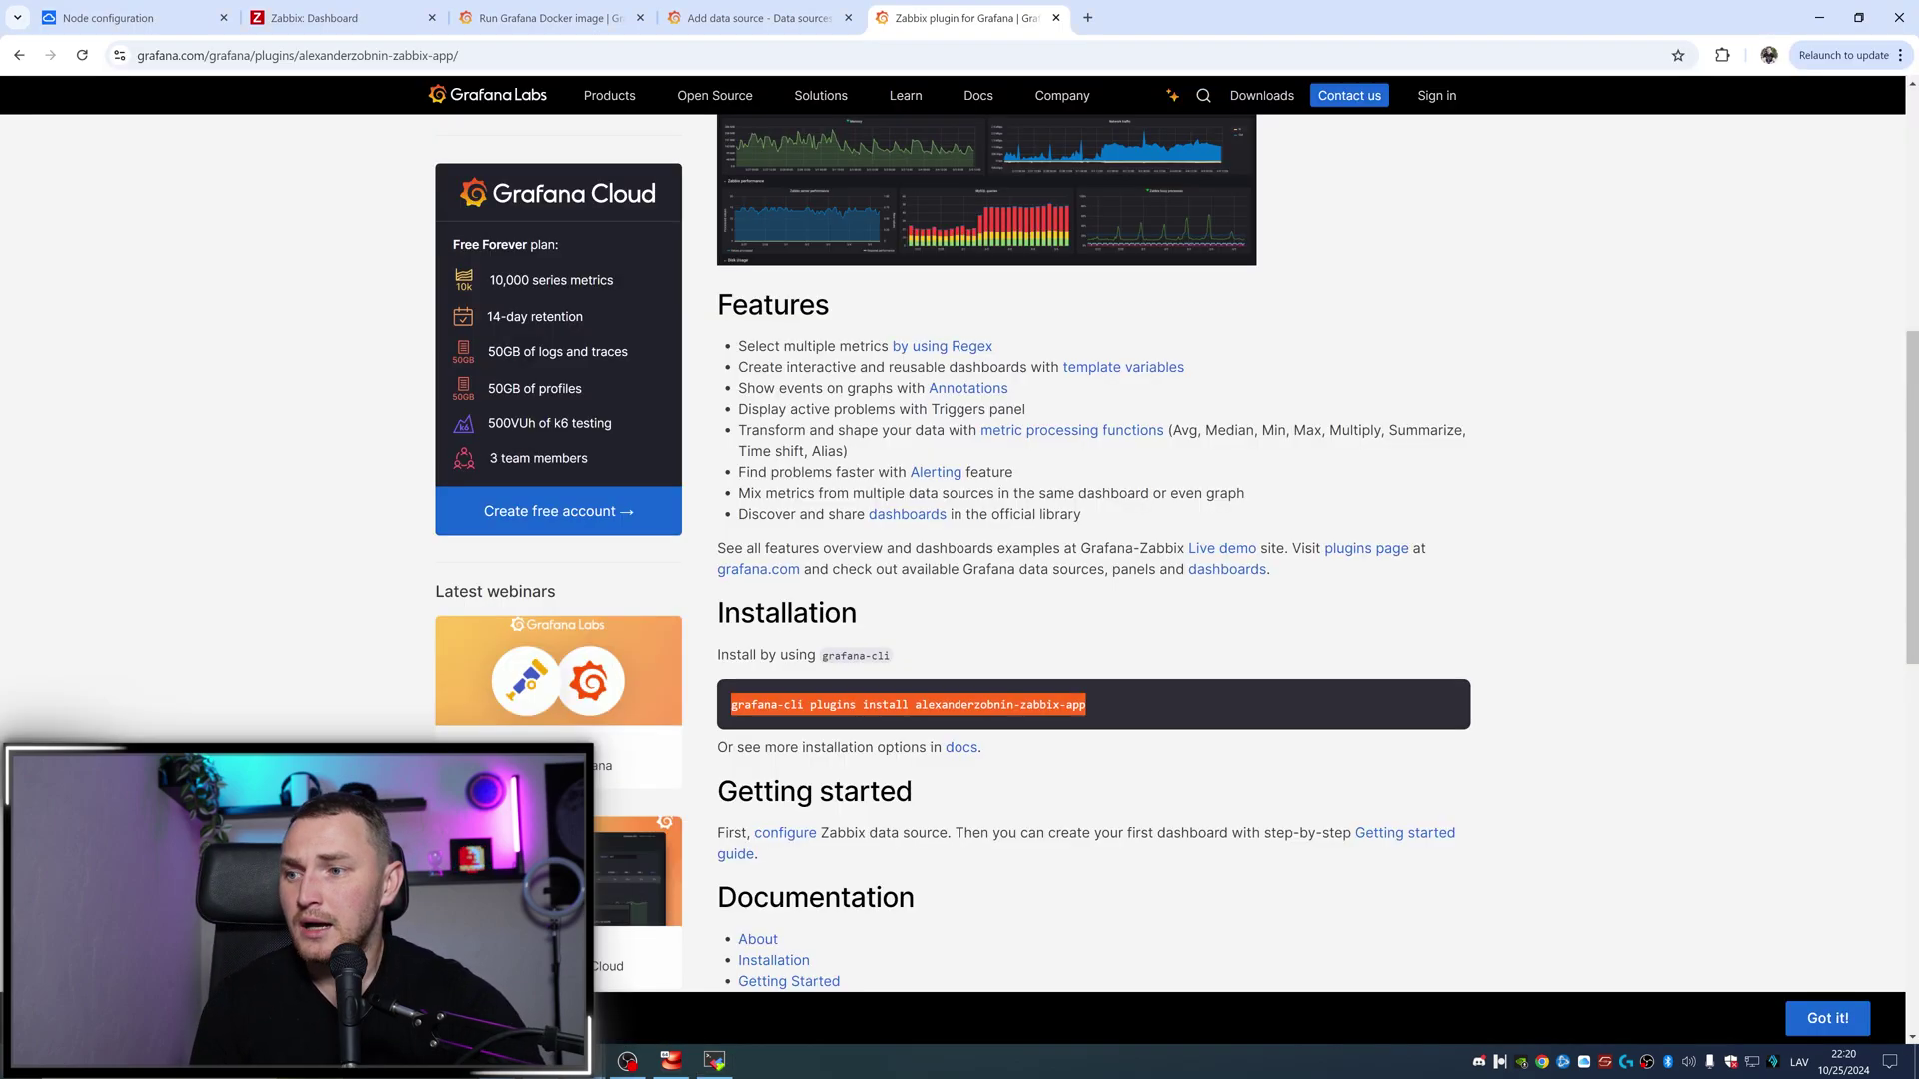
{"action": "left_click", "coordinate": [769, 8]}
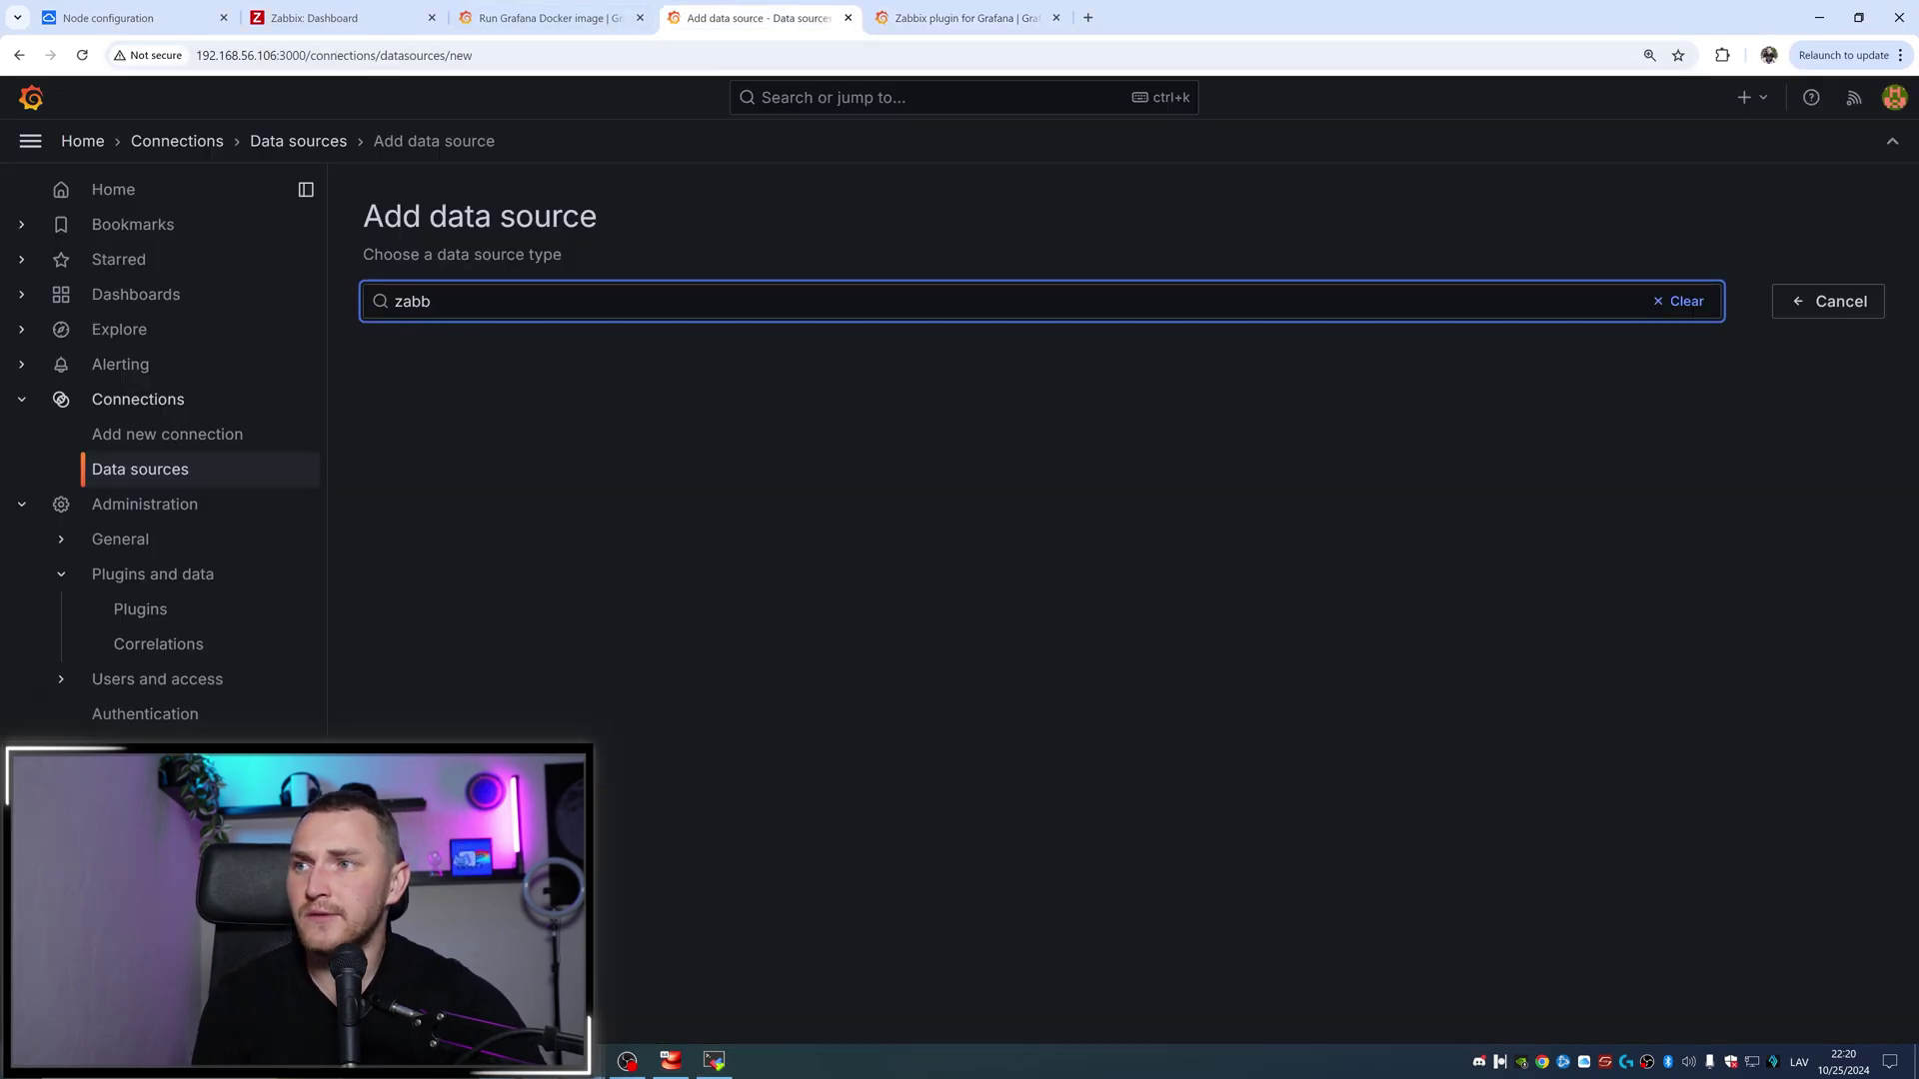
{"action": "left_click", "coordinate": [150, 470]}
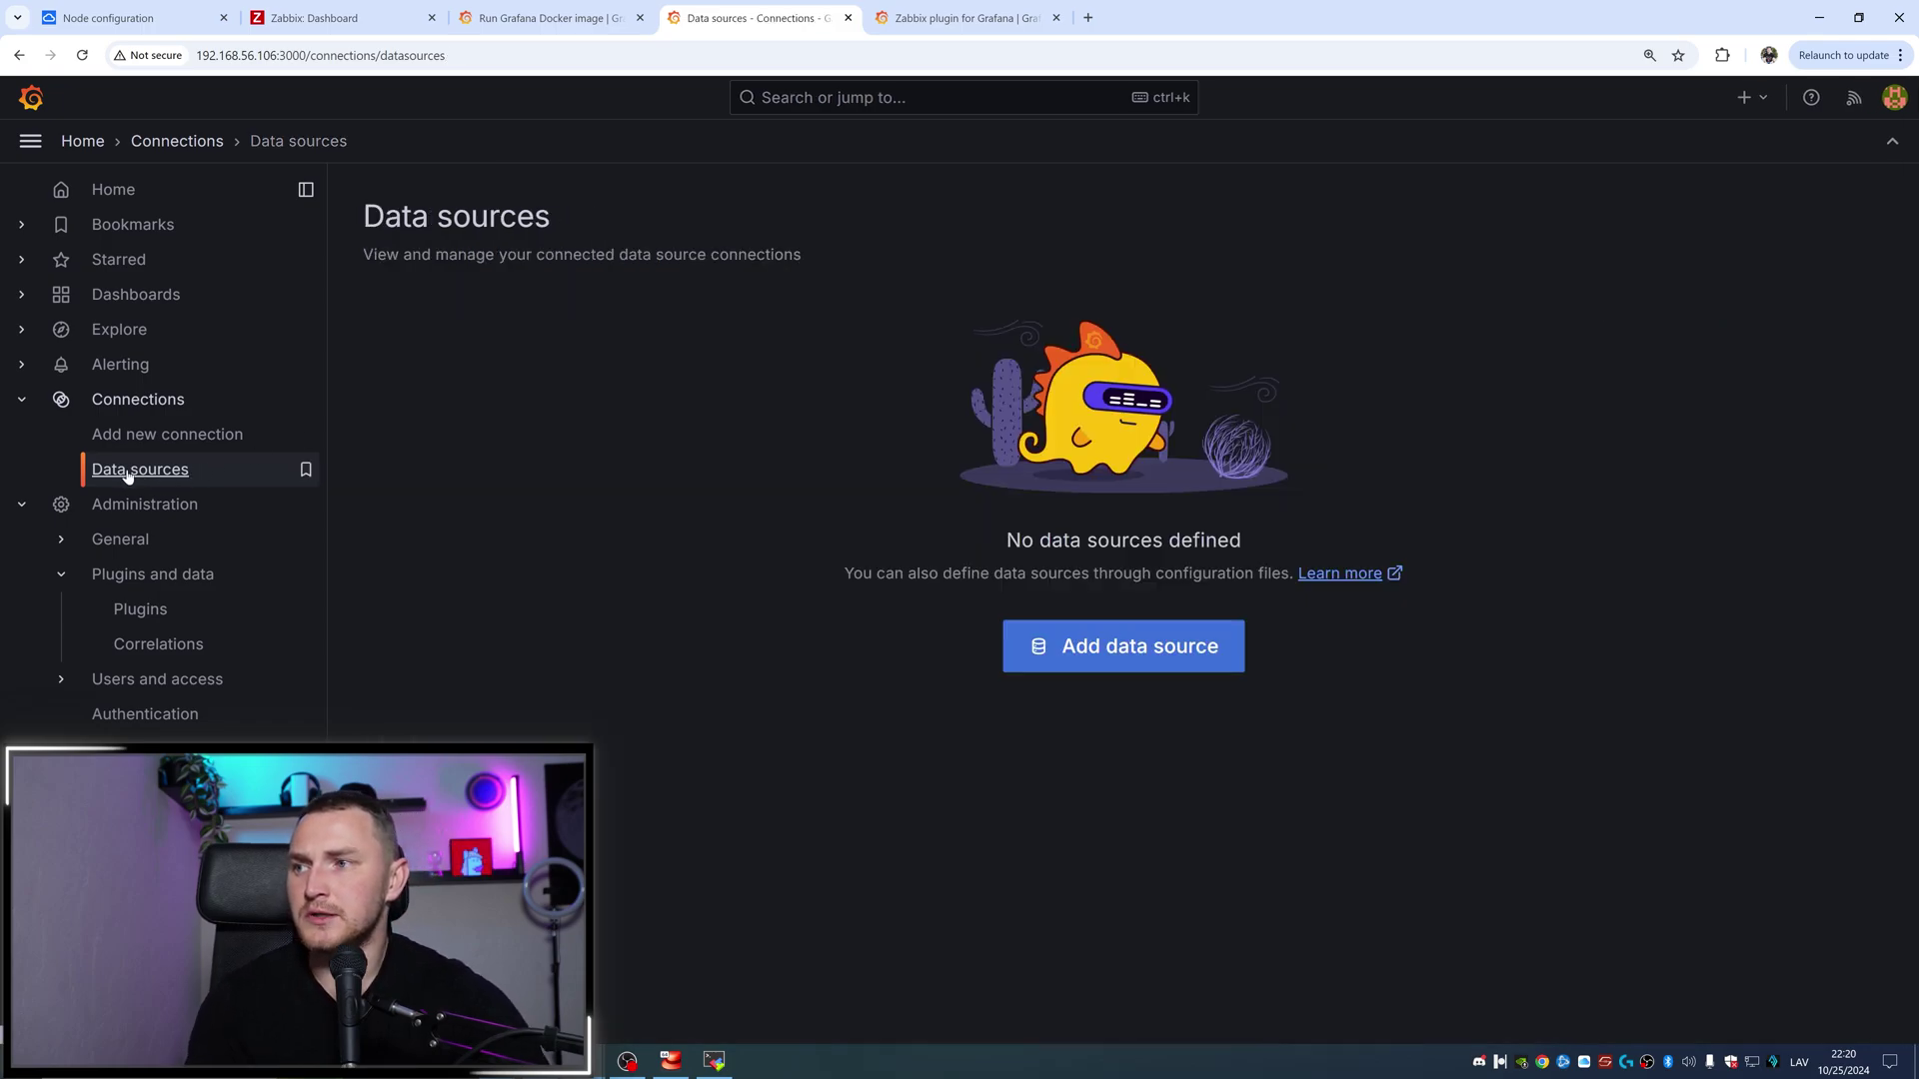
{"action": "left_click", "coordinate": [1094, 655]}
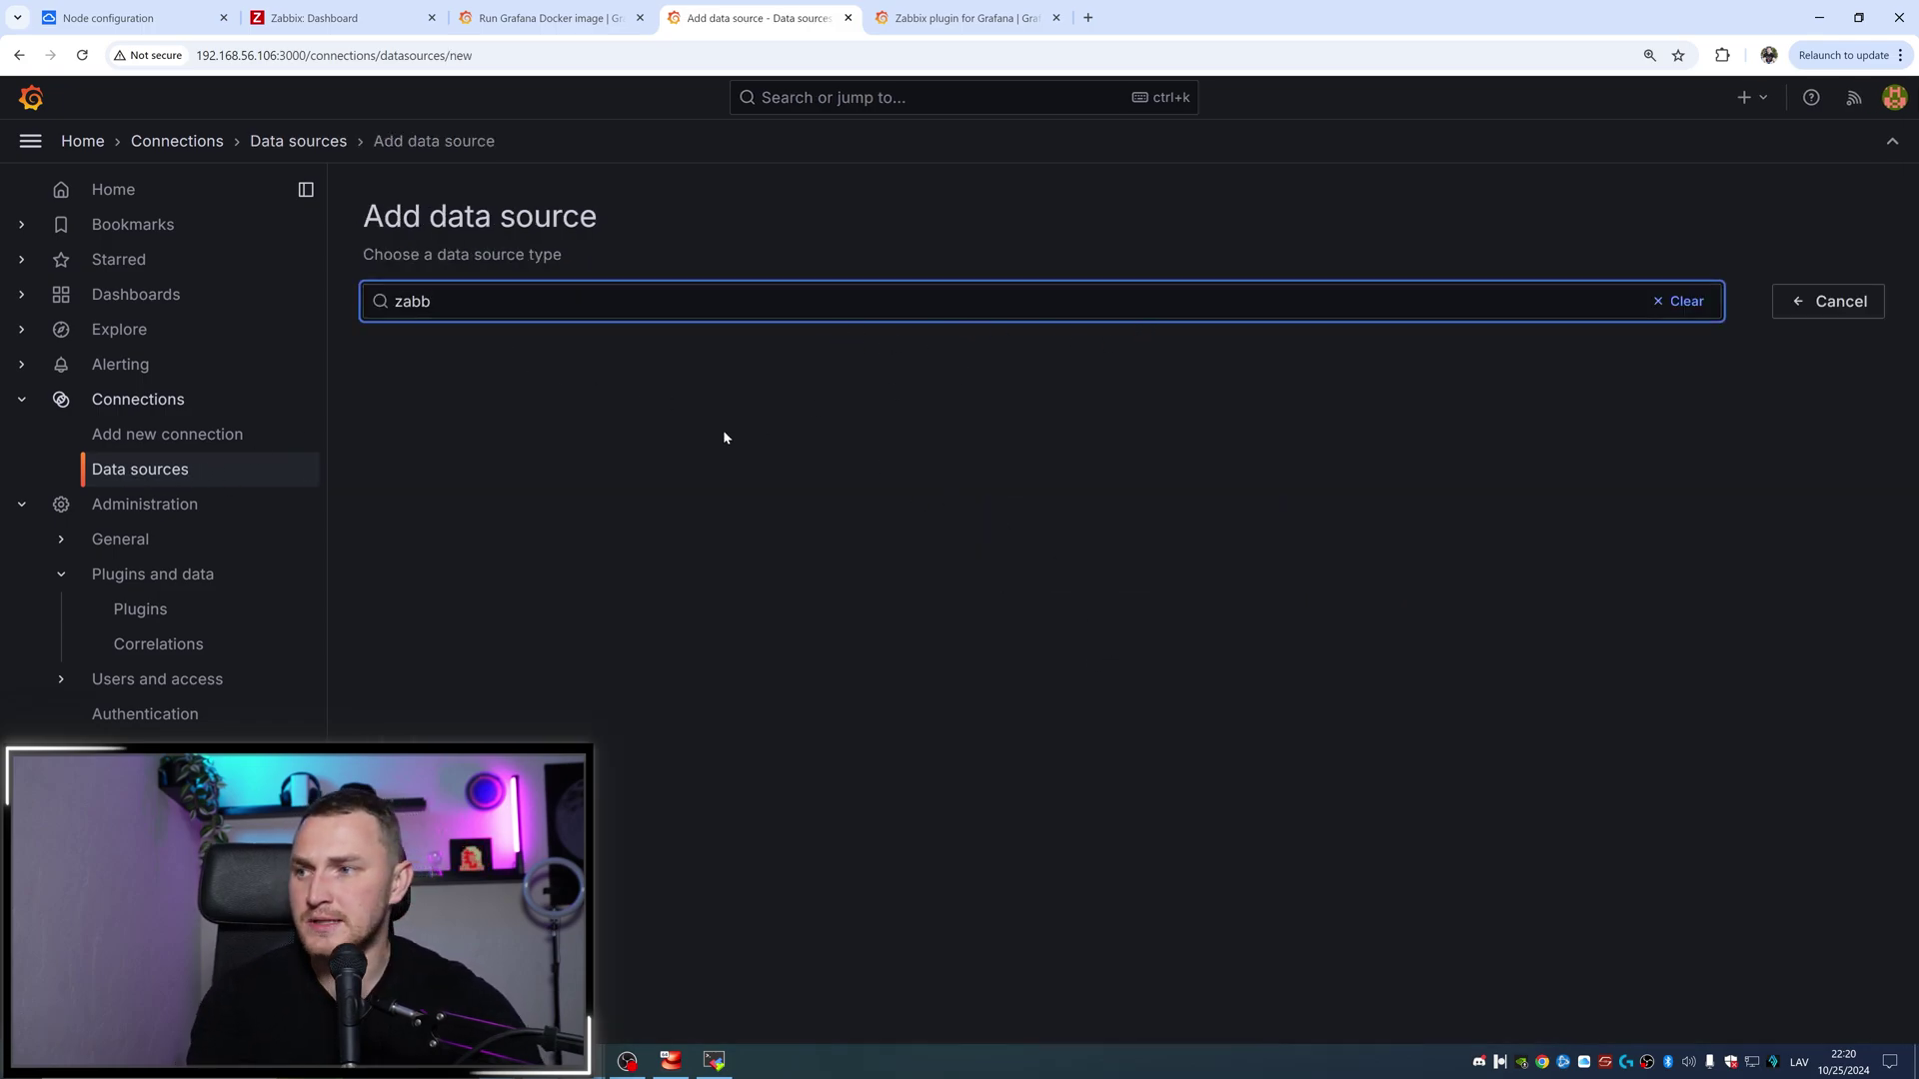
Step: Search the installed plugins for 'za', open Zabbix v4.5.6, and enable it
{"action": "left_click", "coordinate": [154, 611]}
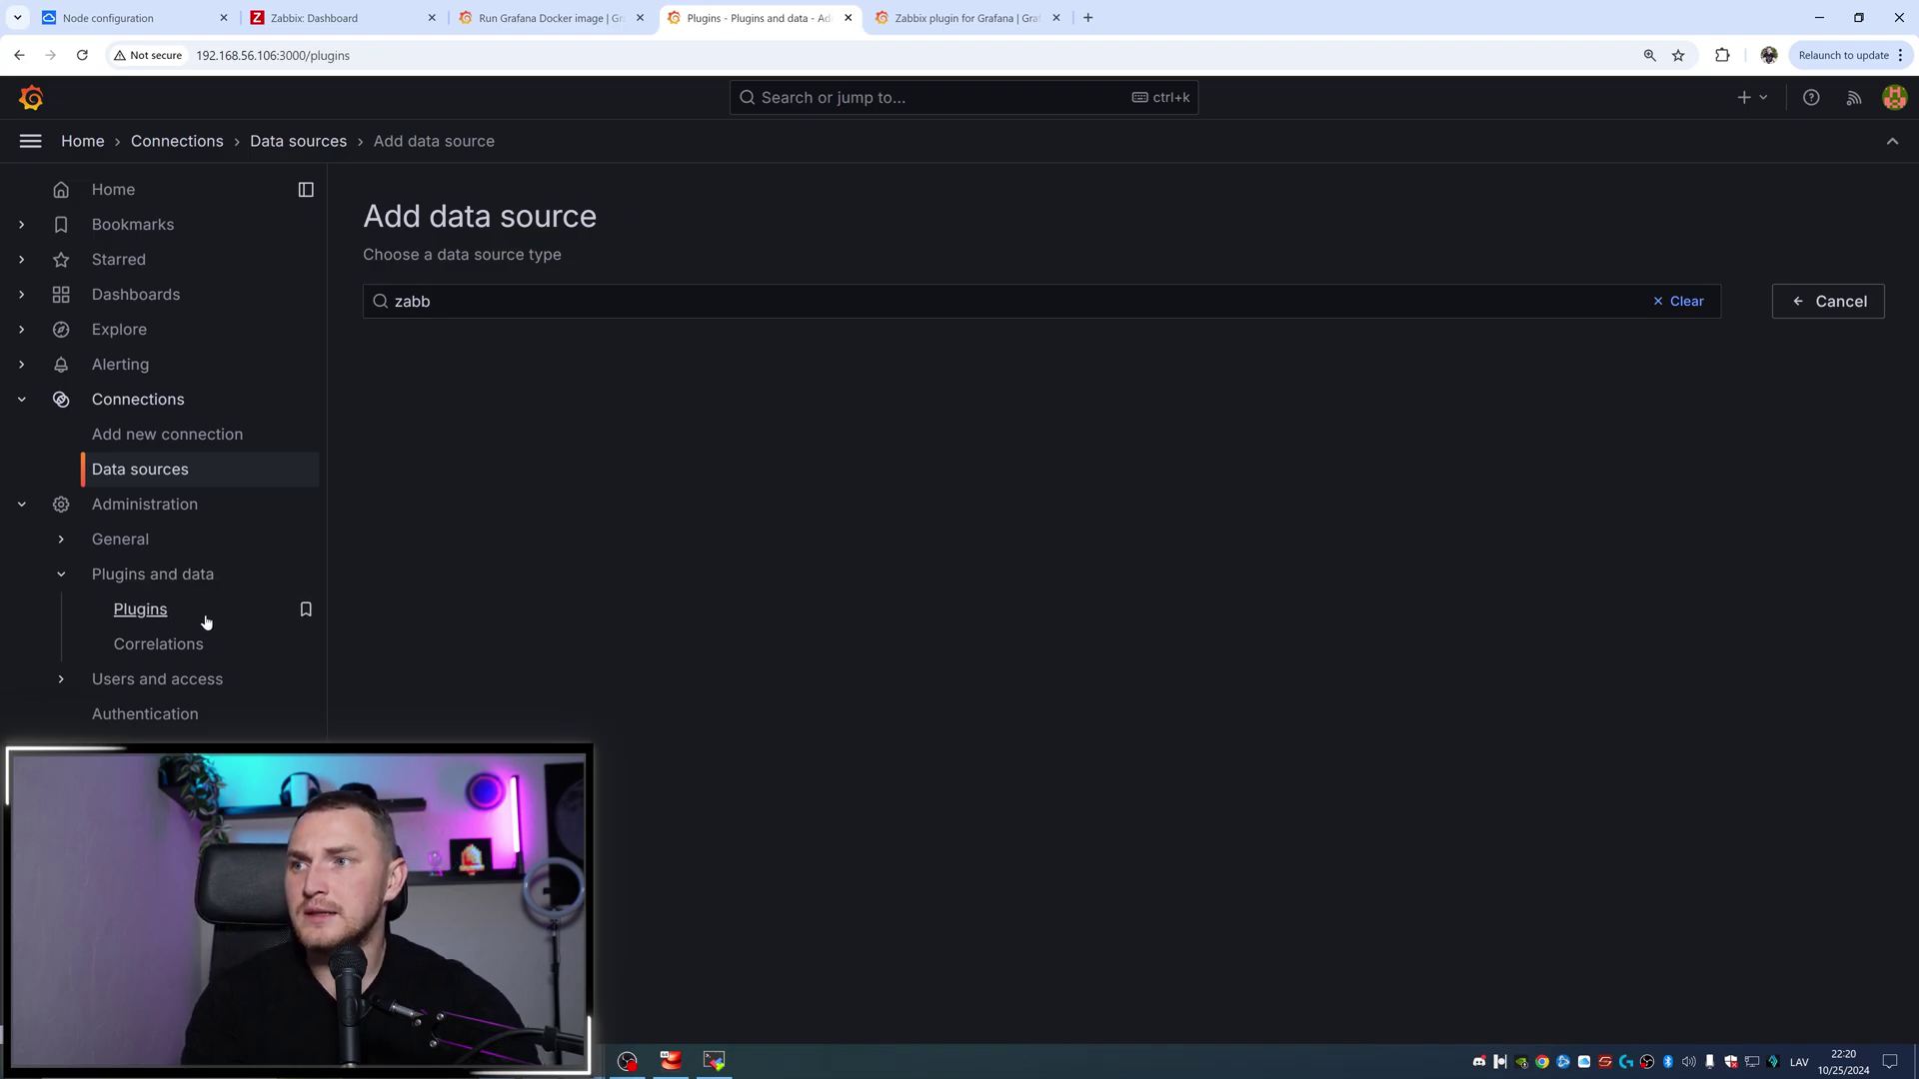
{"action": "left_click", "coordinate": [630, 336]}
{"action": "type", "text": "zabb"}
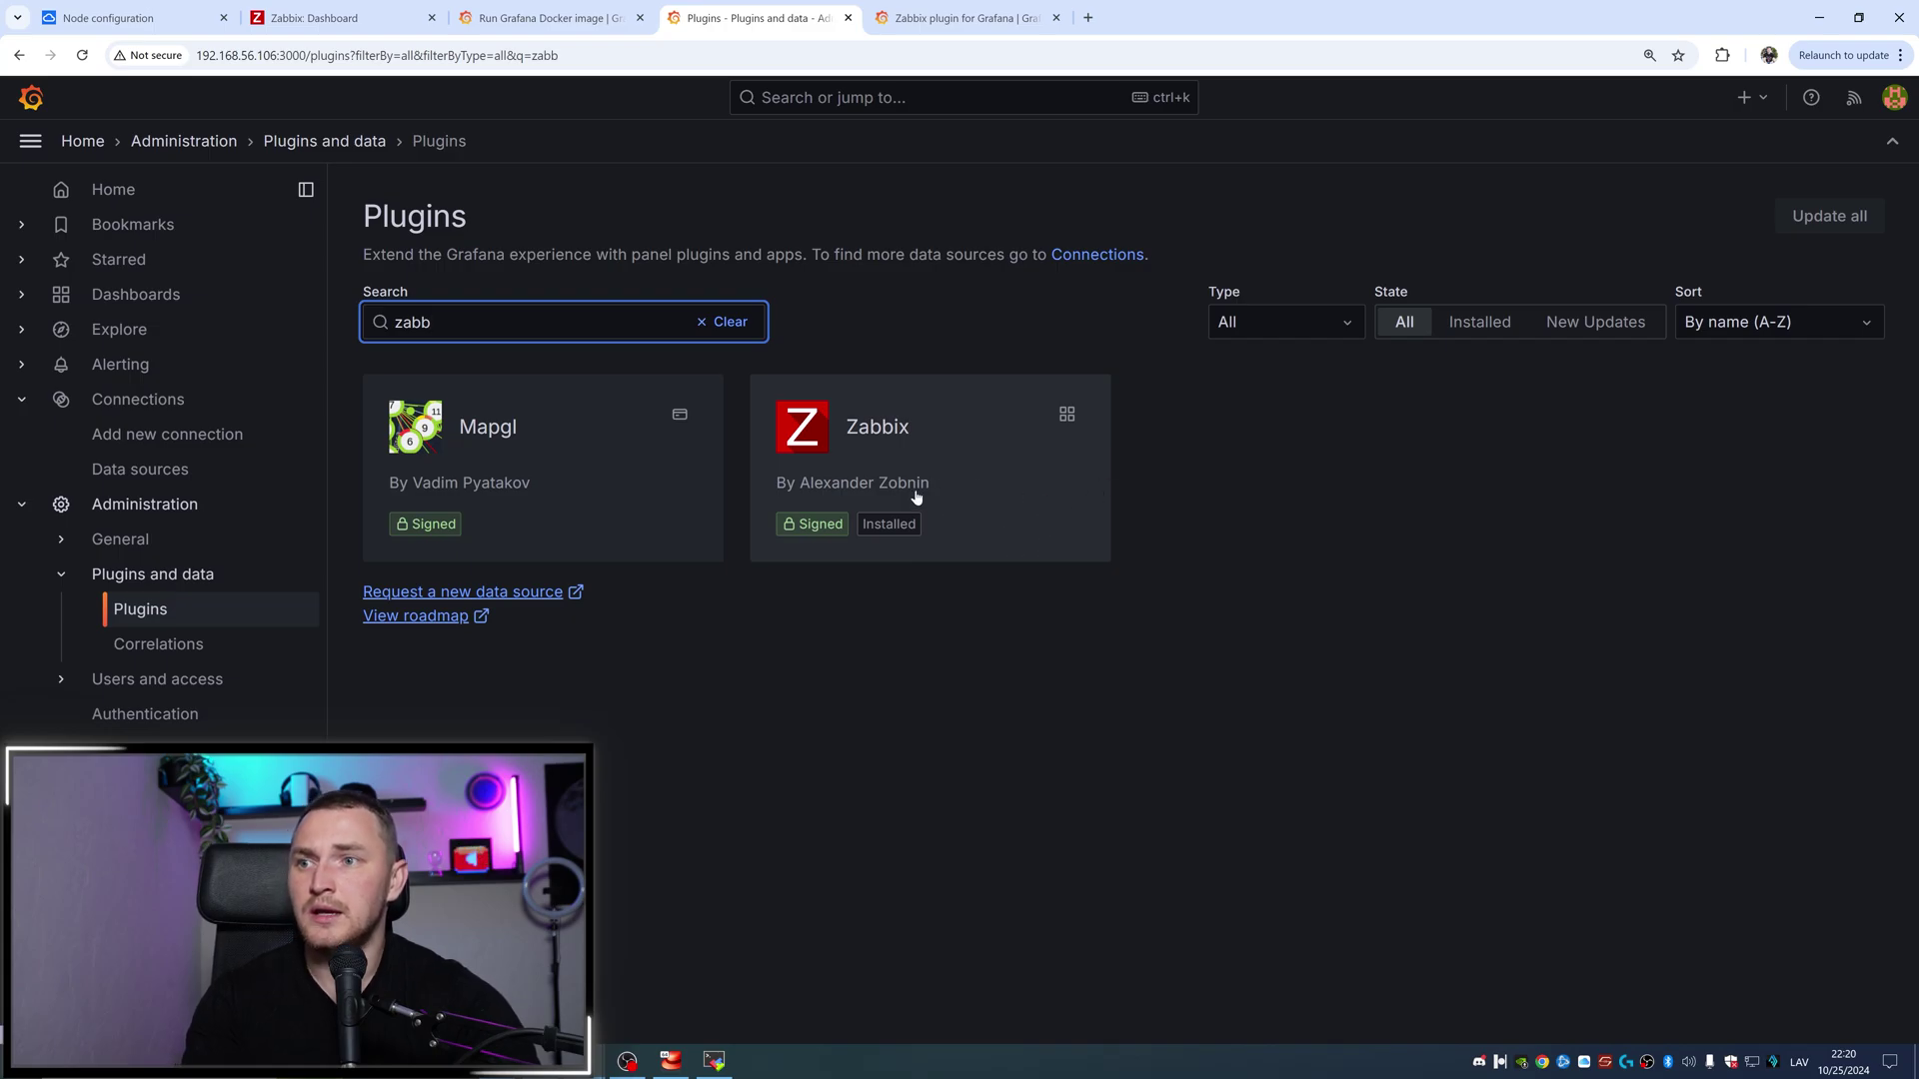
{"action": "left_click", "coordinate": [979, 486]}
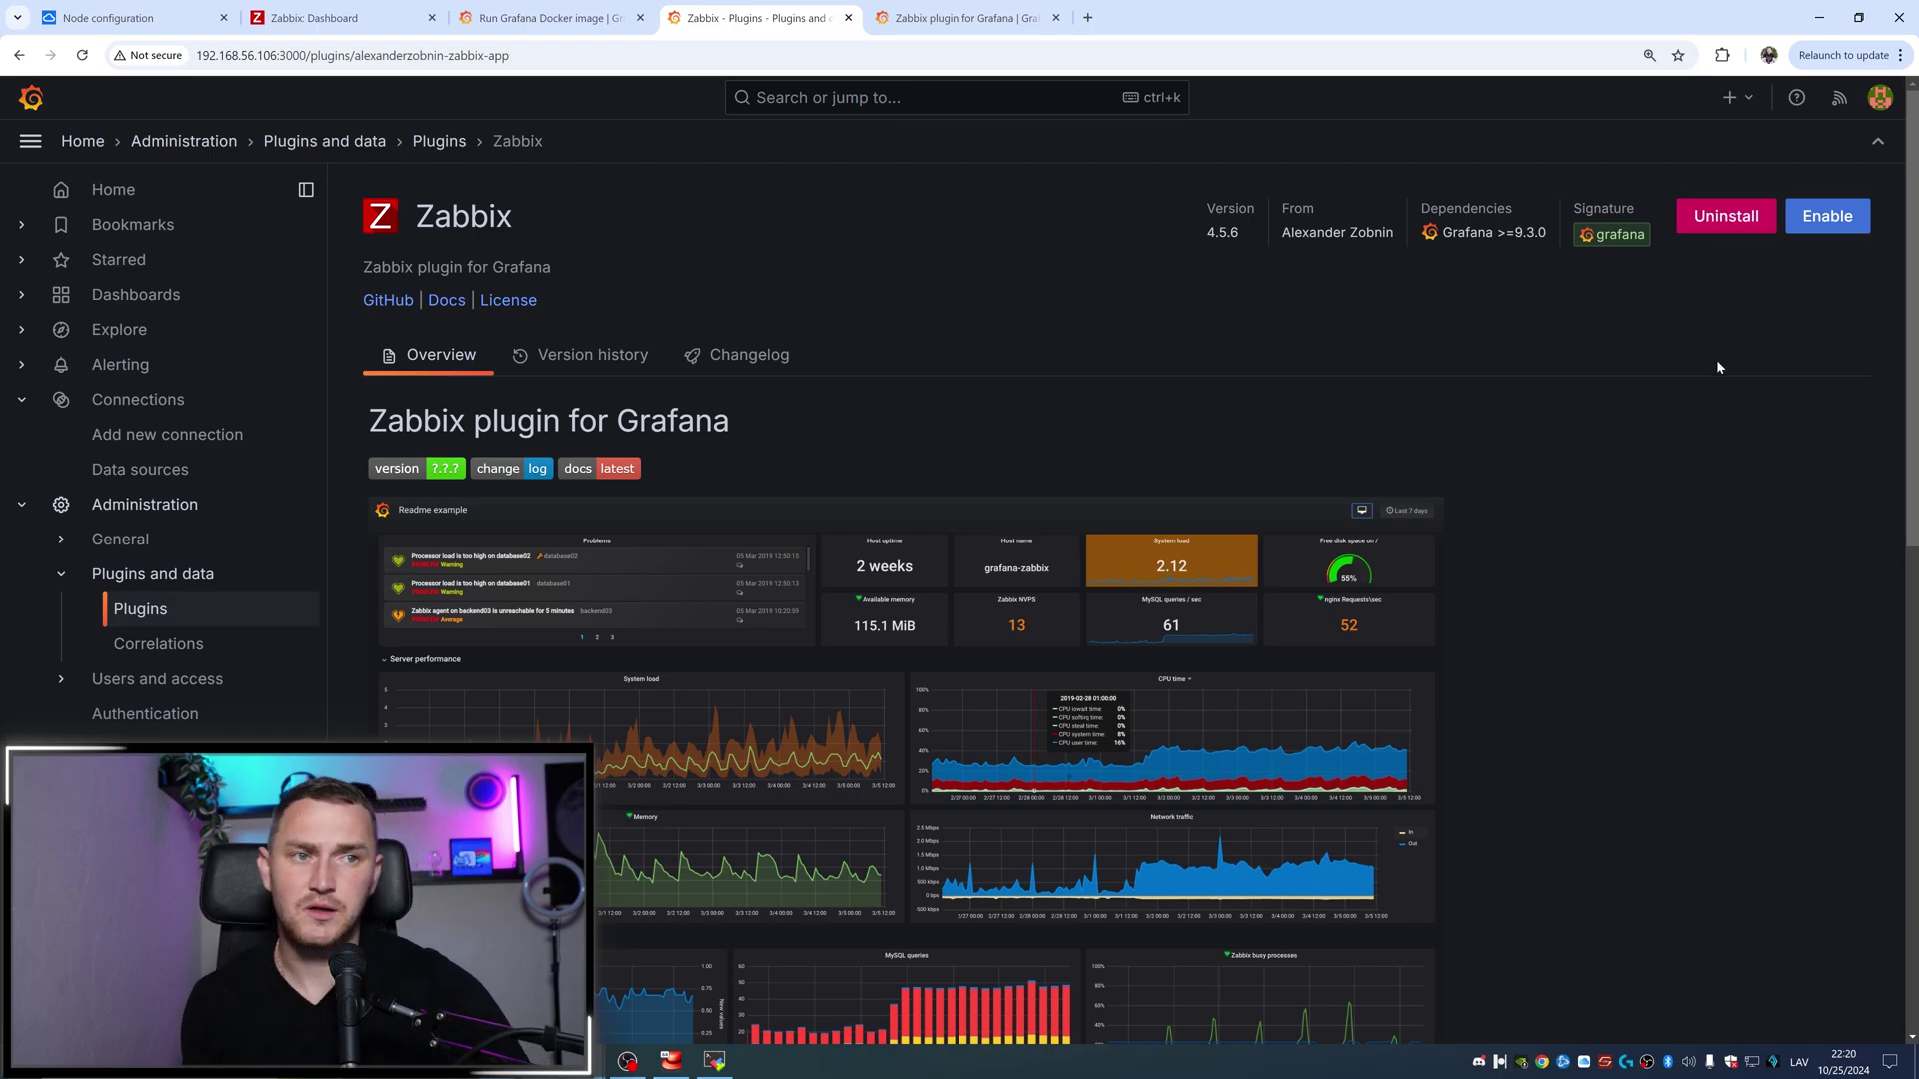
{"action": "left_click", "coordinate": [627, 1061]}
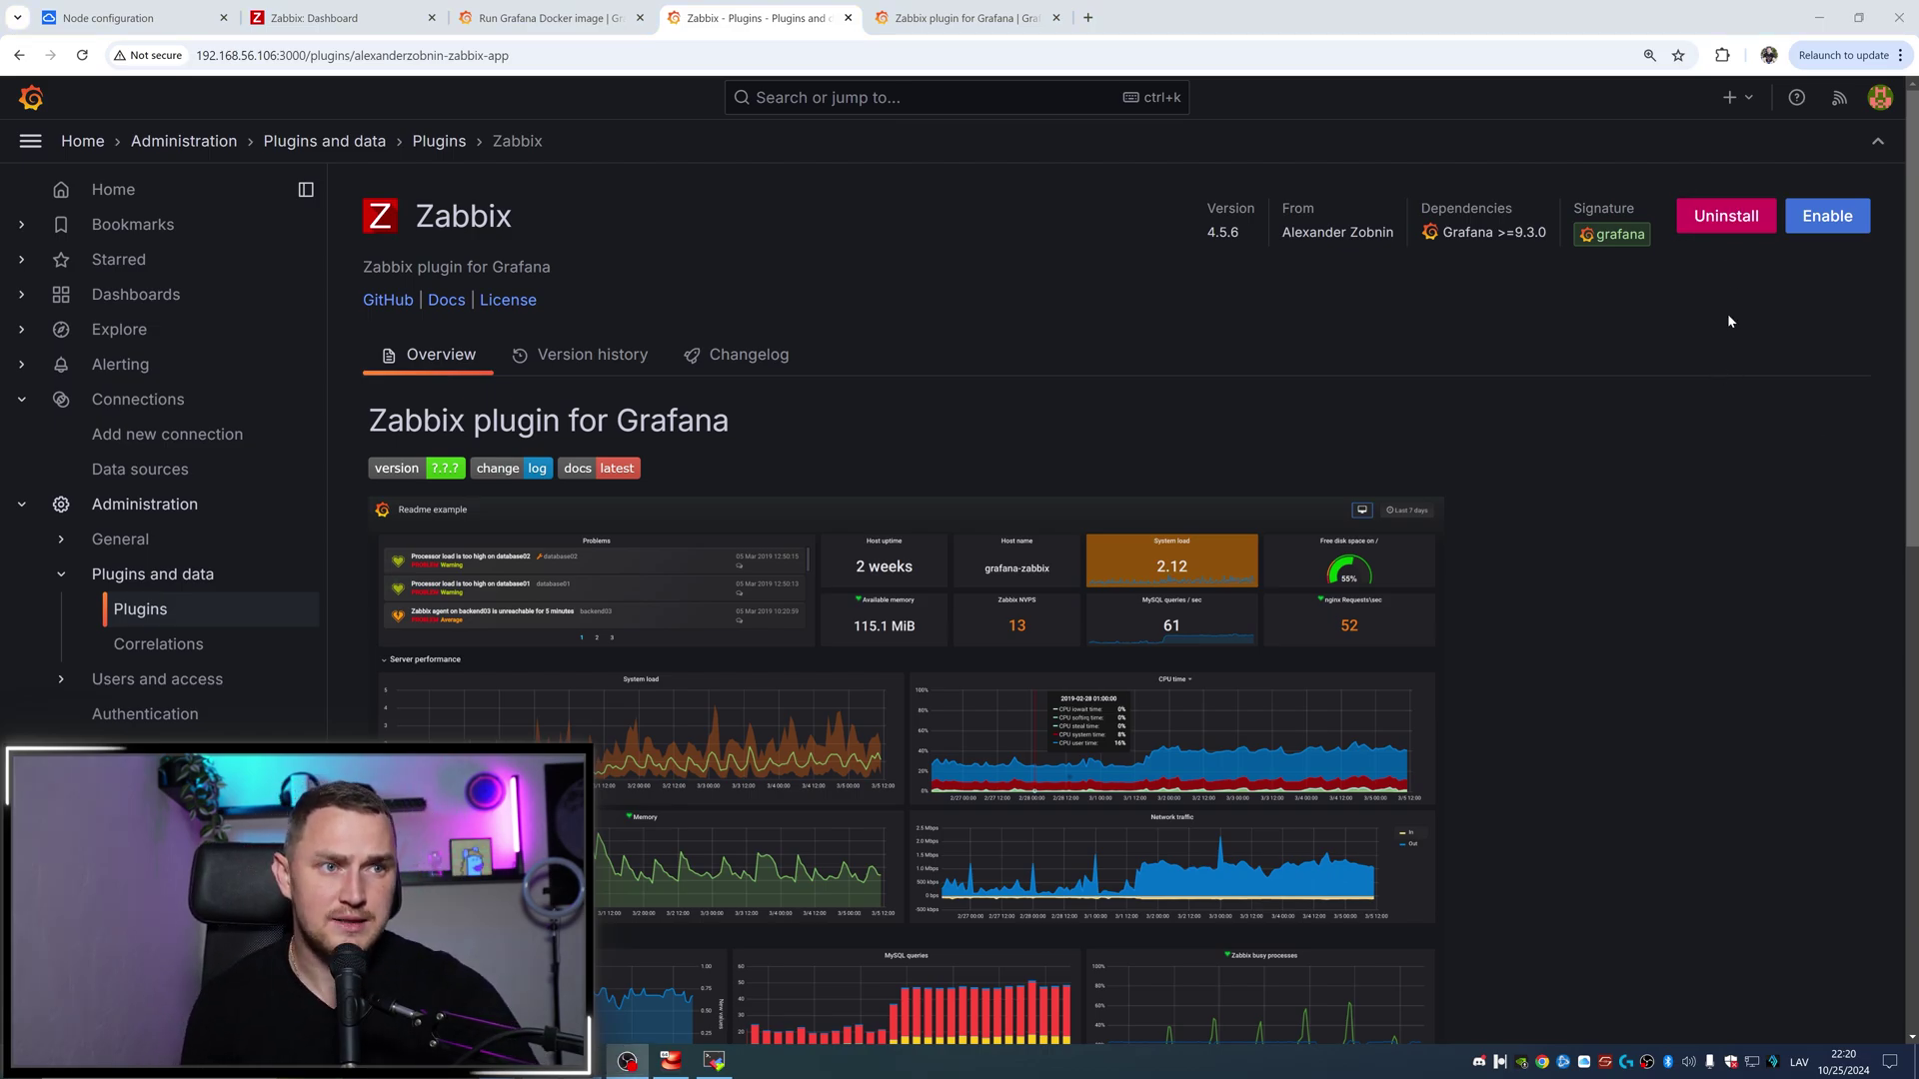
{"action": "left_click", "coordinate": [1828, 217]}
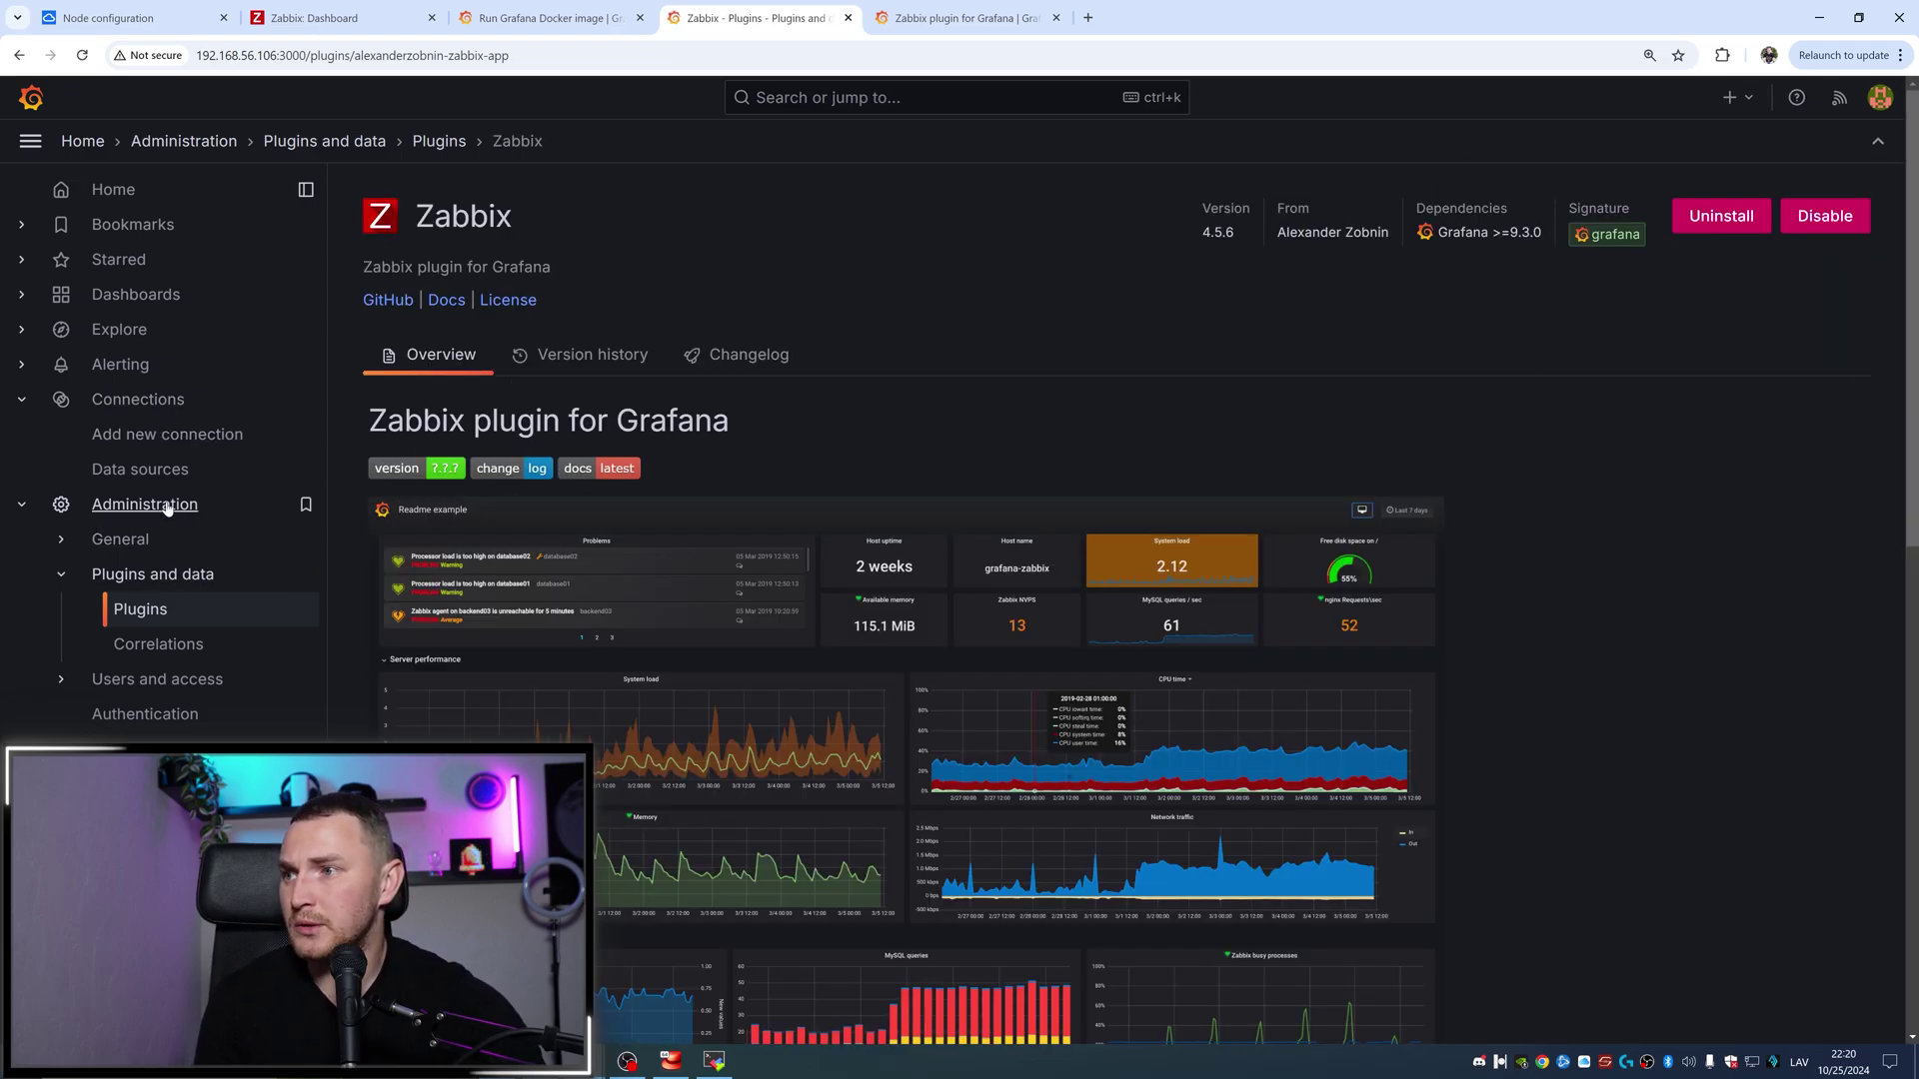
{"action": "left_click", "coordinate": [150, 472]}
Step: Filter data source types by 'za' and create a Zabbix data source, viewing its settings
{"action": "left_click", "coordinate": [1143, 640]}
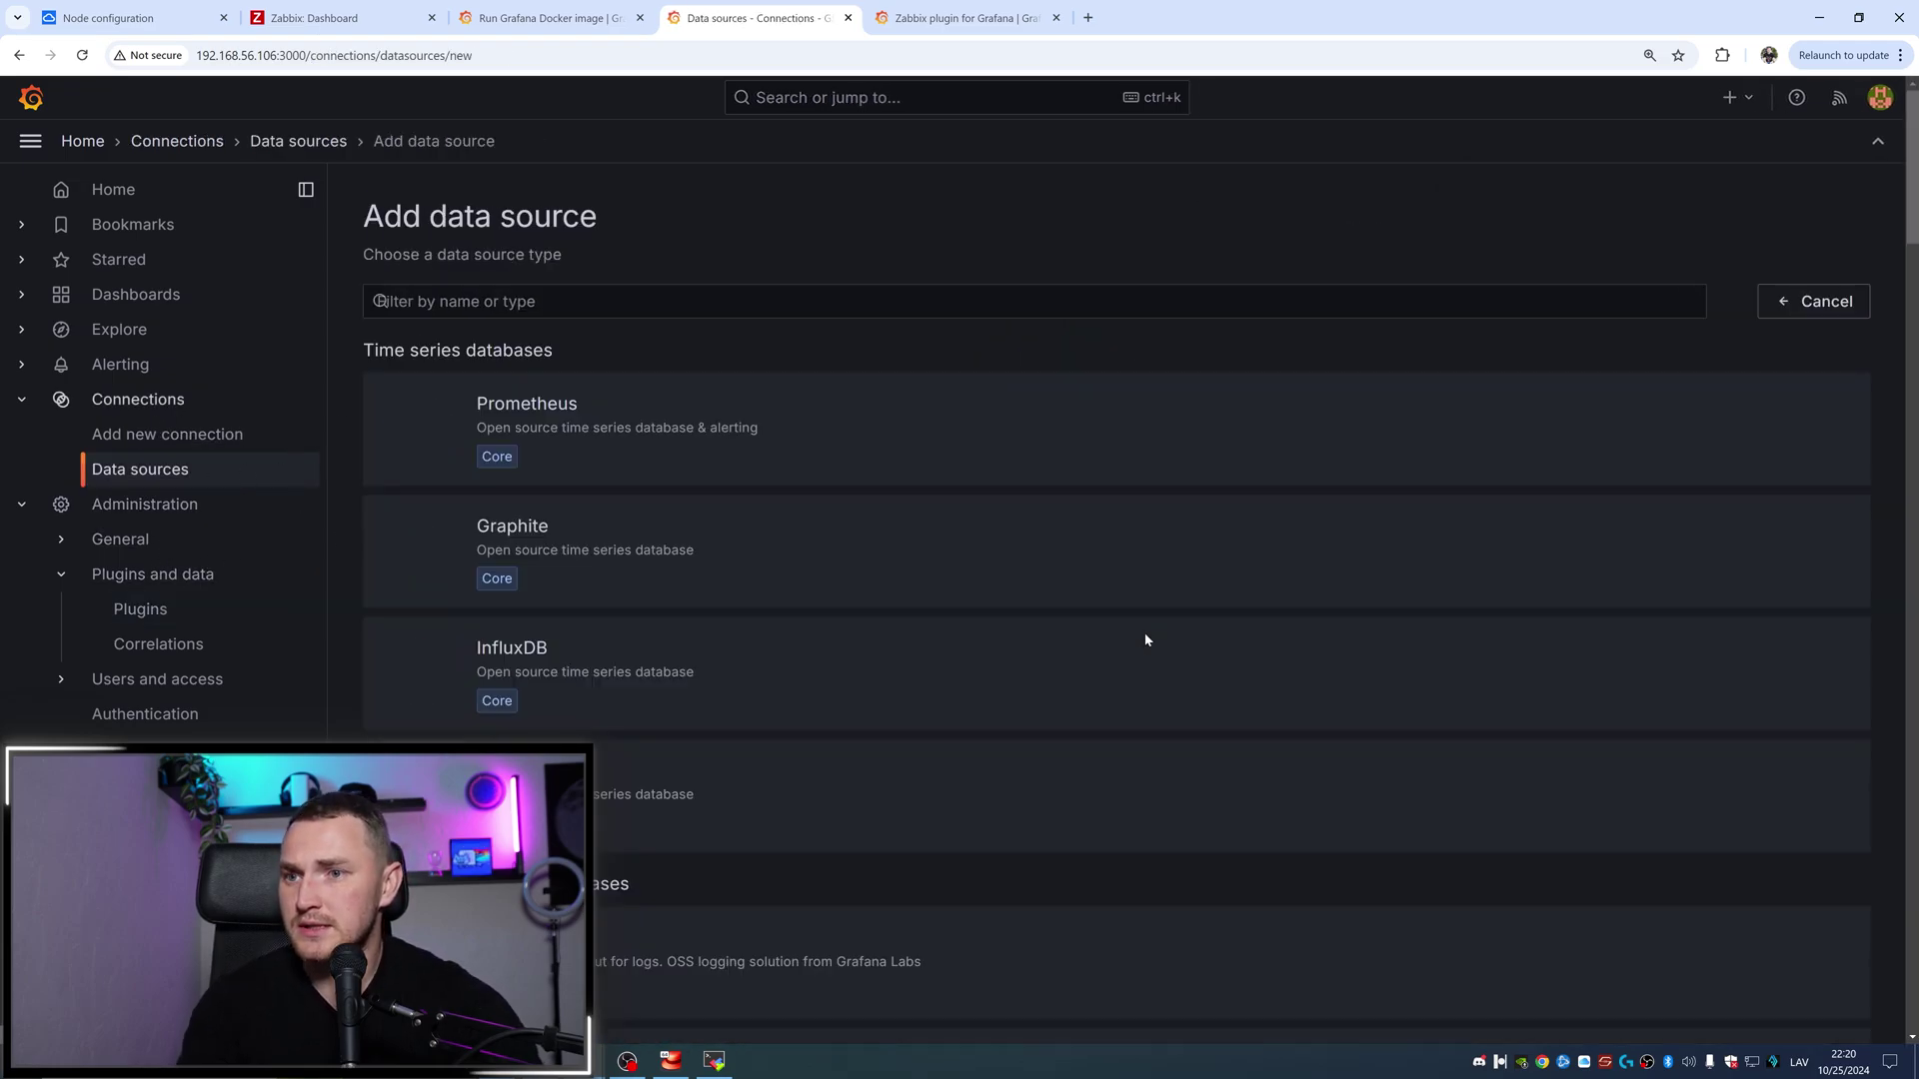
{"action": "type", "text": "za"}
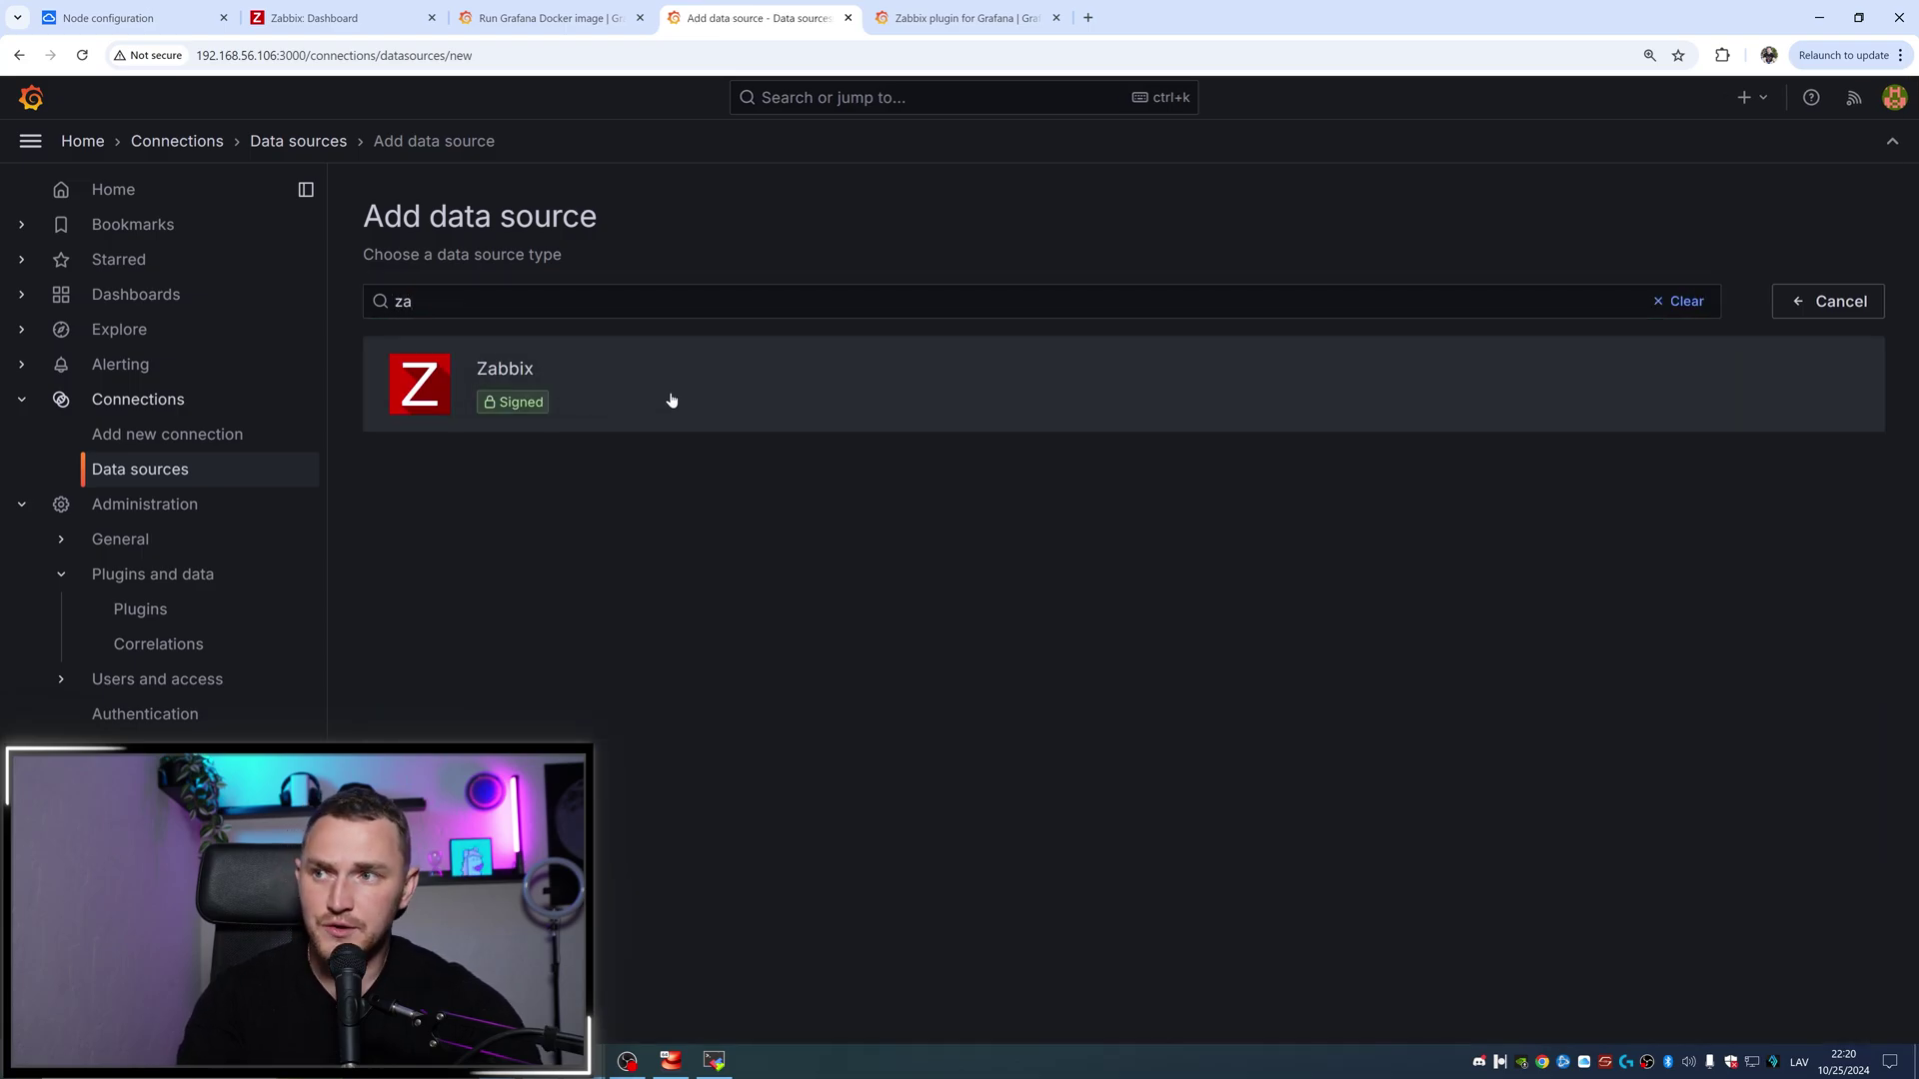
{"action": "left_click", "coordinate": [497, 375]}
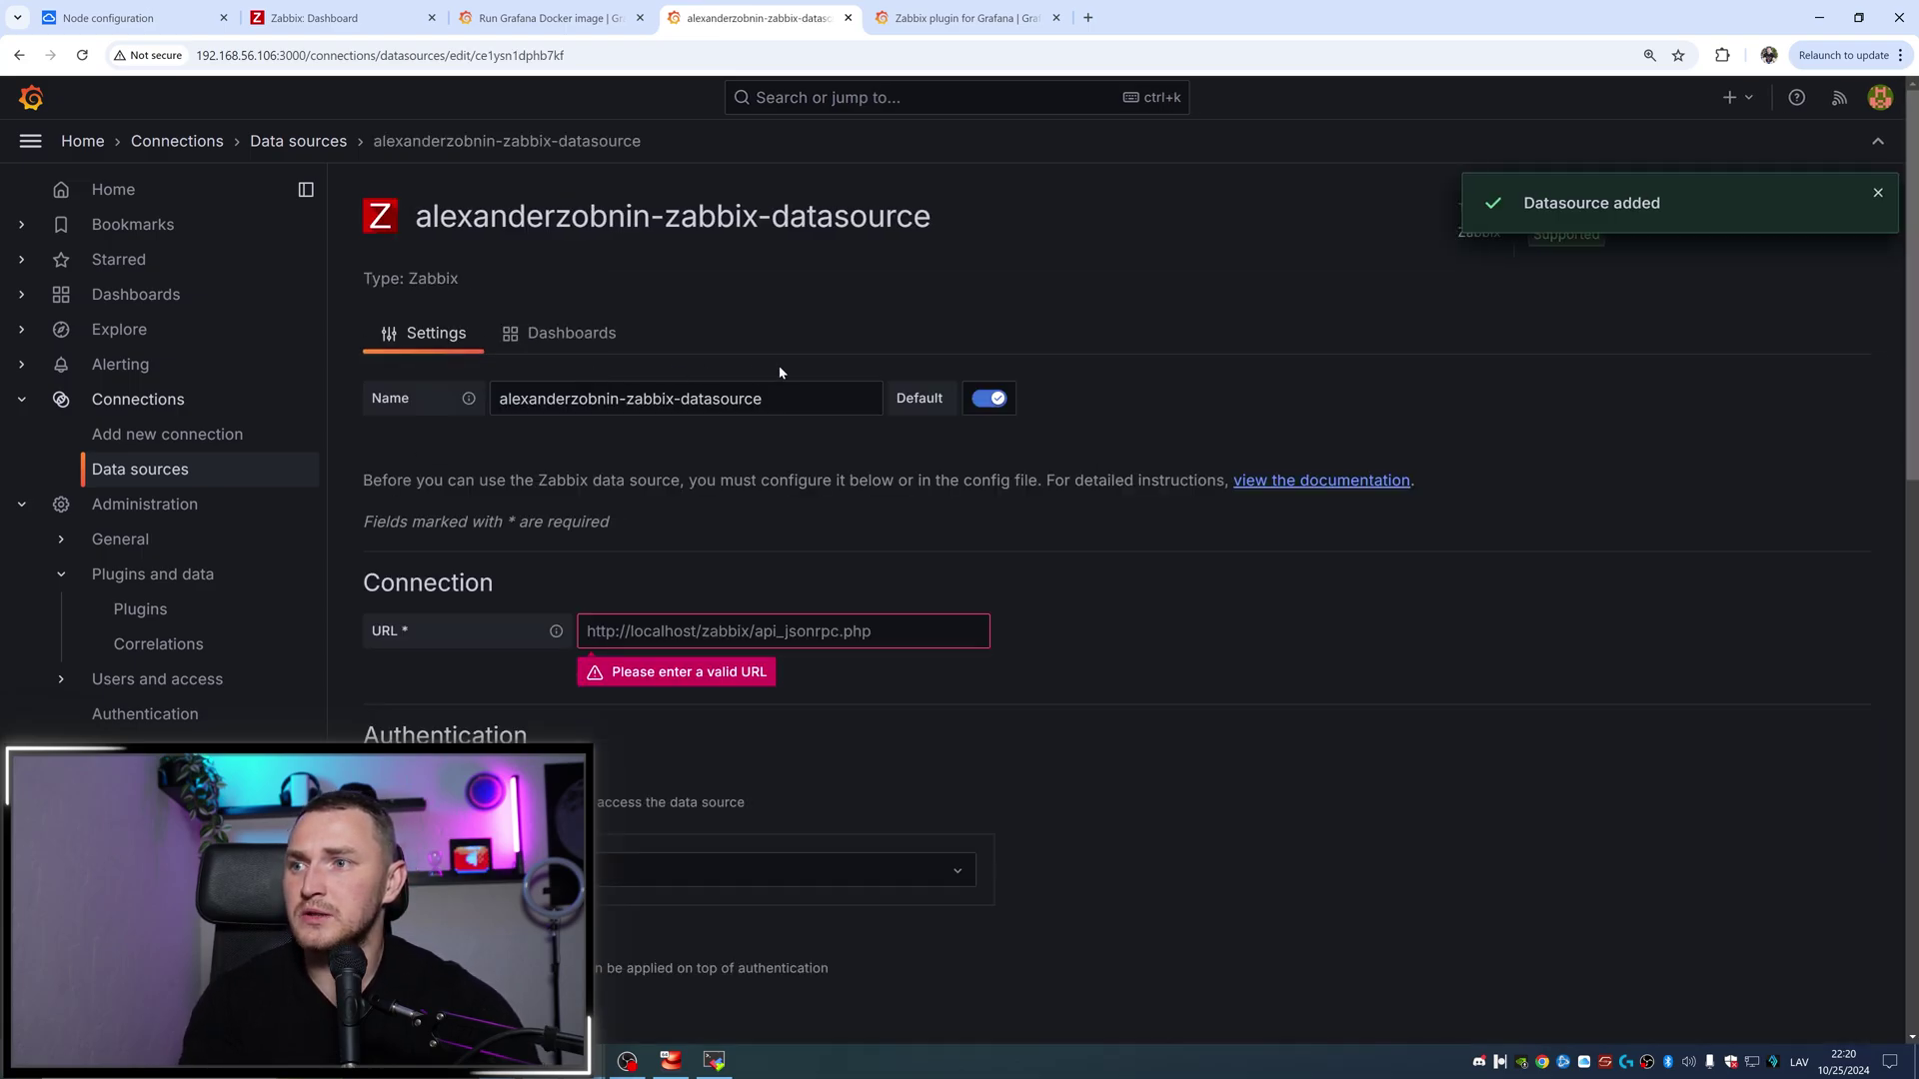
{"action": "scroll", "coordinate": [843, 428], "scroll_direction": "down", "scroll_amount": 2}
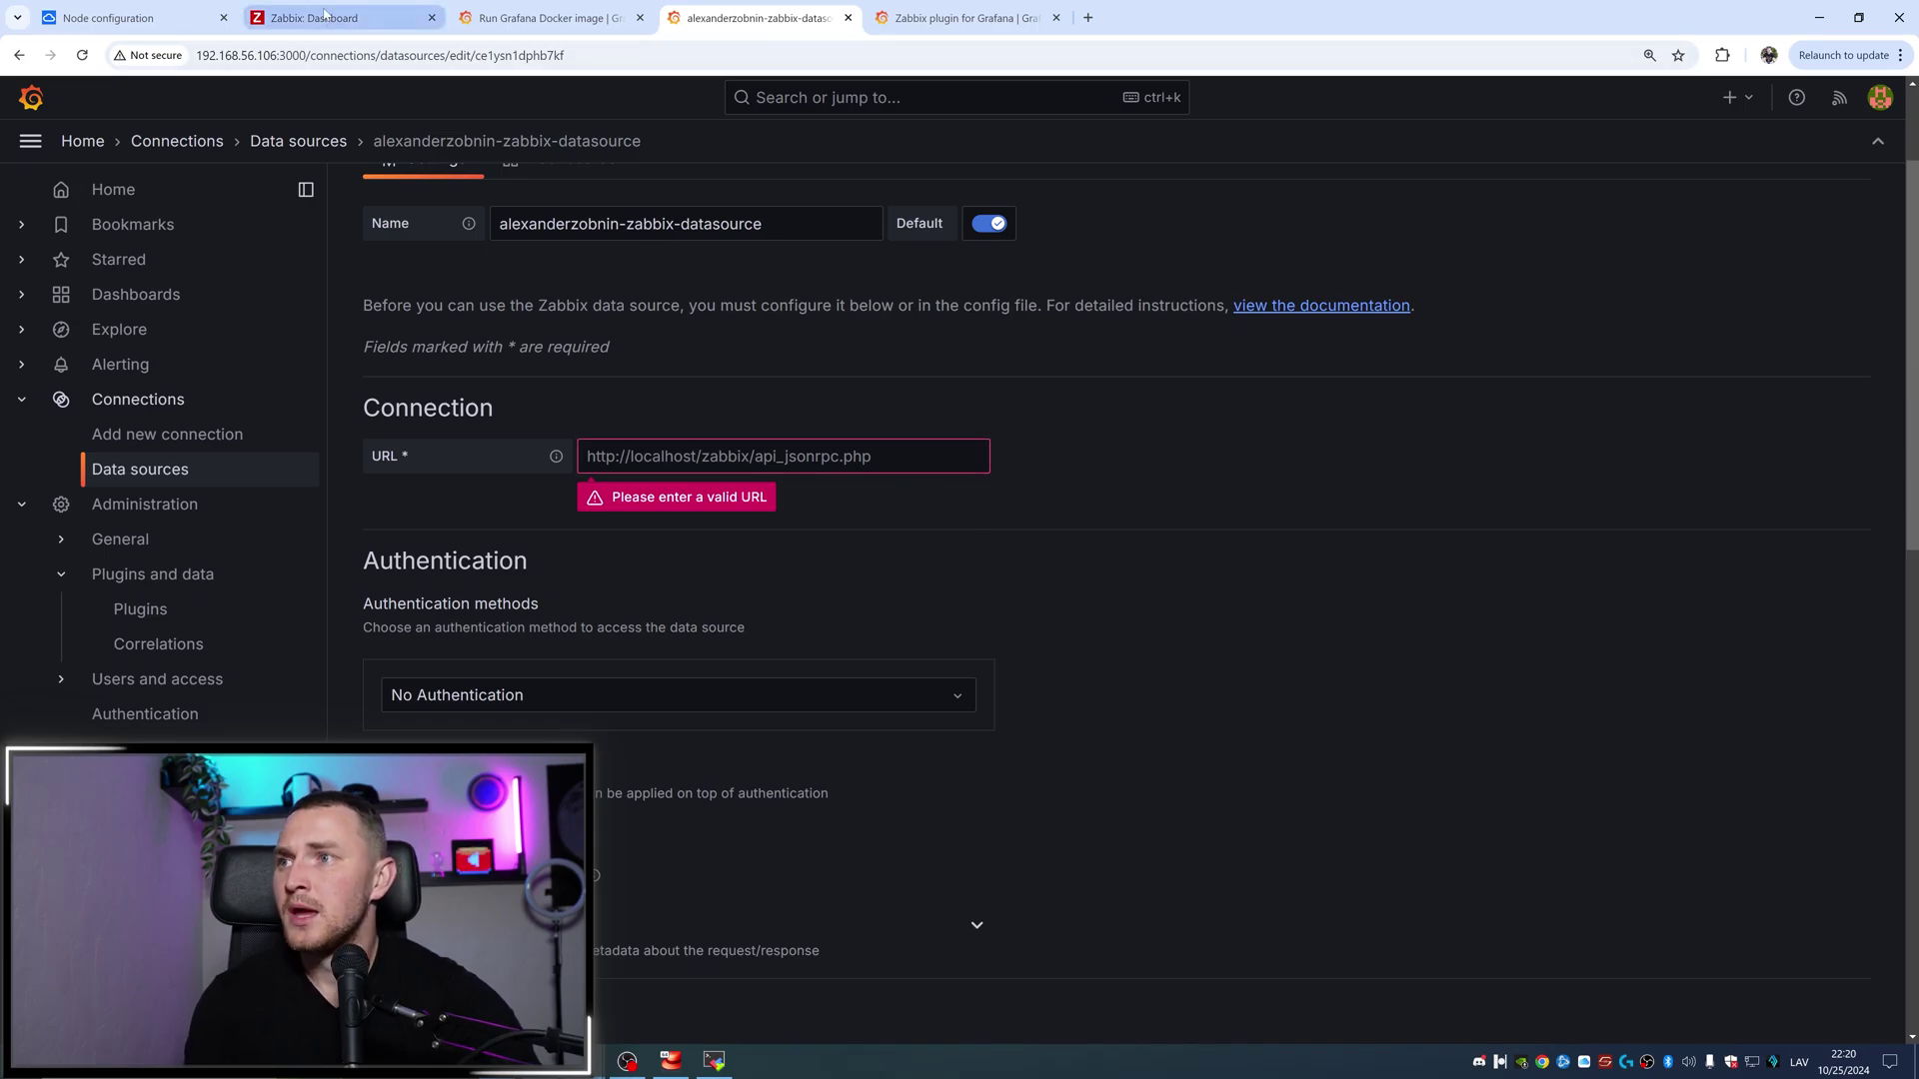
{"action": "mouse_move", "coordinate": [324, 14]}
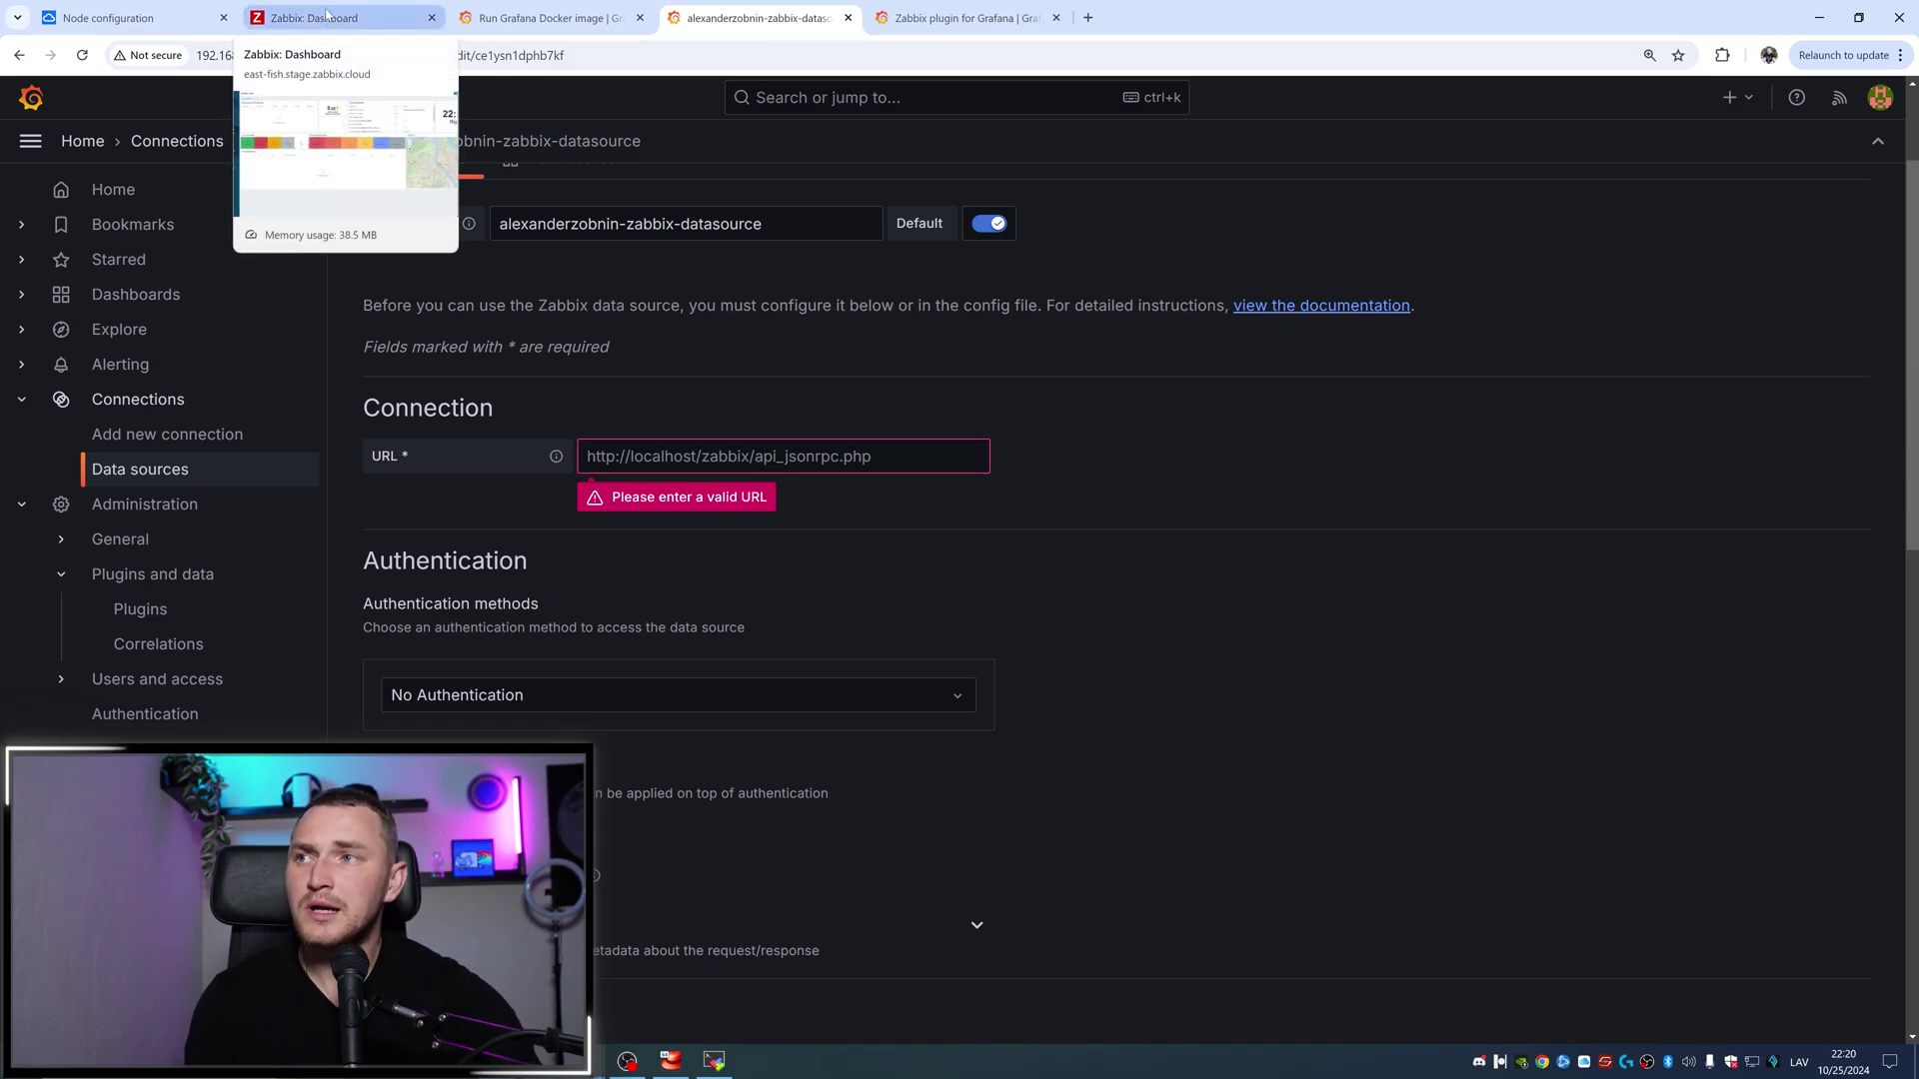
{"action": "left_click", "coordinate": [323, 14]}
{"action": "left_click", "coordinate": [255, 58]}
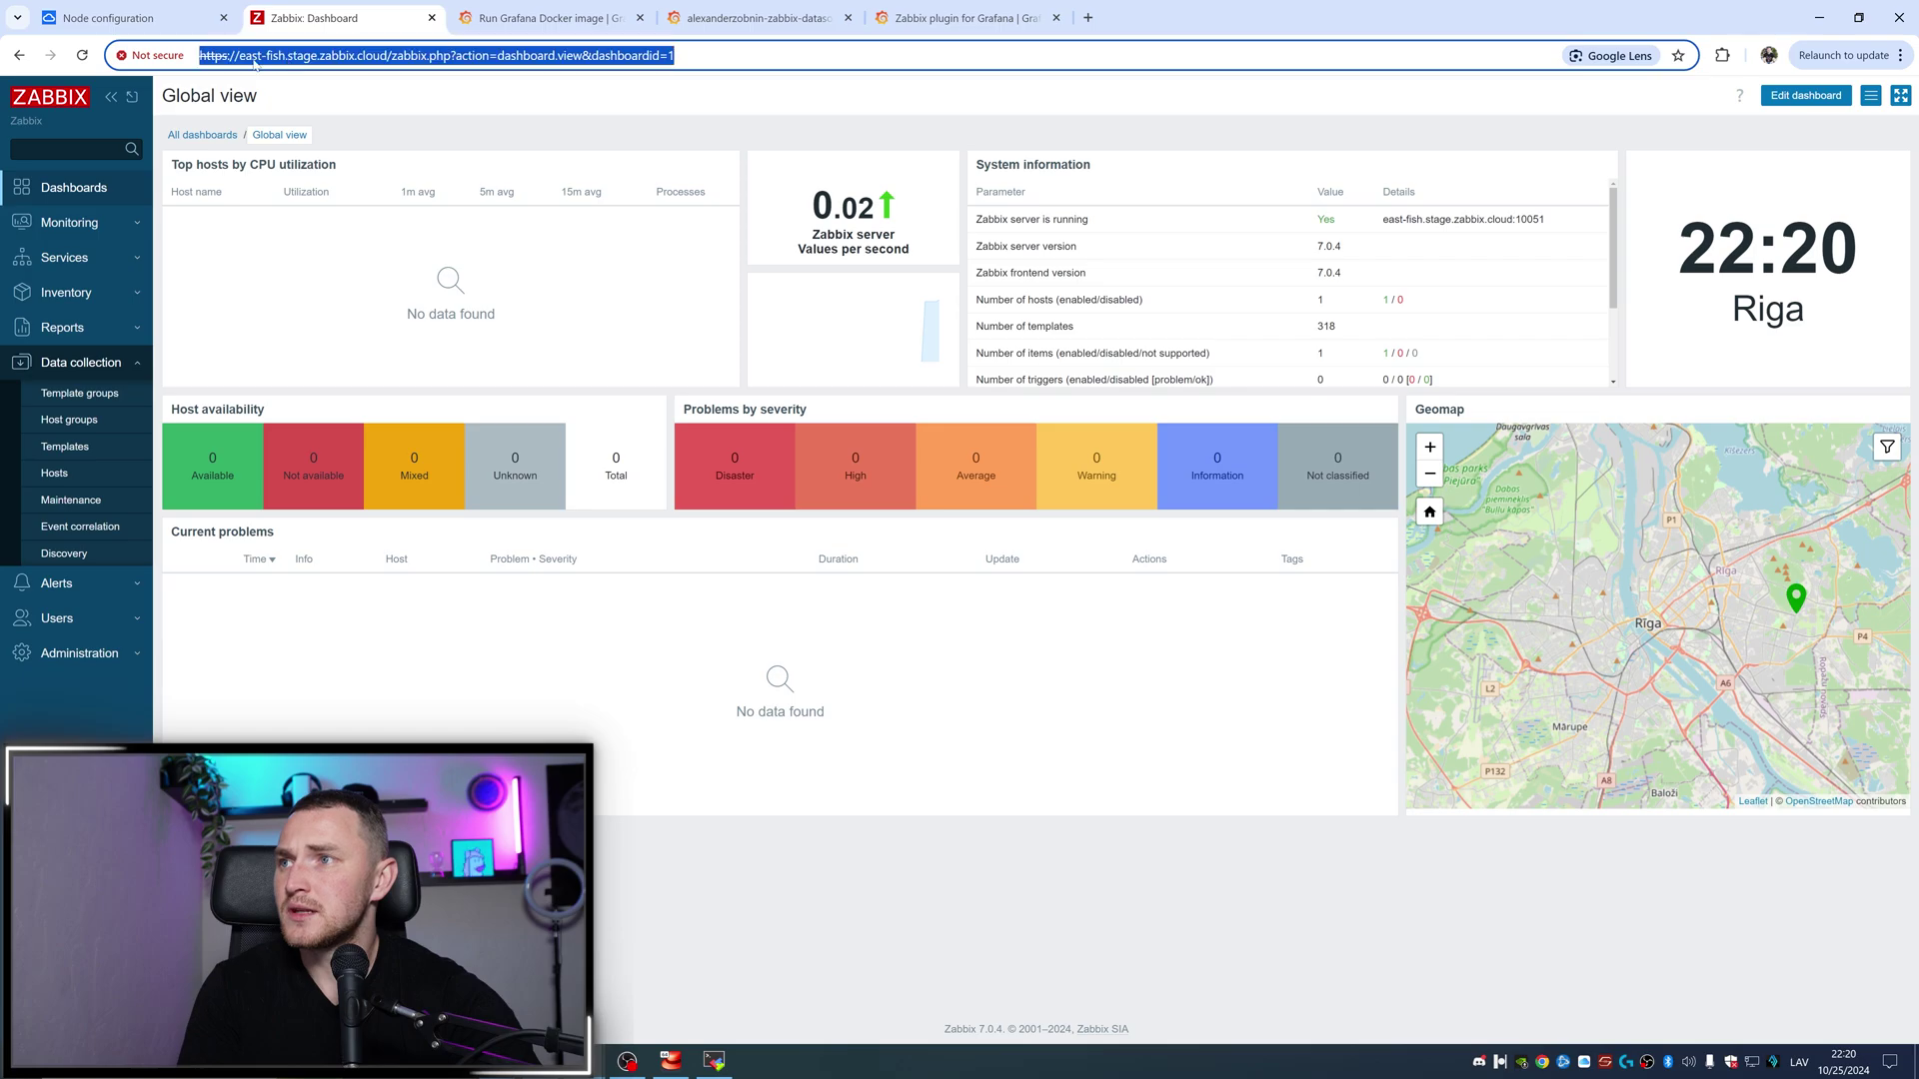
{"action": "left_click", "coordinate": [318, 58]}
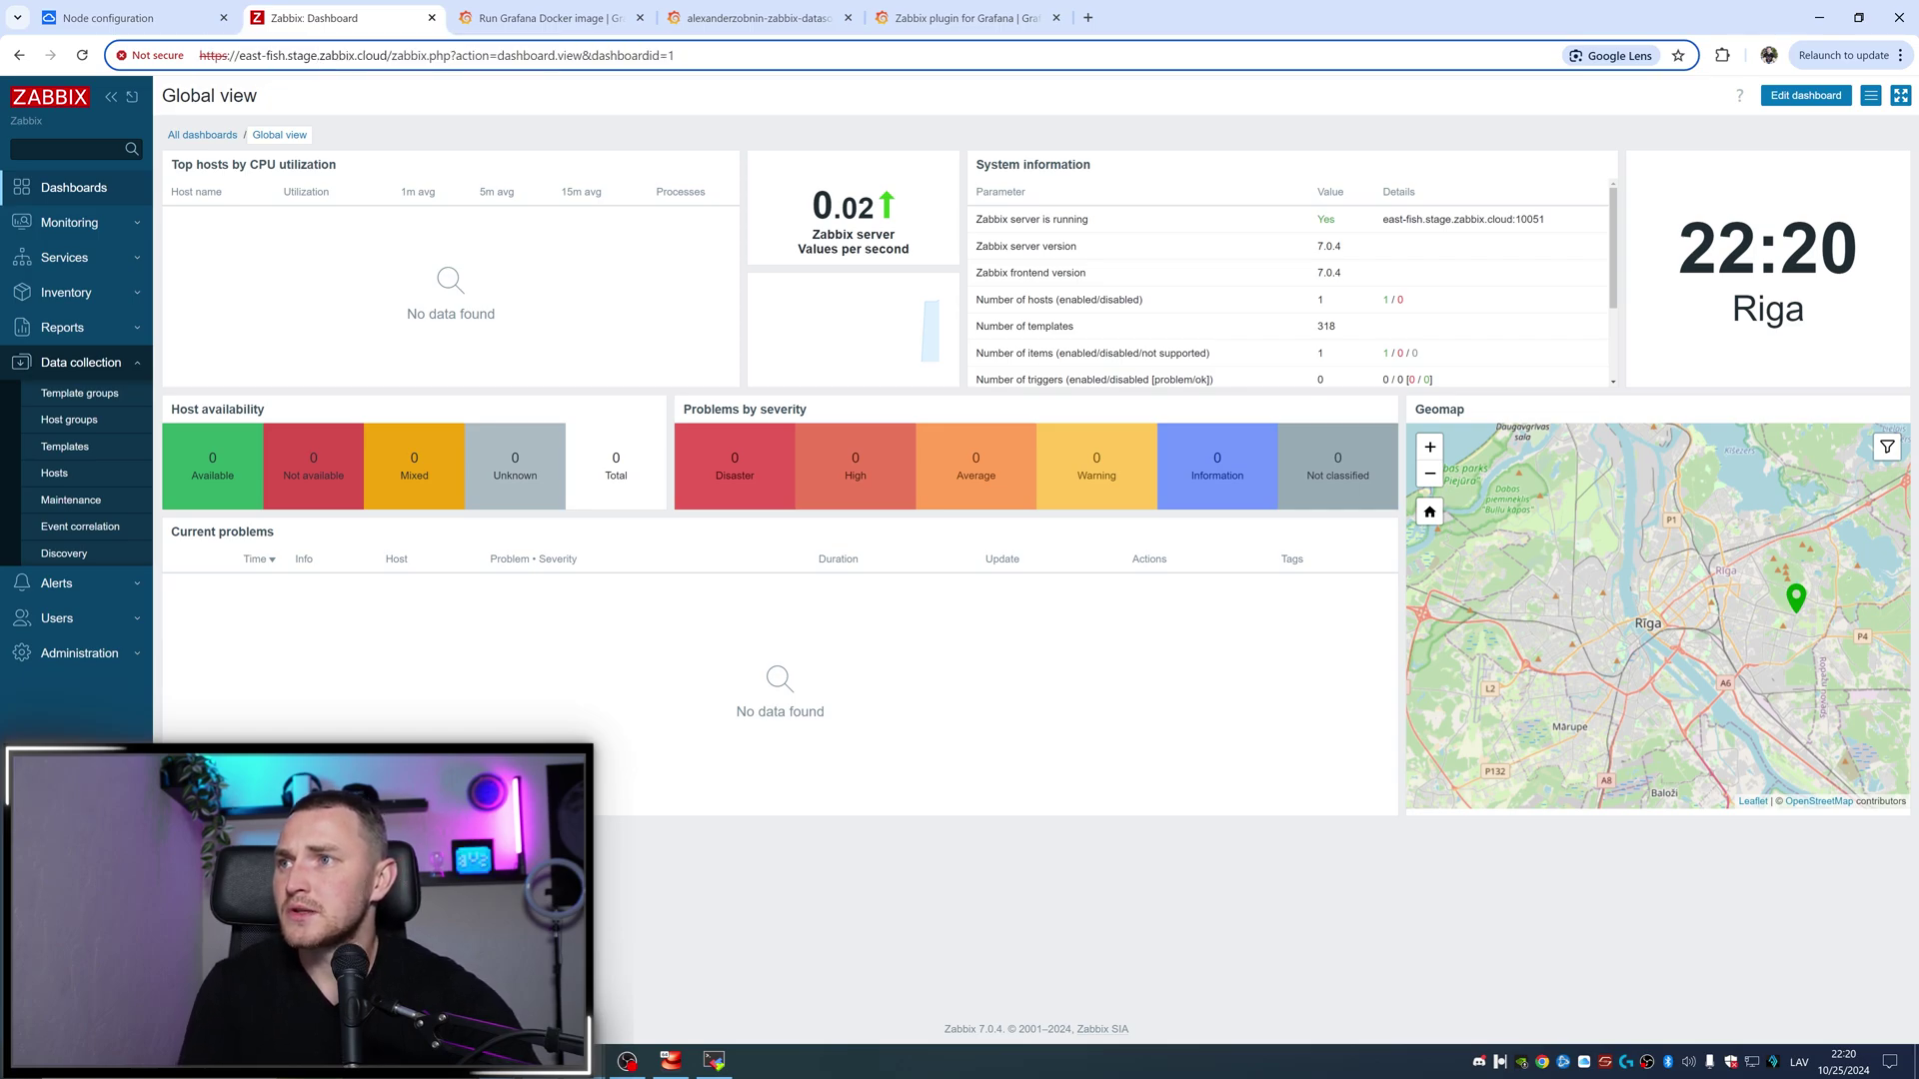
{"action": "left_click_drag", "start_coordinate": [391, 55], "coordinate": [210, 55]}
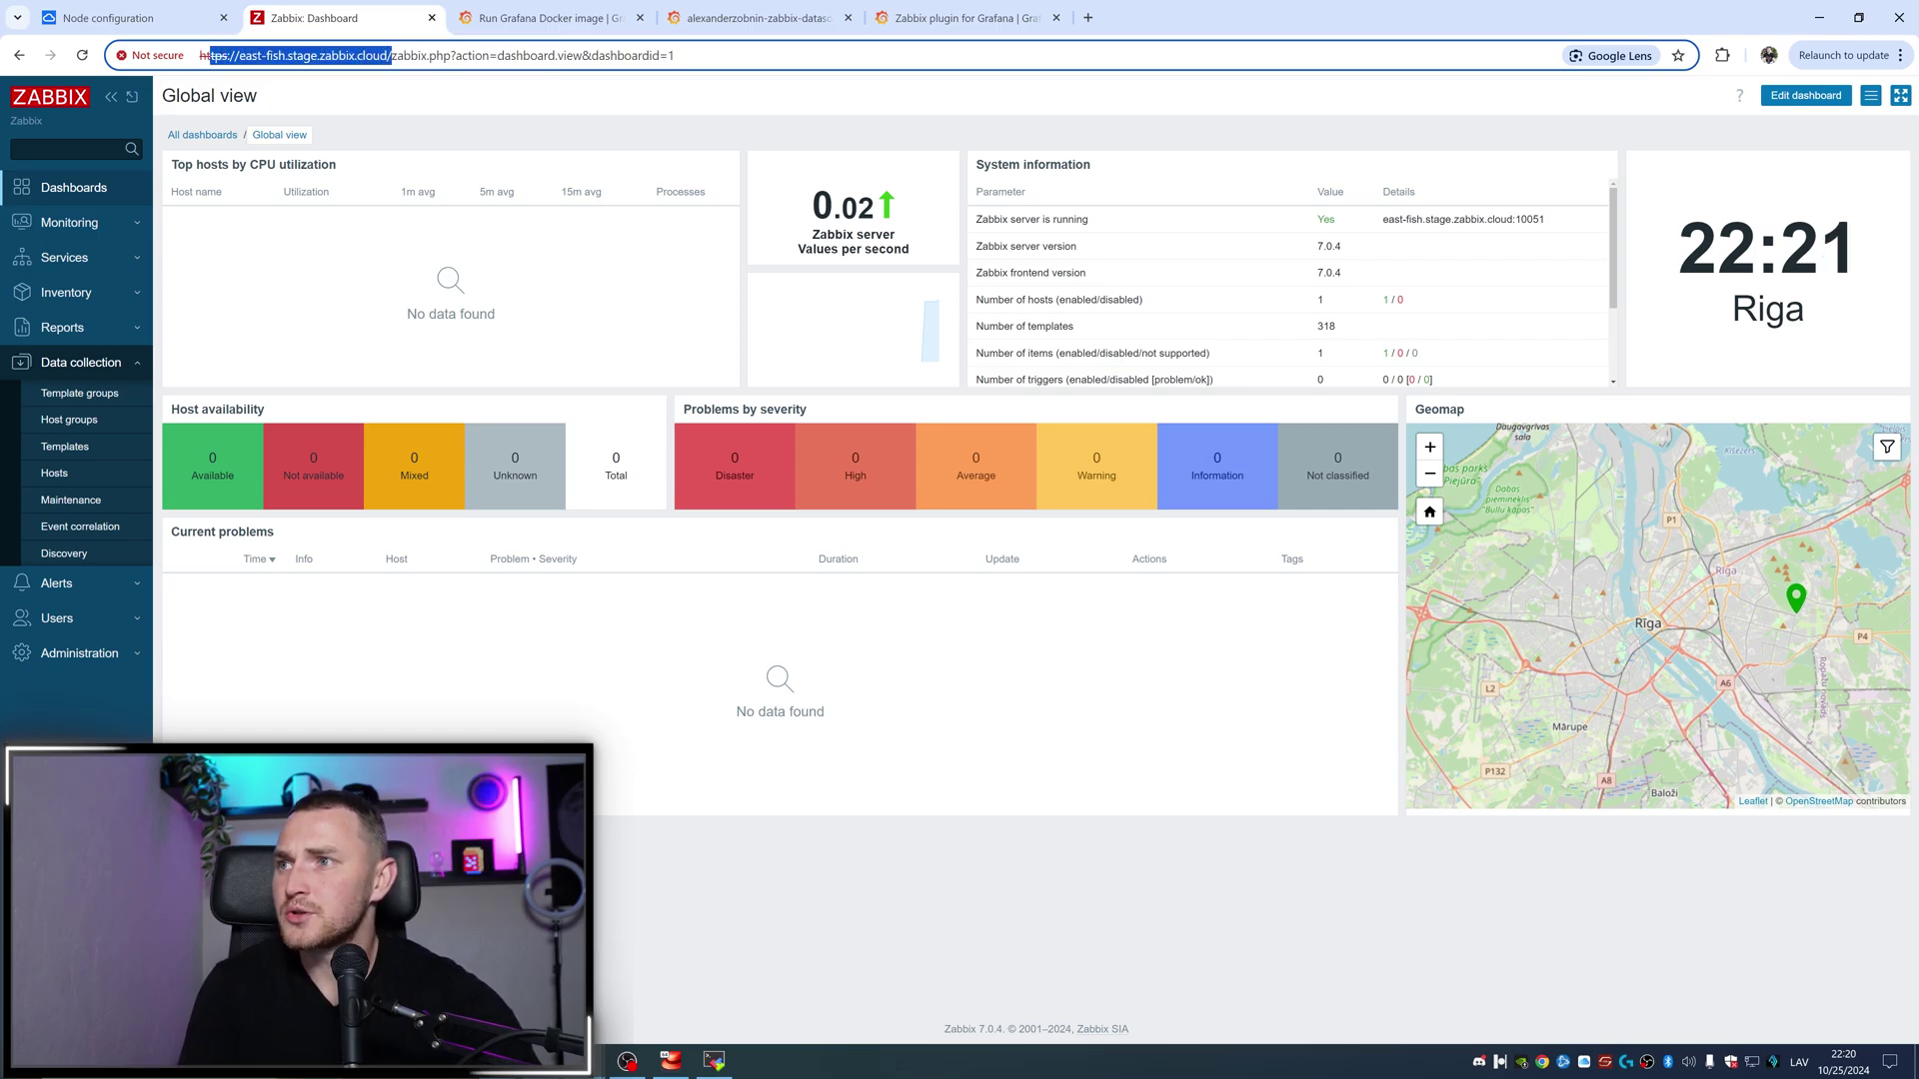
{"action": "right_click", "coordinate": [248, 58]}
{"action": "left_click", "coordinate": [325, 216]}
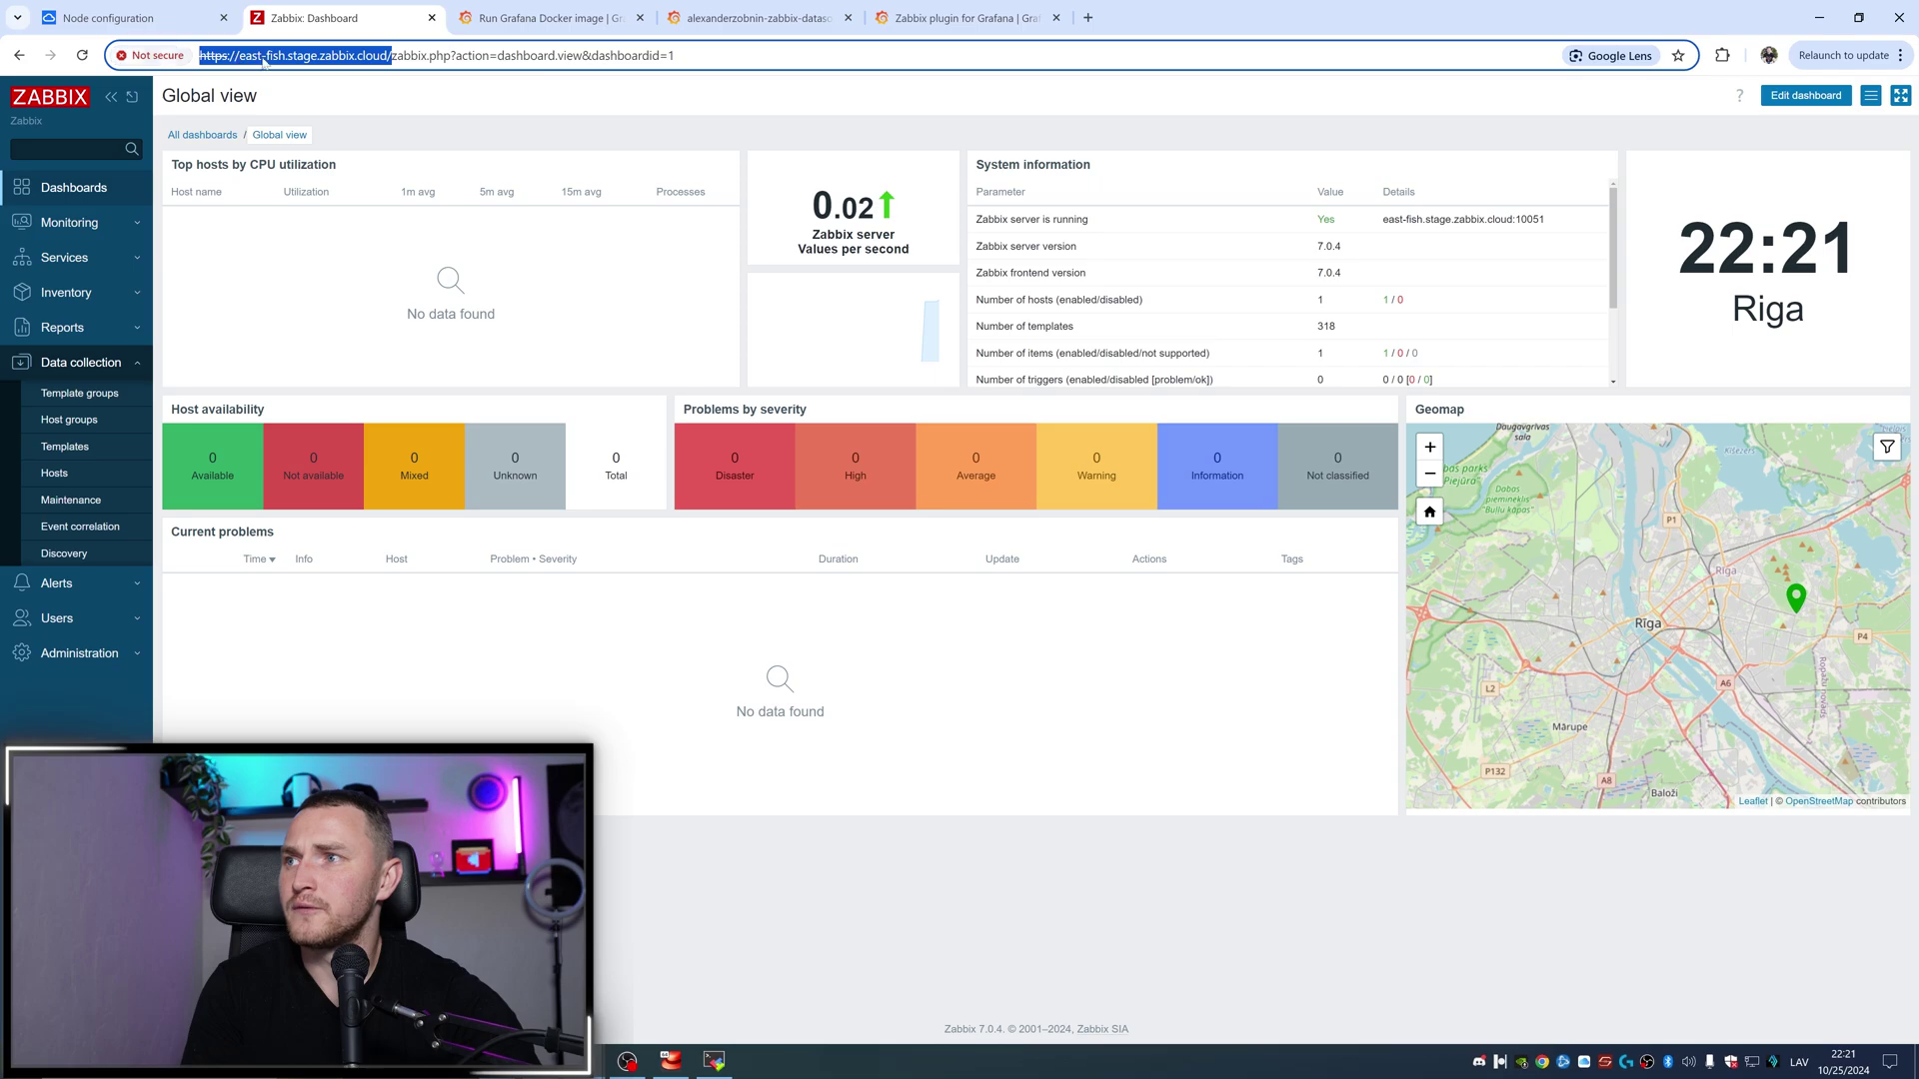
{"action": "left_click", "coordinate": [166, 20]}
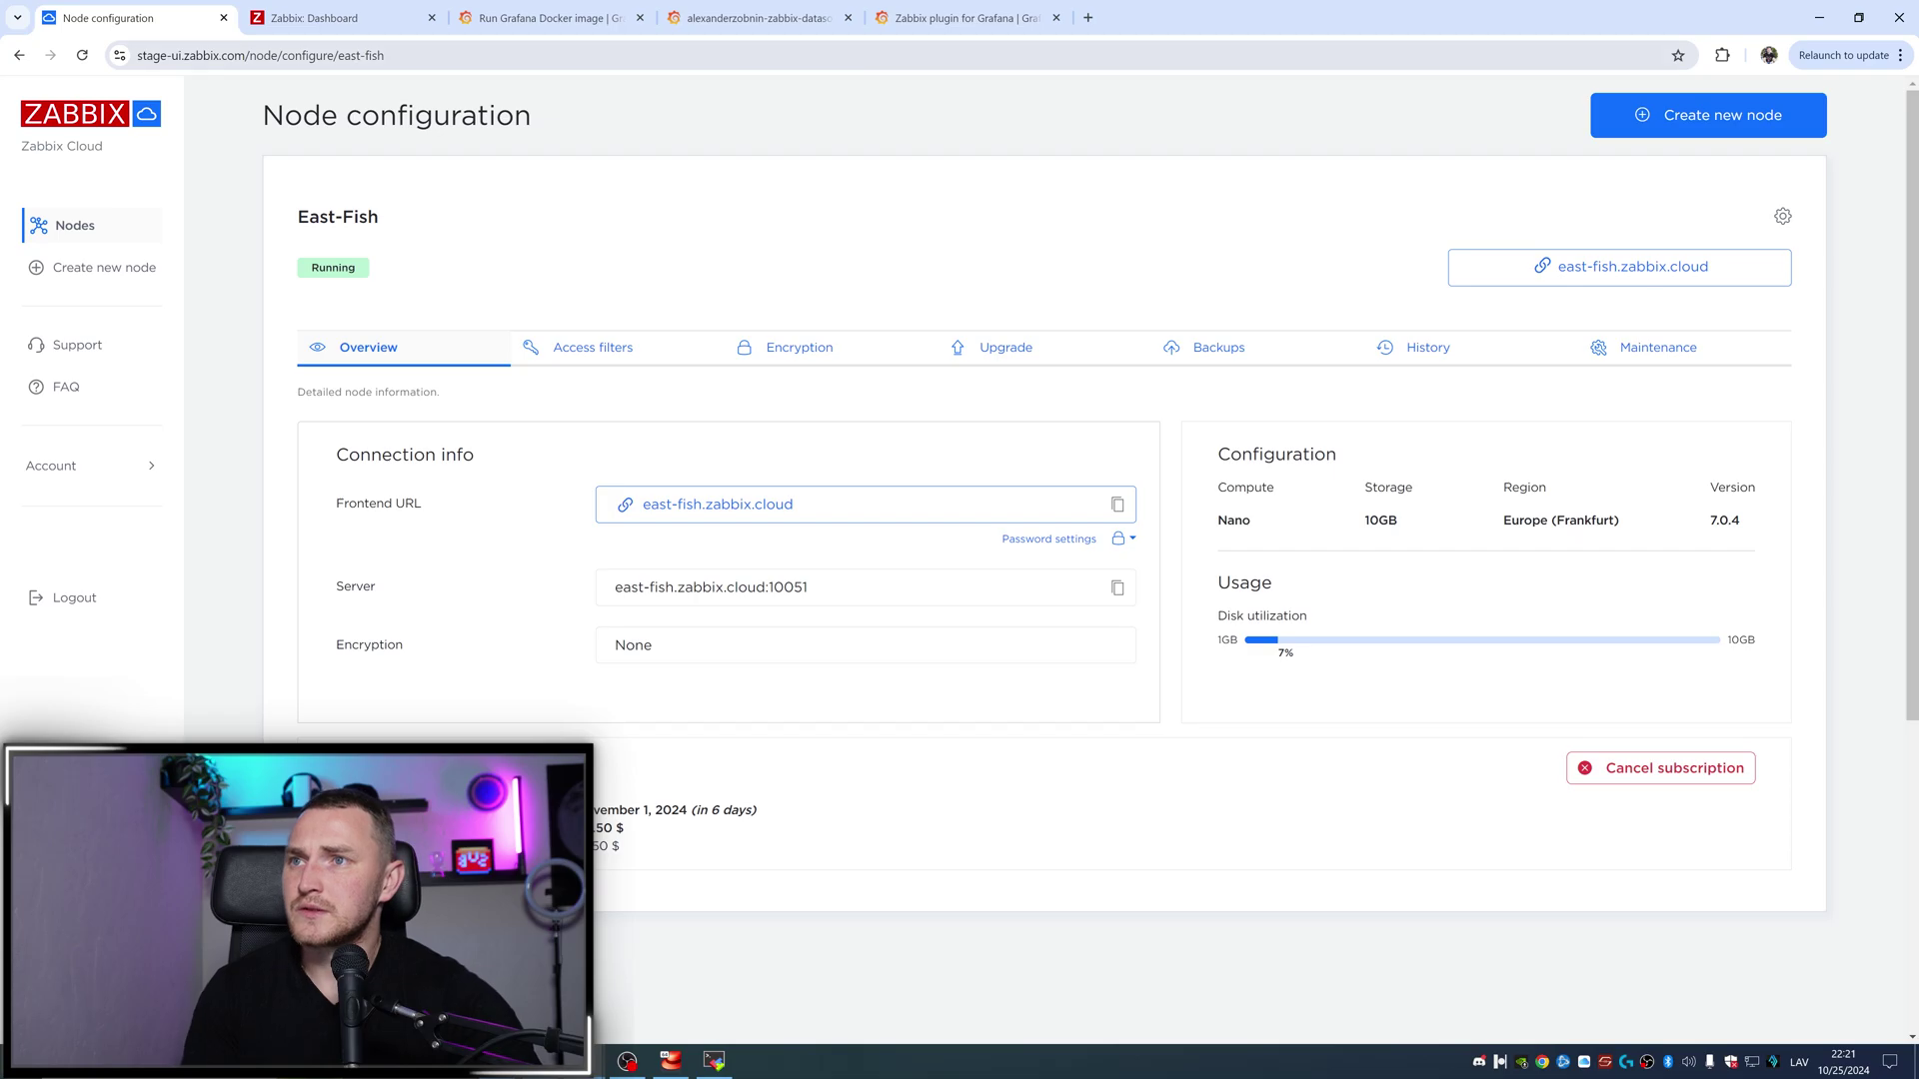
{"action": "left_click", "coordinate": [590, 18]}
{"action": "left_click", "coordinate": [750, 18]}
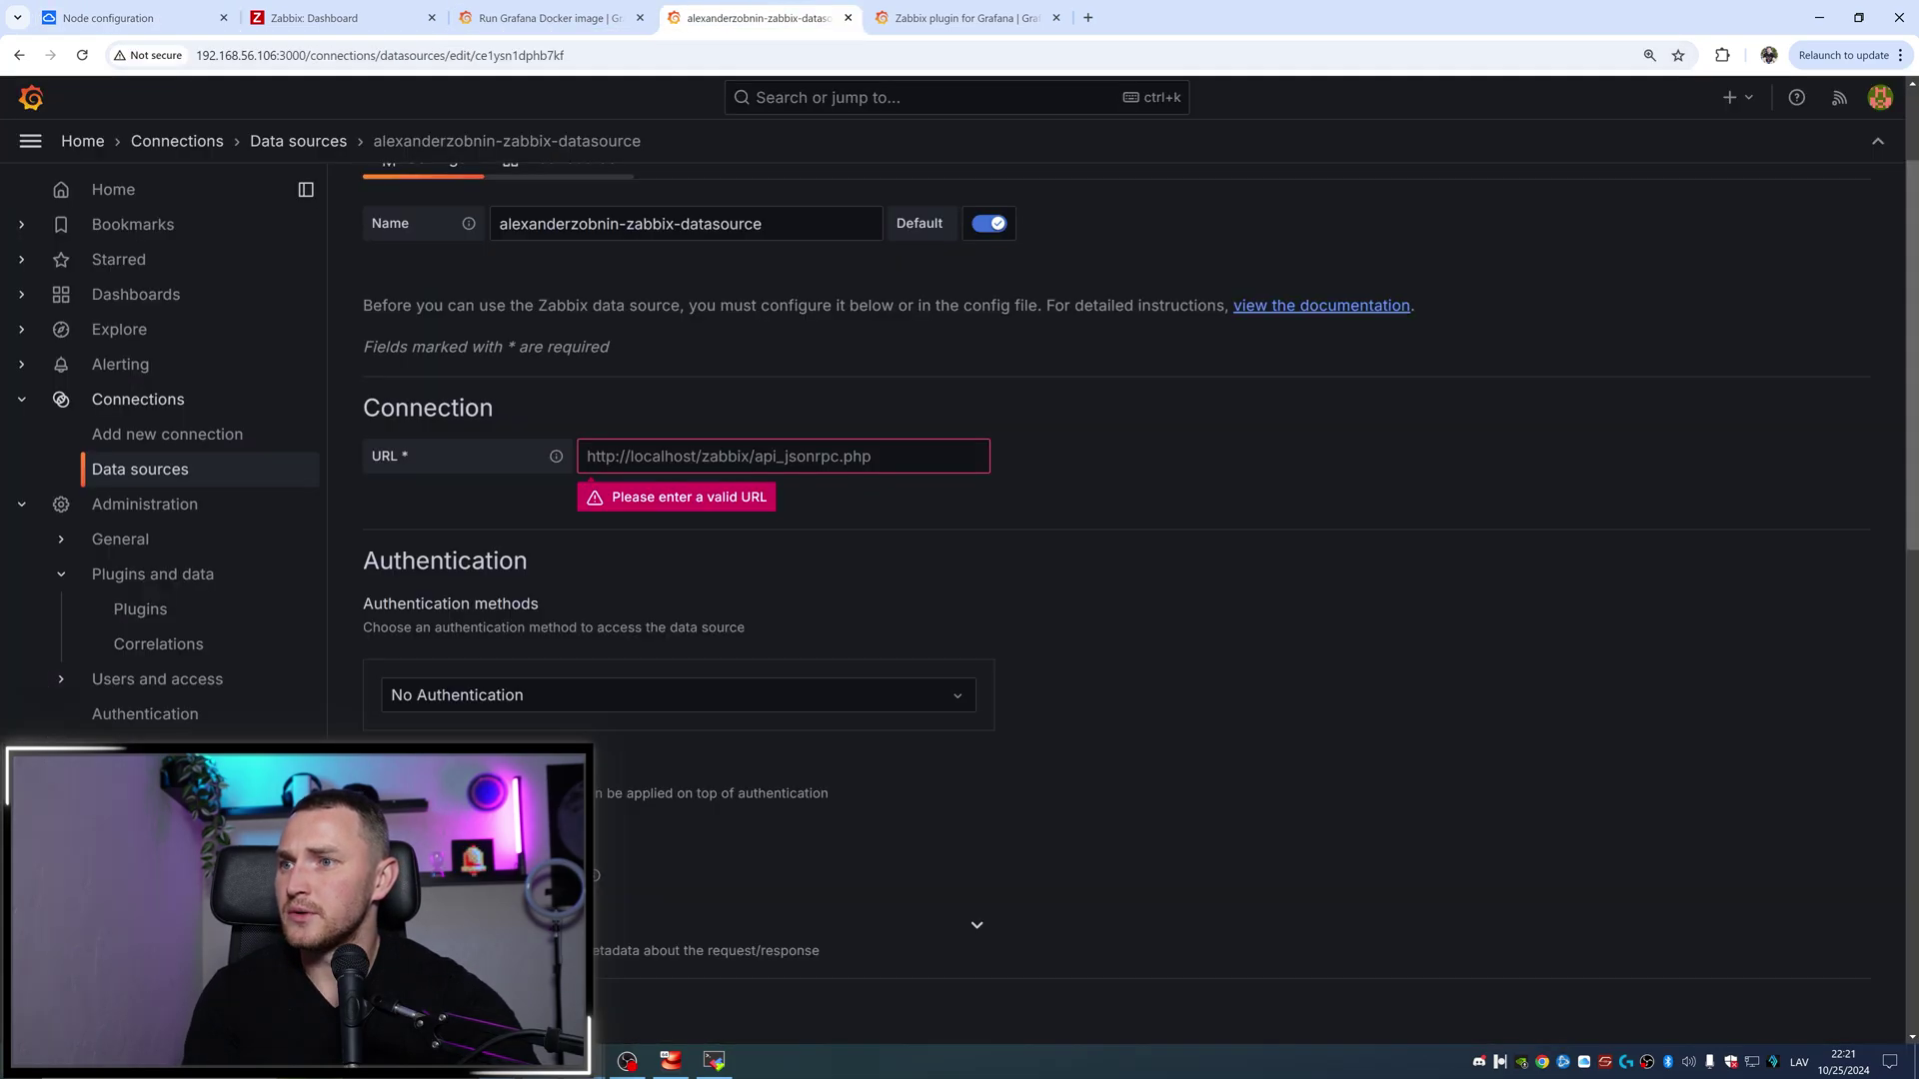
{"action": "right_click", "coordinate": [667, 456]}
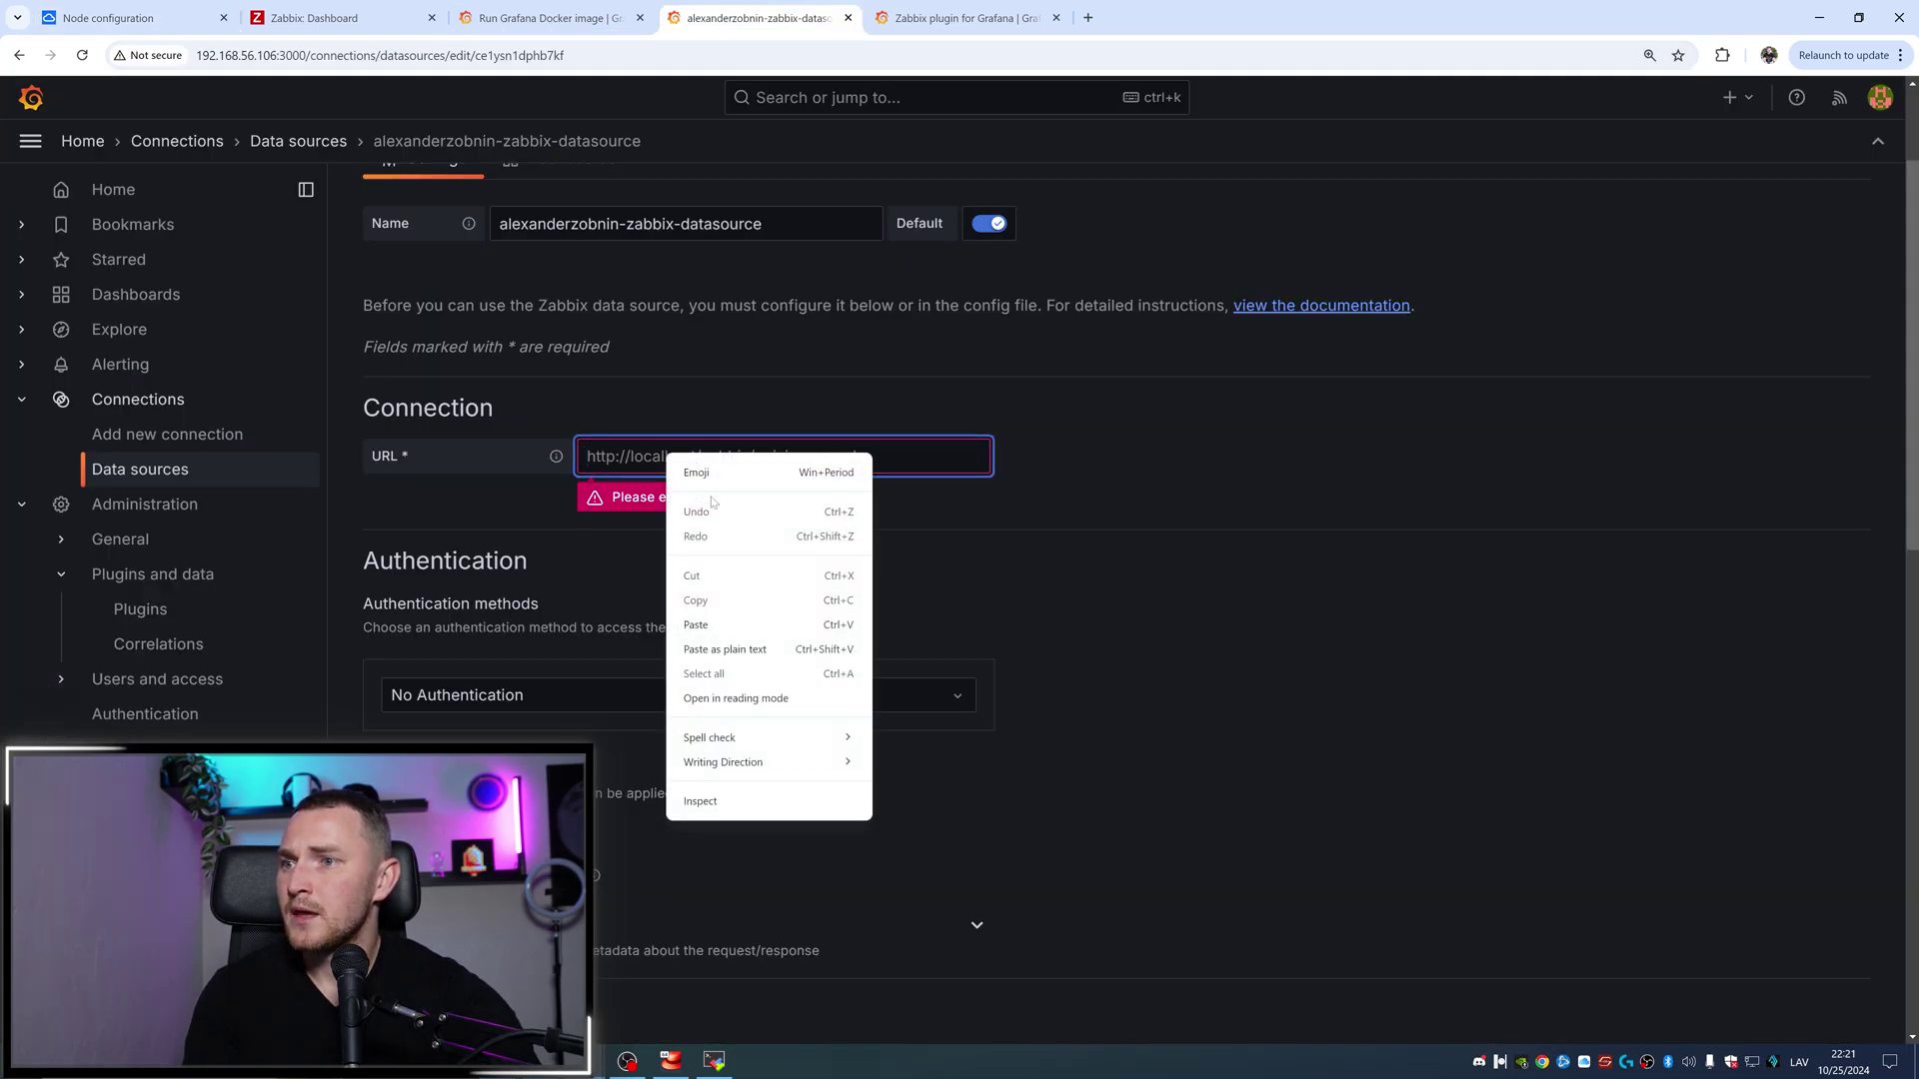
{"action": "left_click", "coordinate": [724, 624]}
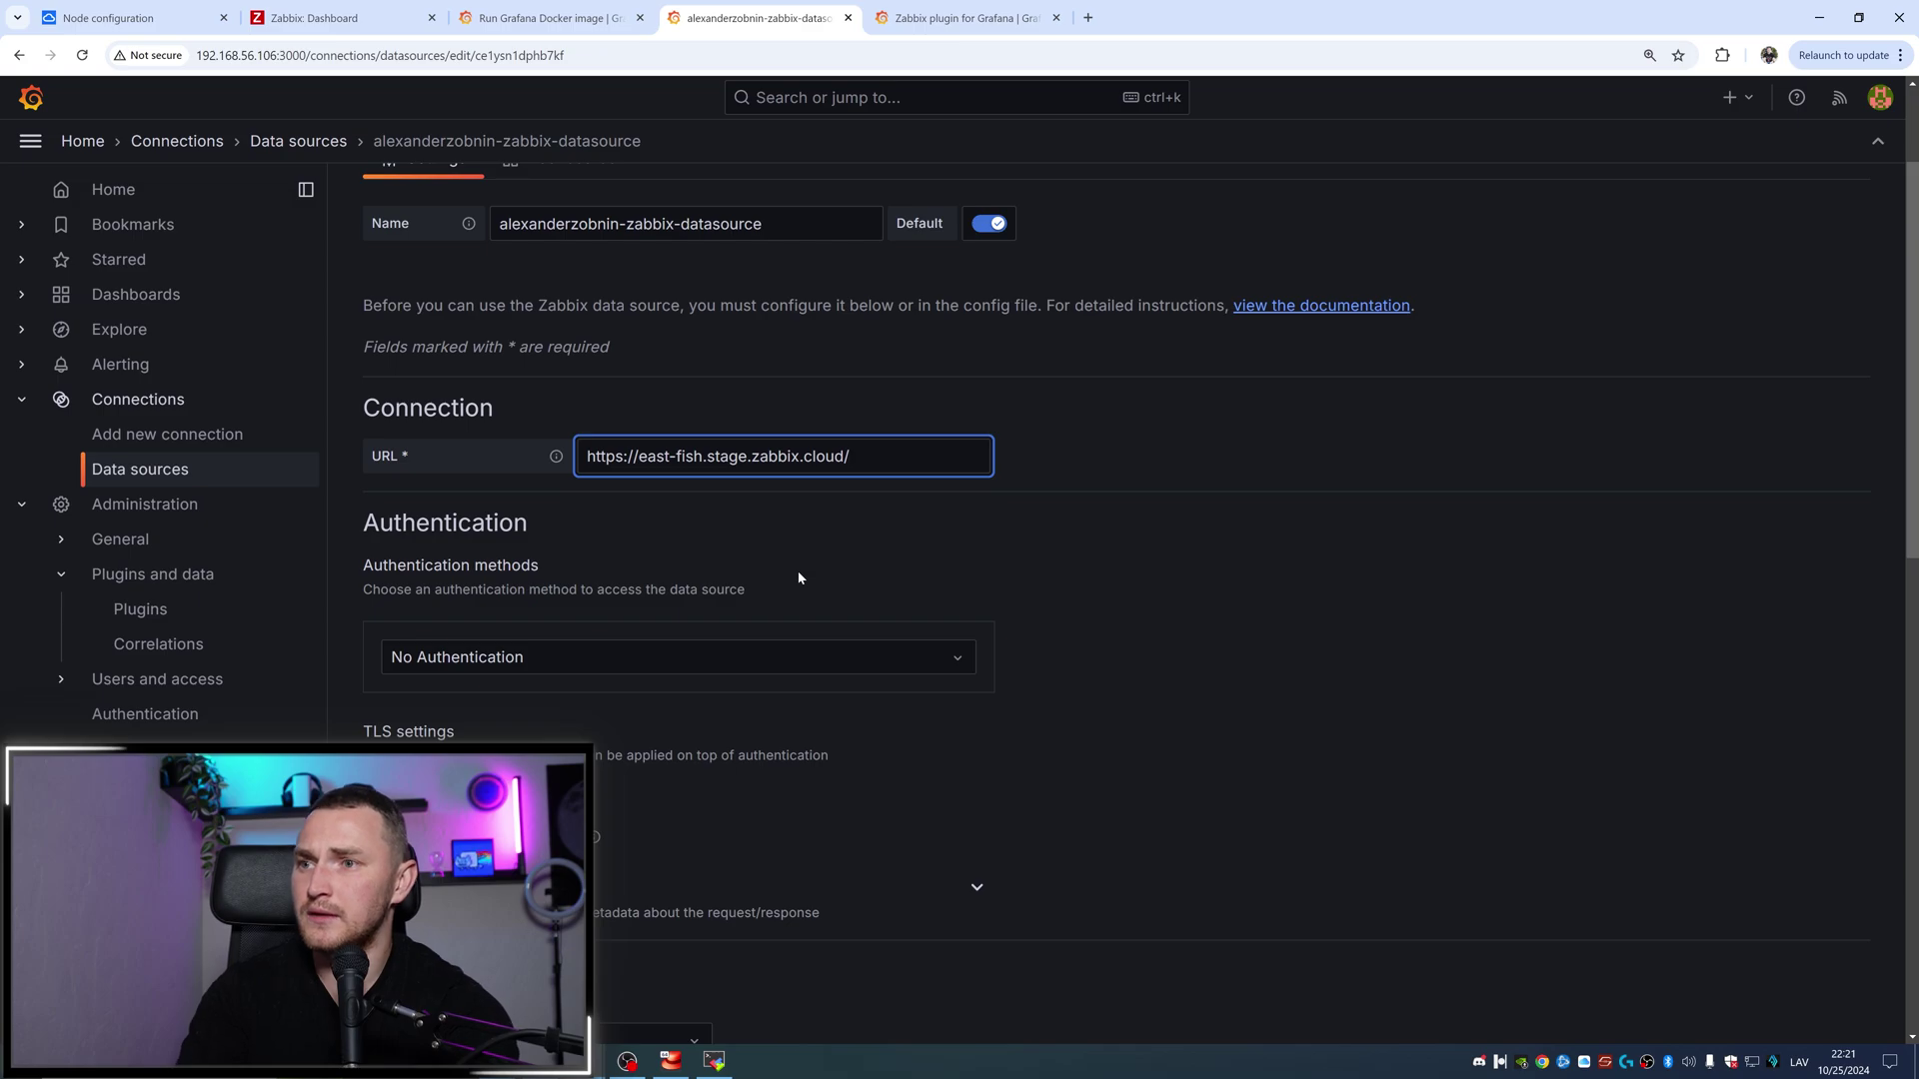
{"action": "key", "text": "ctrl+a"}
{"action": "key", "text": "BackSpace"}
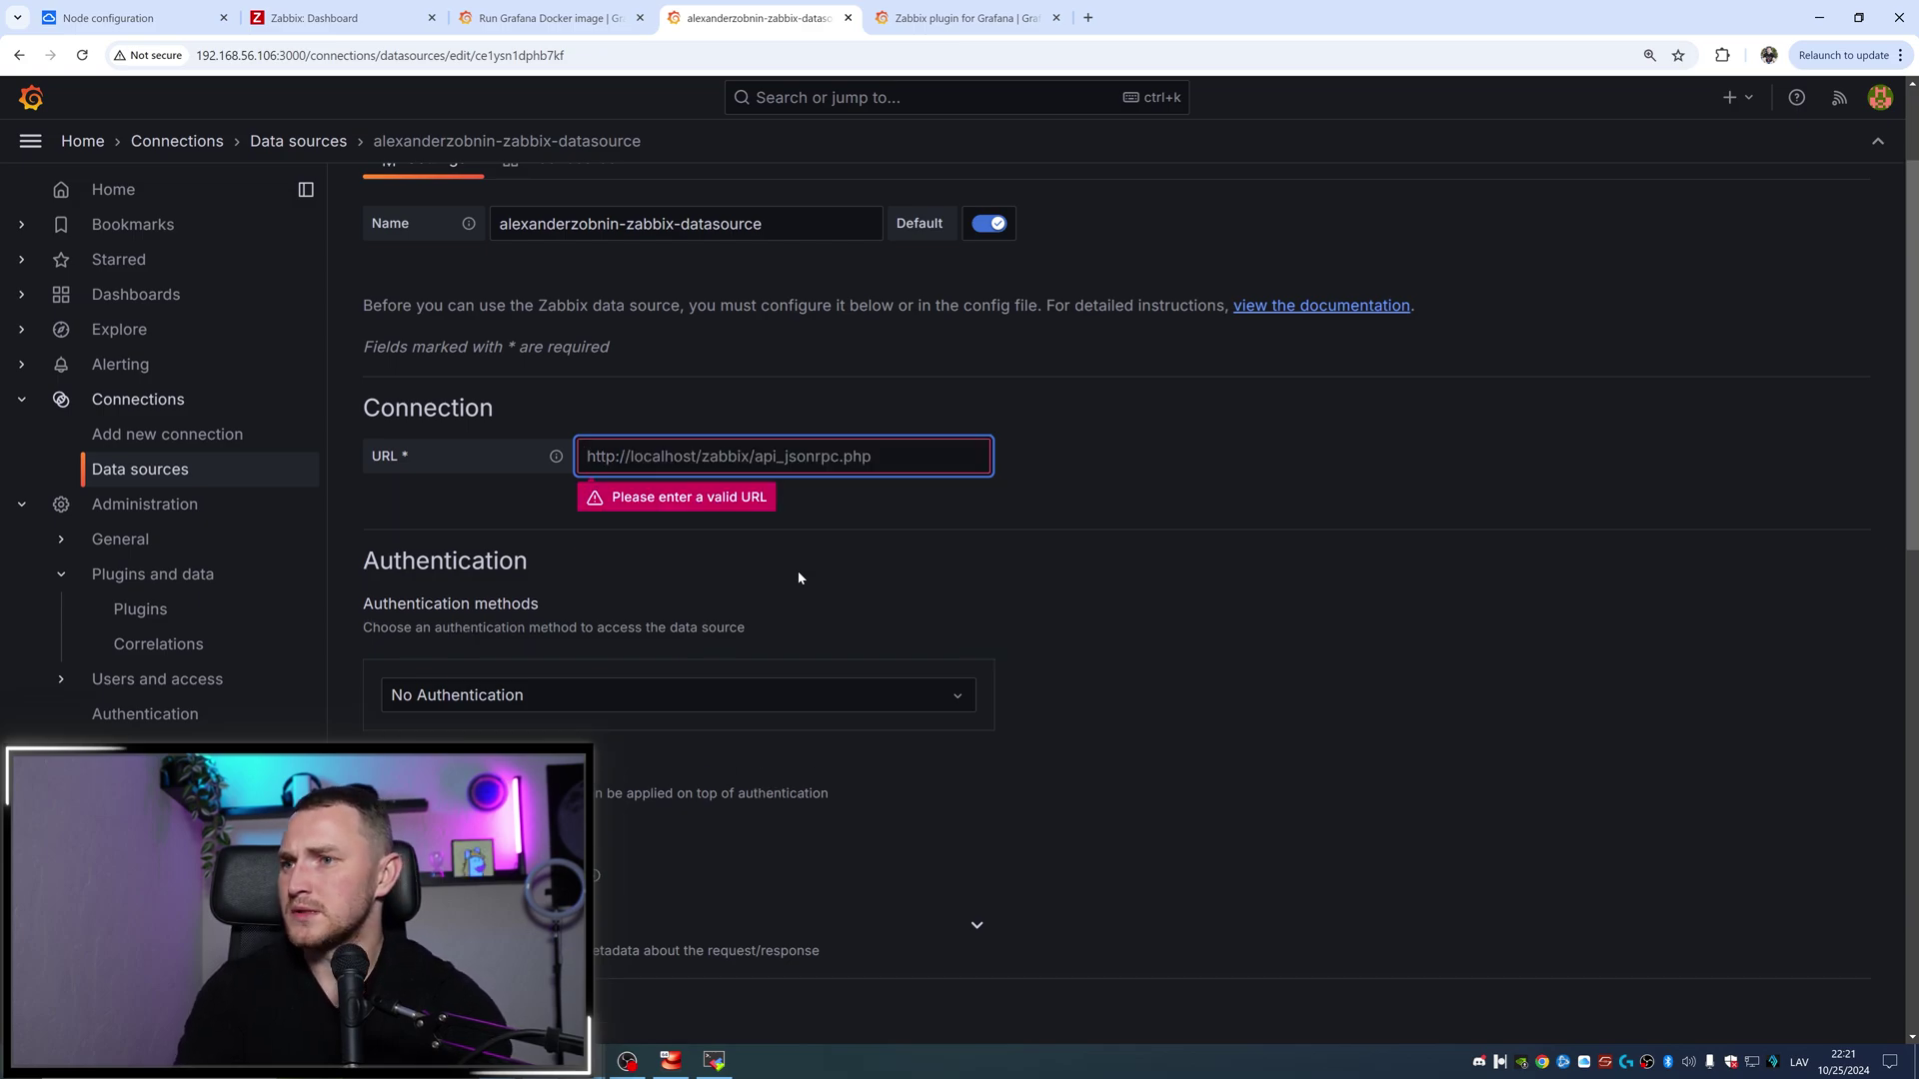
{"action": "type", "text": "https://east-fish.stage.zabbix.cloud/"}
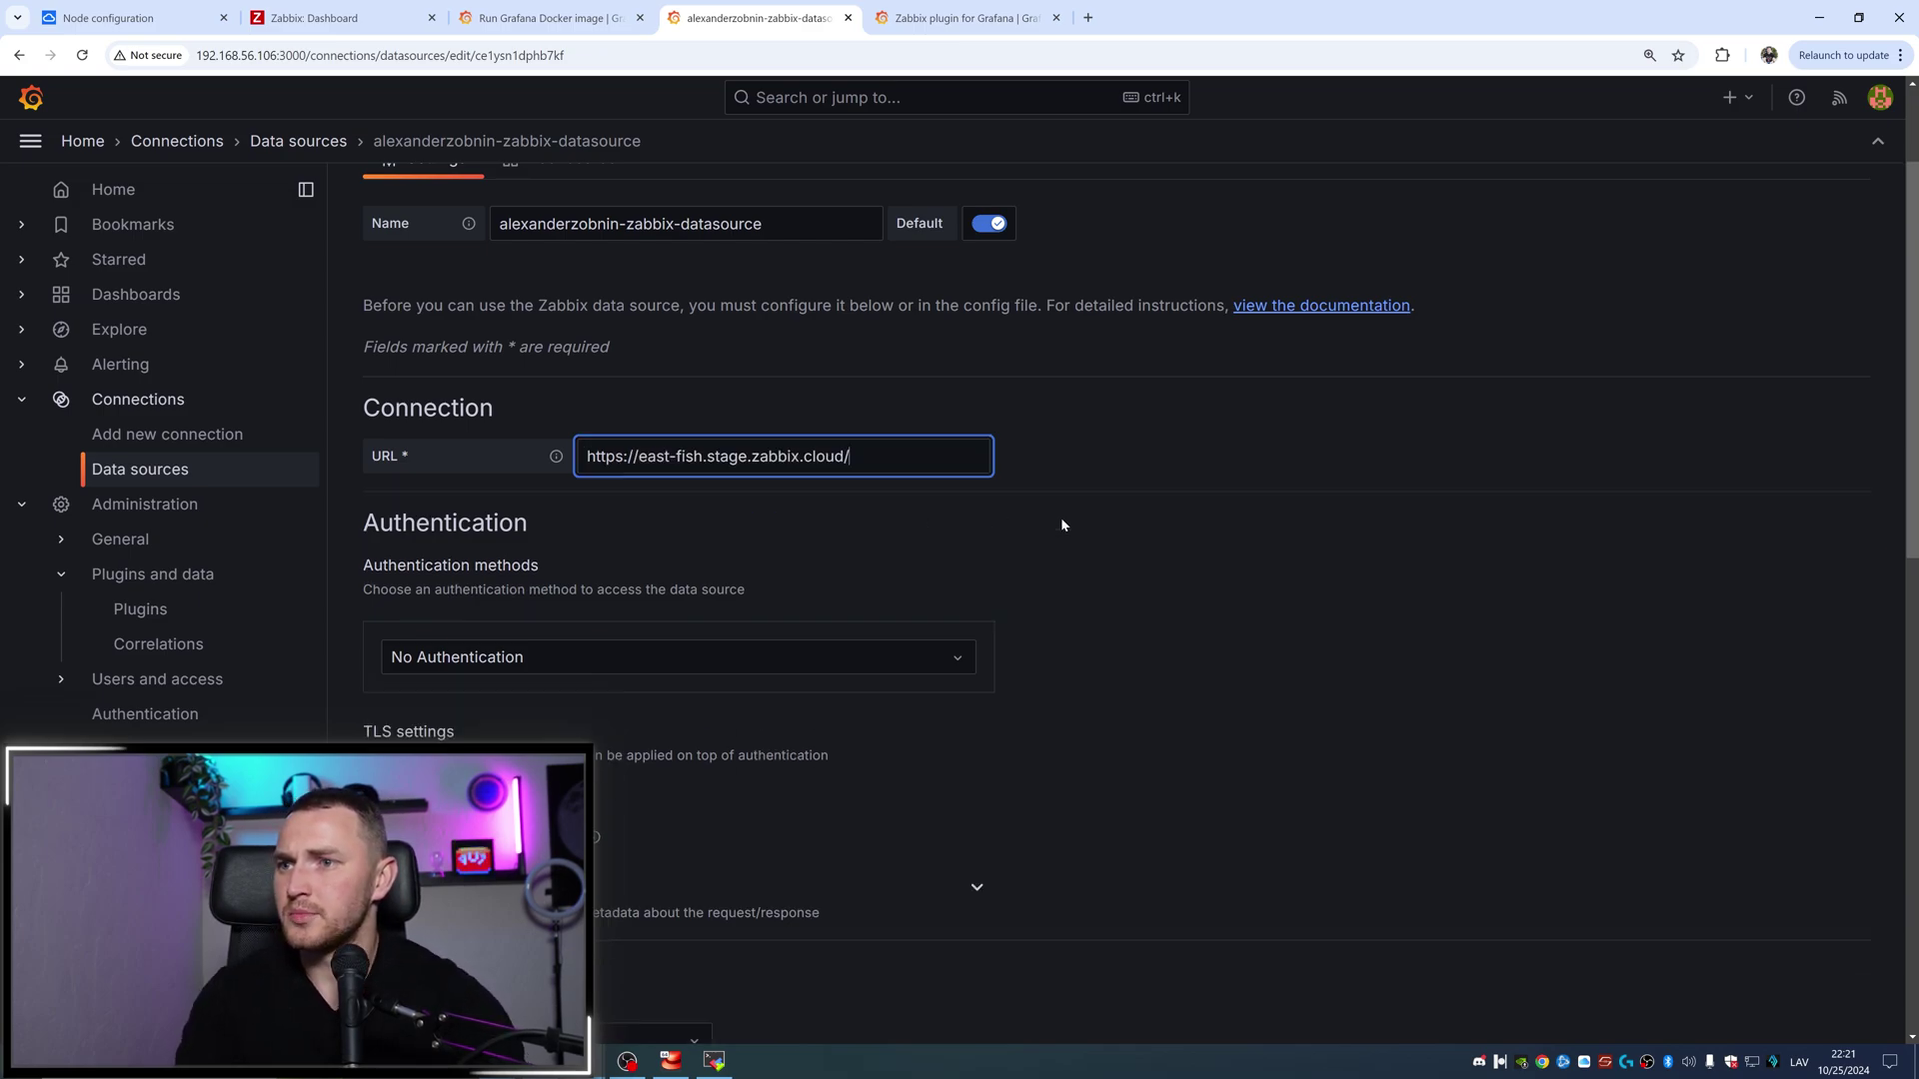
{"action": "type", "text": "api_jso"}
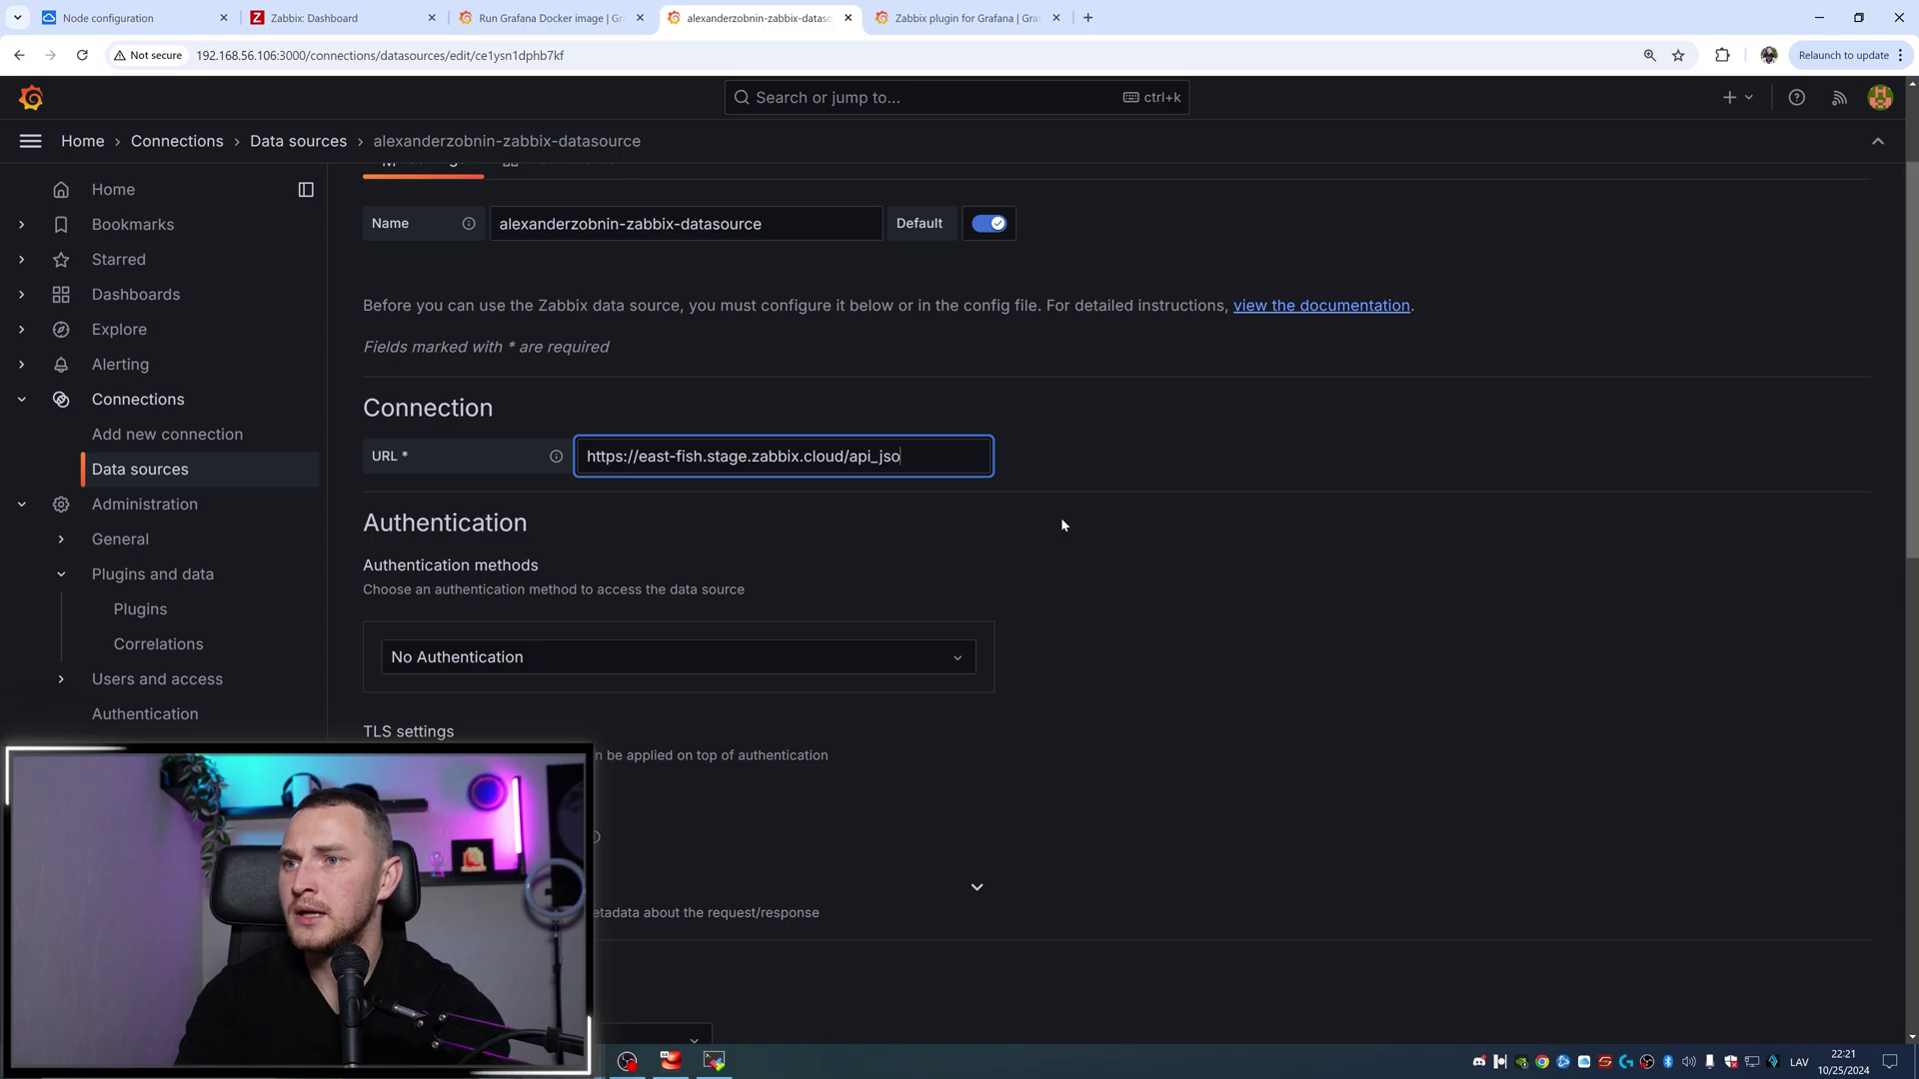
{"action": "type", "text": "nrpc"}
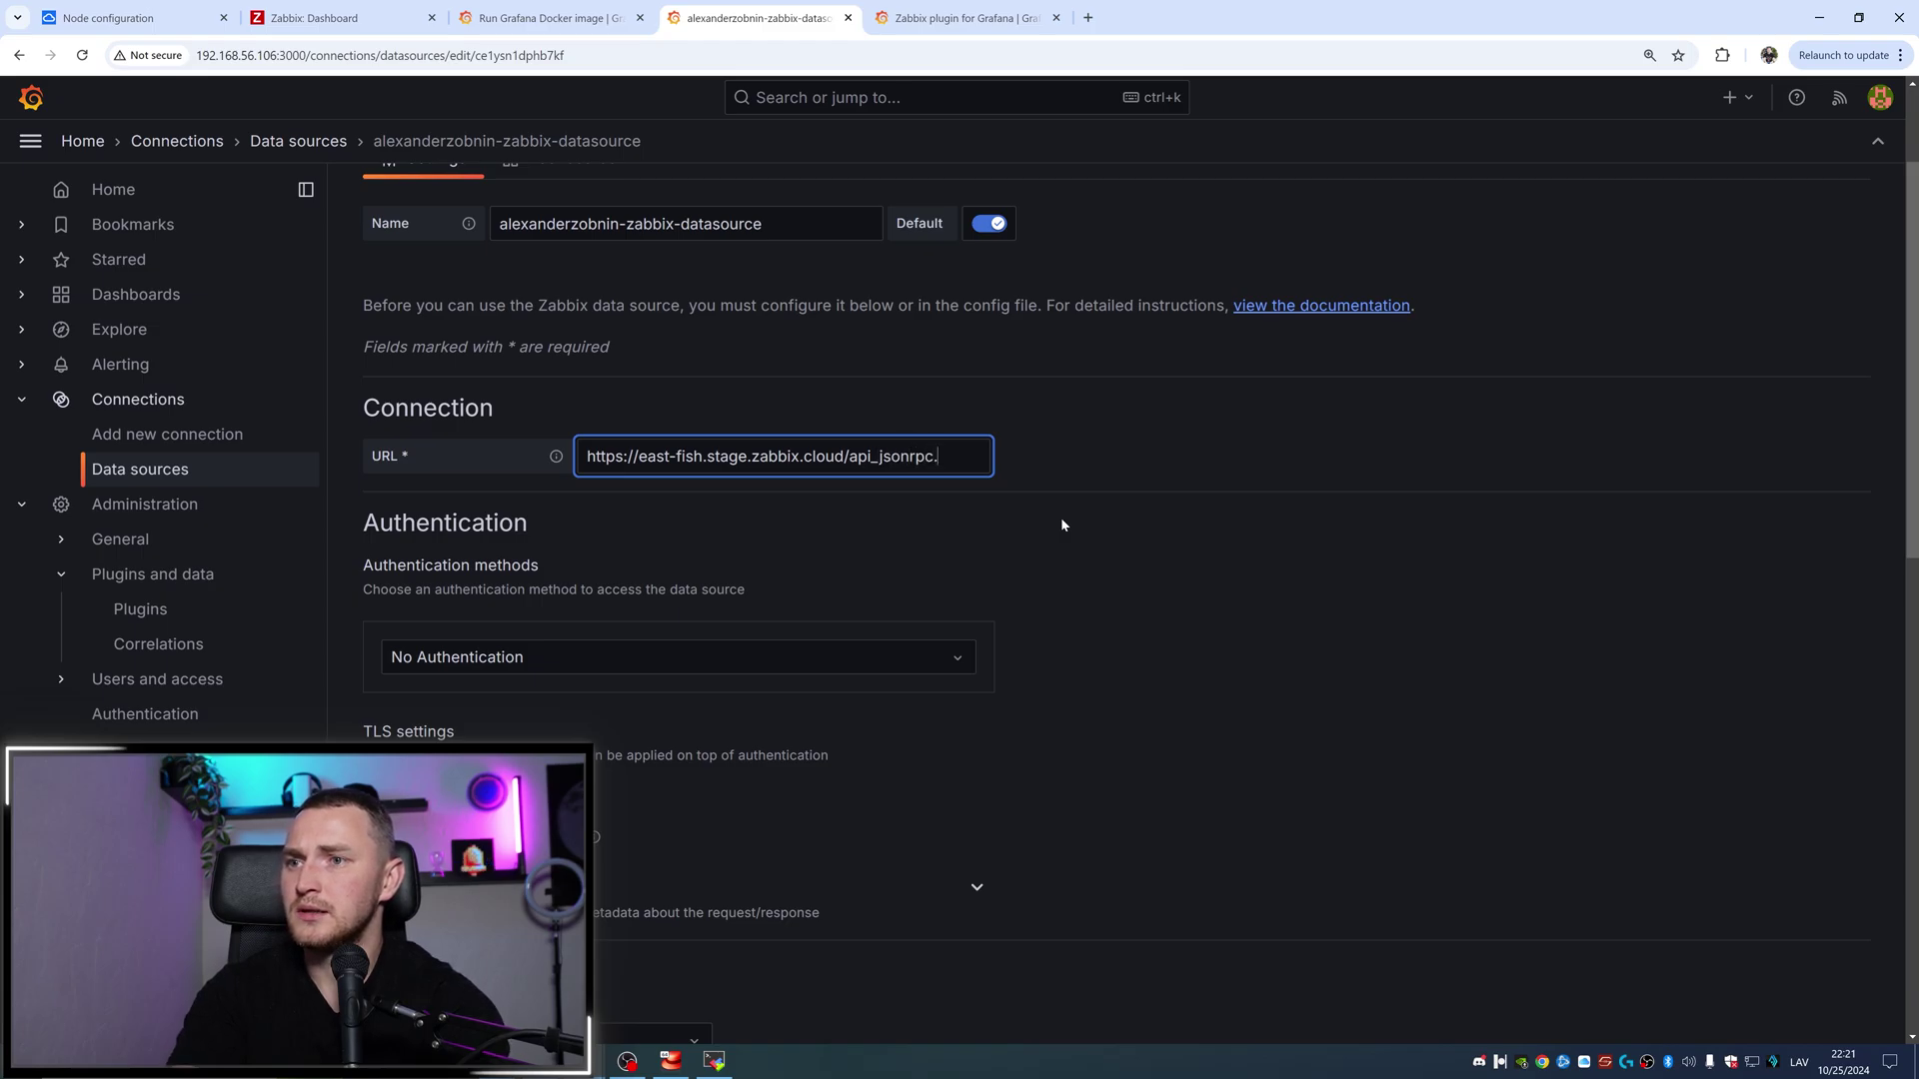
{"action": "type", "text": ".php"}
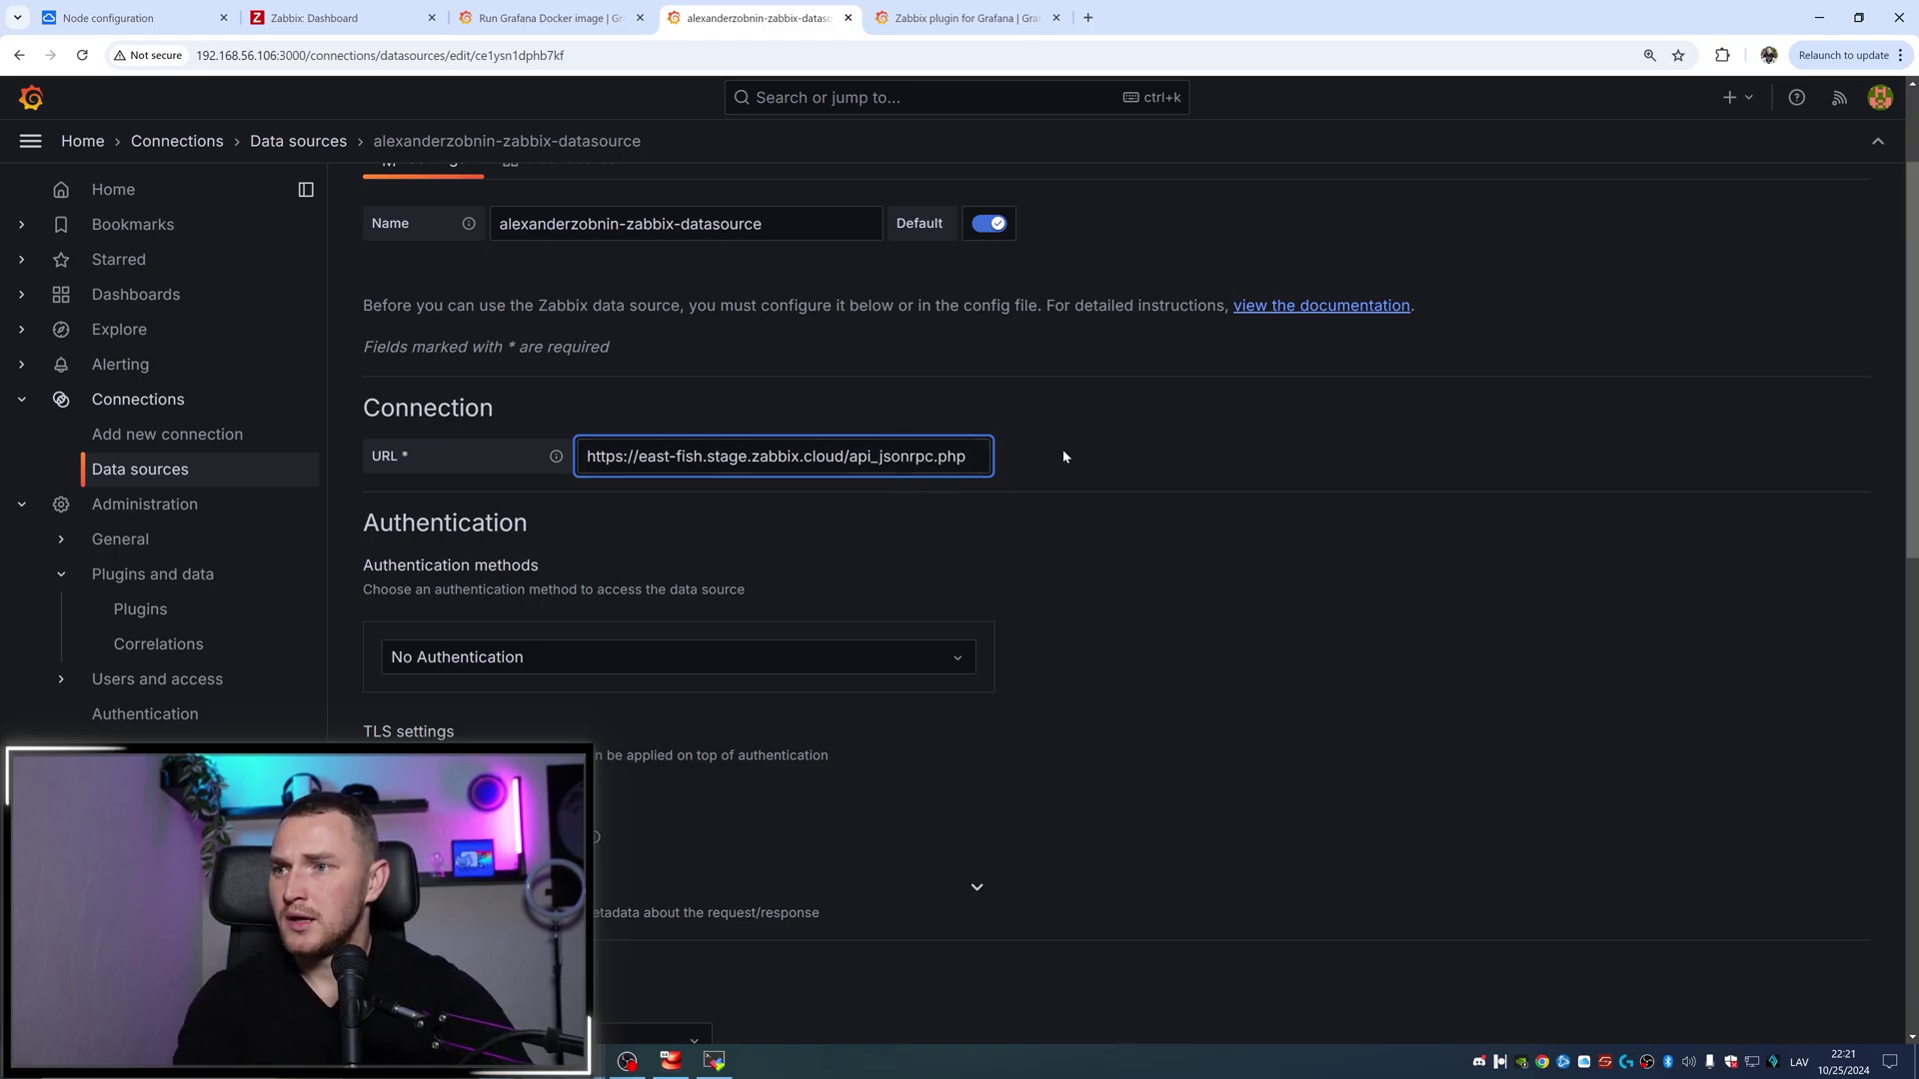
Step: Keep the Zabbix auth type as User and password and move to the Username field
{"action": "scroll", "coordinate": [800, 689], "scroll_direction": "down", "scroll_amount": 2}
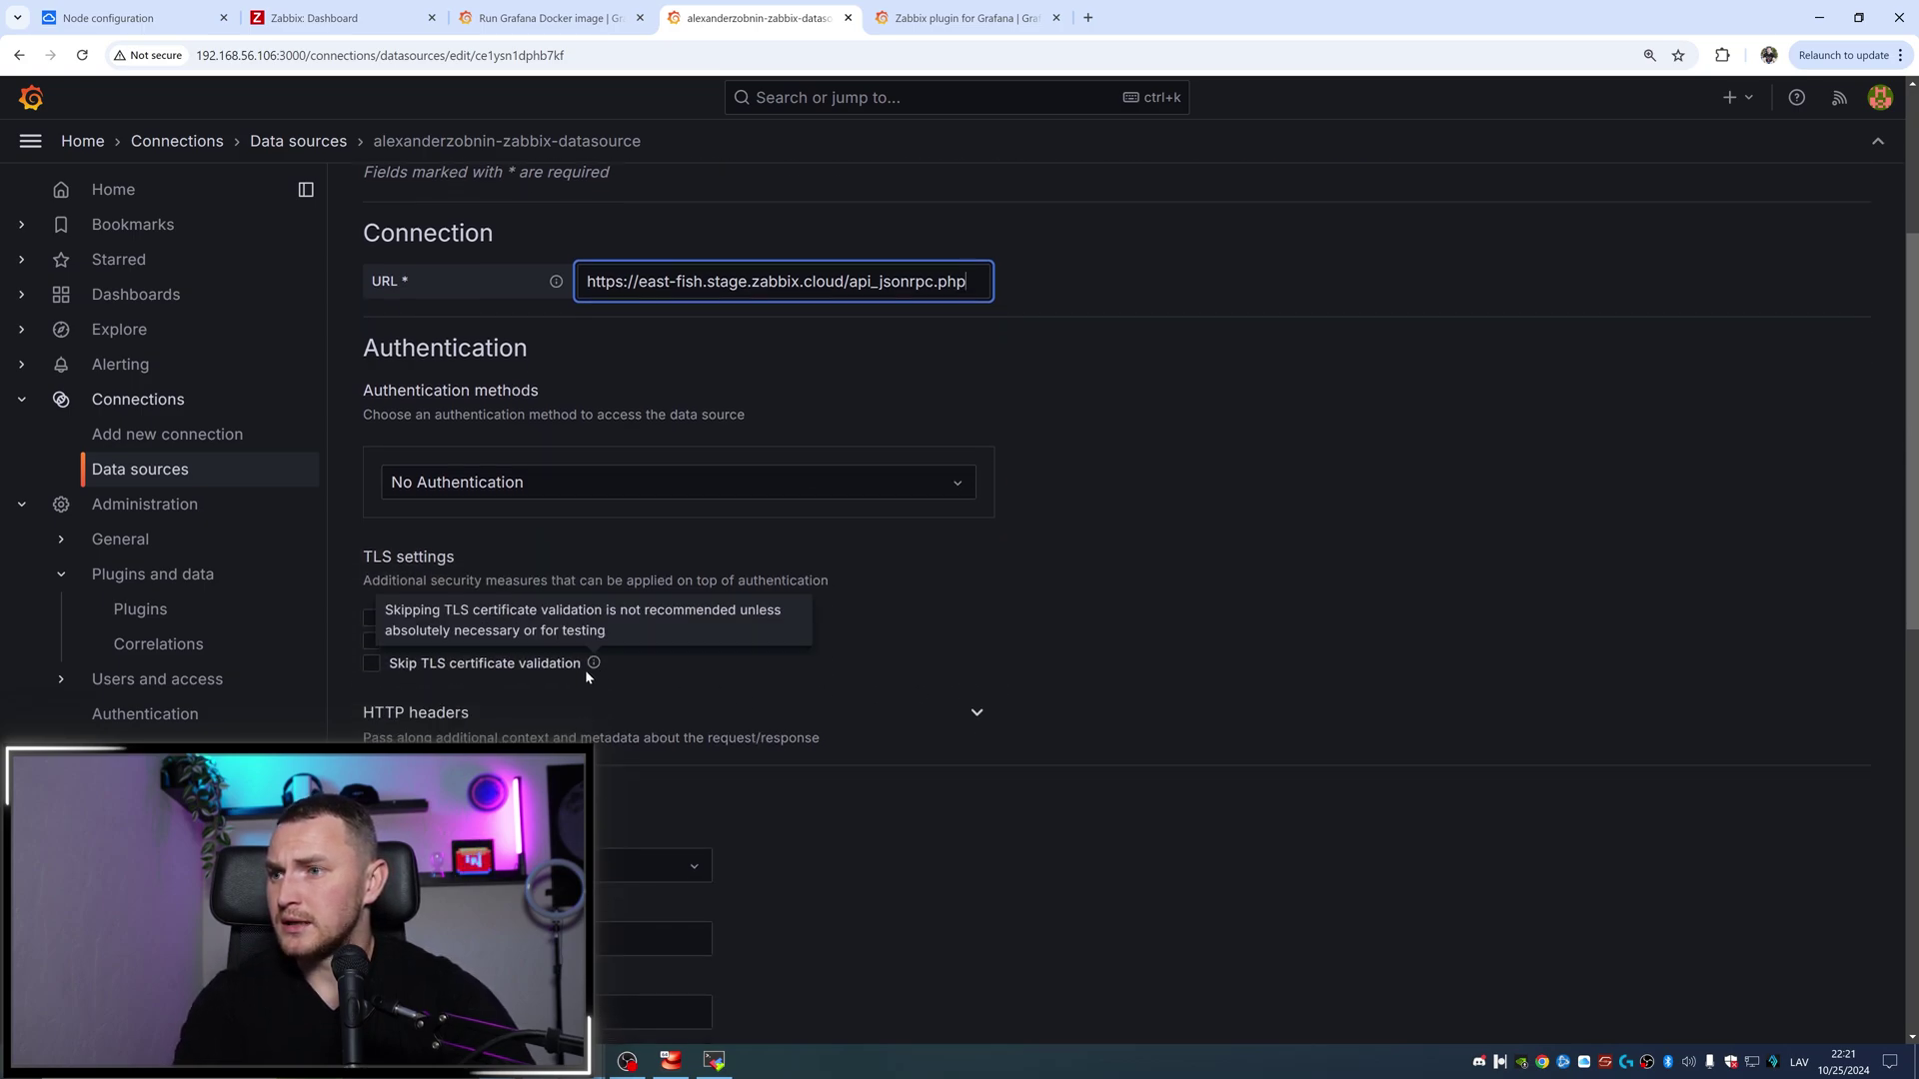
{"action": "scroll", "coordinate": [850, 668], "scroll_direction": "down", "scroll_amount": 1}
{"action": "scroll", "coordinate": [850, 667], "scroll_direction": "down", "scroll_amount": 1}
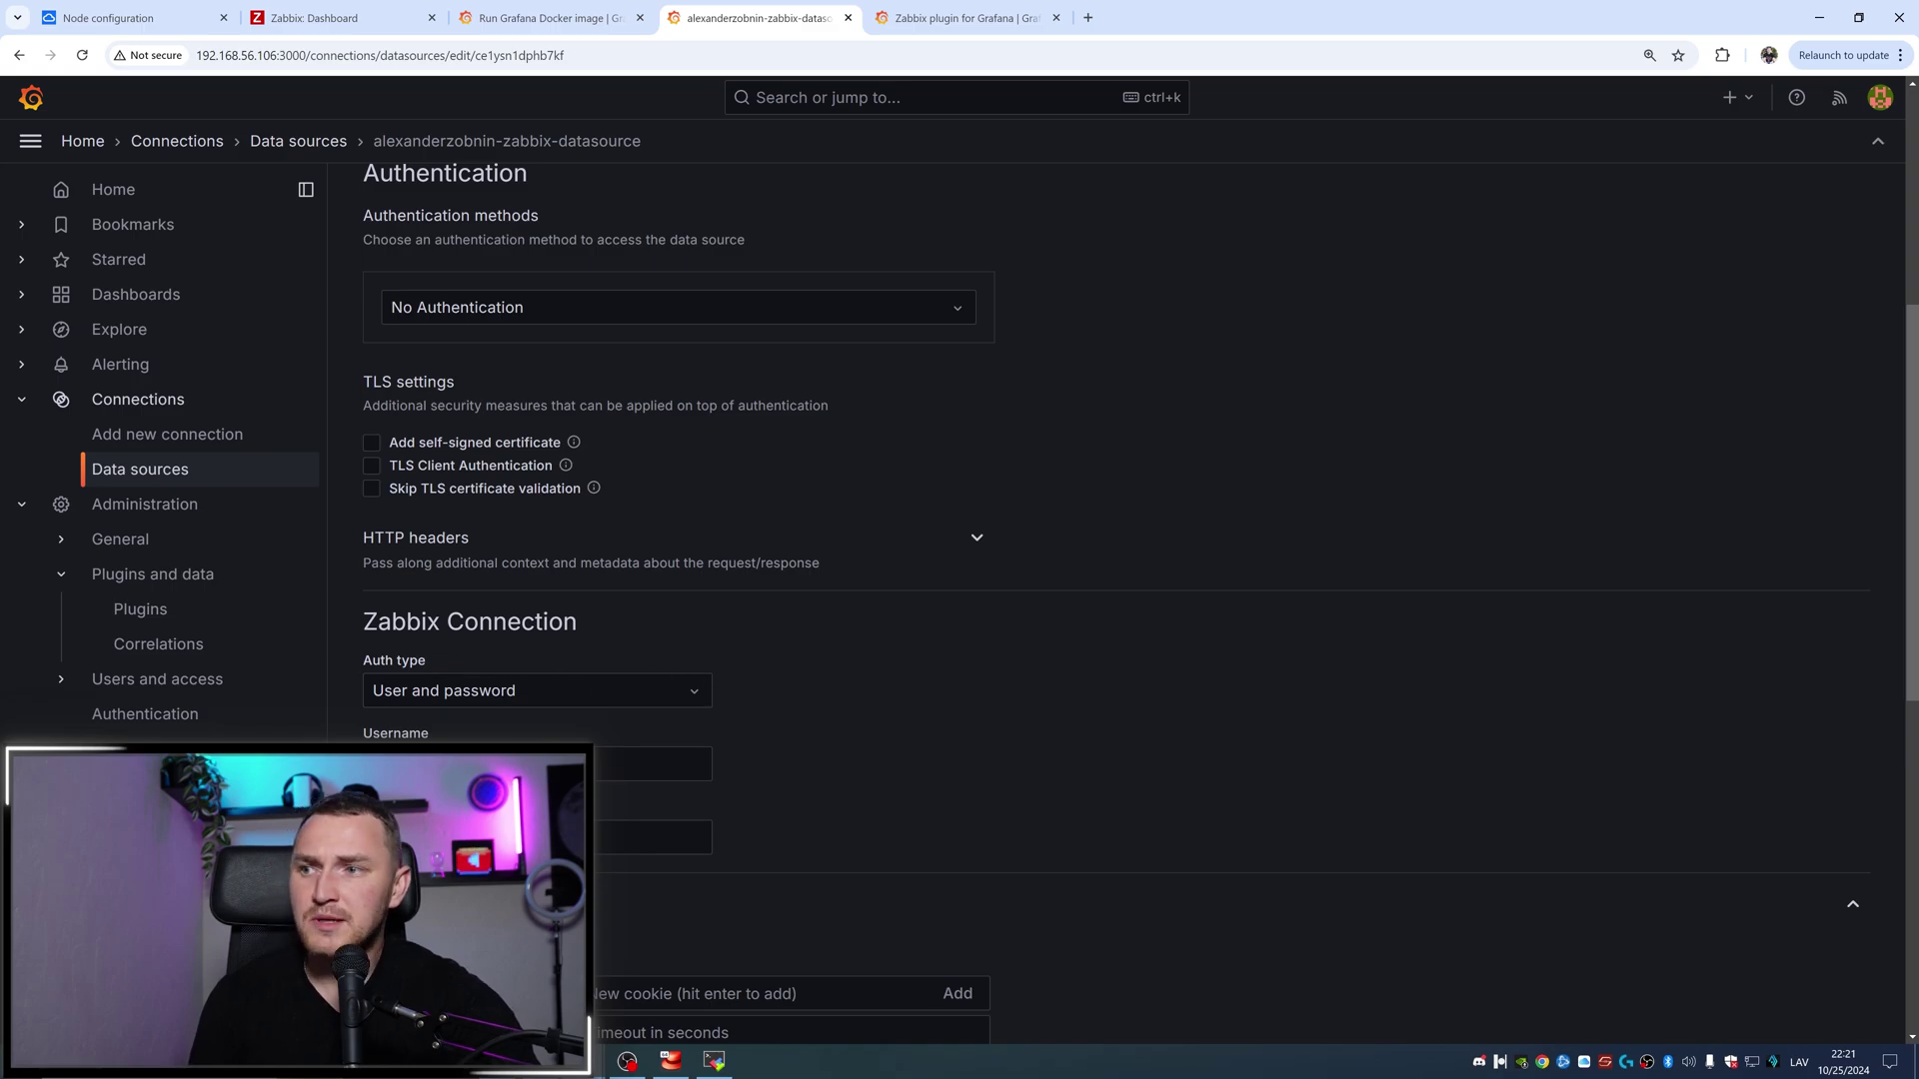
{"action": "left_click_drag", "start_coordinate": [391, 623], "coordinate": [462, 623]}
{"action": "left_click", "coordinate": [599, 689]}
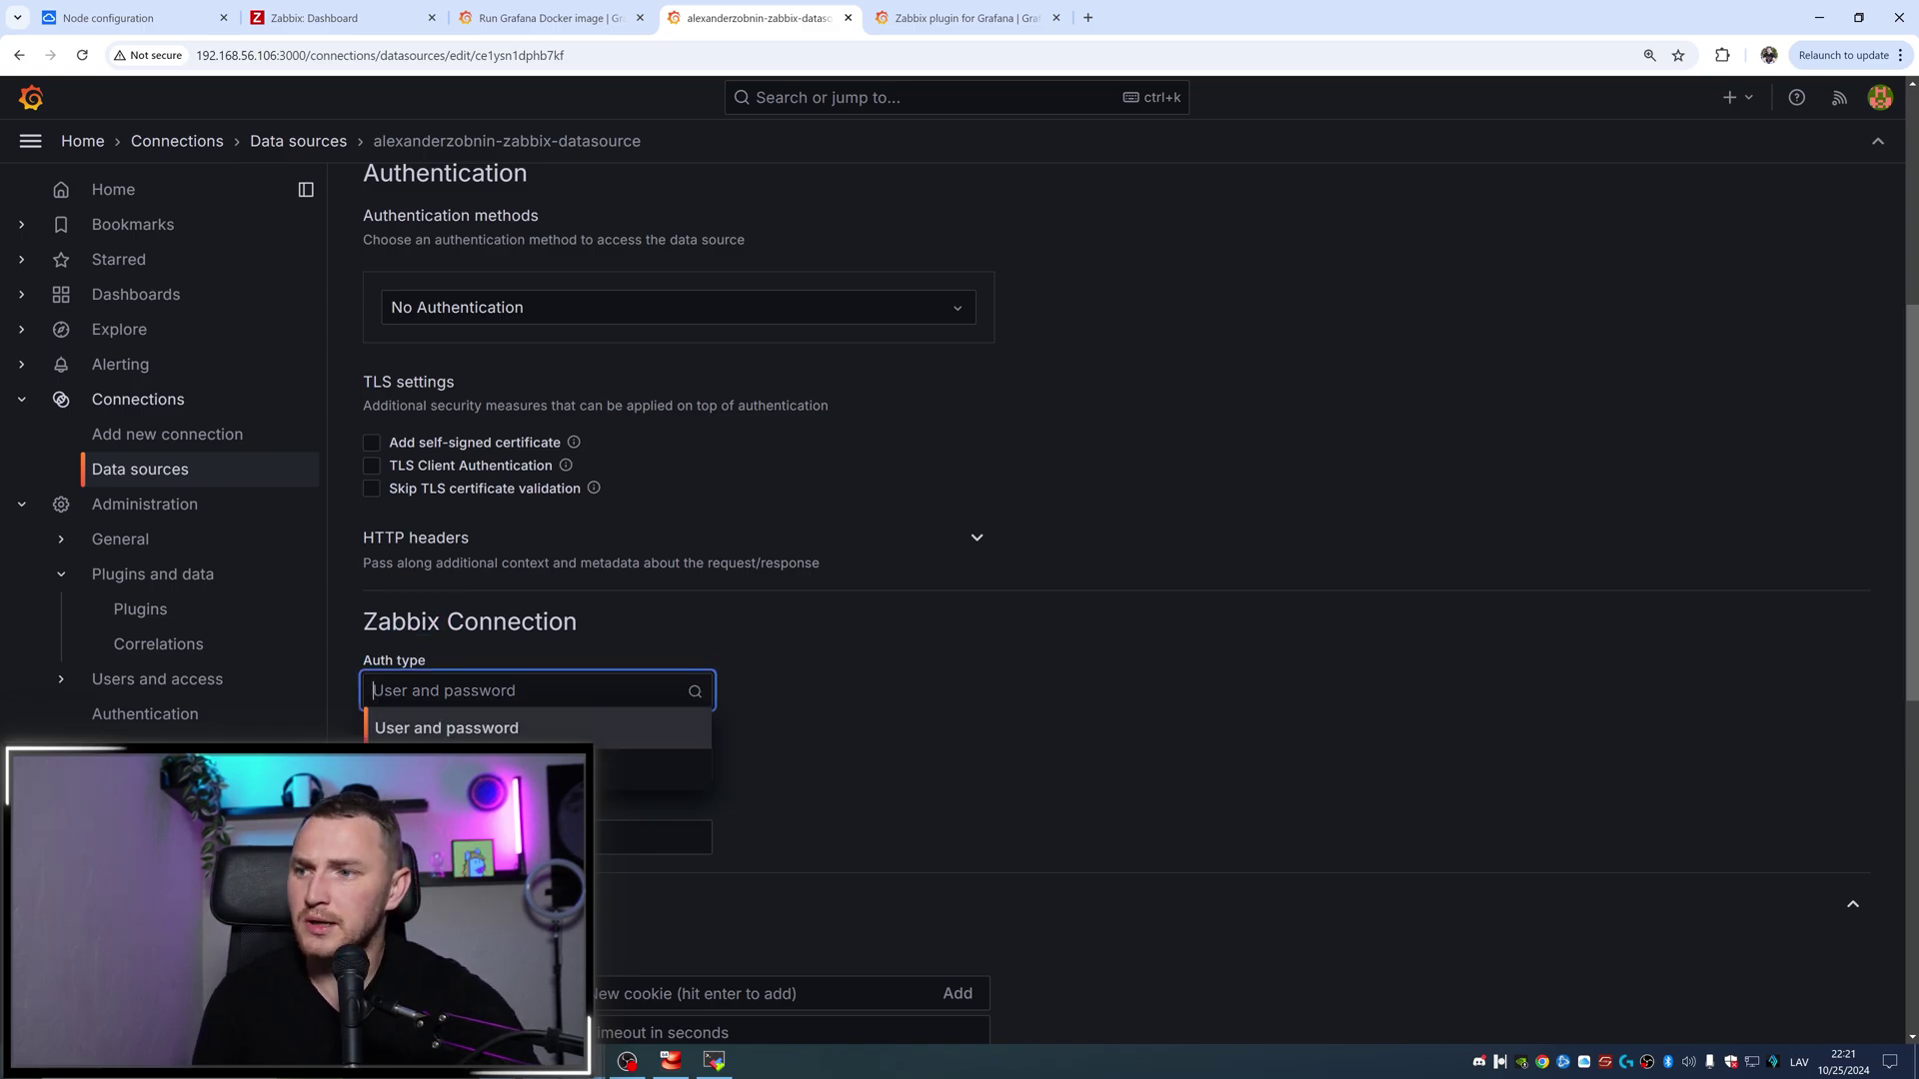
{"action": "left_click", "coordinate": [635, 725]}
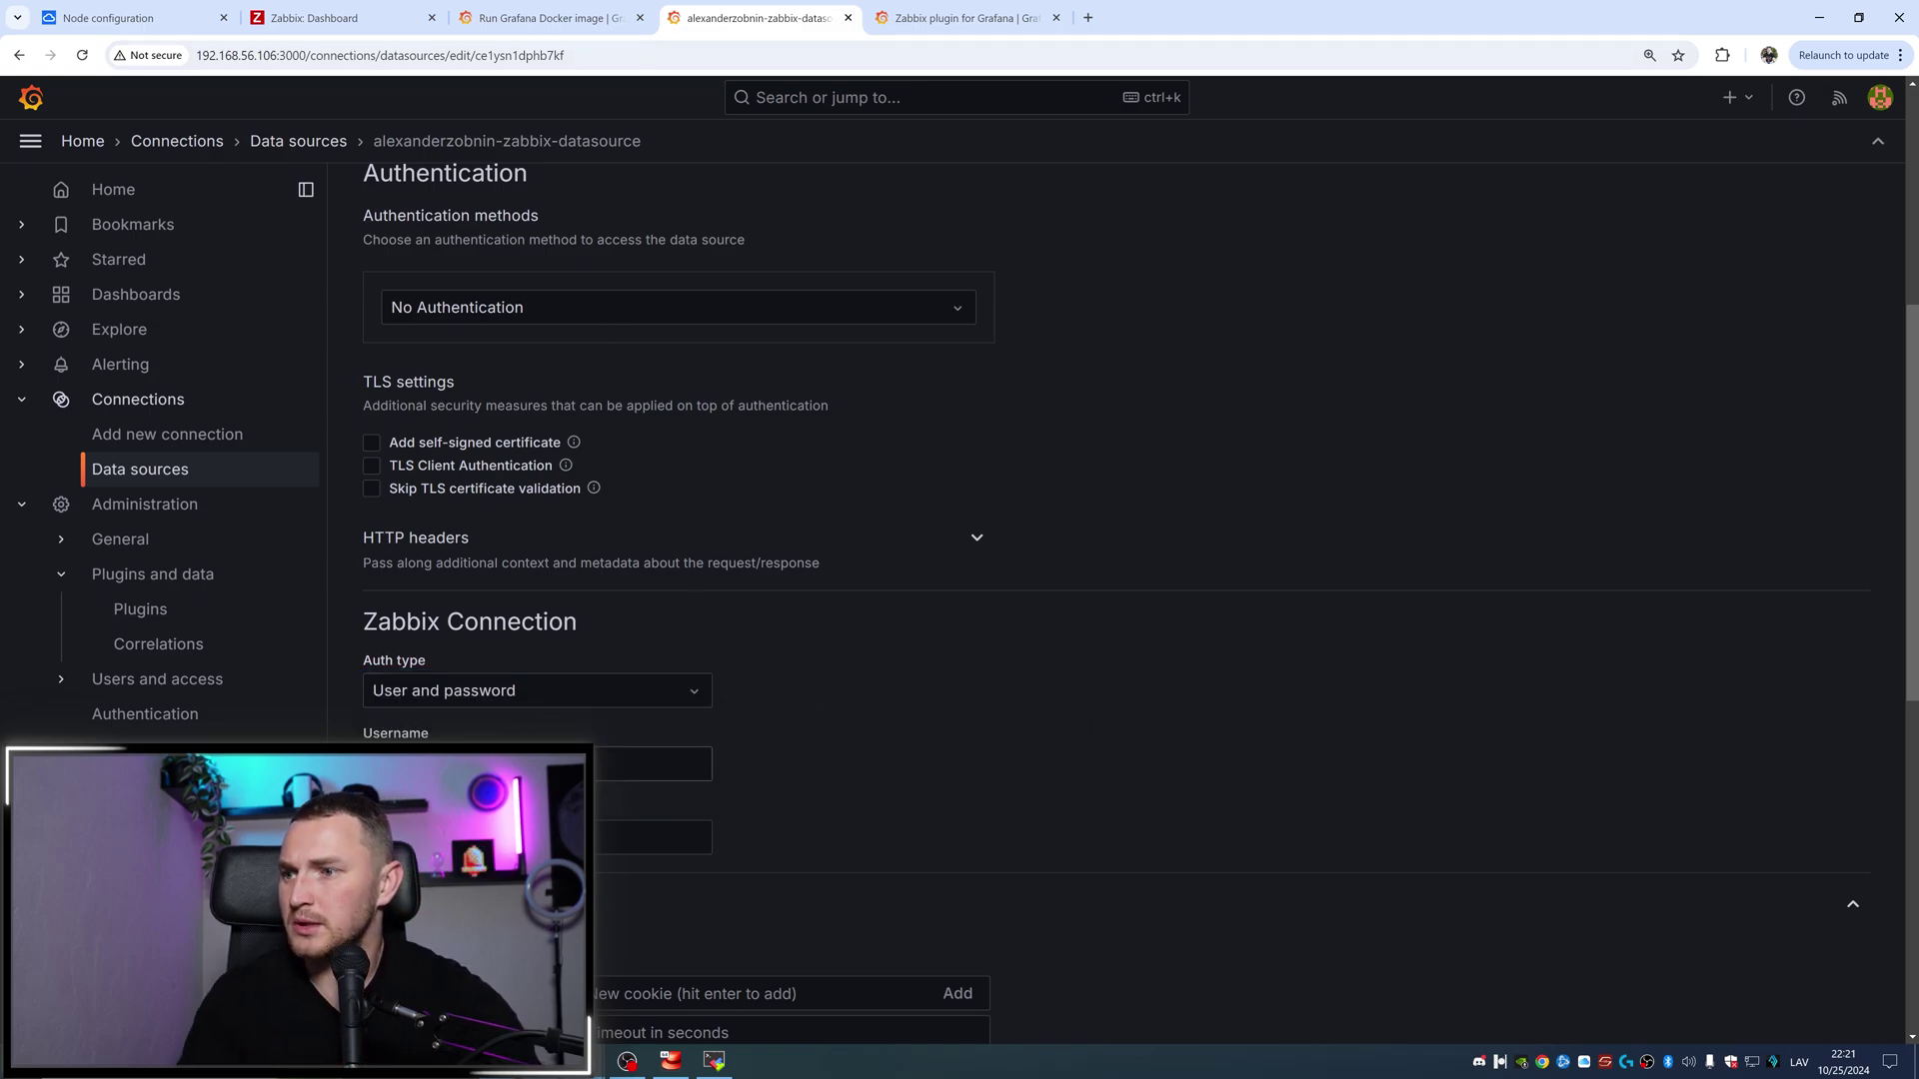
{"action": "left_click", "coordinate": [655, 764]}
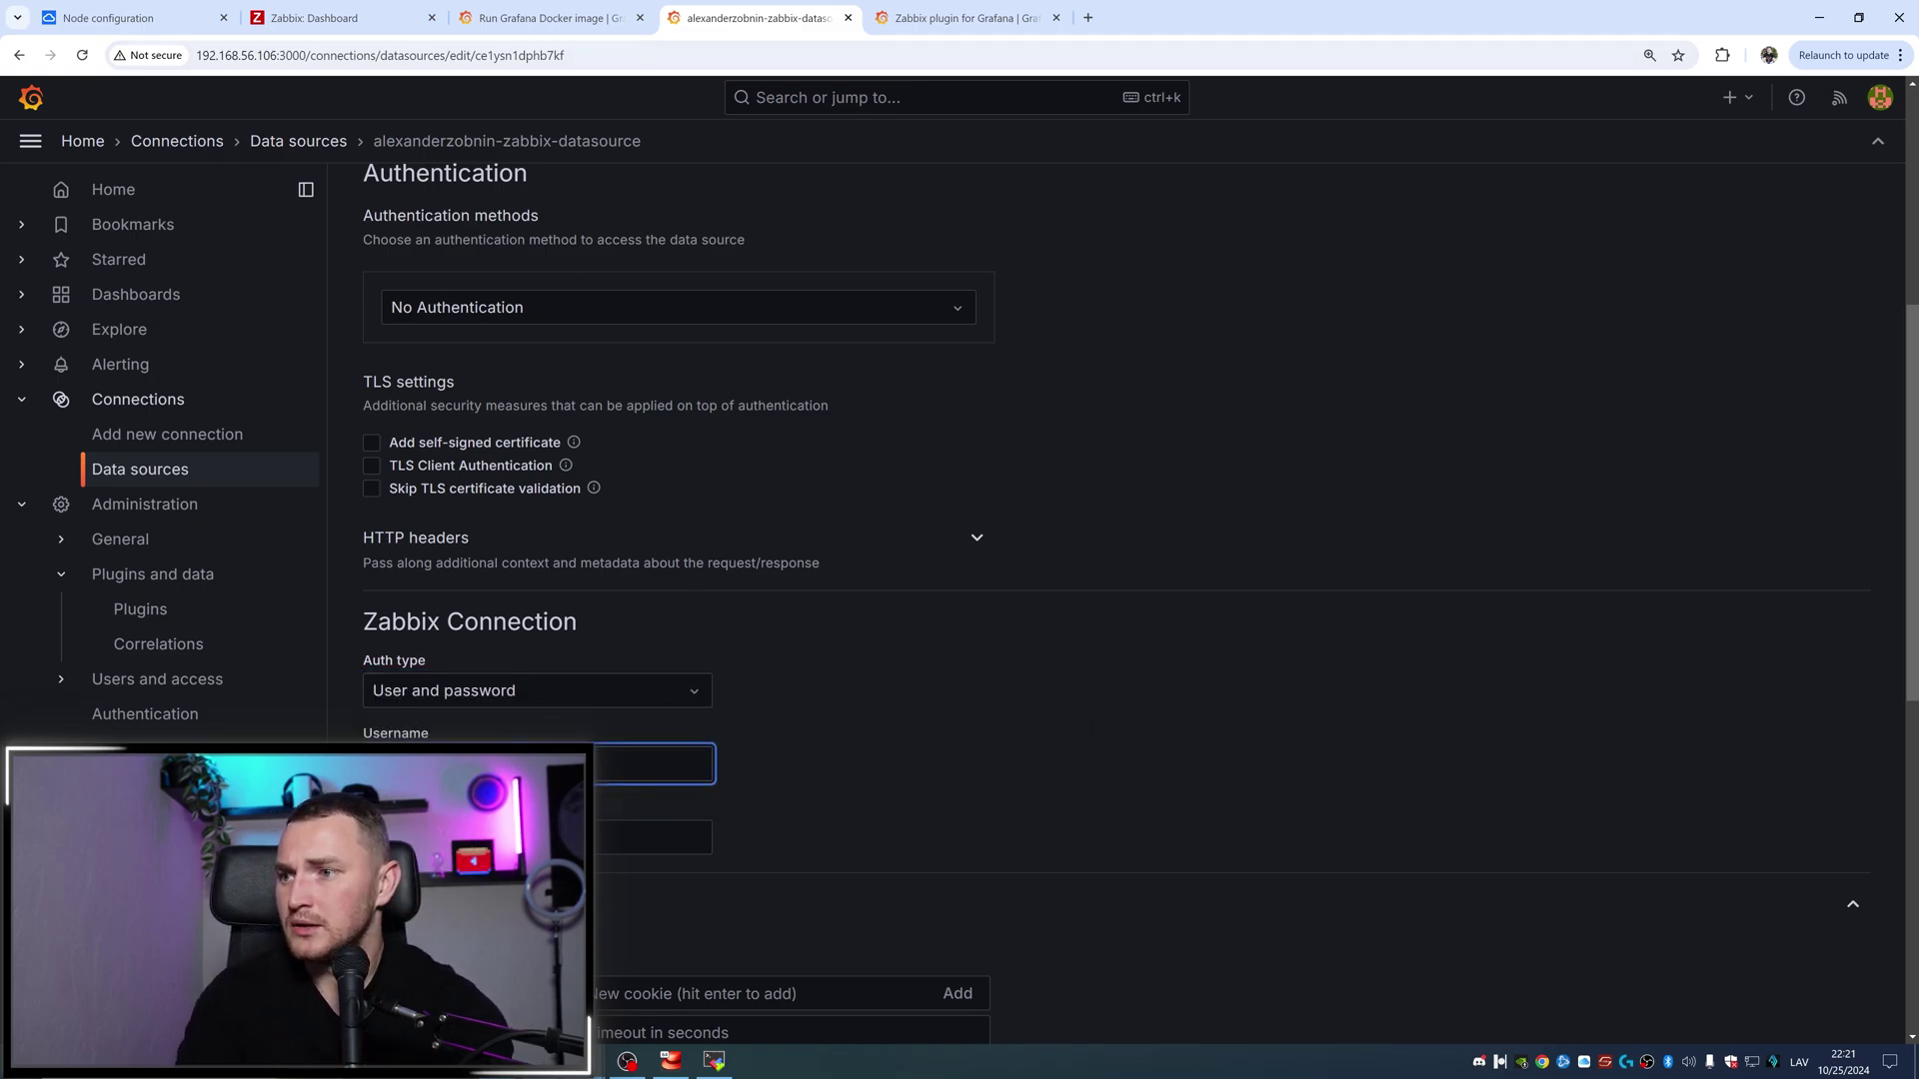
{"action": "left_click", "coordinate": [110, 18]}
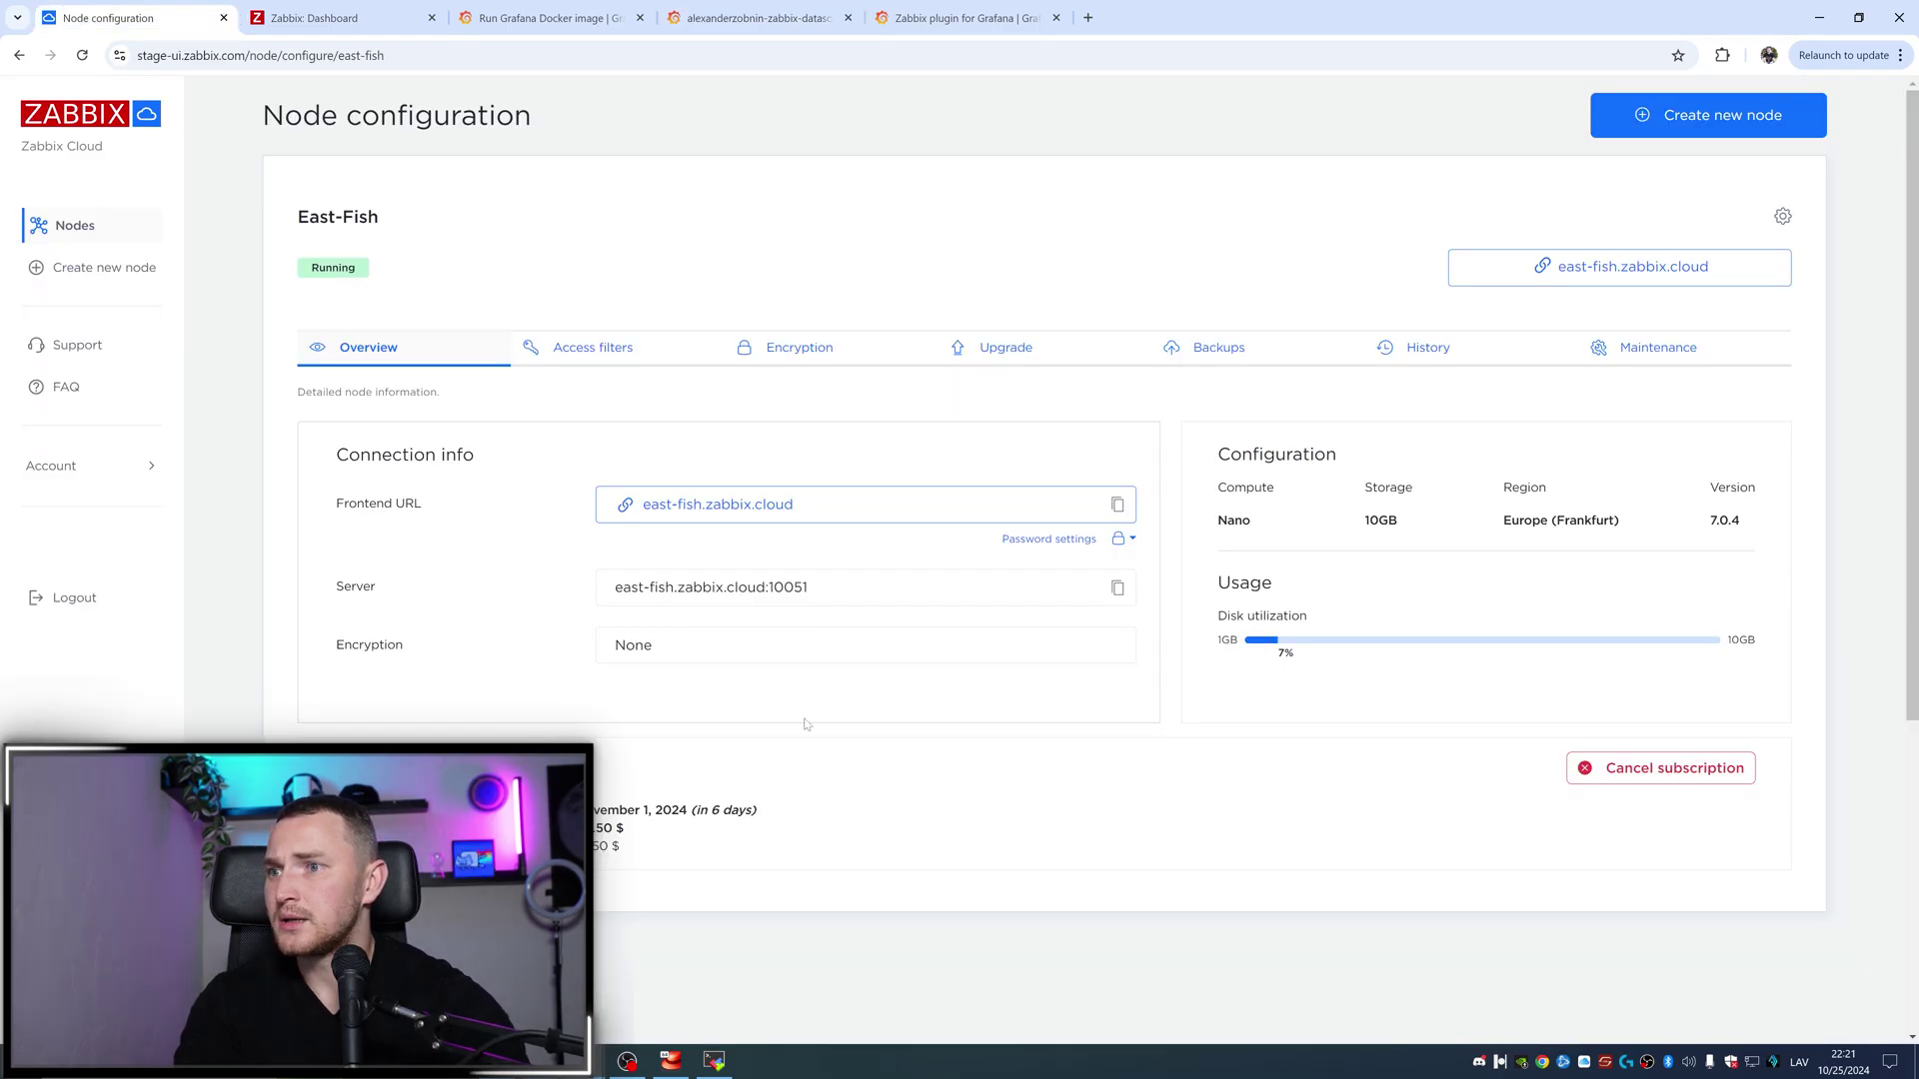
Step: Copy the Zabbix Cloud node's initial password and return to the Grafana data source settings
{"action": "left_click", "coordinate": [1122, 538]}
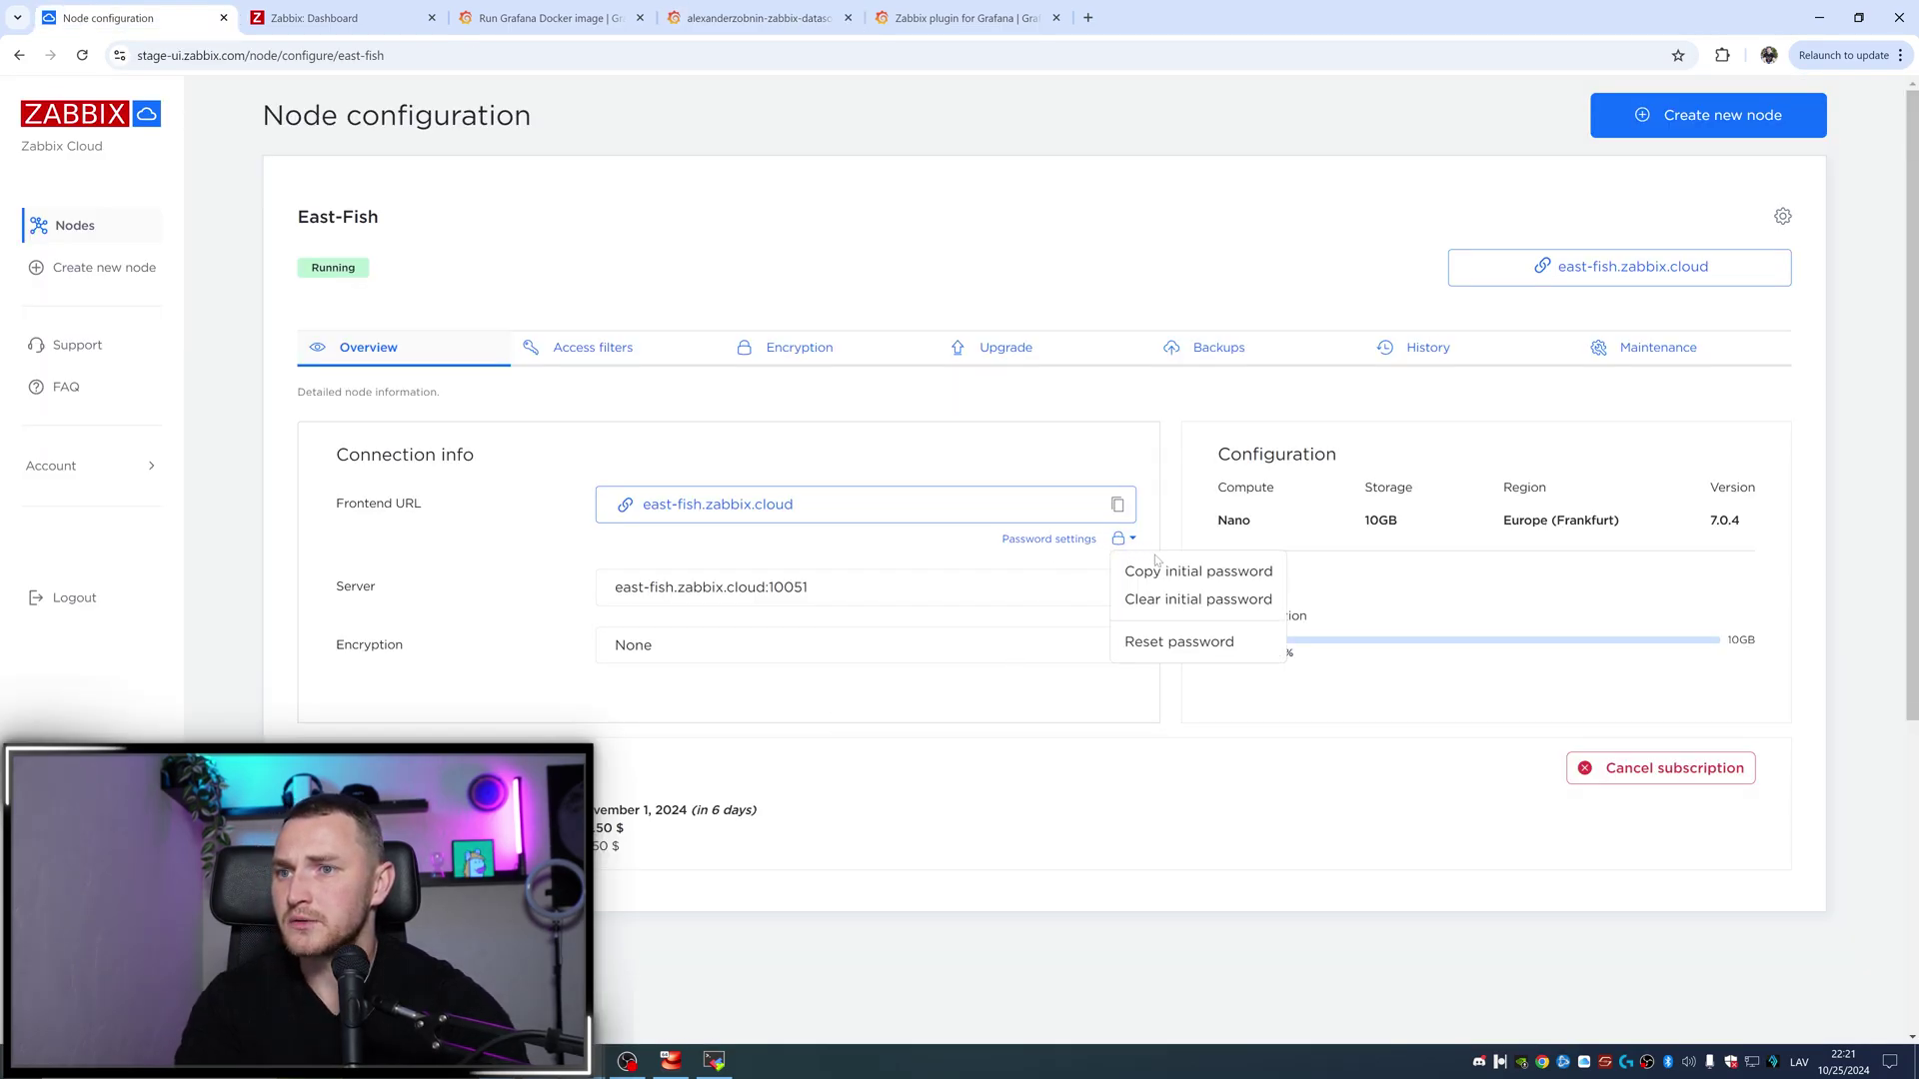
{"action": "left_click", "coordinate": [1169, 574]}
{"action": "left_click", "coordinate": [318, 18]}
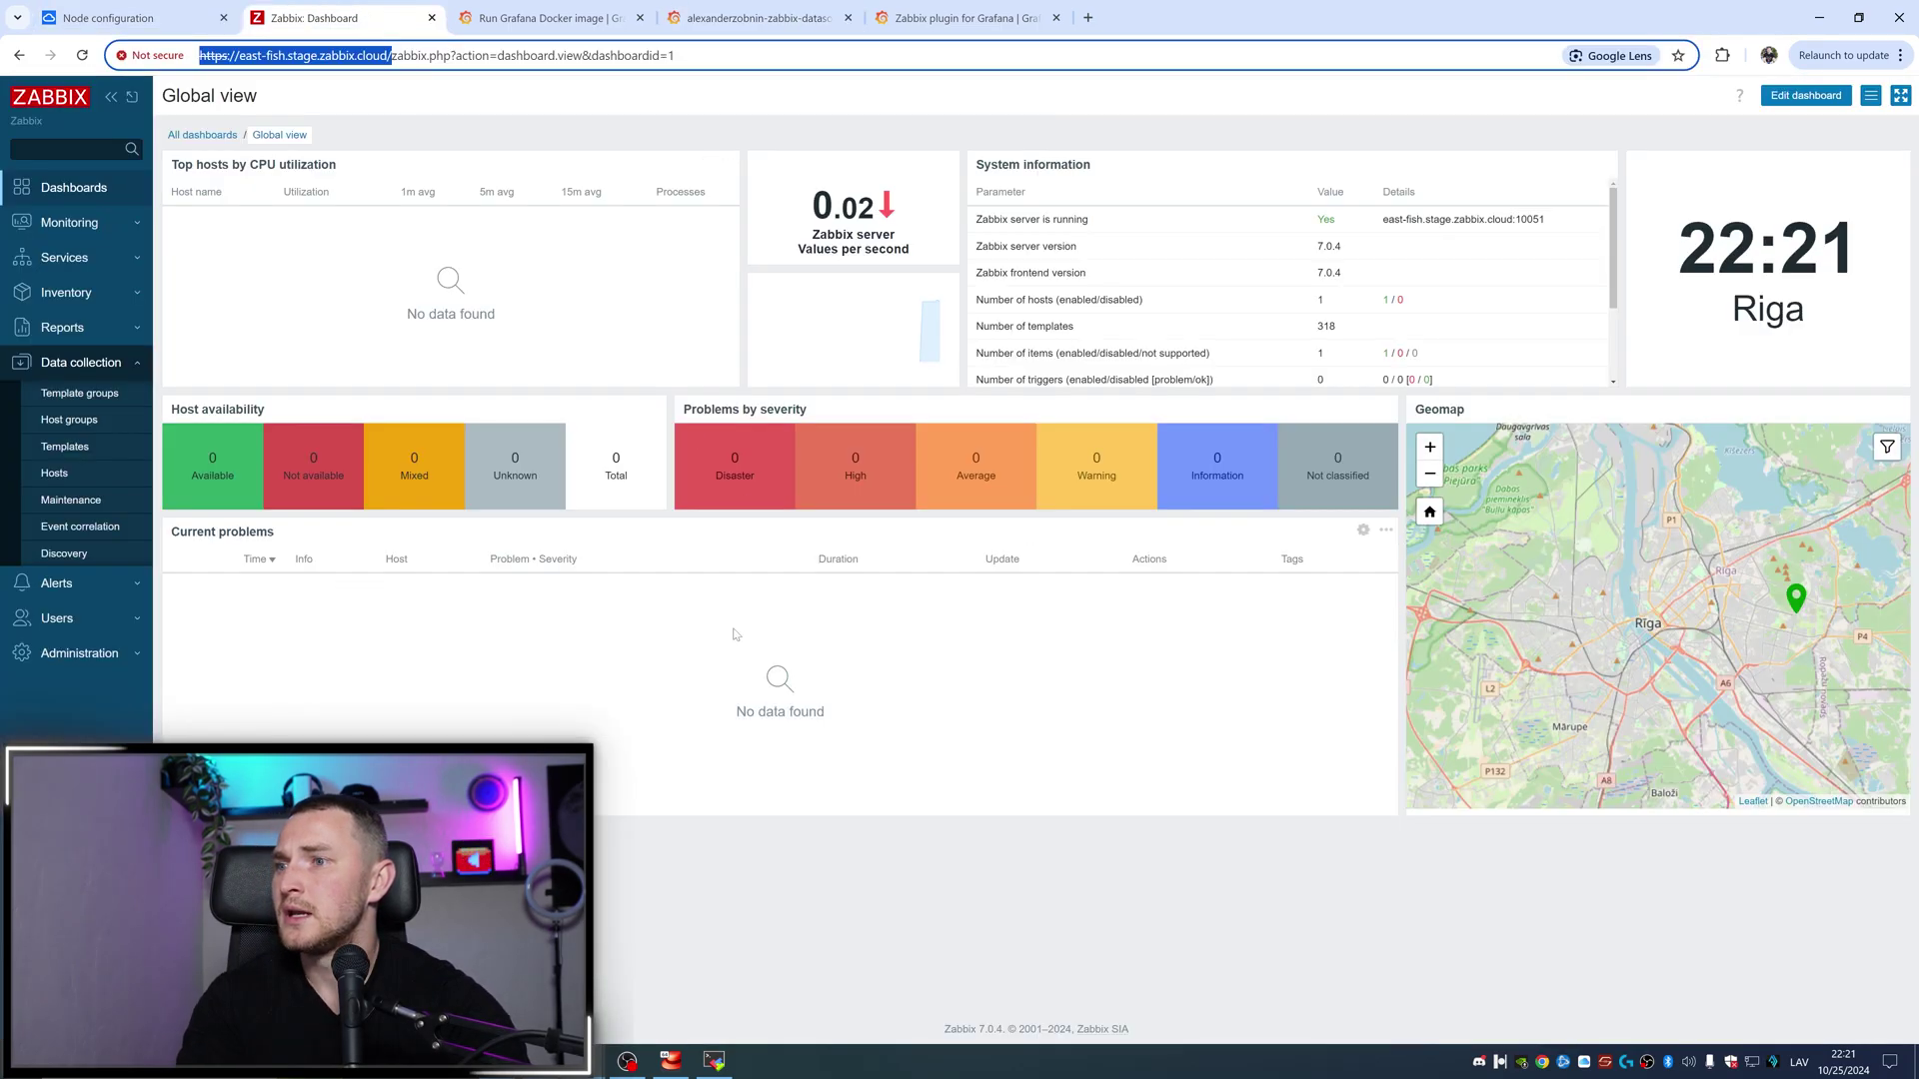
{"action": "left_click", "coordinate": [520, 12]}
{"action": "left_click", "coordinate": [749, 18]}
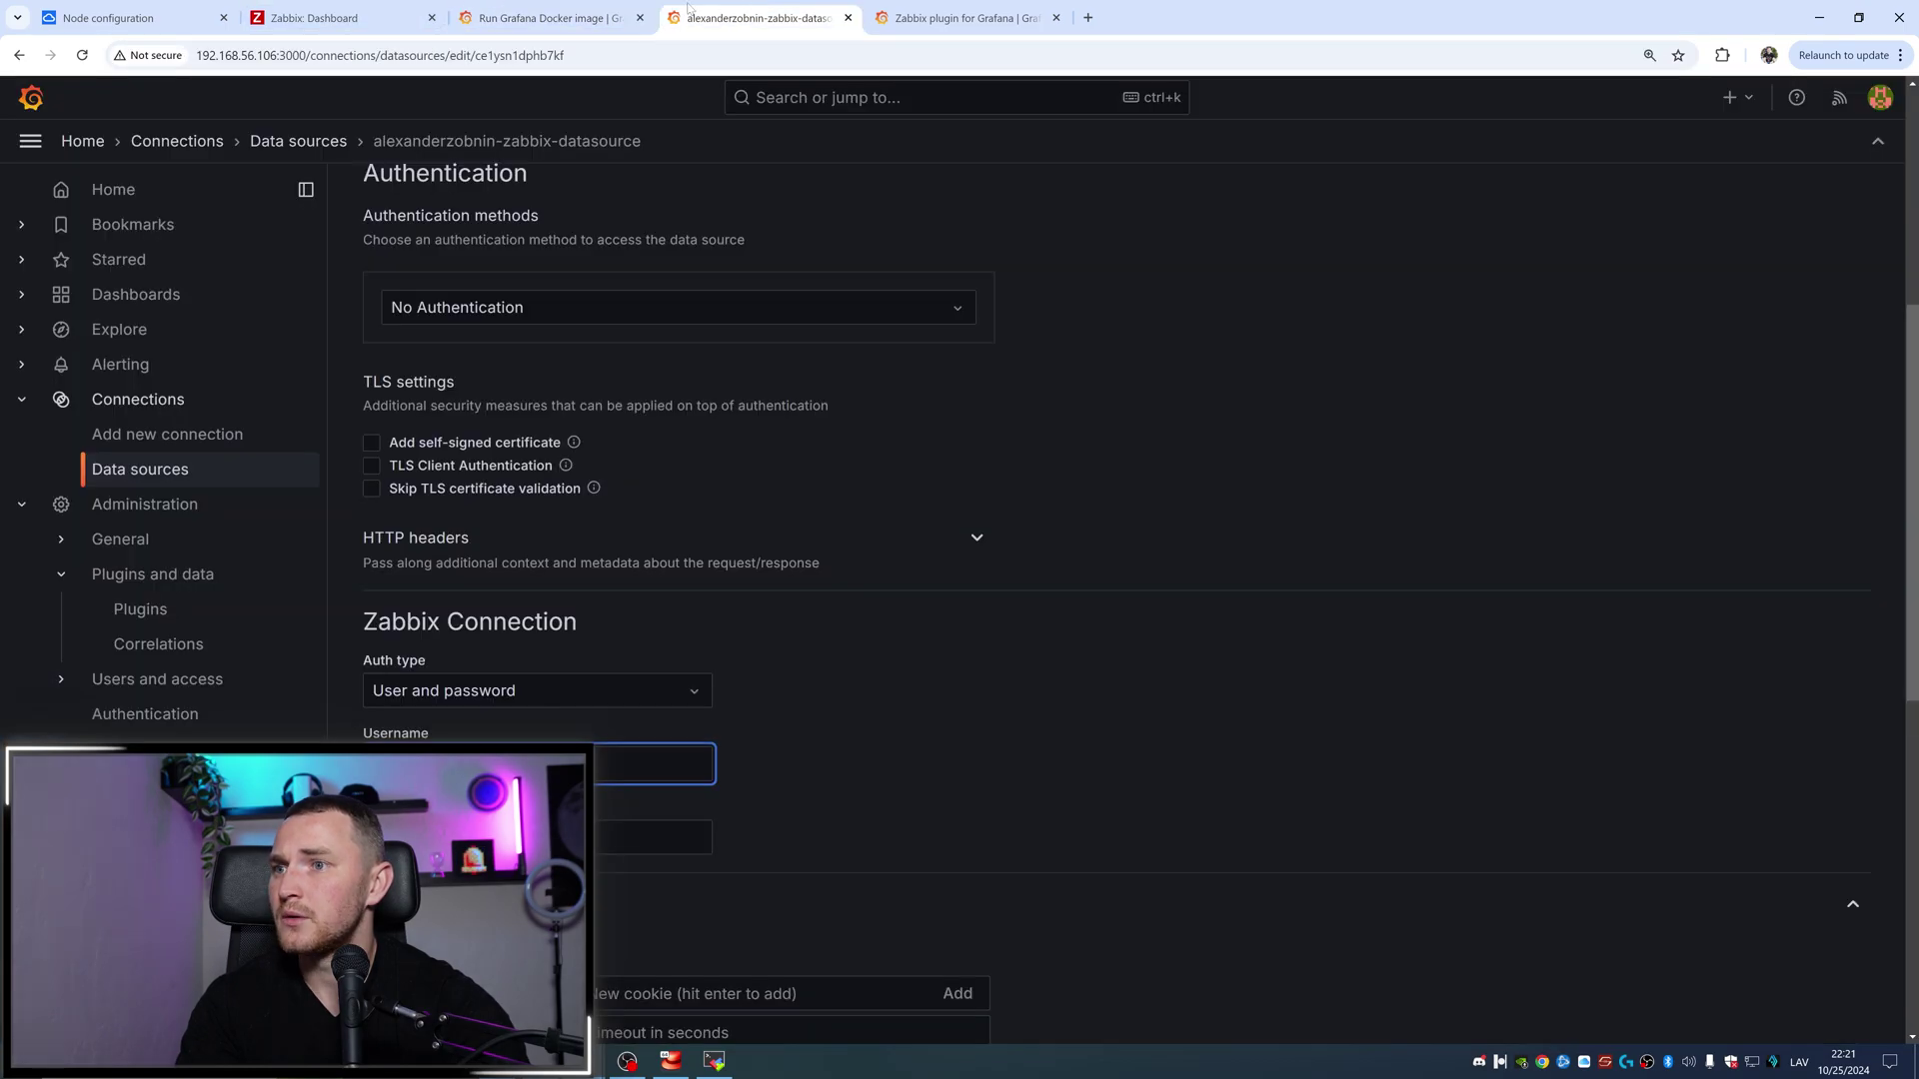
Step: Fill the Zabbix username Admin and password from the saved login, then review the settings
{"action": "left_click", "coordinate": [679, 878]}
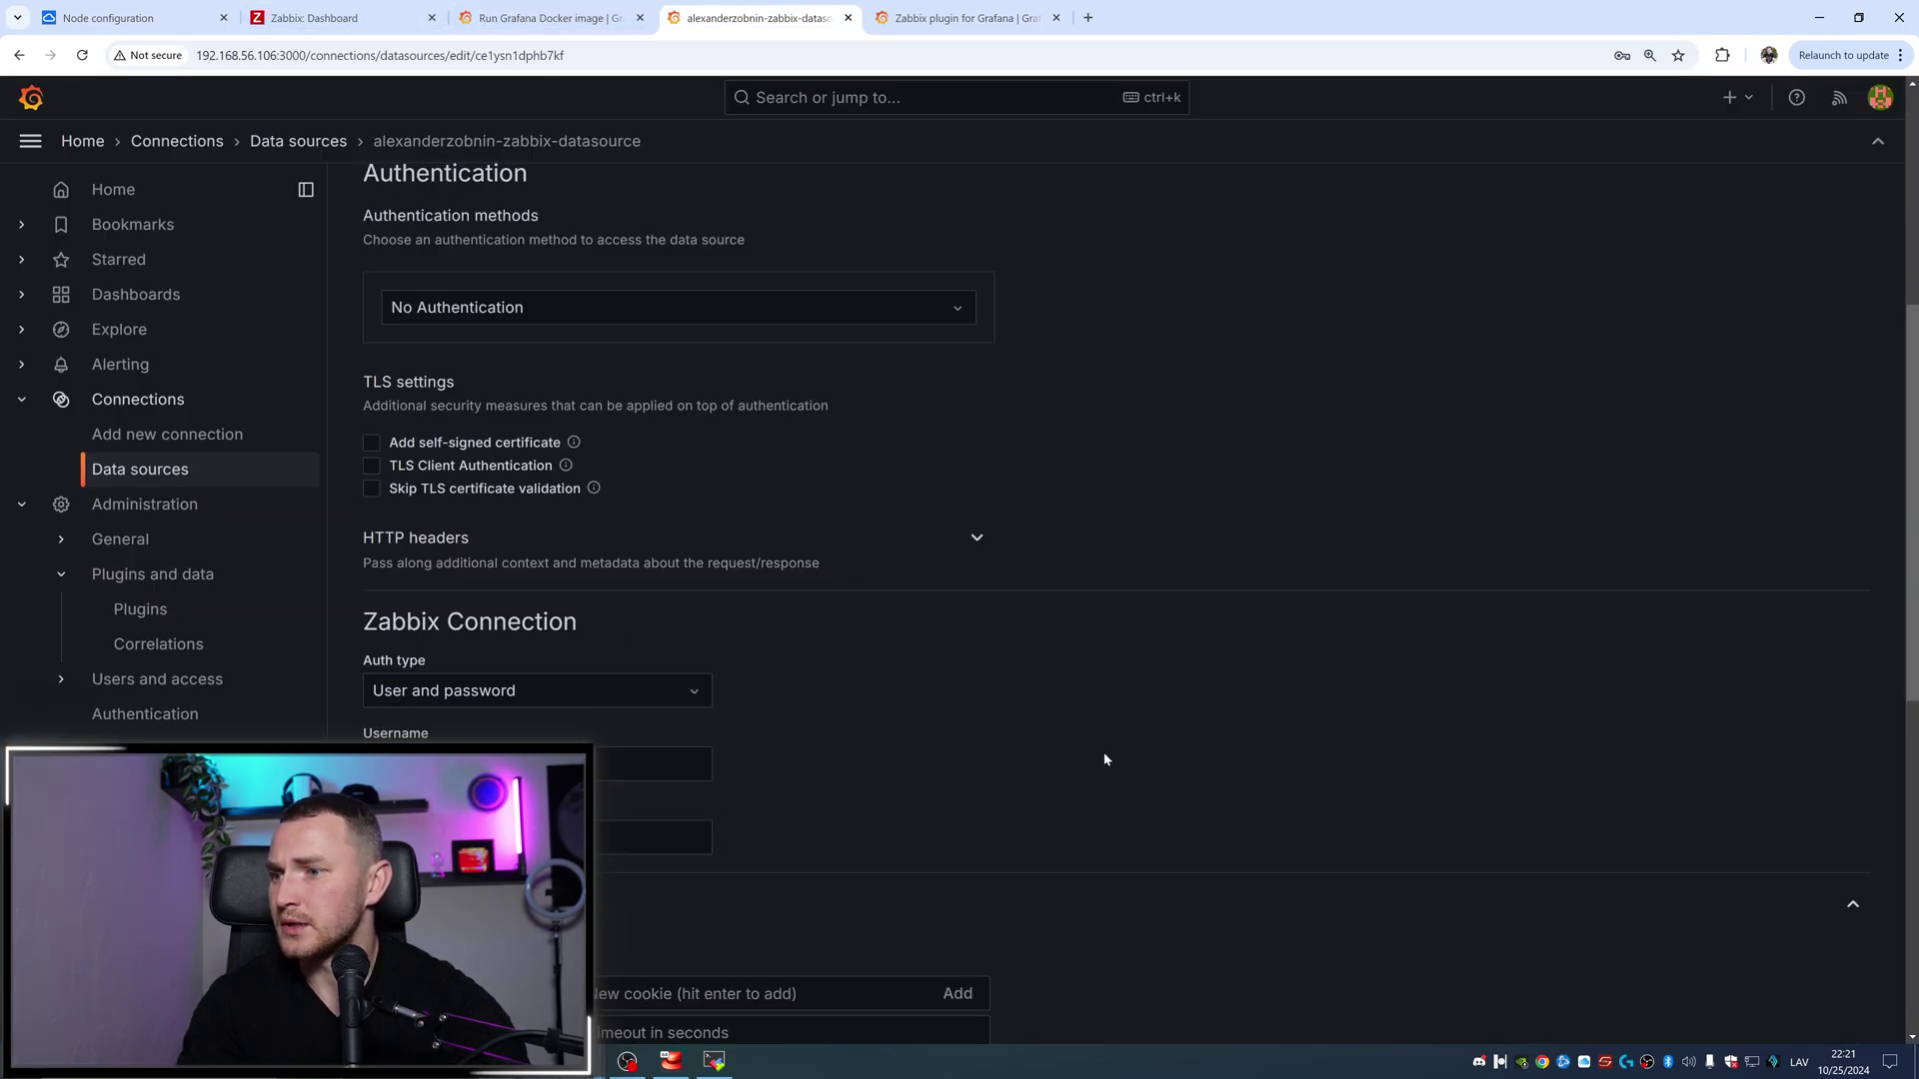
{"action": "scroll", "coordinate": [1103, 752], "scroll_direction": "down", "scroll_amount": 3}
{"action": "scroll", "coordinate": [1105, 758], "scroll_direction": "down", "scroll_amount": 3}
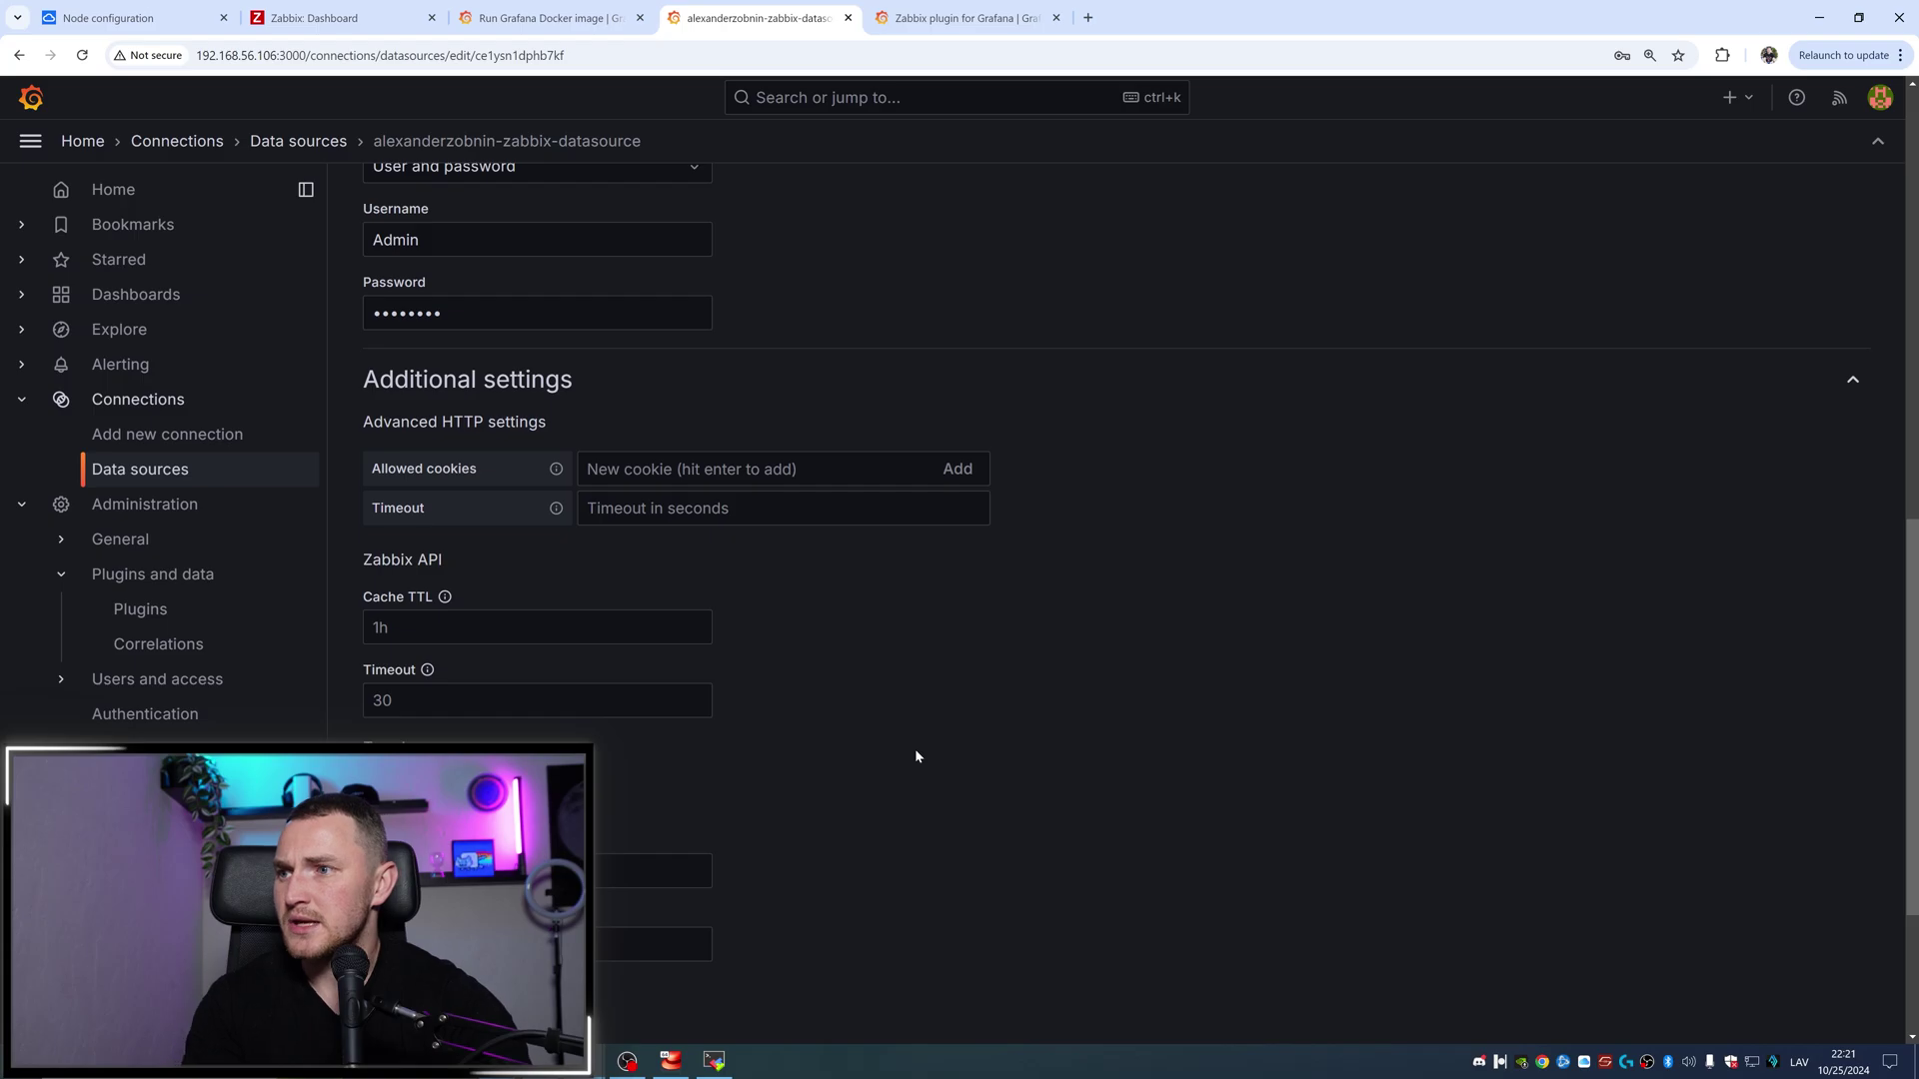
{"action": "scroll", "coordinate": [991, 765], "scroll_direction": "down", "scroll_amount": 3}
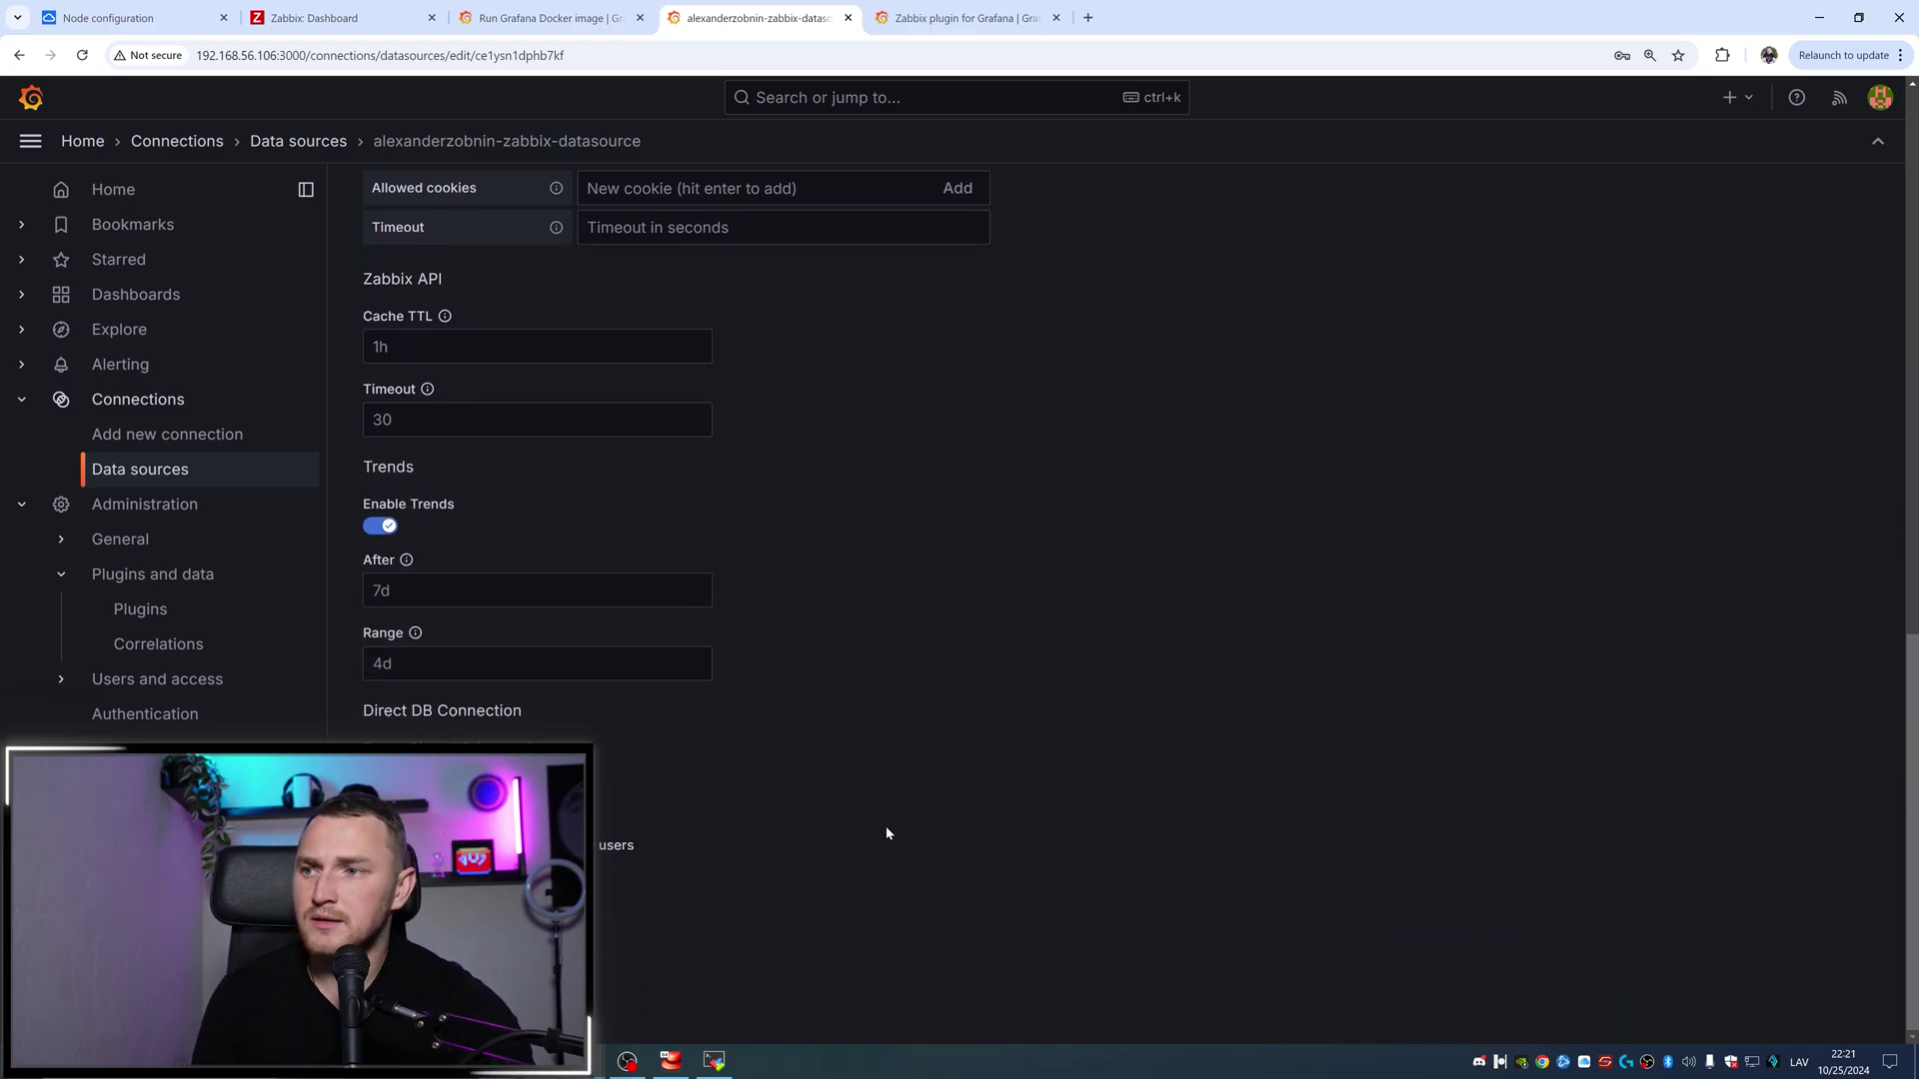
{"action": "scroll", "coordinate": [889, 830], "scroll_direction": "up", "scroll_amount": 10}
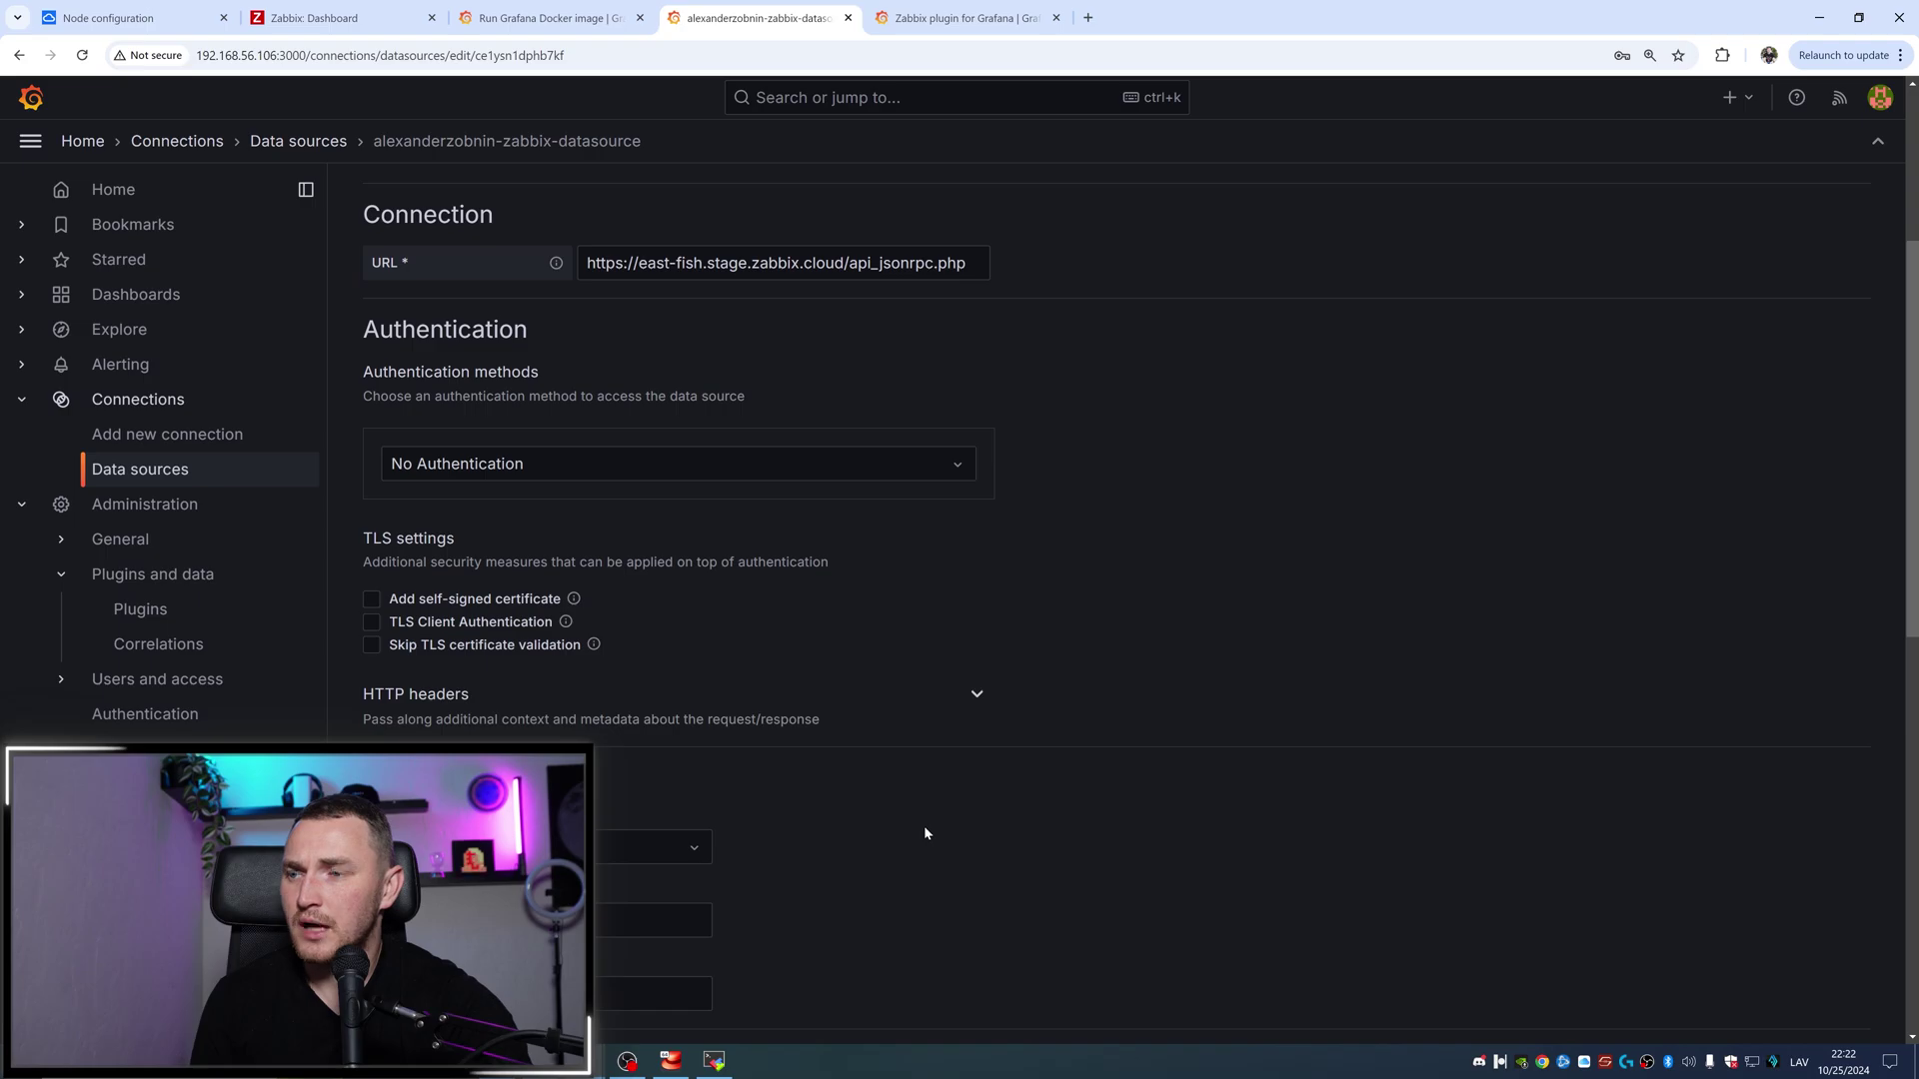
{"action": "scroll", "coordinate": [923, 826], "scroll_direction": "up", "scroll_amount": 4}
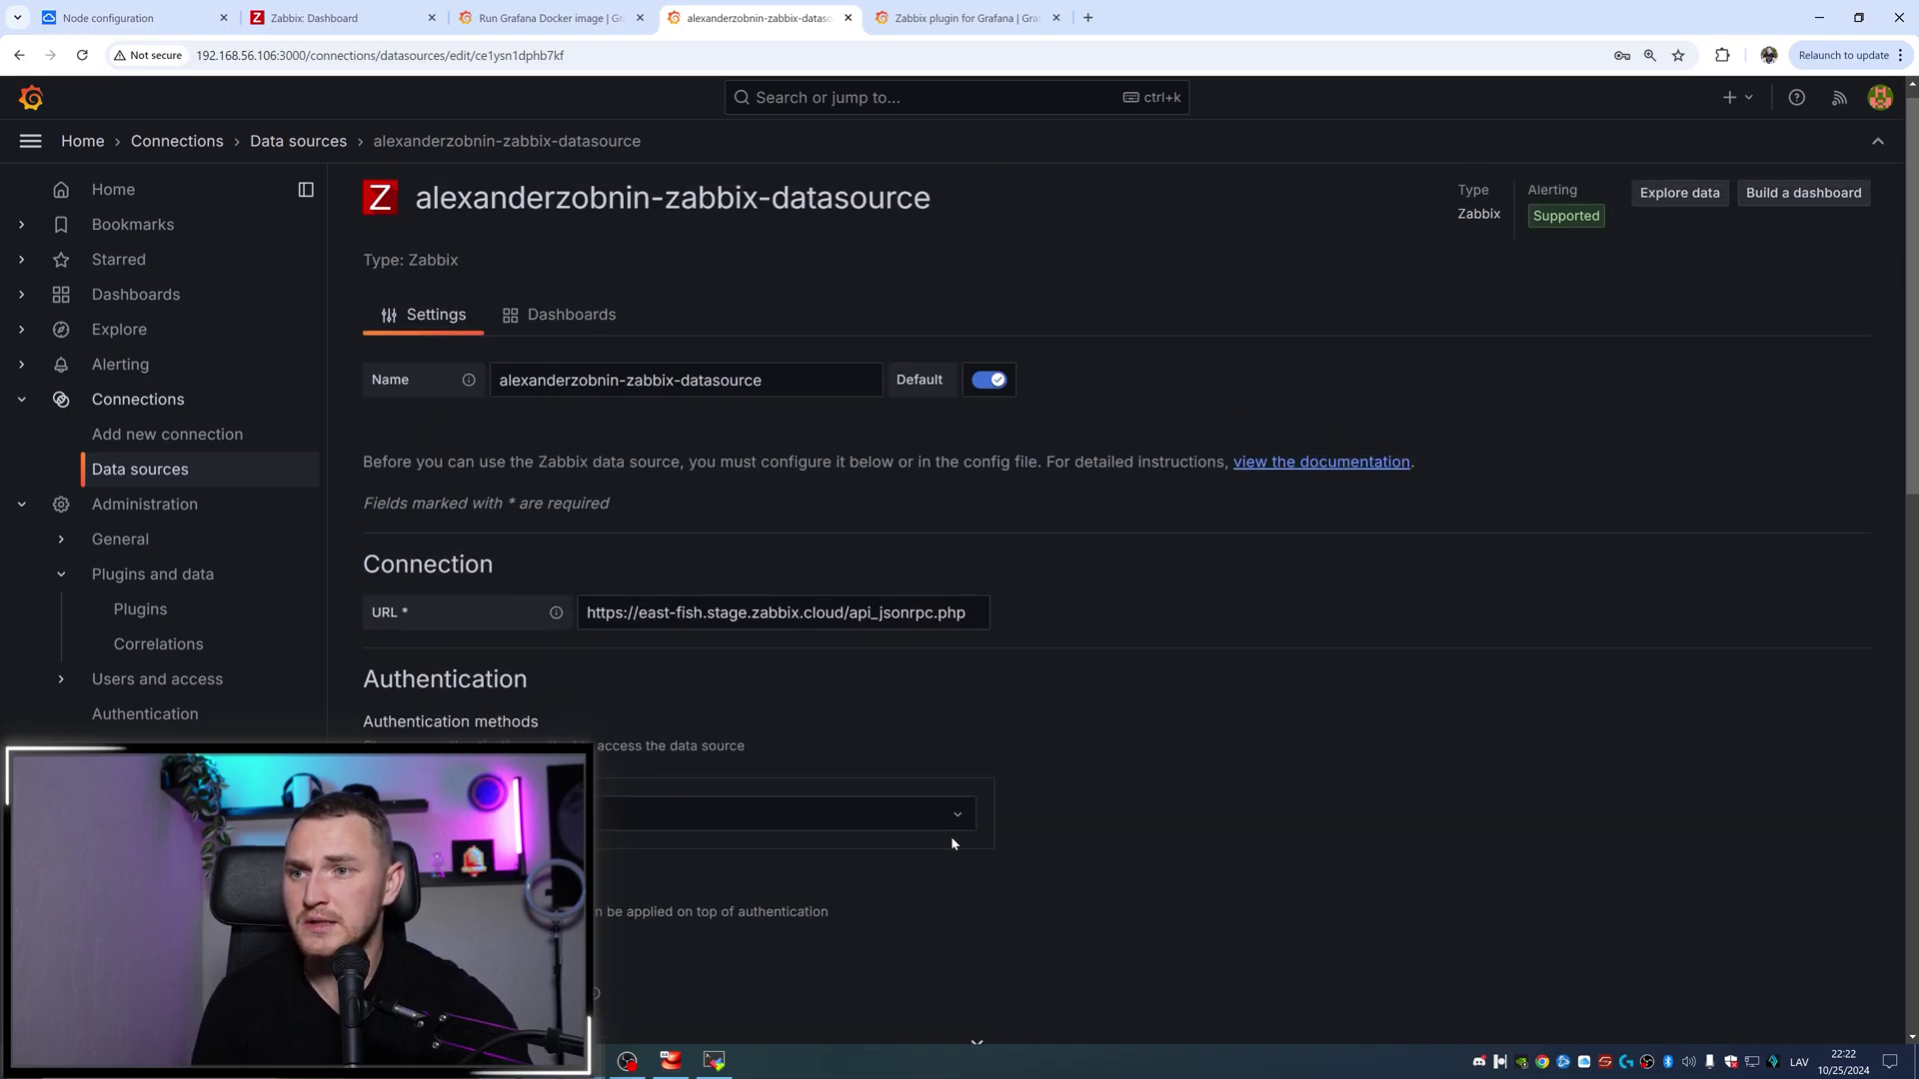
{"action": "scroll", "coordinate": [951, 842], "scroll_direction": "down", "scroll_amount": 5}
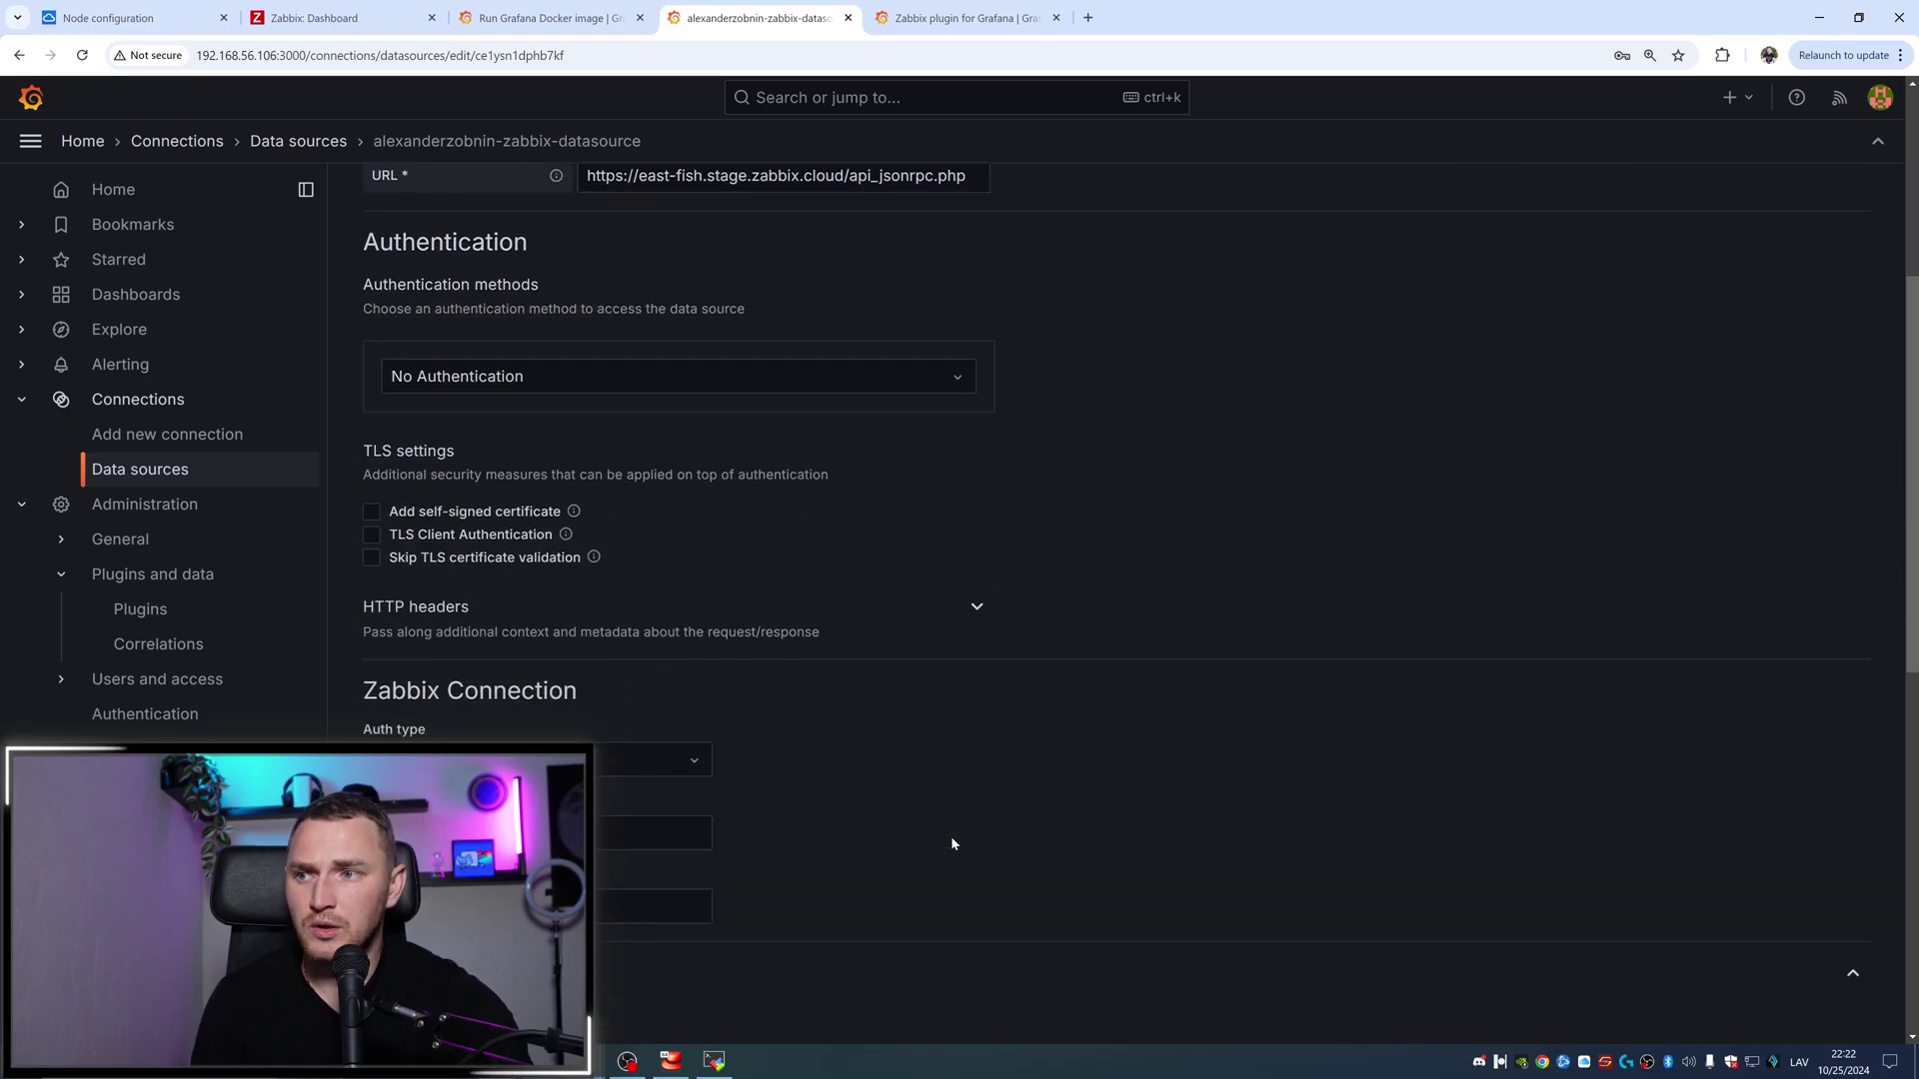
{"action": "scroll", "coordinate": [952, 844], "scroll_direction": "down", "scroll_amount": 8}
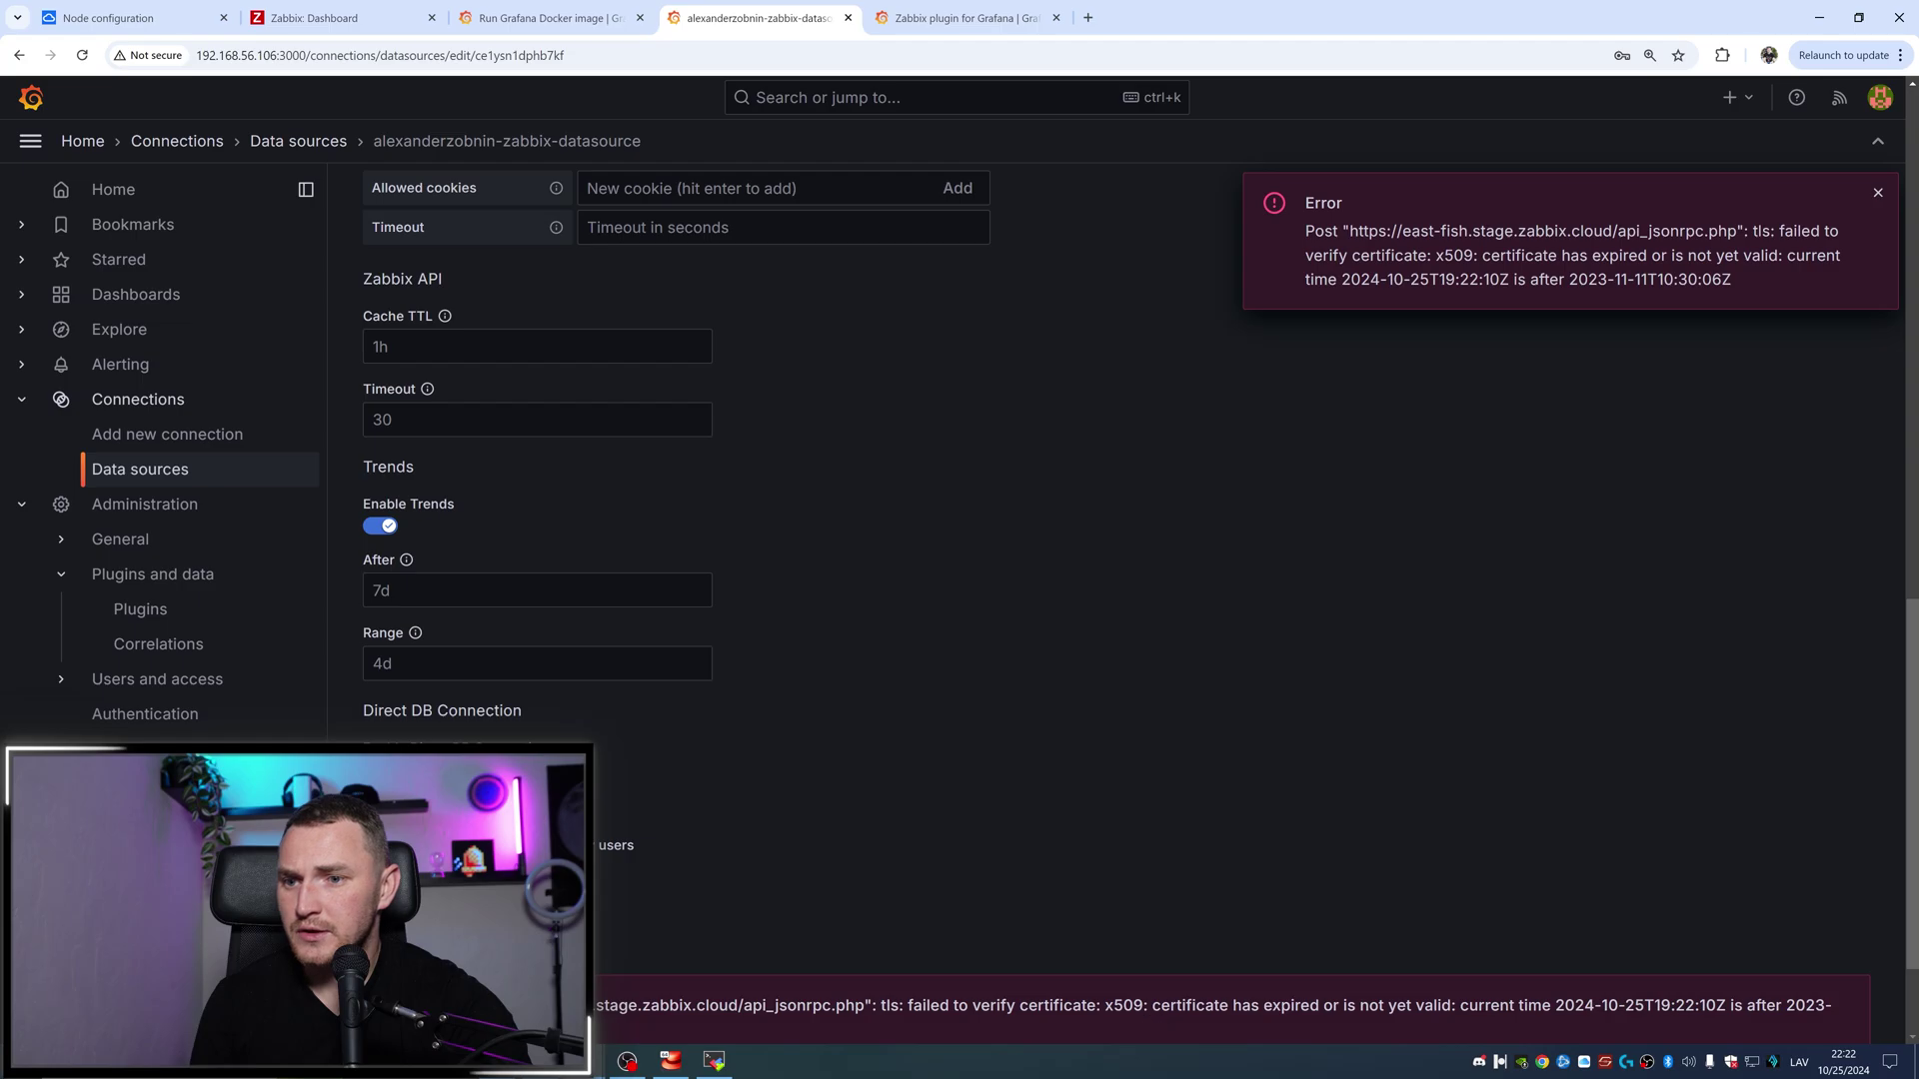
Step: Note the expired x509 certificate error and enable 'Skip TLS certificate validation'
{"action": "left_click_drag", "start_coordinate": [1081, 1008], "coordinate": [1384, 1032]}
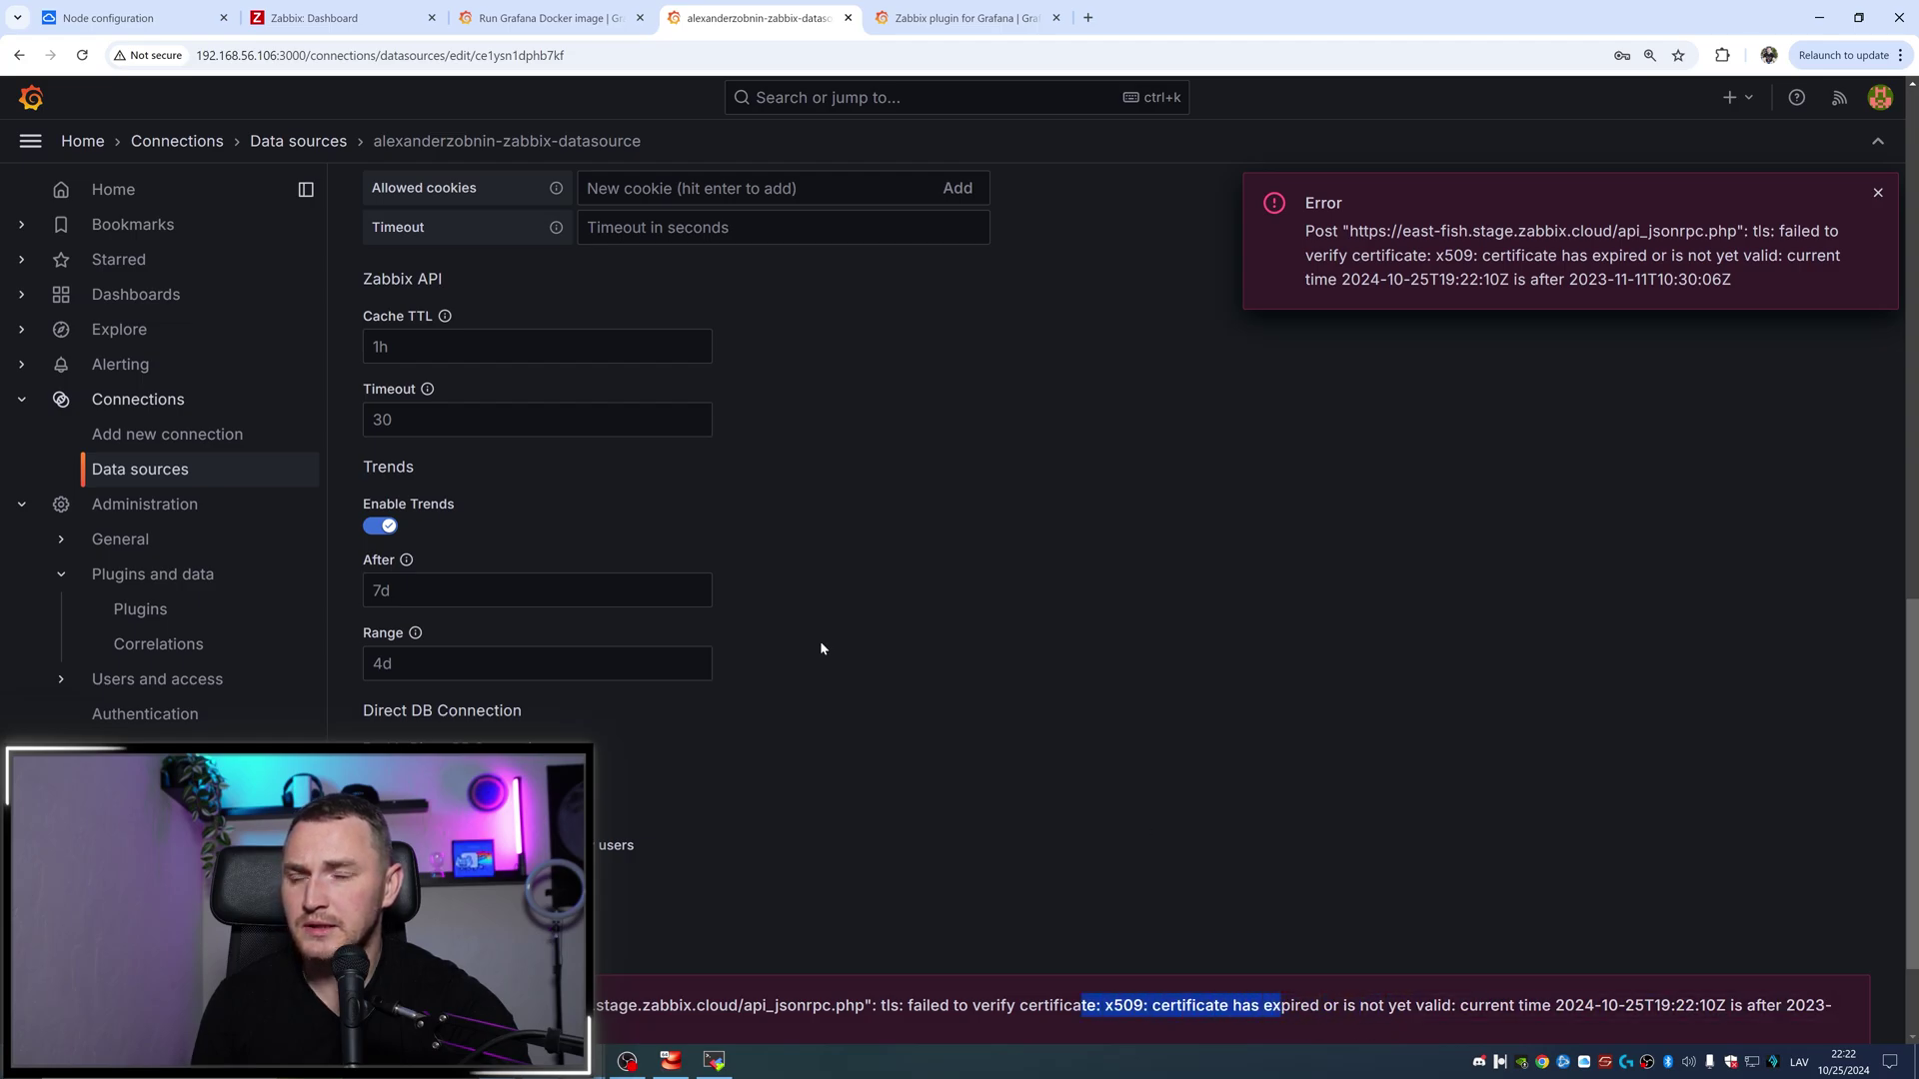
{"action": "scroll", "coordinate": [711, 577], "scroll_direction": "up", "scroll_amount": 3}
{"action": "scroll", "coordinate": [631, 604], "scroll_direction": "up", "scroll_amount": 2}
{"action": "scroll", "coordinate": [632, 609], "scroll_direction": "up", "scroll_amount": 2}
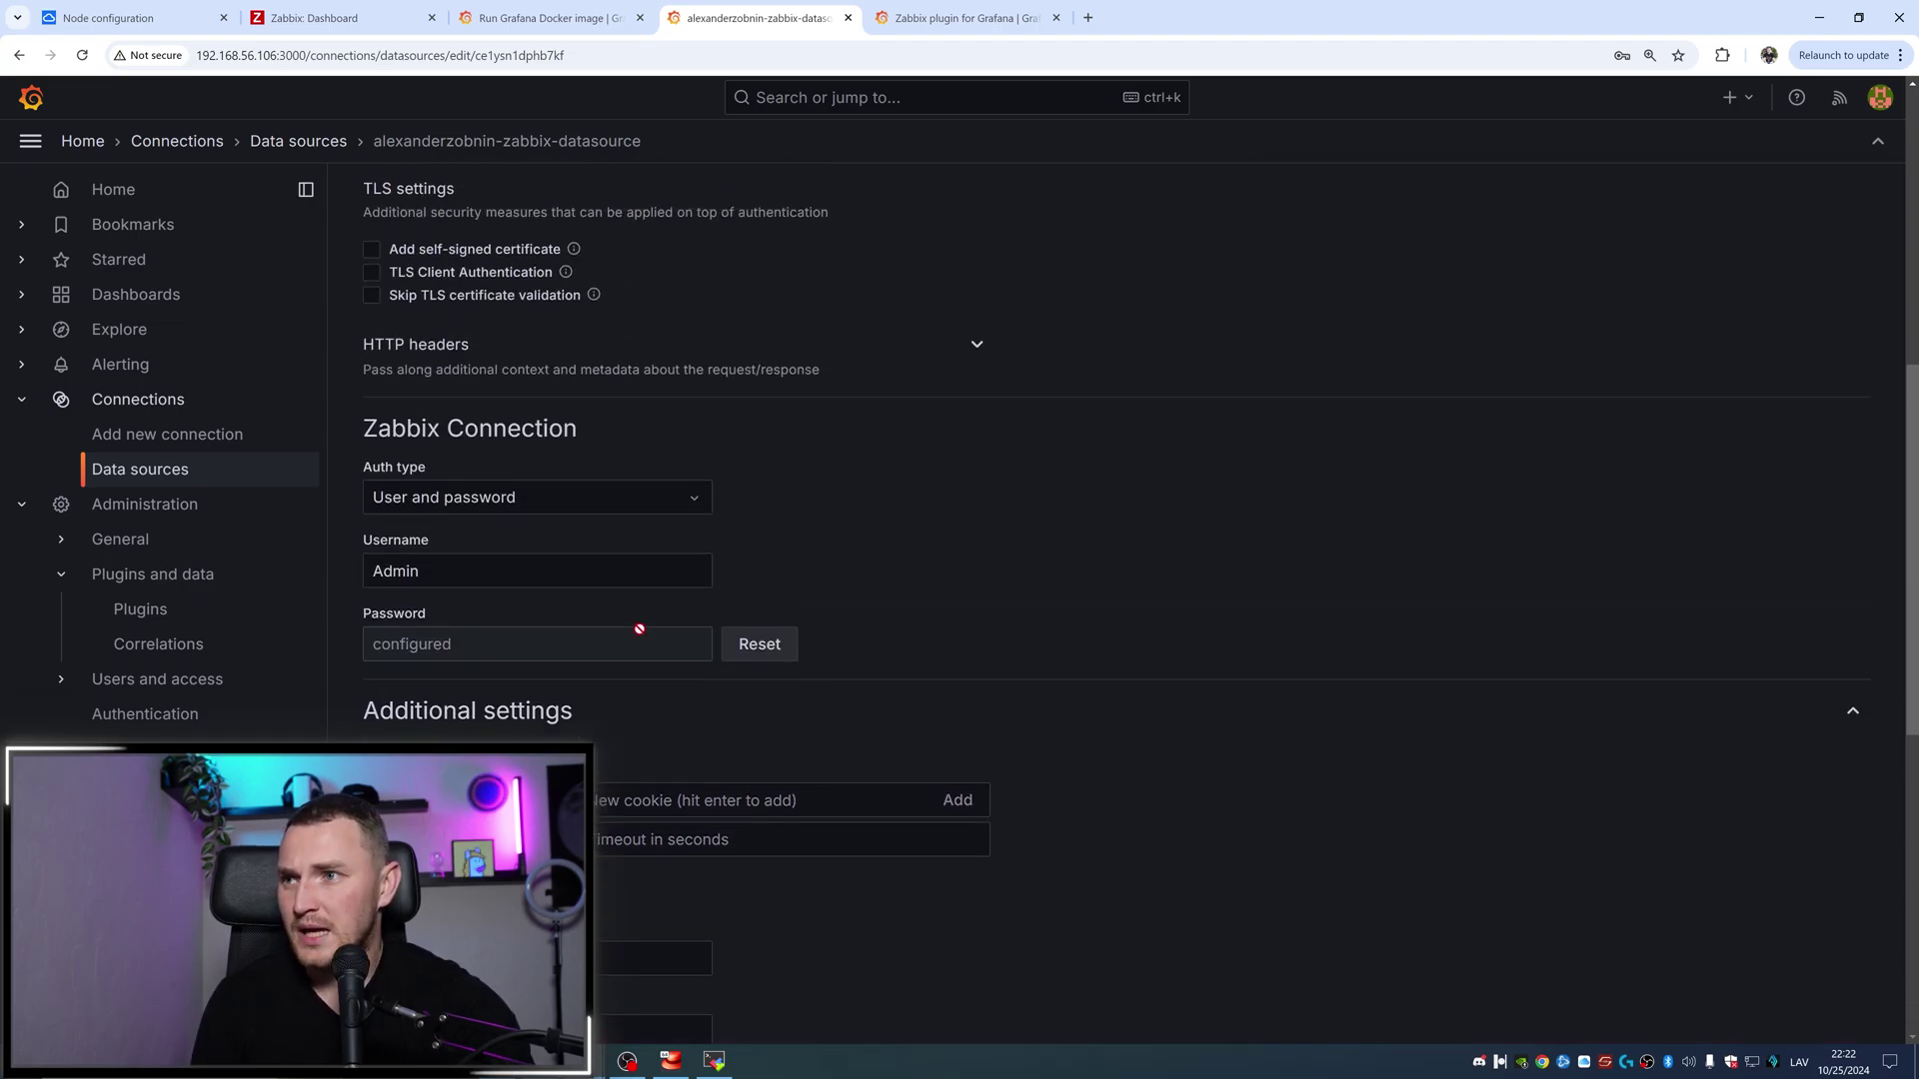
{"action": "left_click", "coordinate": [372, 296]}
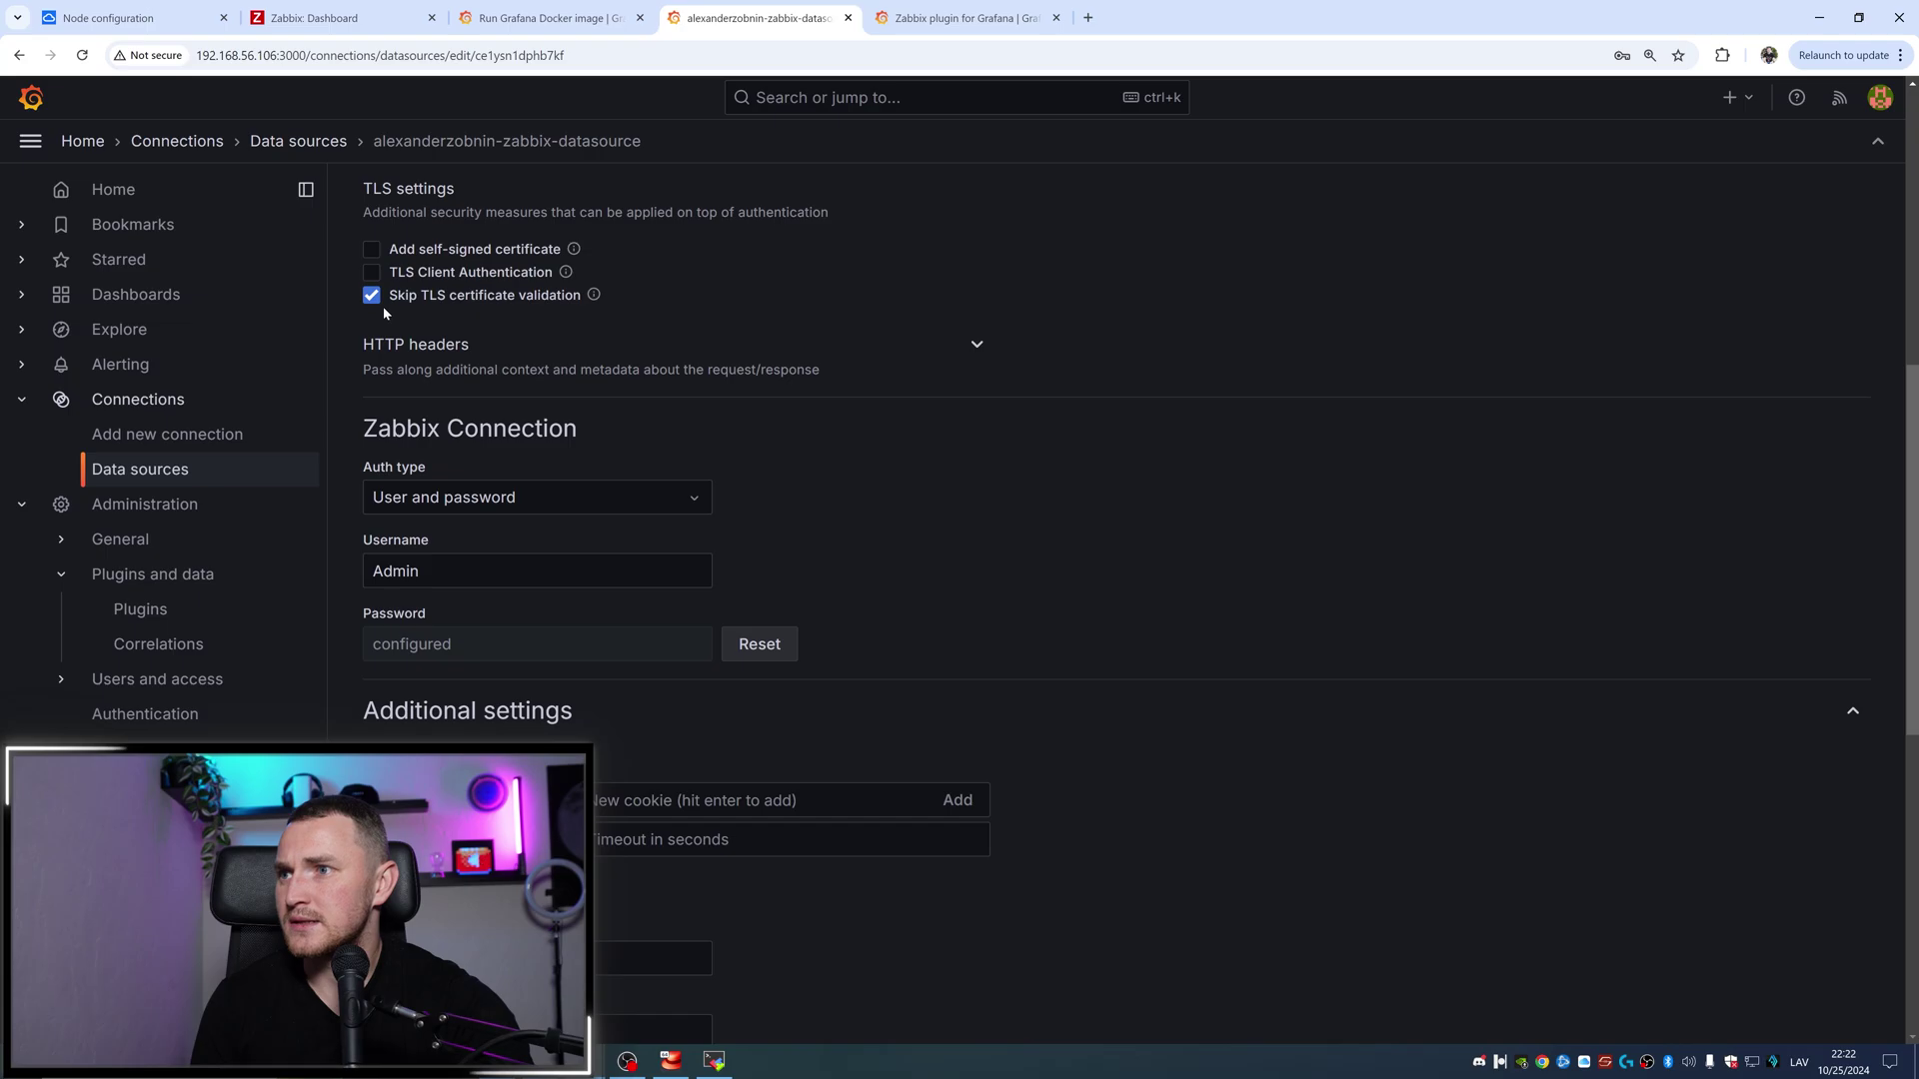
Step: Save & test the Zabbix data source and confirm the success message
{"action": "scroll", "coordinate": [667, 872], "scroll_direction": "down", "scroll_amount": 6}
{"action": "left_click", "coordinate": [480, 939]}
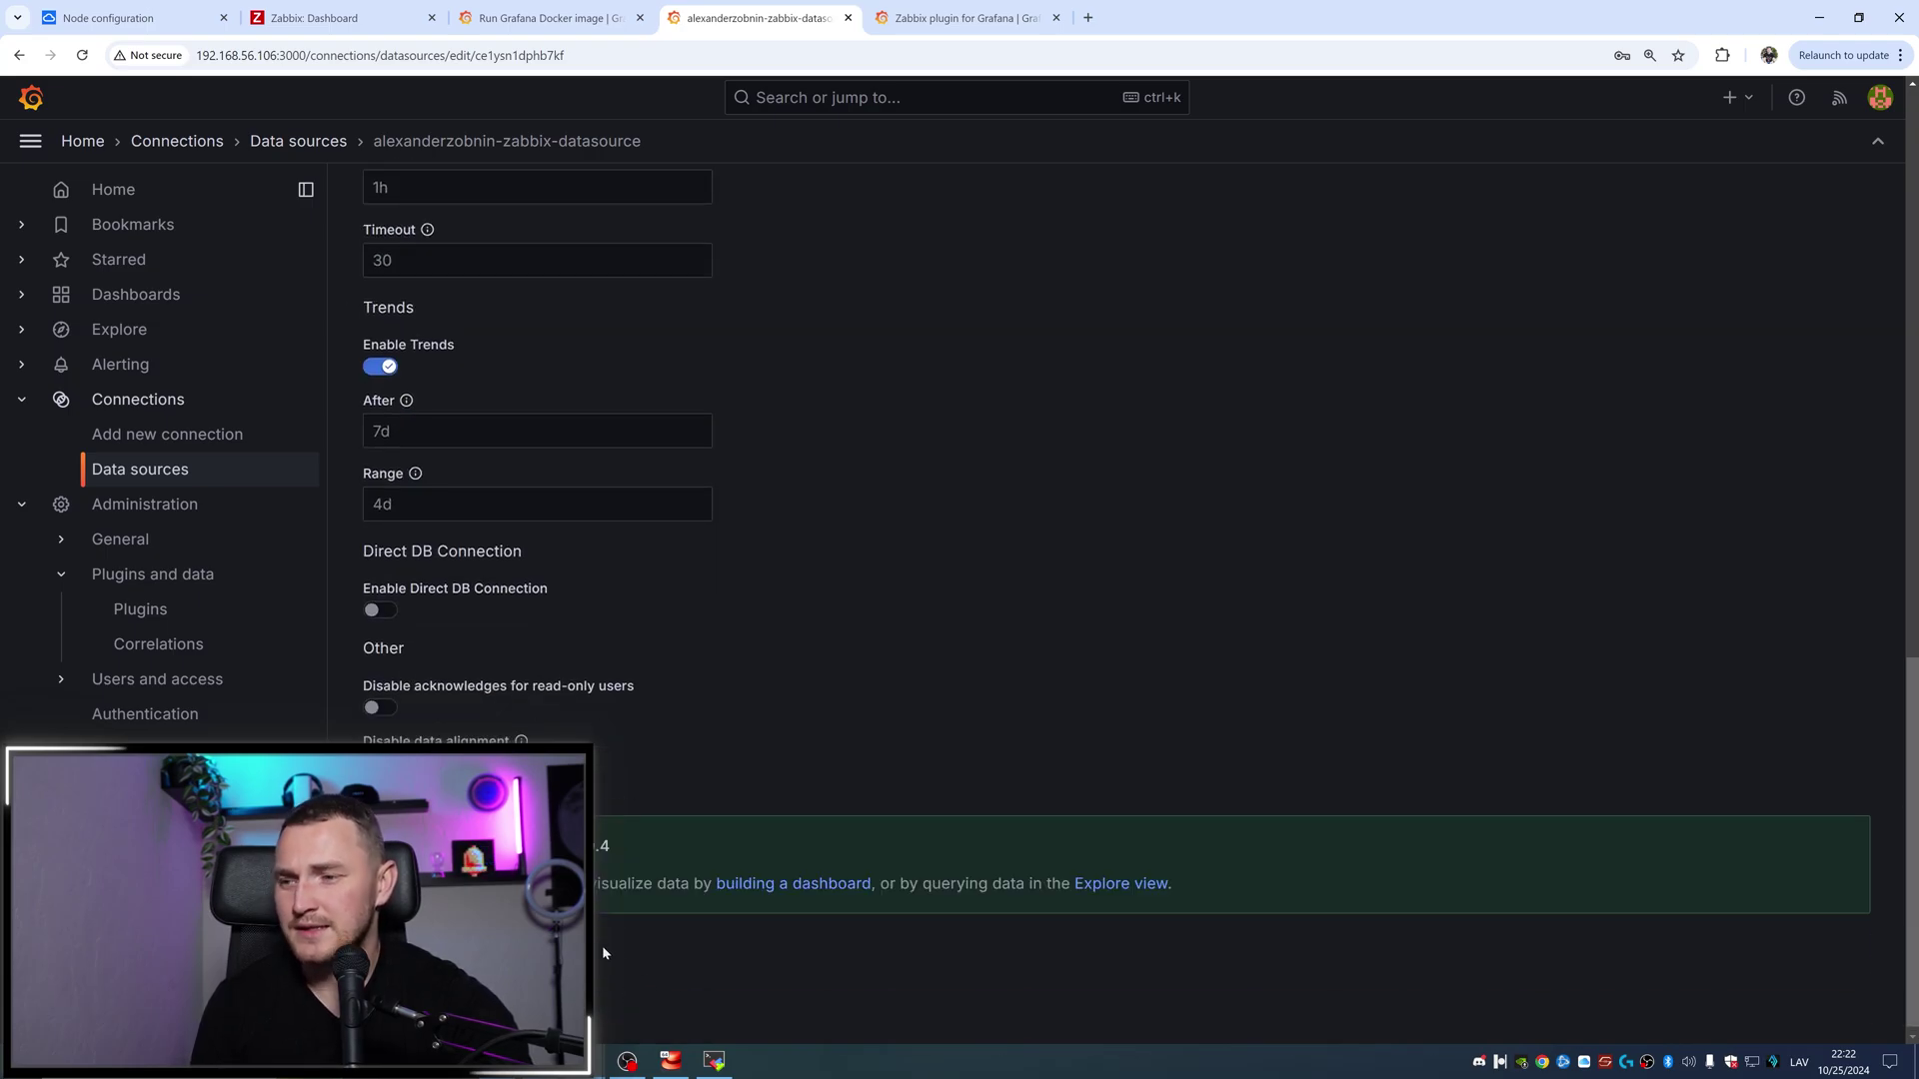
{"action": "scroll", "coordinate": [728, 634], "scroll_direction": "up", "scroll_amount": 6}
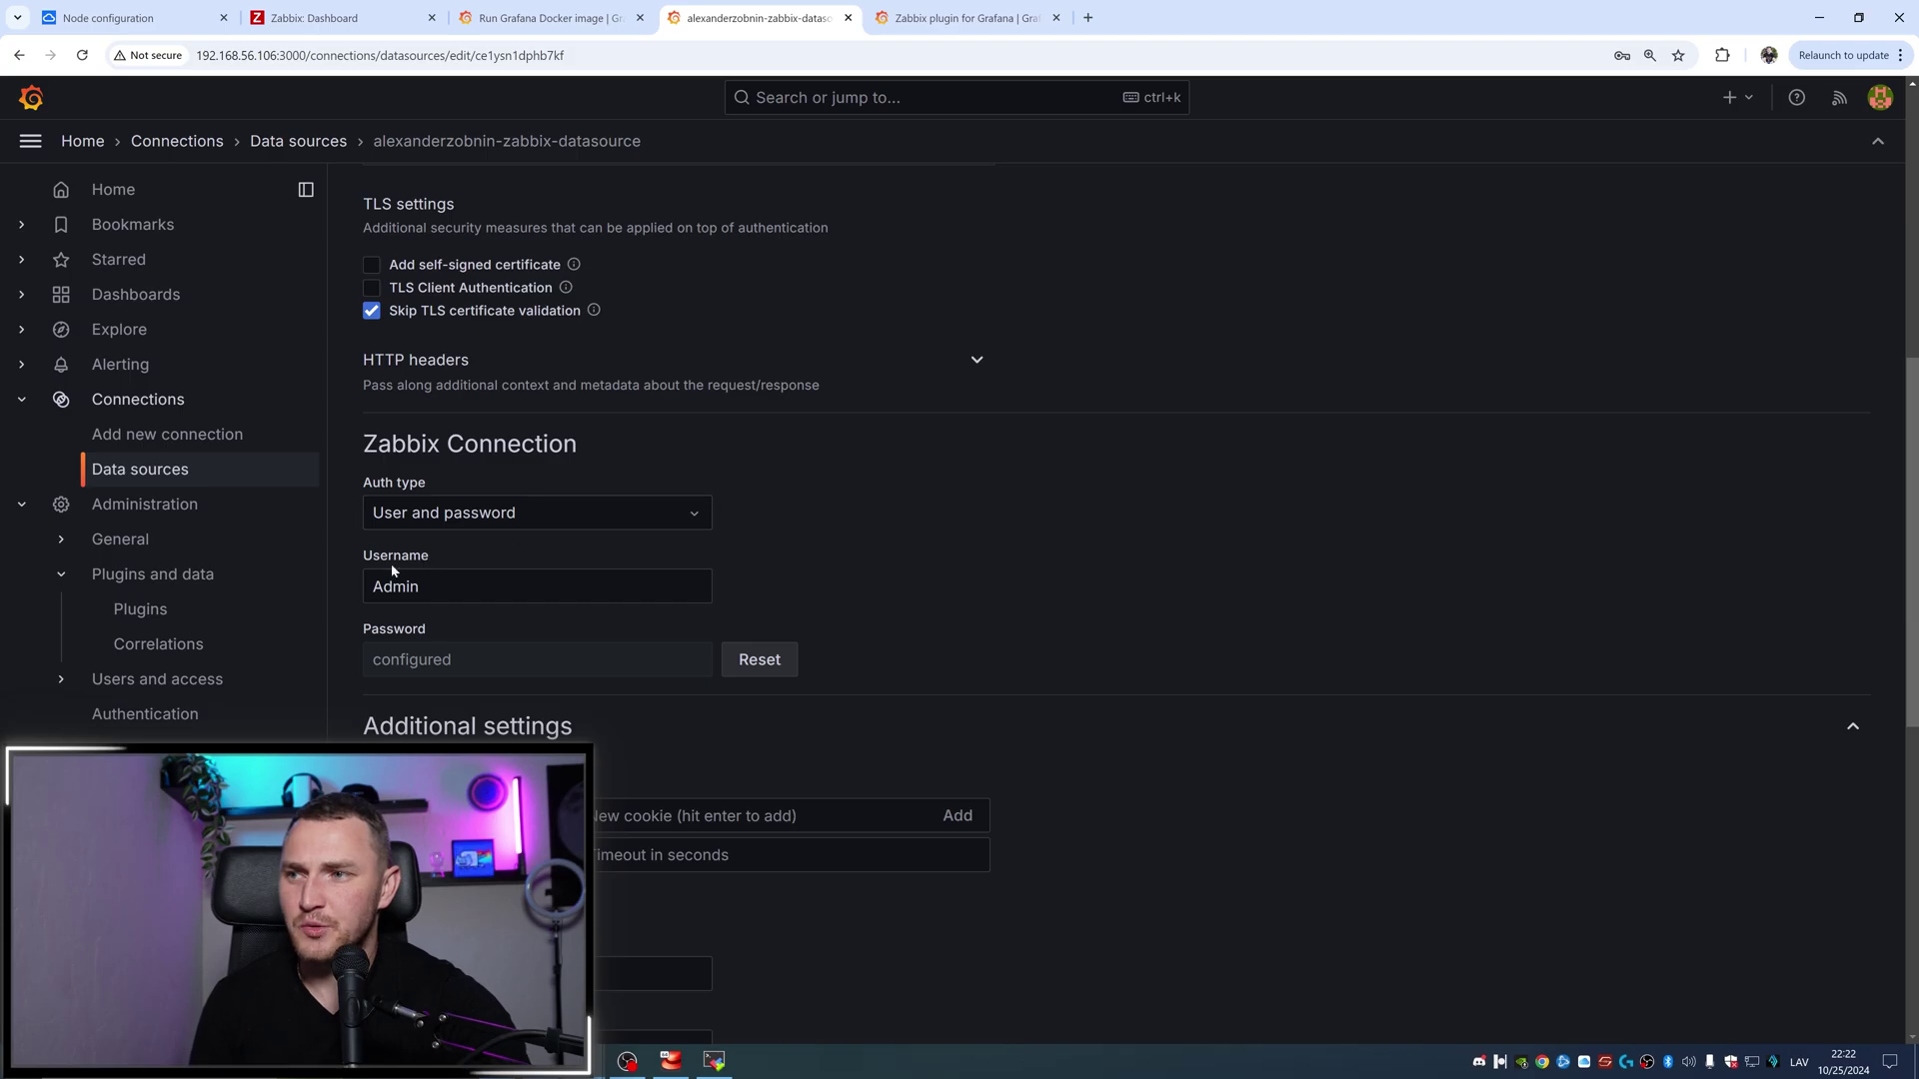
{"action": "scroll", "coordinate": [952, 769], "scroll_direction": "down", "scroll_amount": 3}
{"action": "scroll", "coordinate": [1099, 764], "scroll_direction": "down", "scroll_amount": 3}
{"action": "scroll", "coordinate": [1058, 778], "scroll_direction": "down", "scroll_amount": 1}
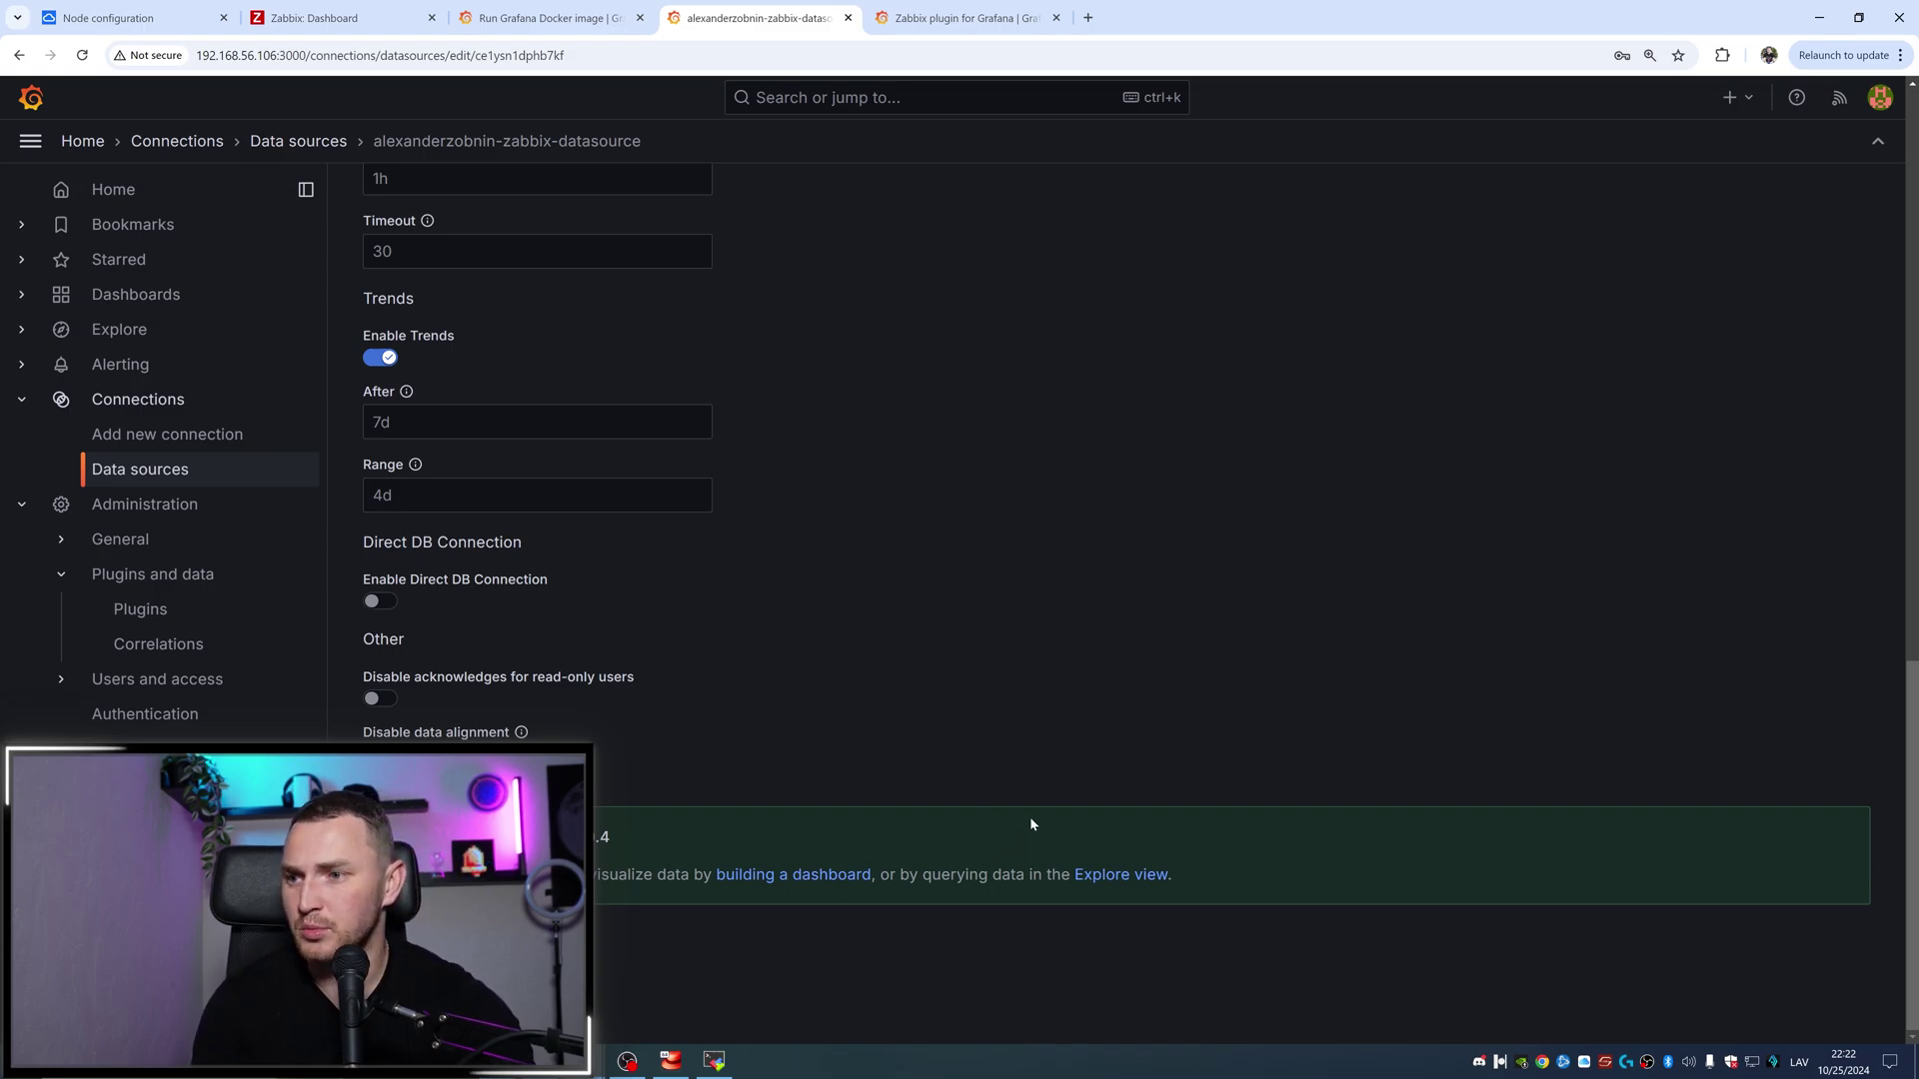
{"action": "left_click_drag", "start_coordinate": [559, 838], "coordinate": [1115, 895]}
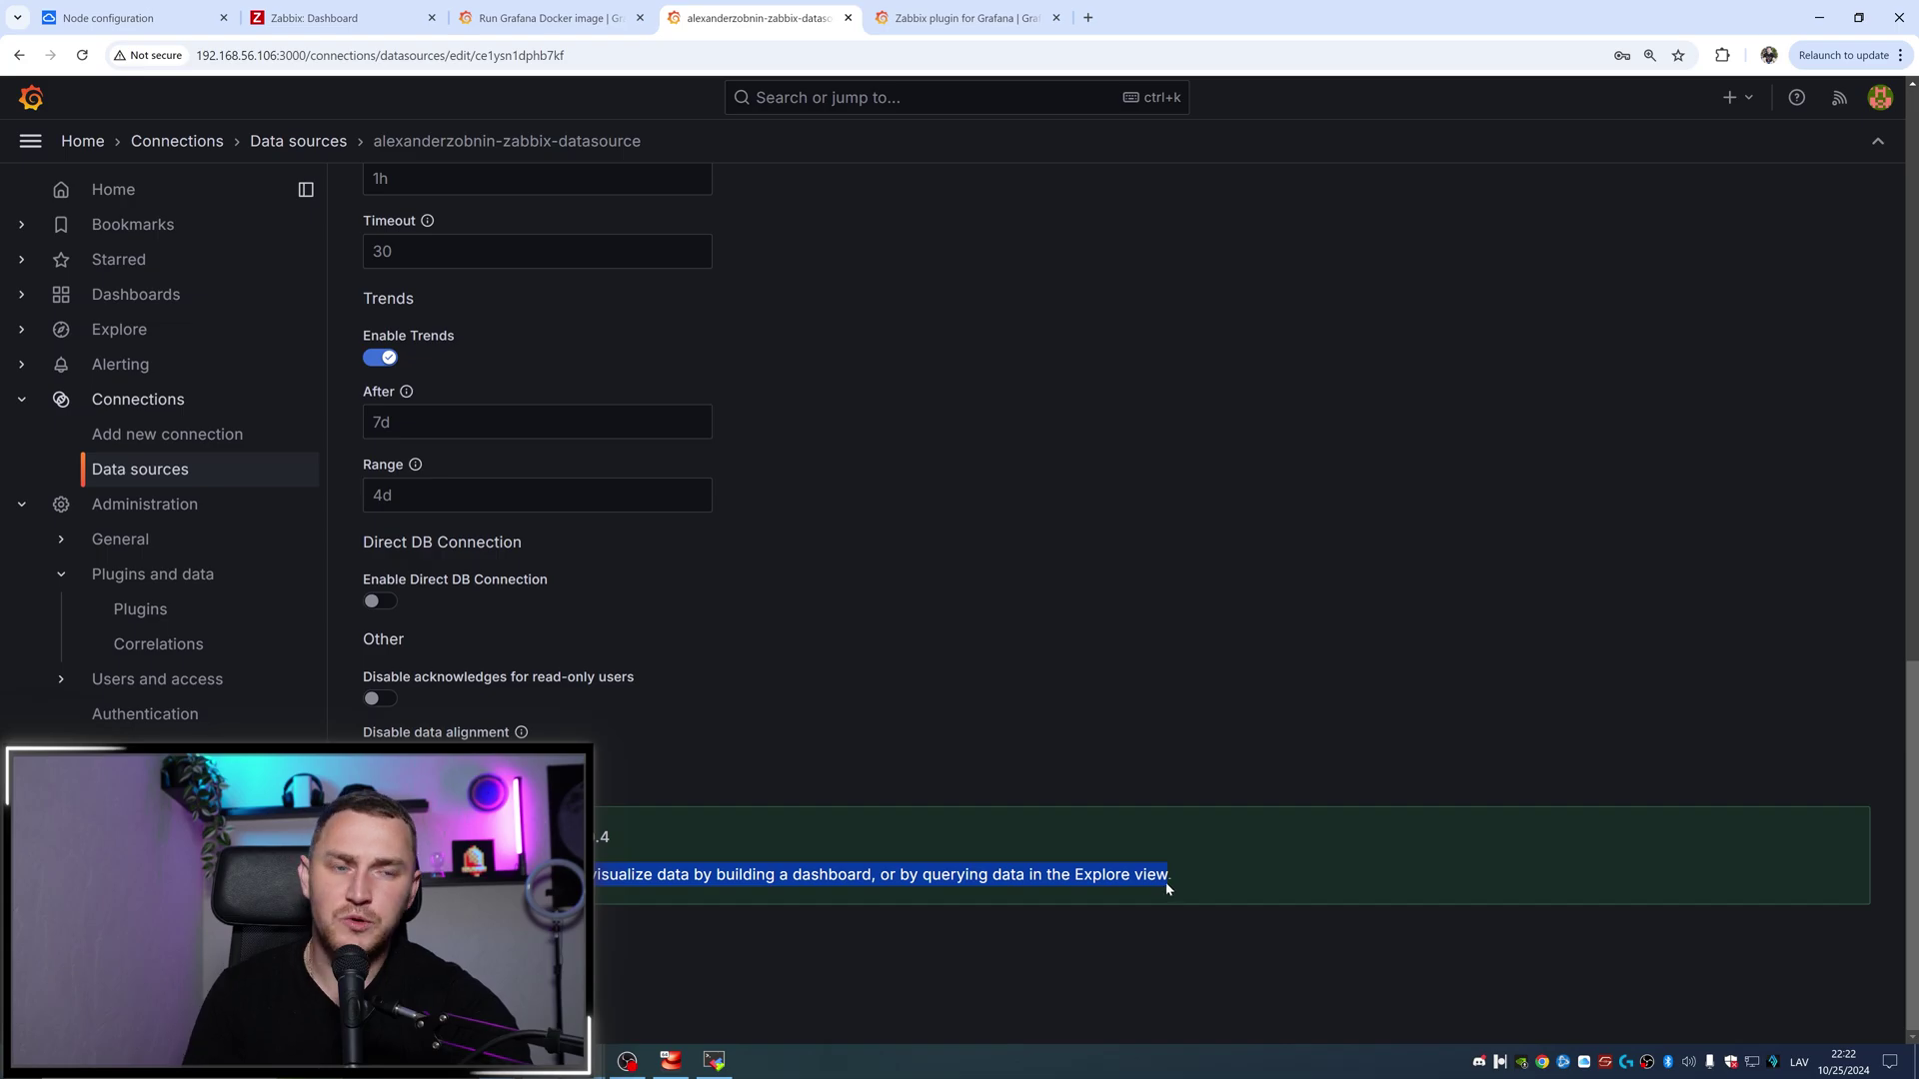
{"action": "left_click", "coordinate": [865, 907]}
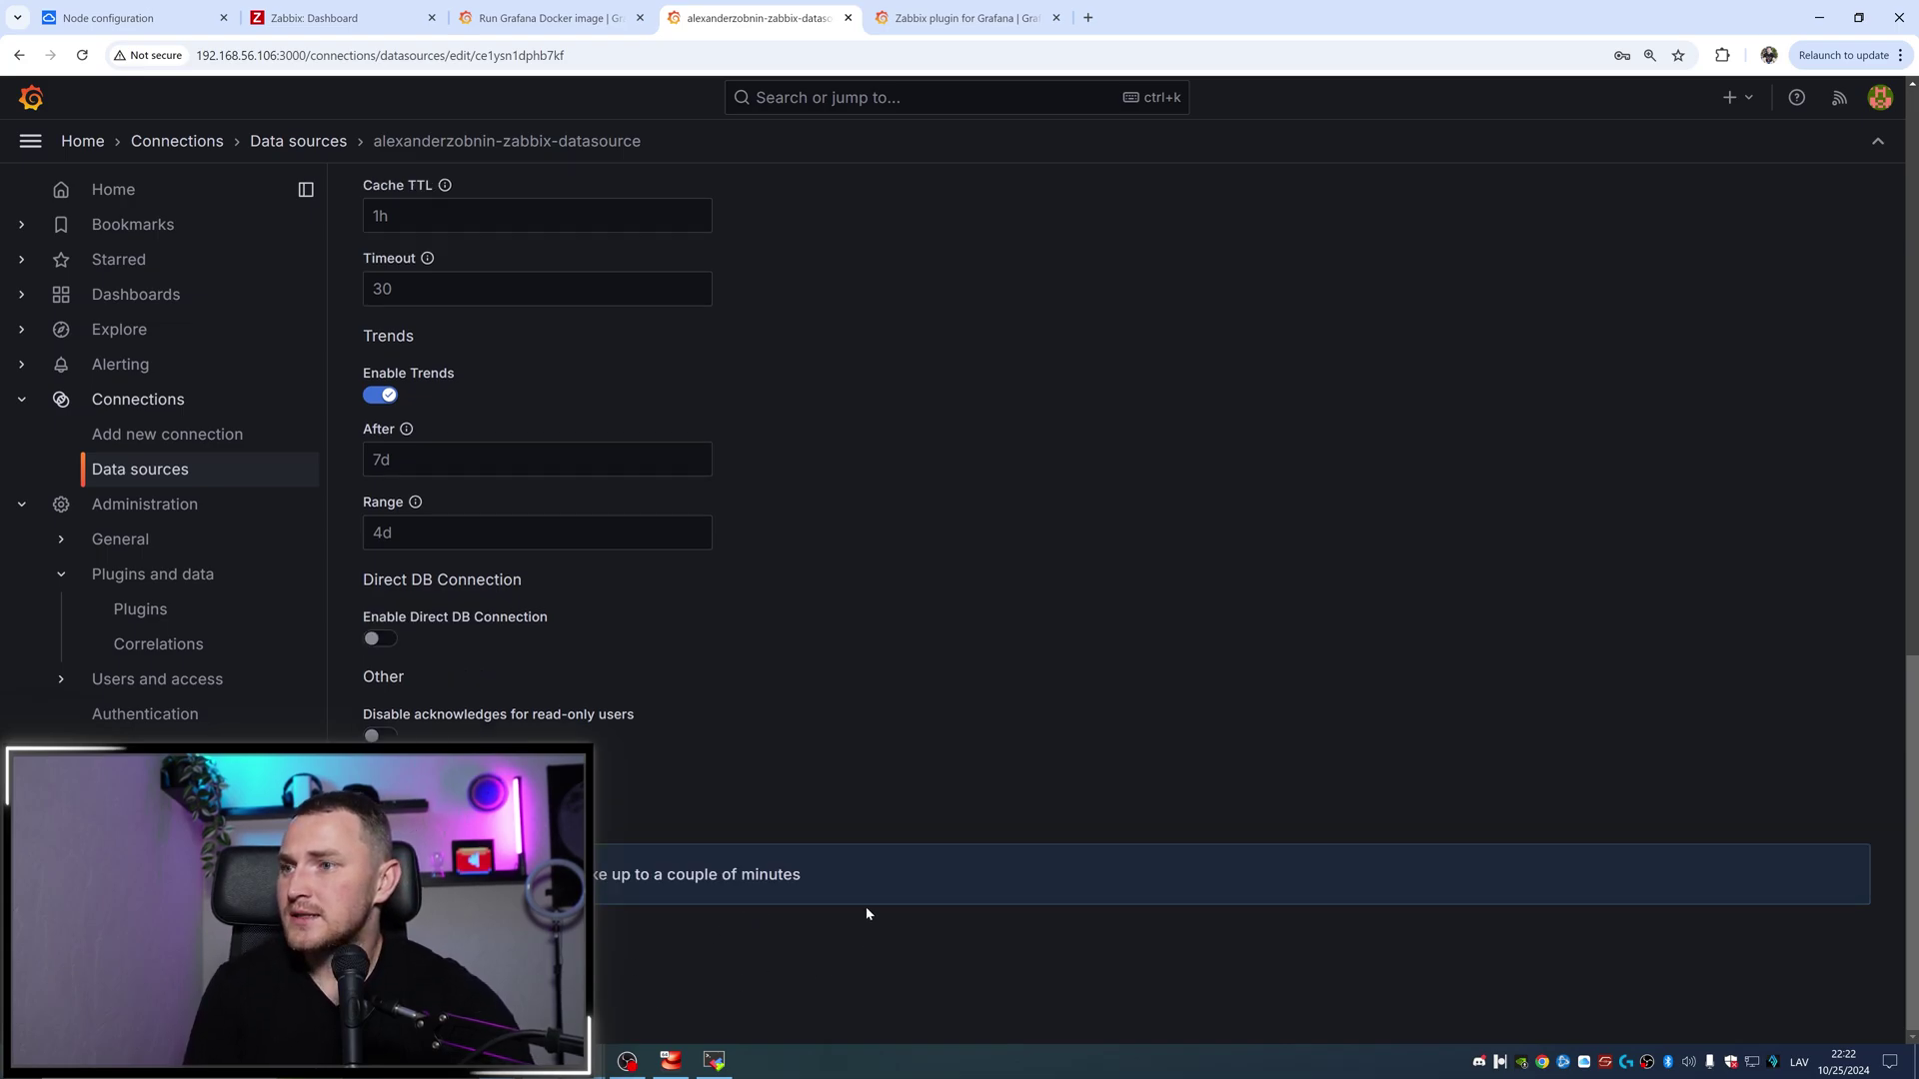
Step: Scroll through the saved Zabbix data source settings page to review them
{"action": "scroll", "coordinate": [854, 715], "scroll_direction": "up", "scroll_amount": 15}
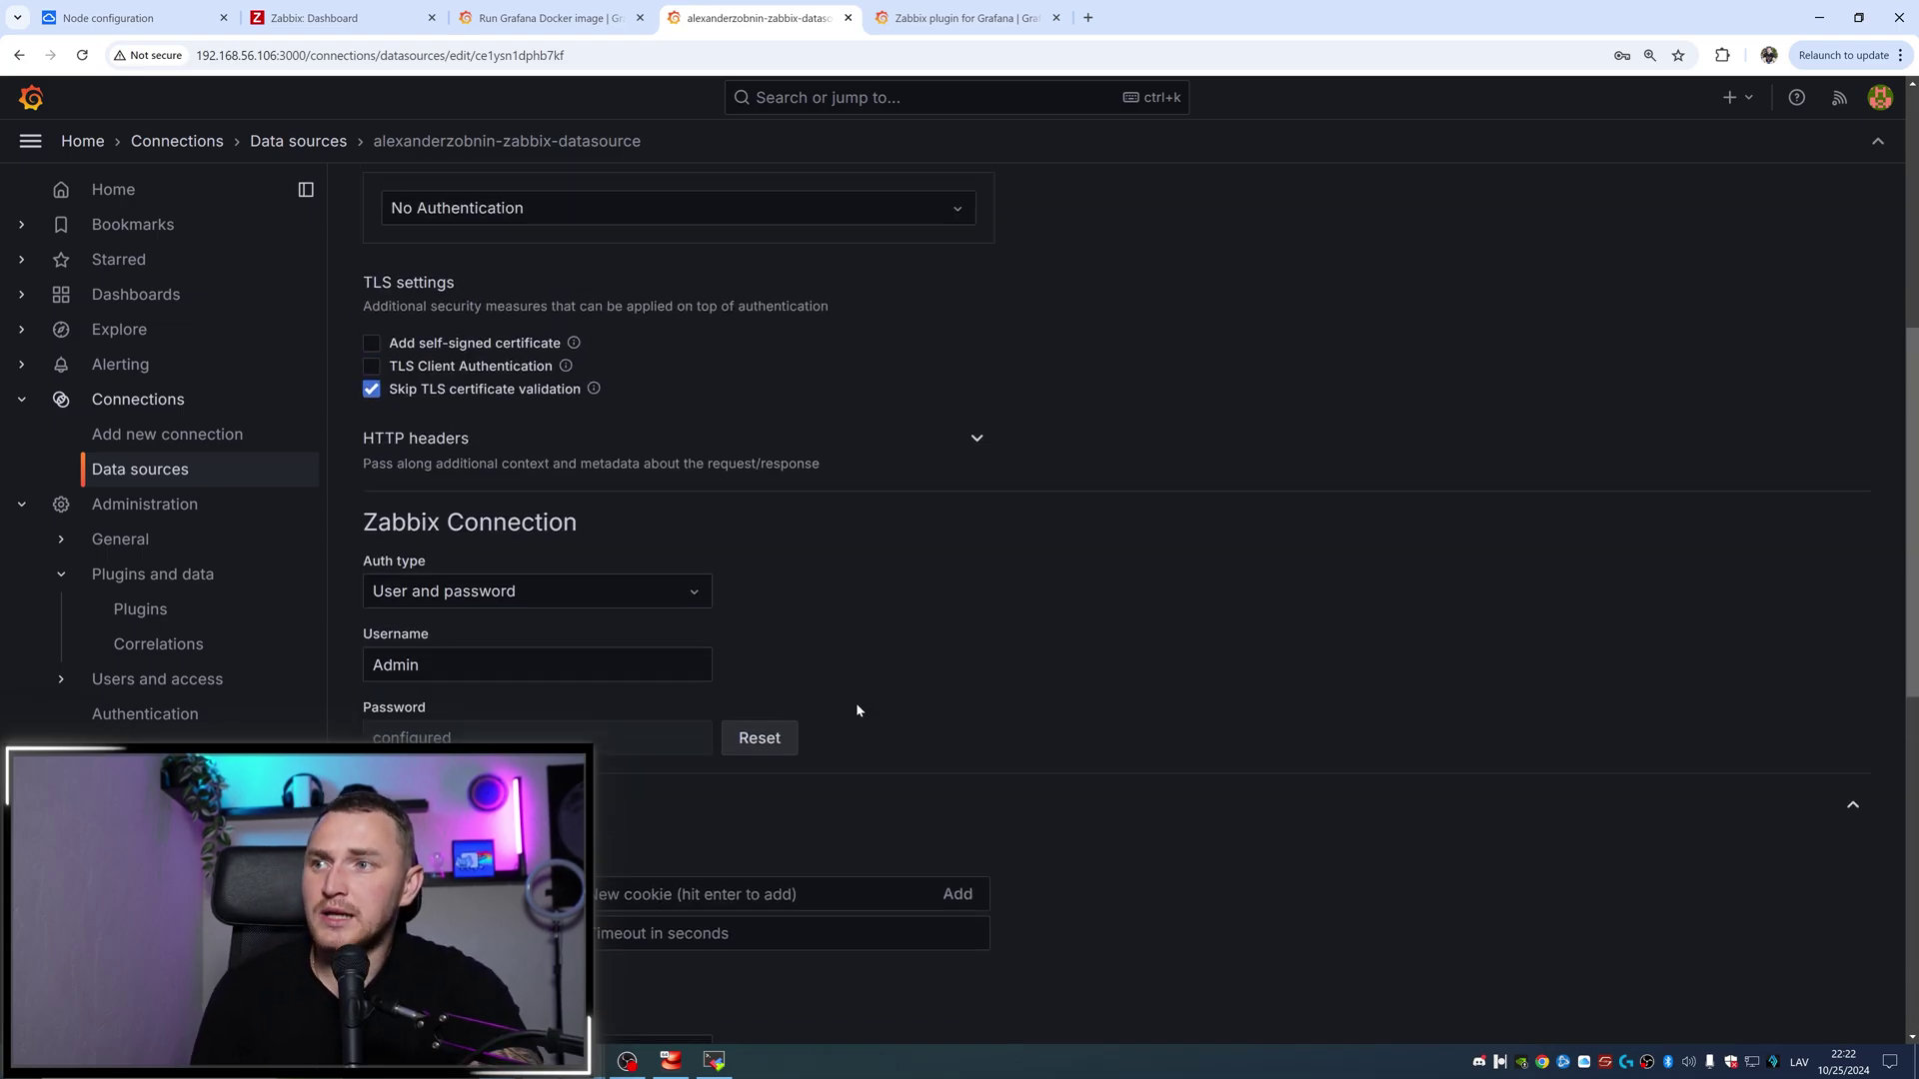
{"action": "scroll", "coordinate": [884, 705], "scroll_direction": "up", "scroll_amount": 1}
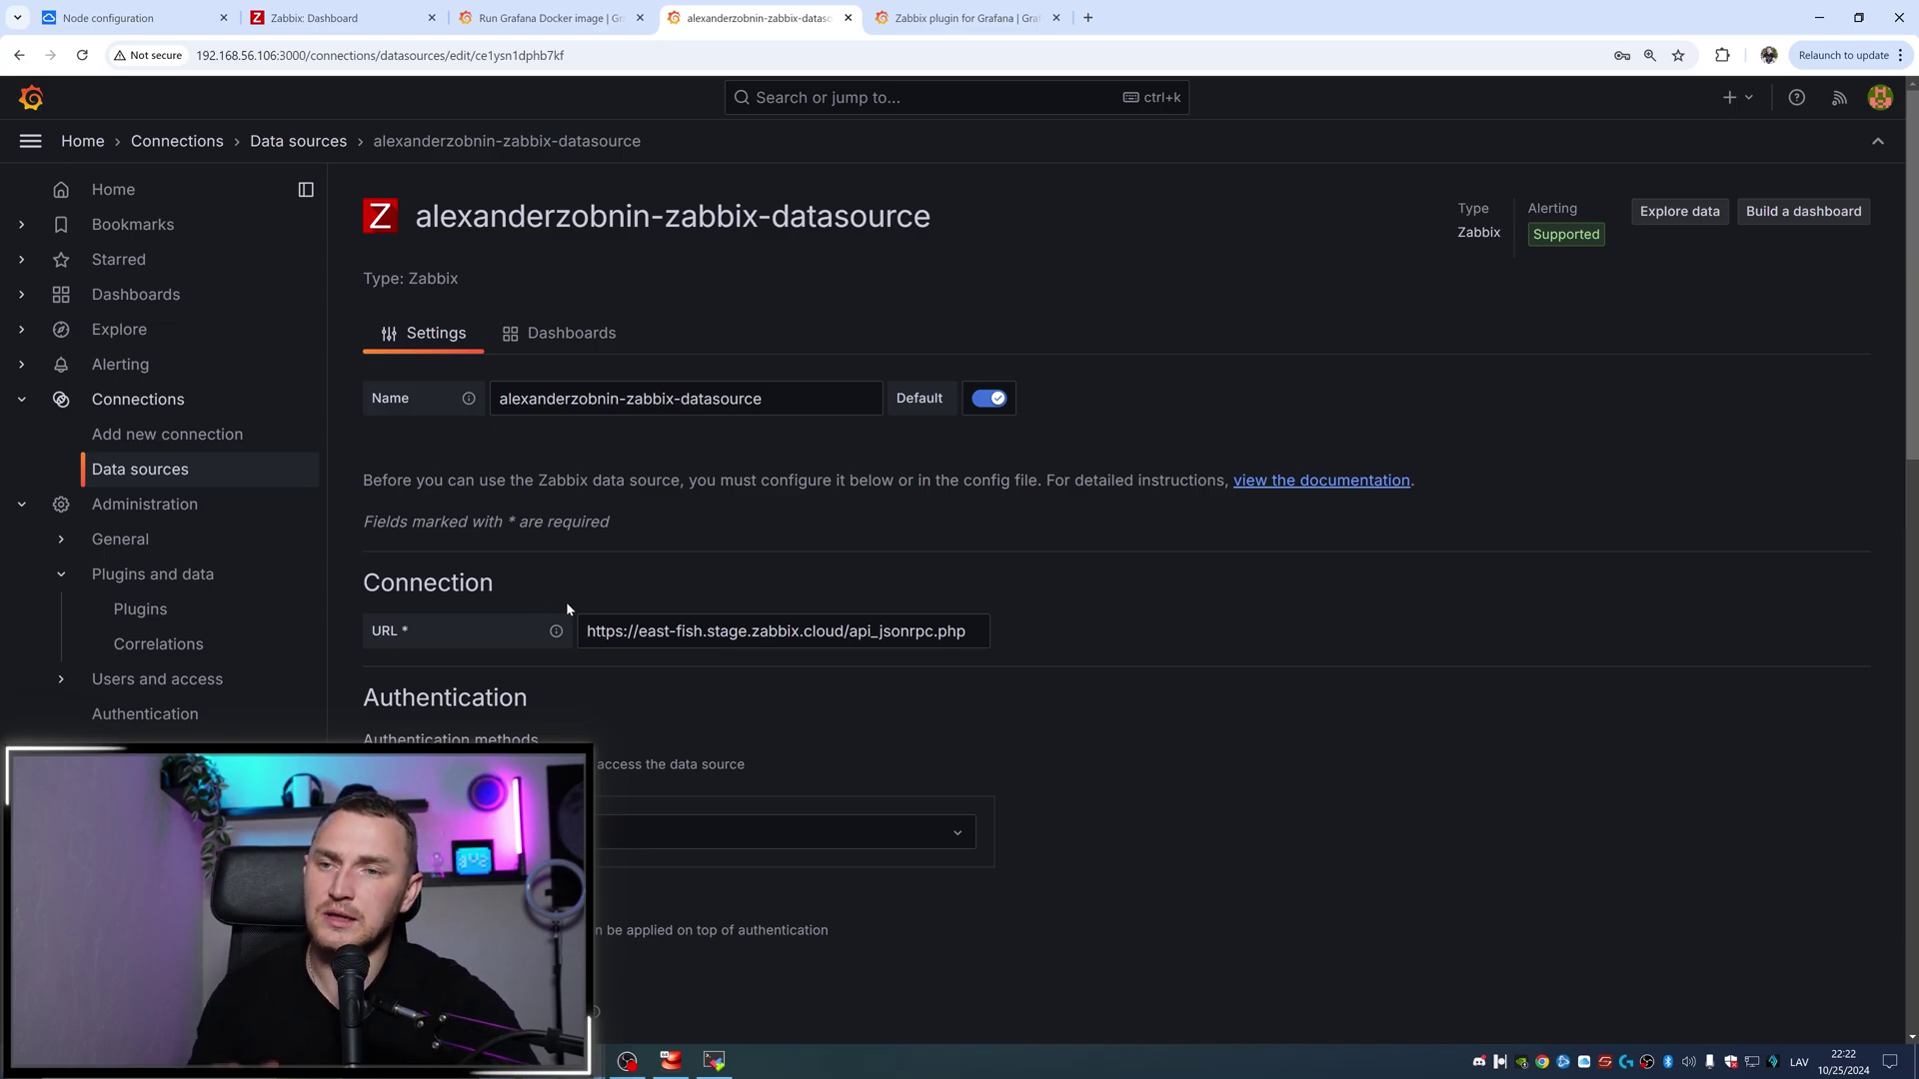
{"action": "scroll", "coordinate": [600, 605], "scroll_direction": "down", "scroll_amount": 15}
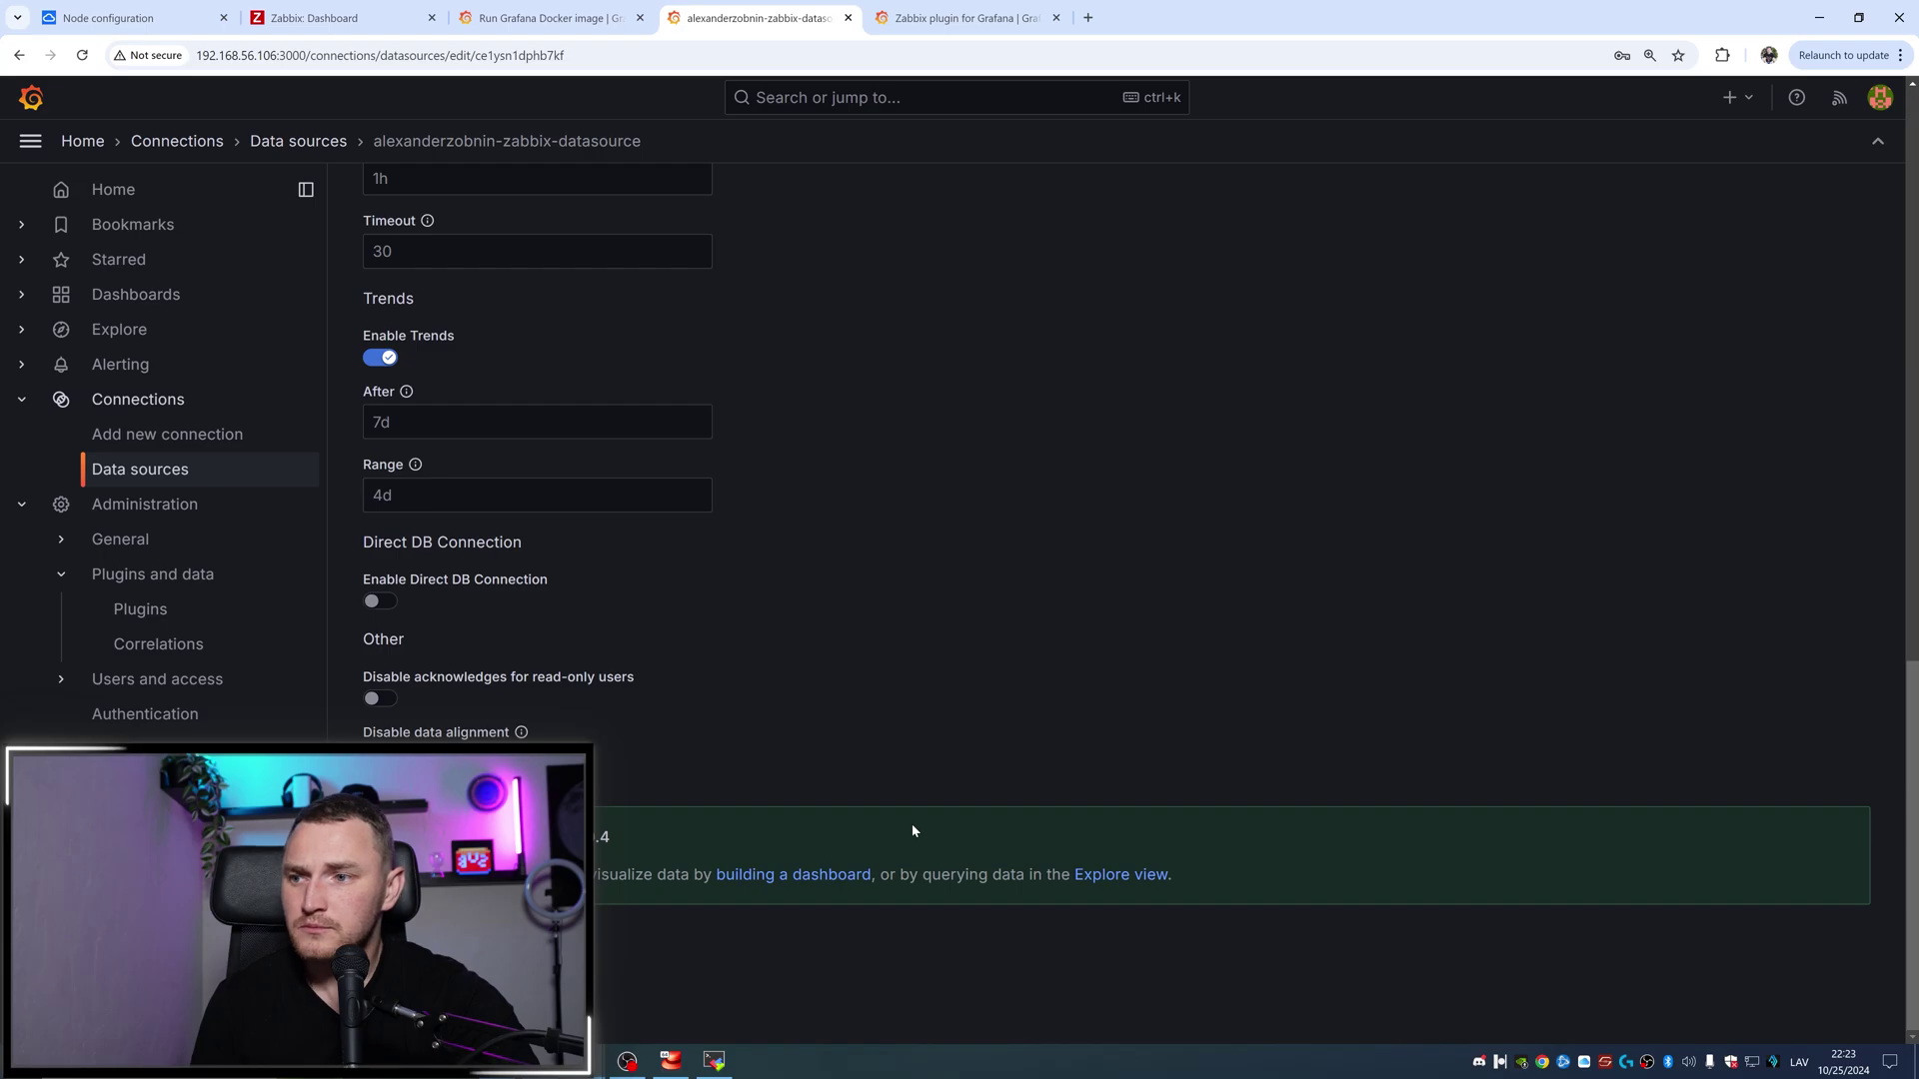
{"action": "scroll", "coordinate": [724, 823], "scroll_direction": "up", "scroll_amount": 10}
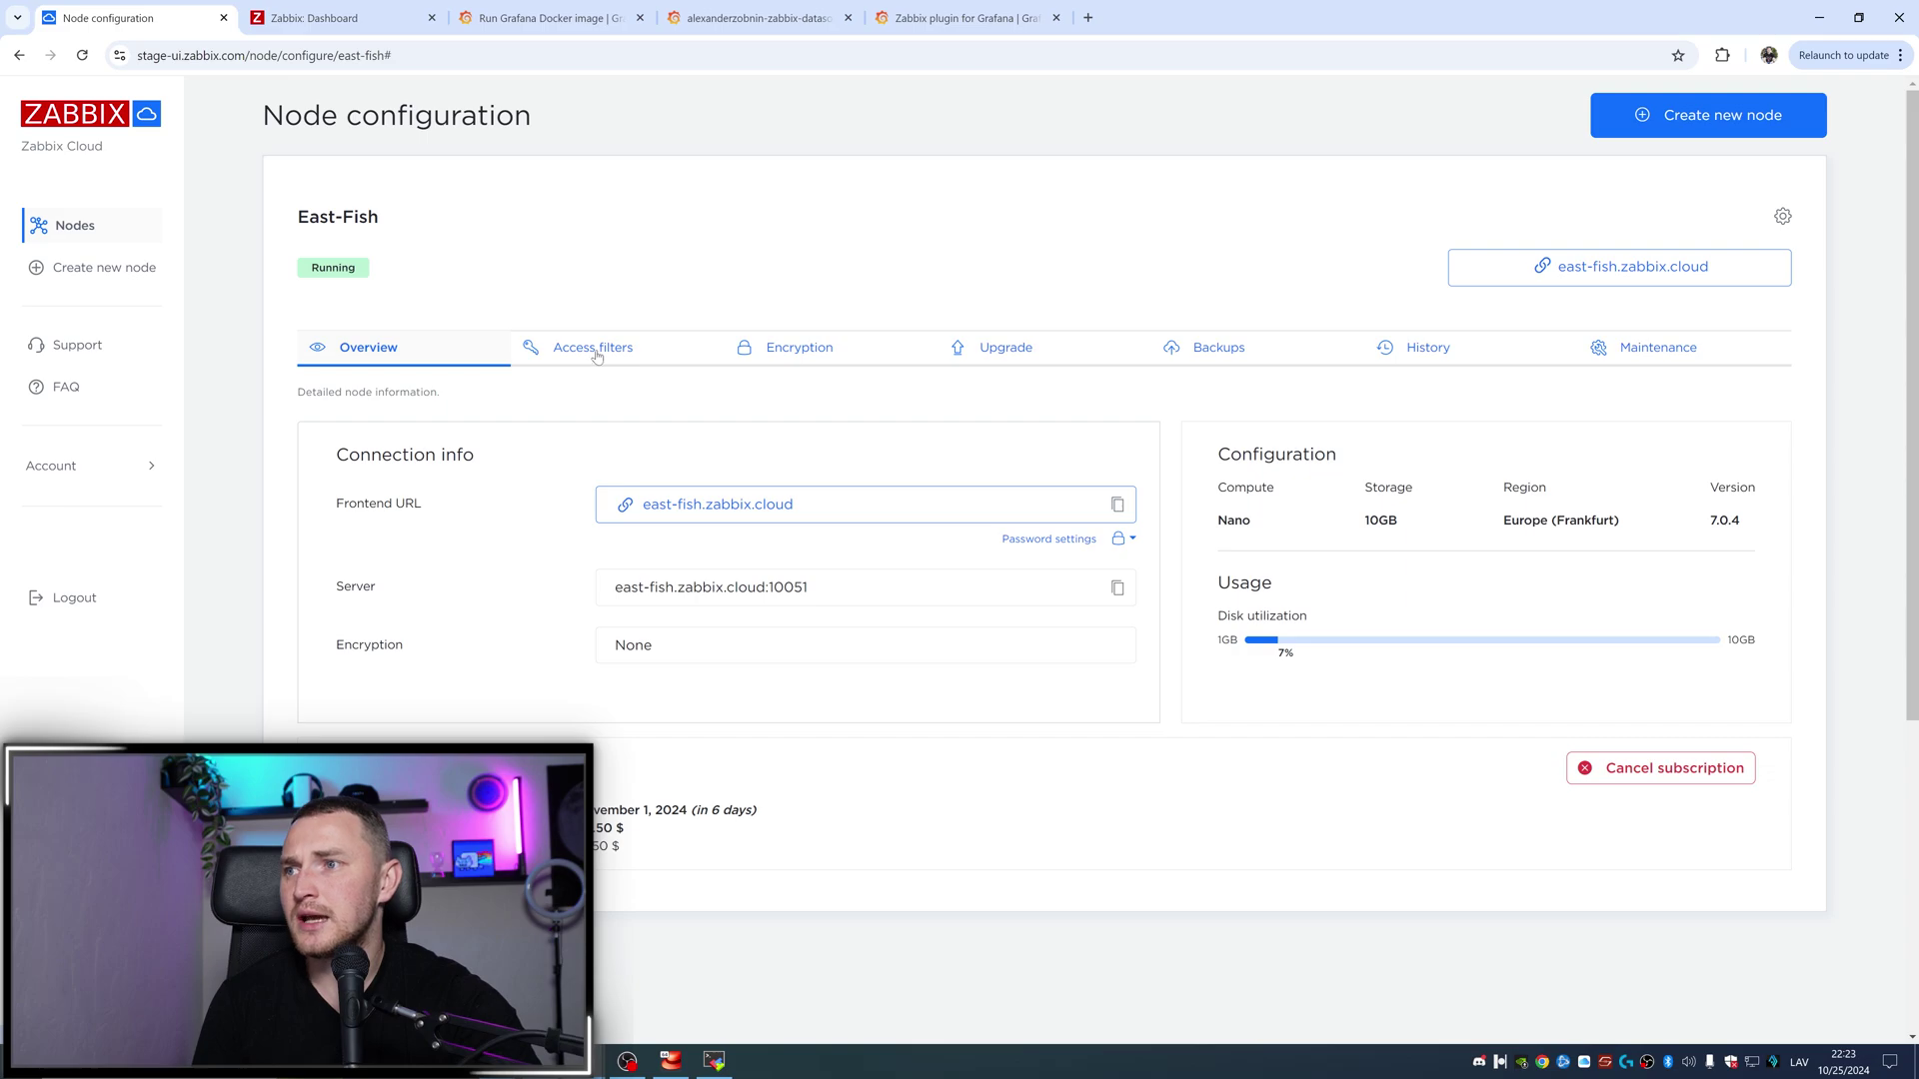
Step: Open the East-Fish node's Access filters and set the filter type to 'Frontend/API only'
{"action": "left_click", "coordinate": [597, 356]}
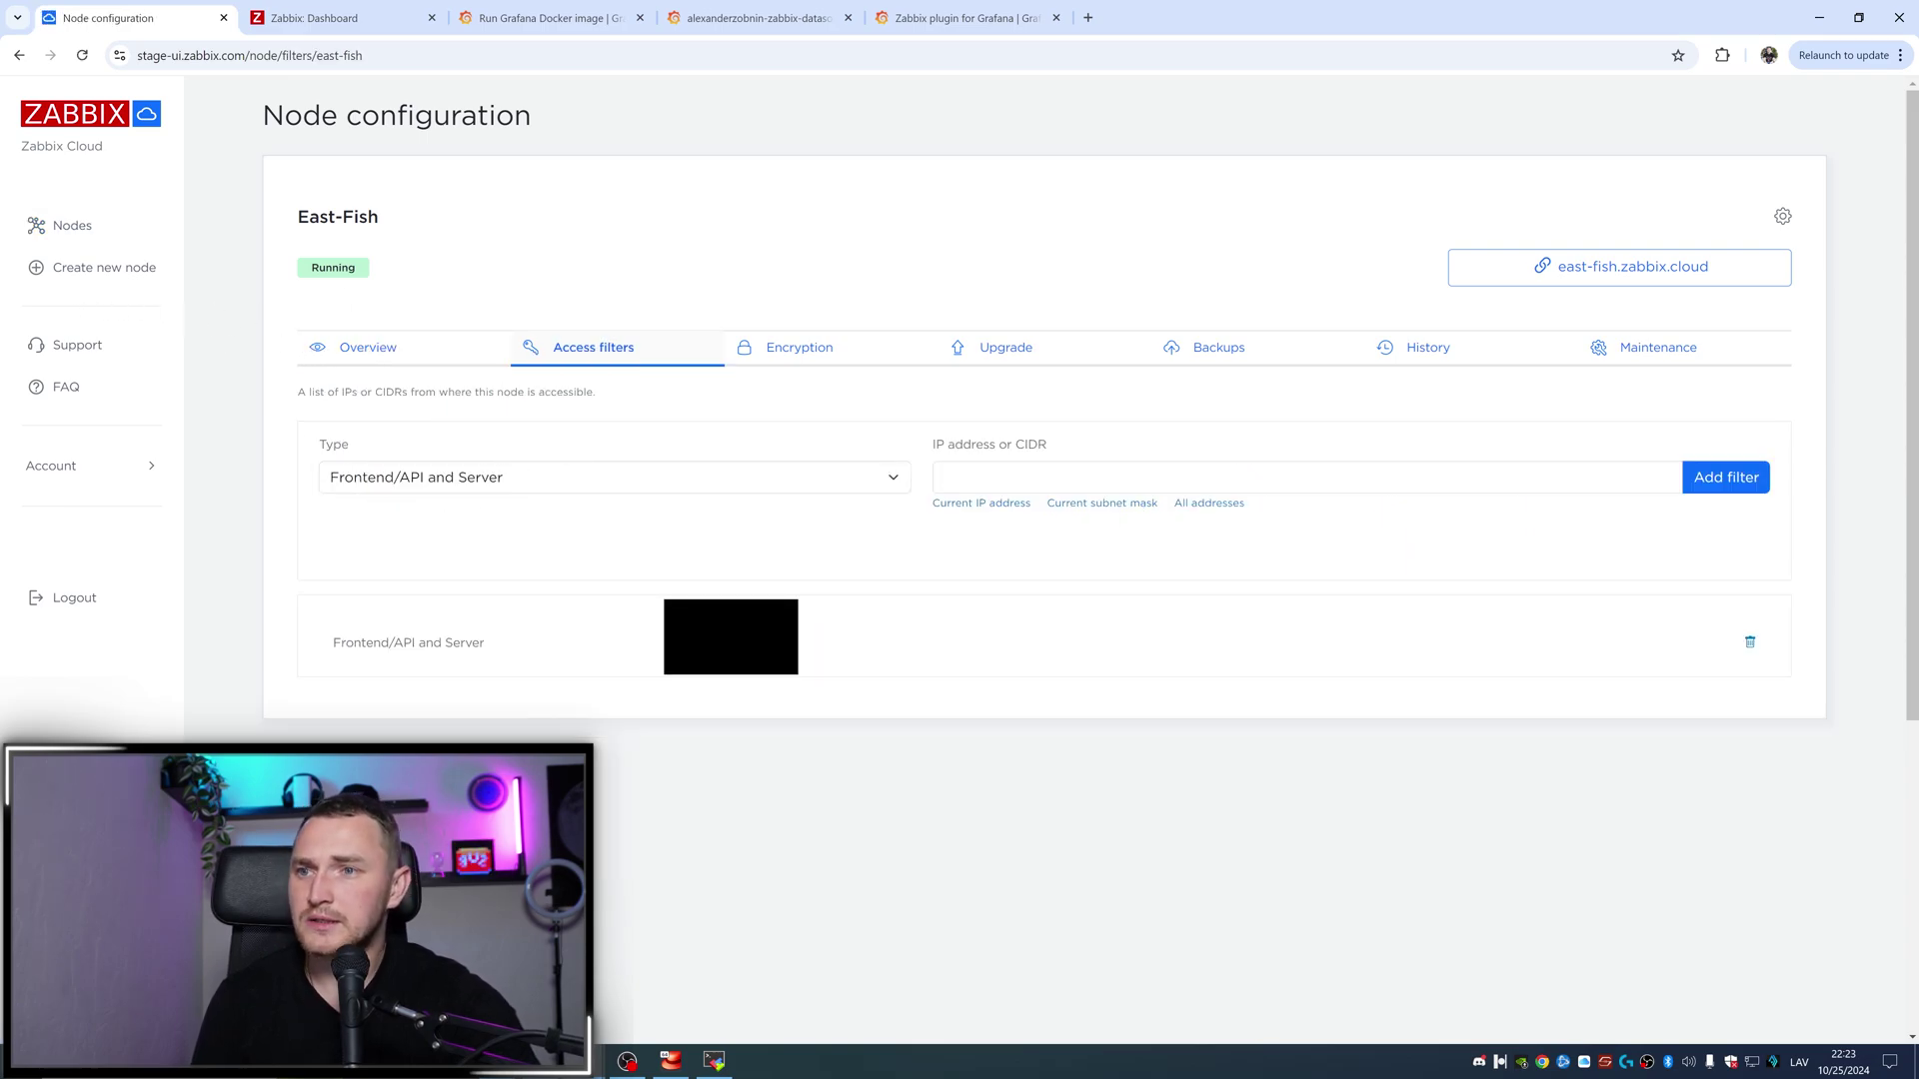
{"action": "left_click_drag", "start_coordinate": [948, 445], "coordinate": [1123, 448]}
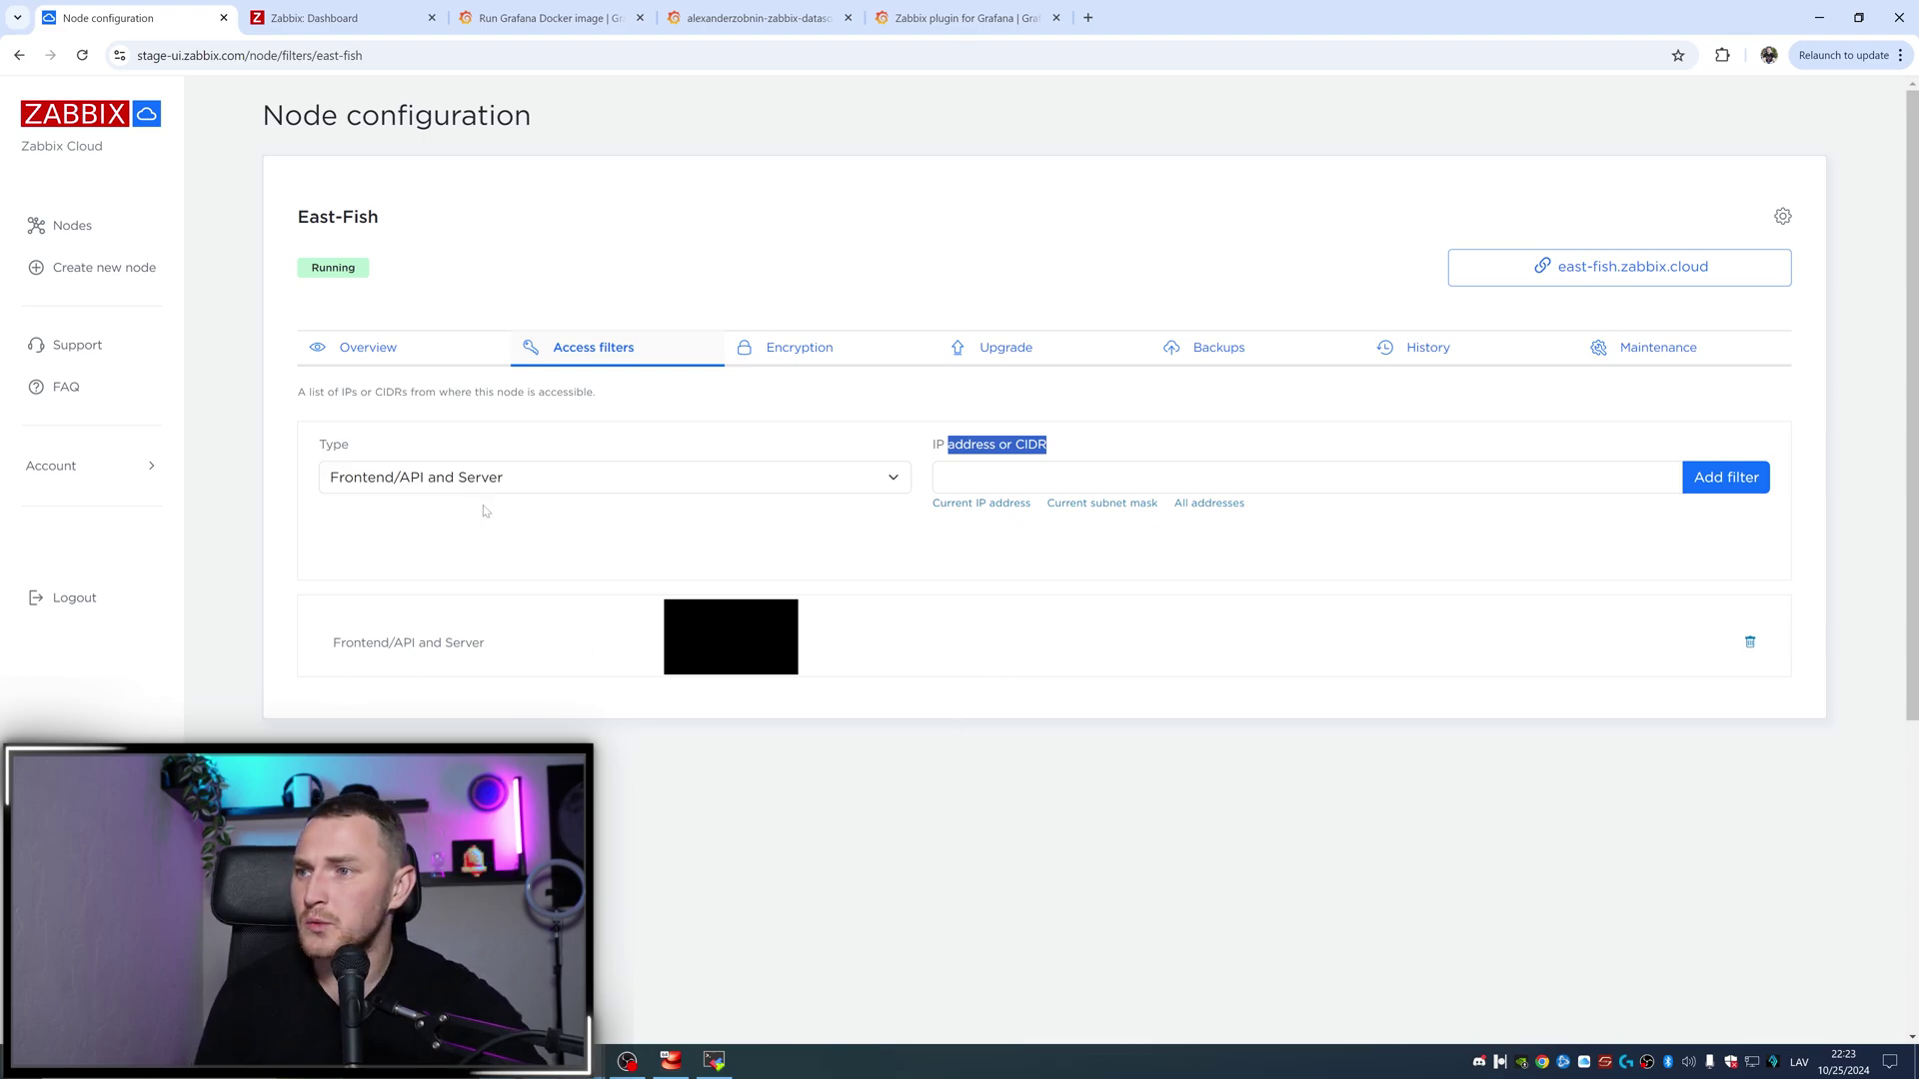
{"action": "left_click", "coordinate": [514, 488]}
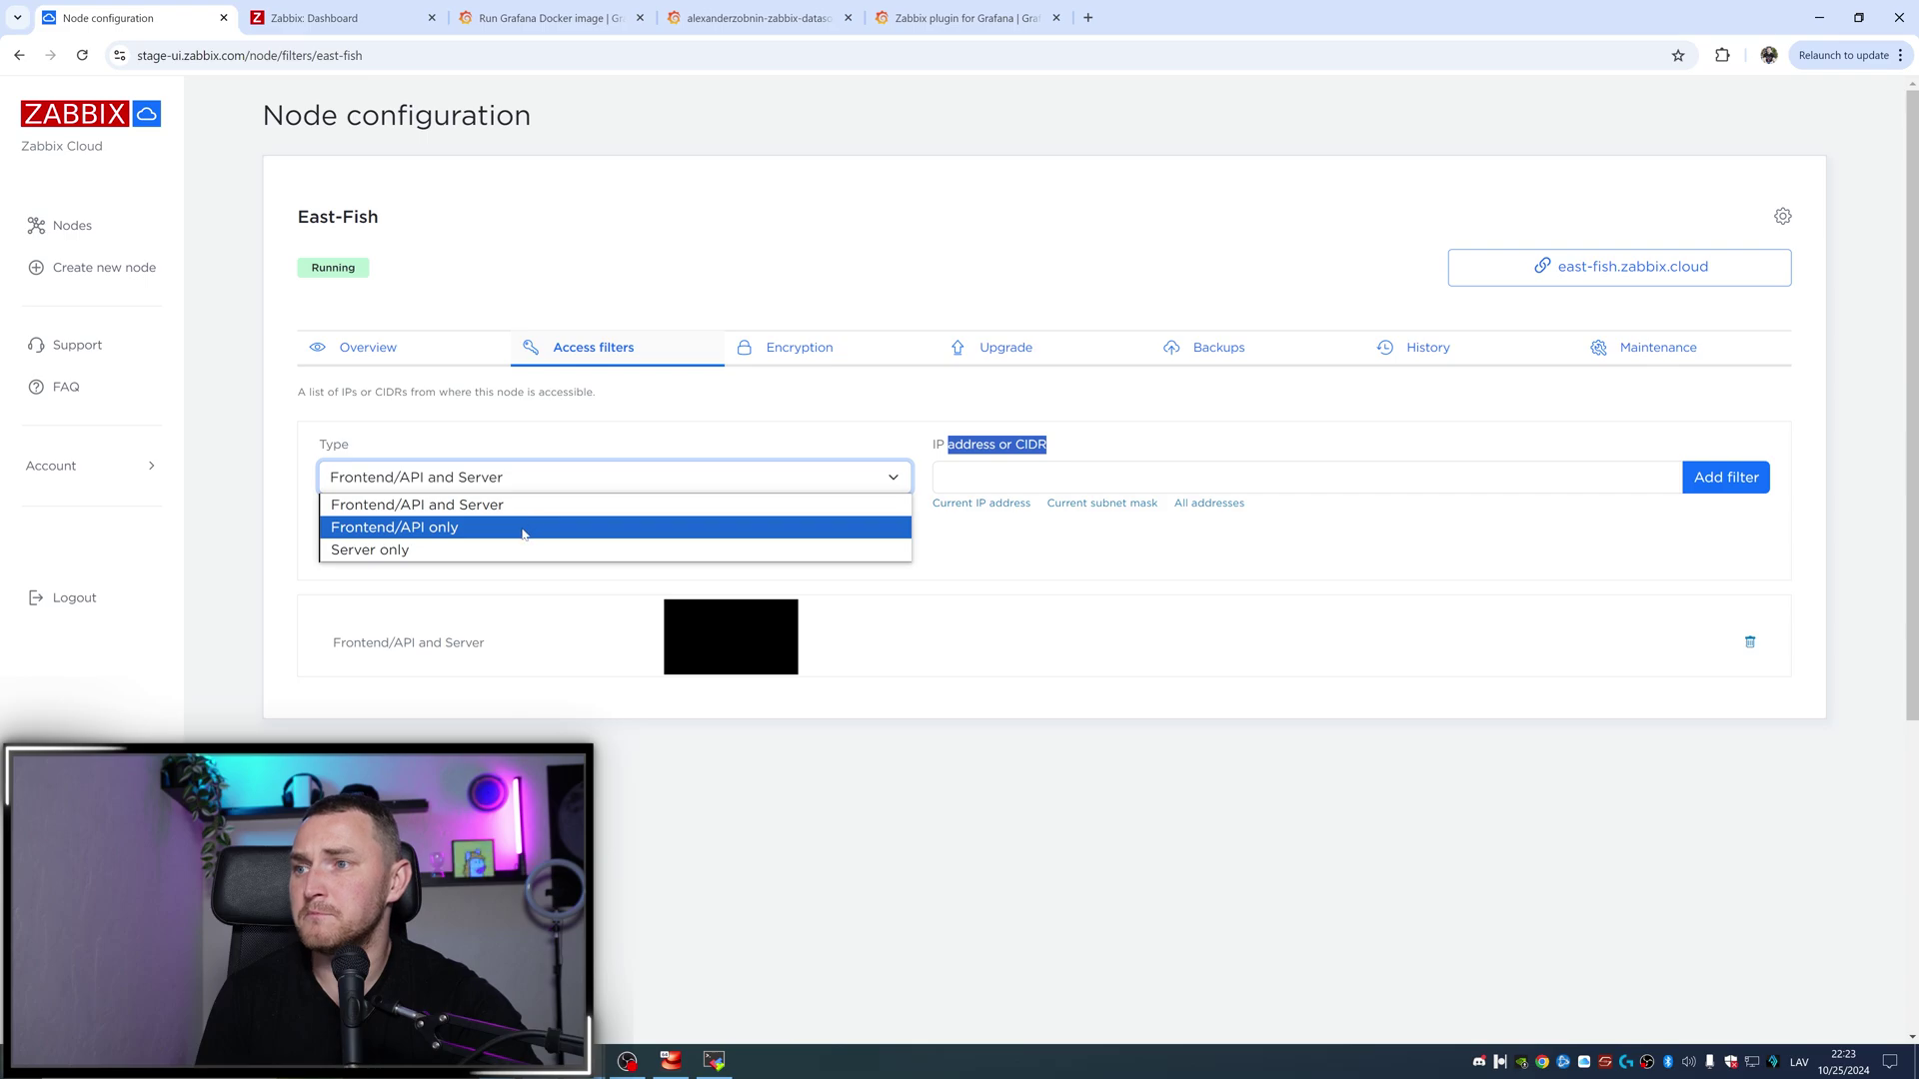
{"action": "left_click", "coordinate": [492, 529]}
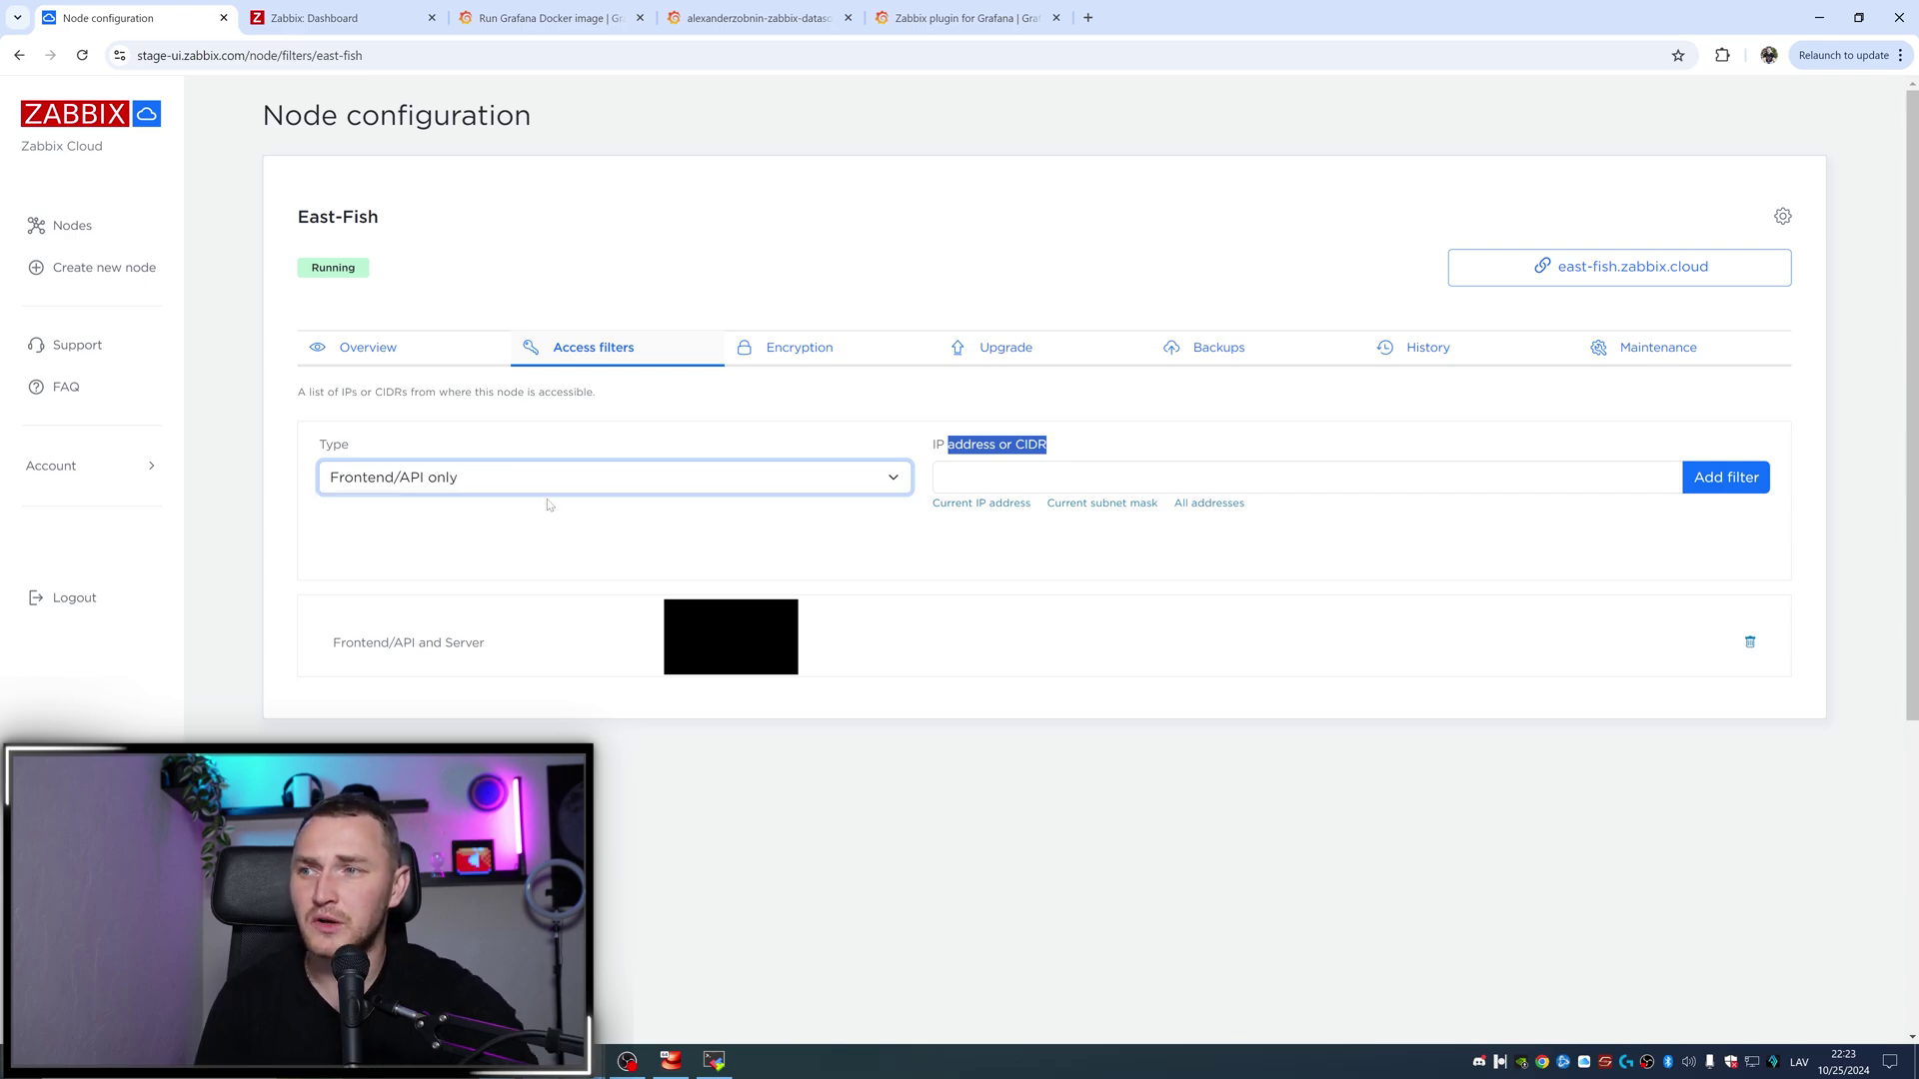
{"action": "left_click", "coordinate": [644, 484]}
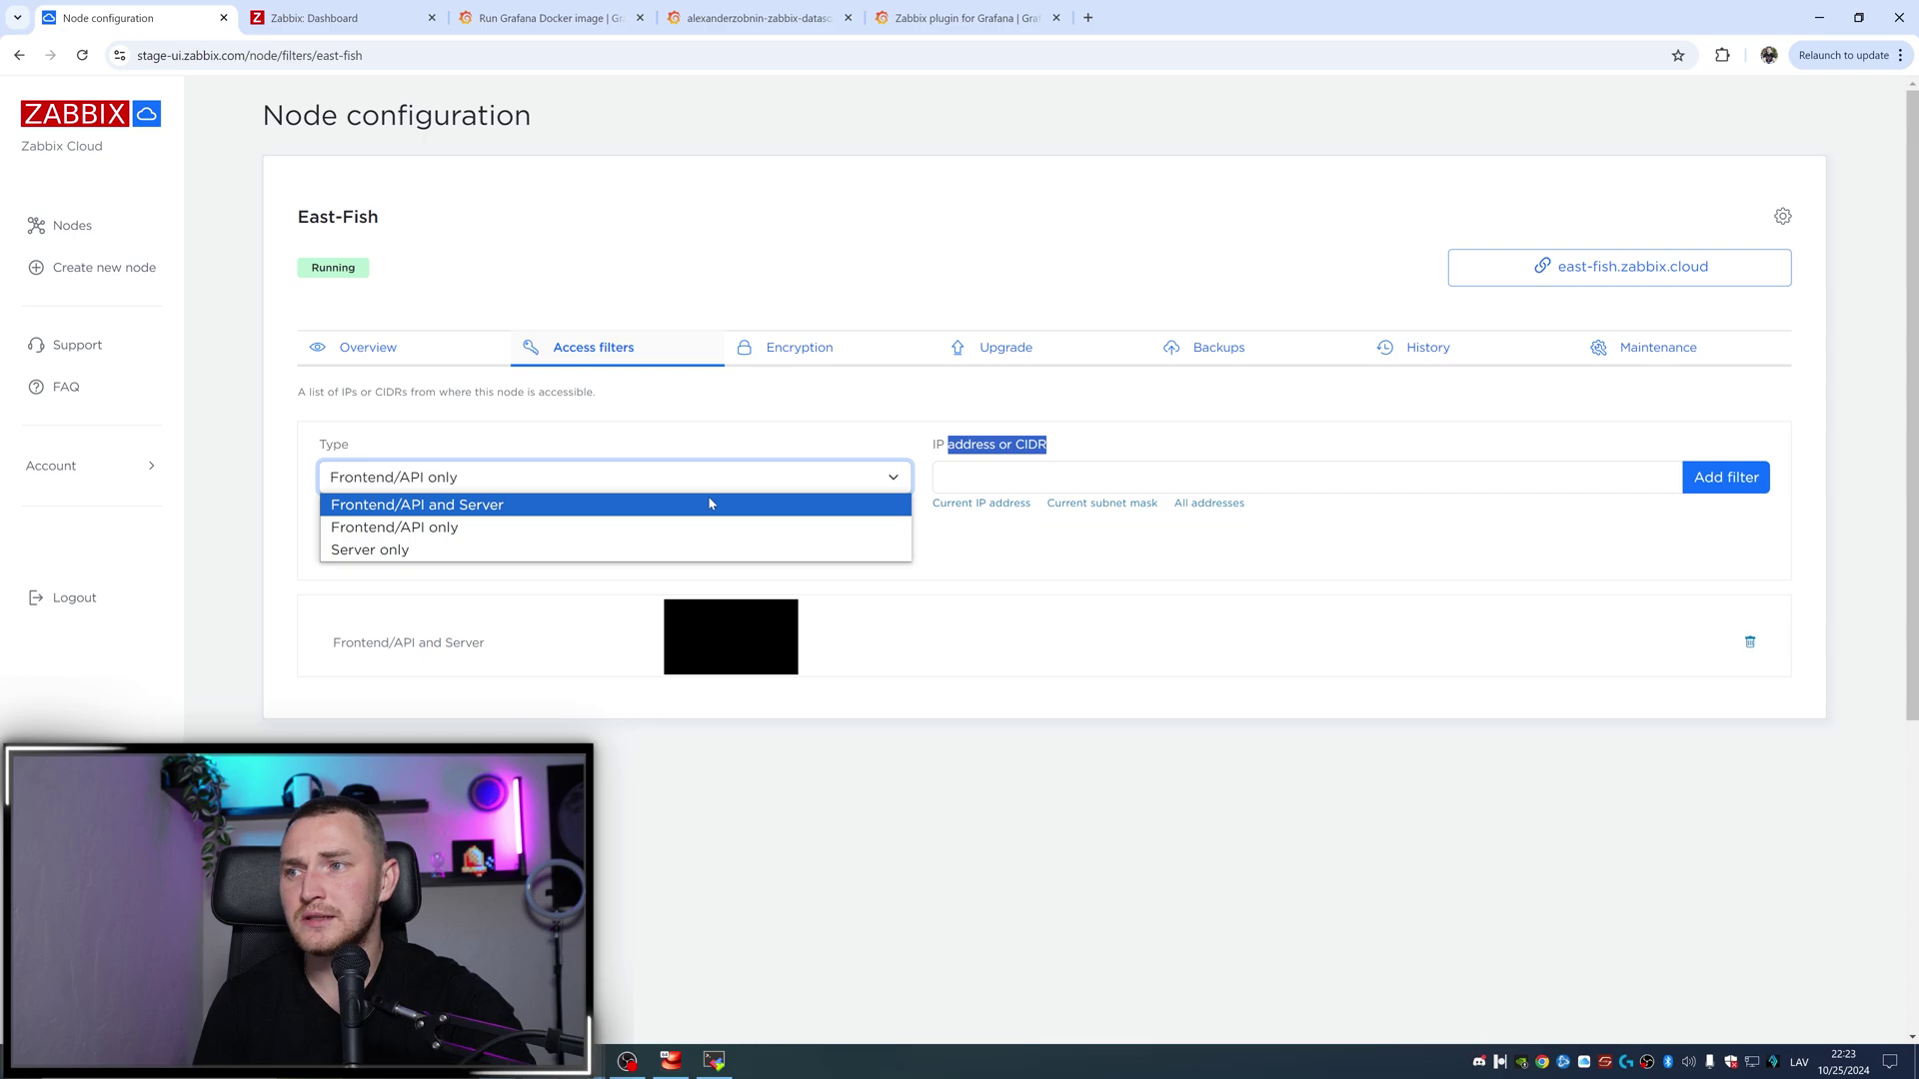
{"action": "left_click", "coordinate": [805, 437]}
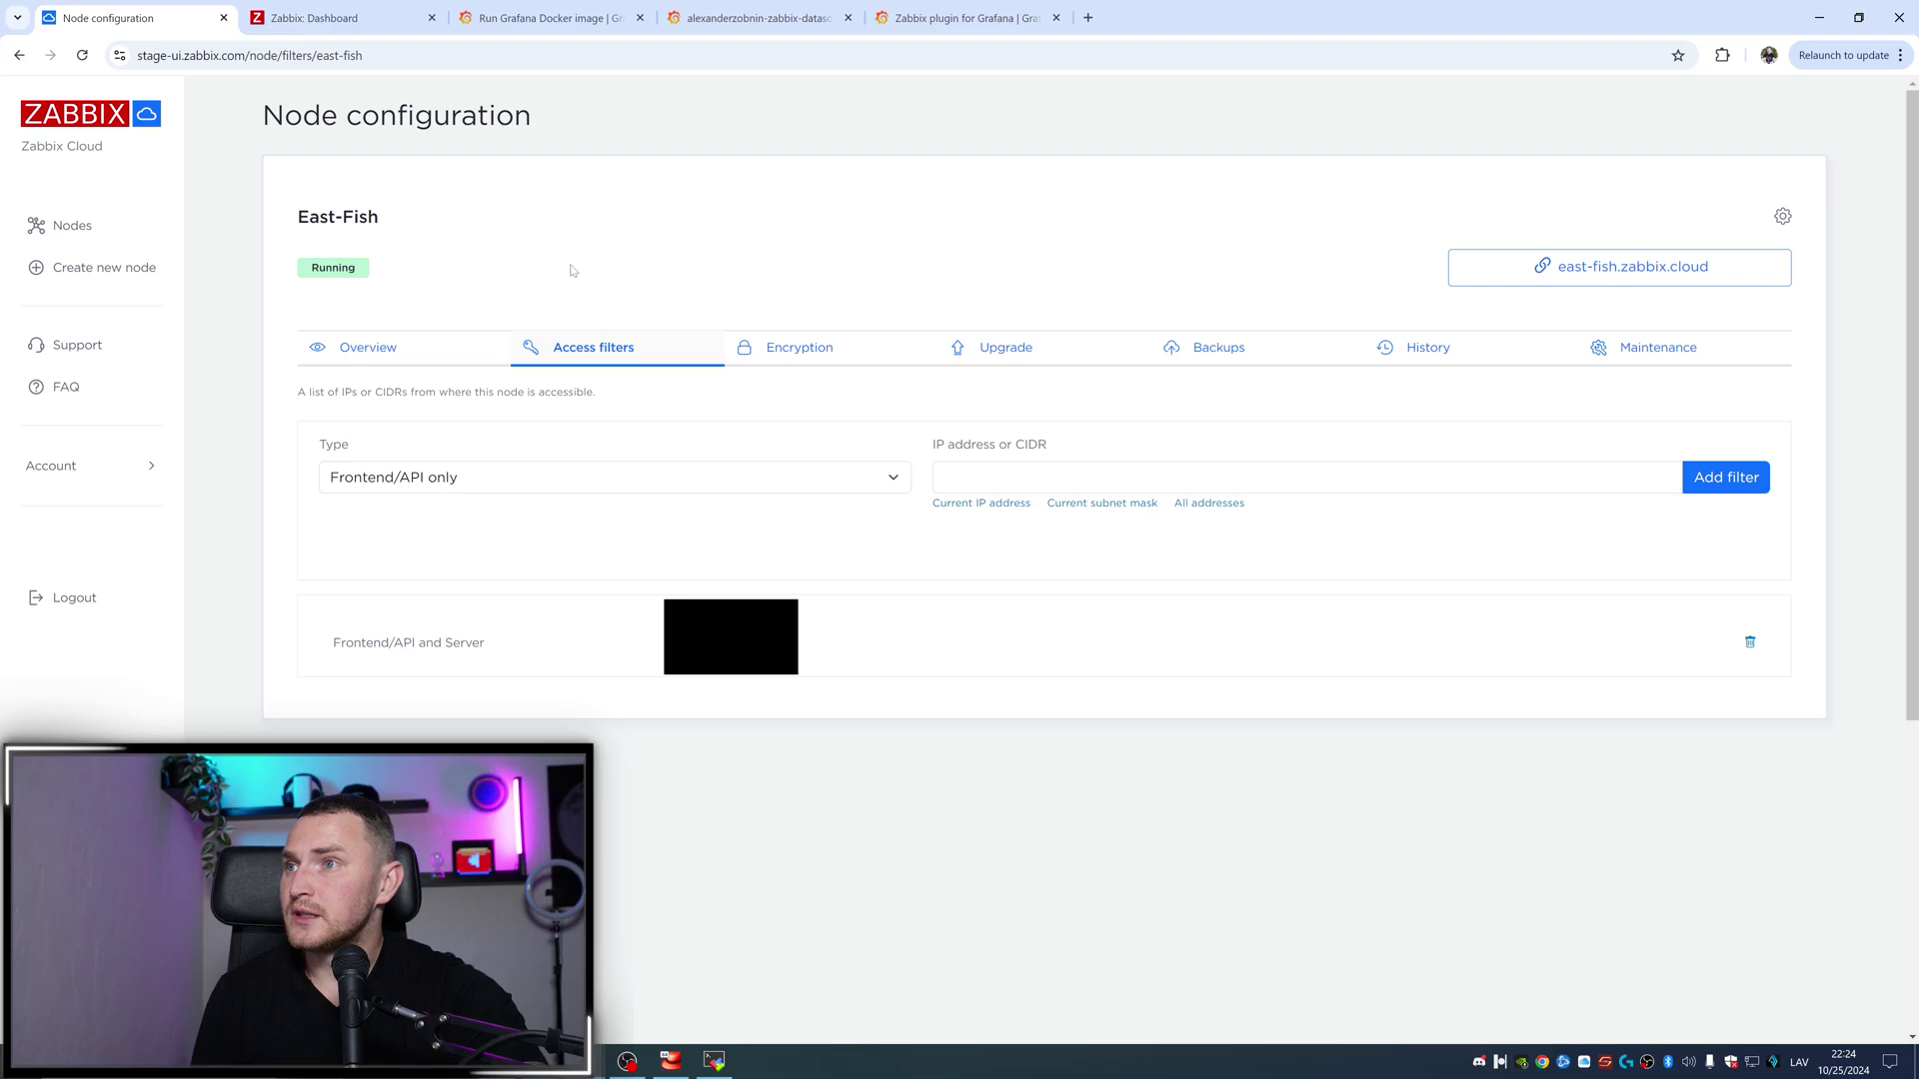
{"action": "left_click", "coordinate": [760, 17]}
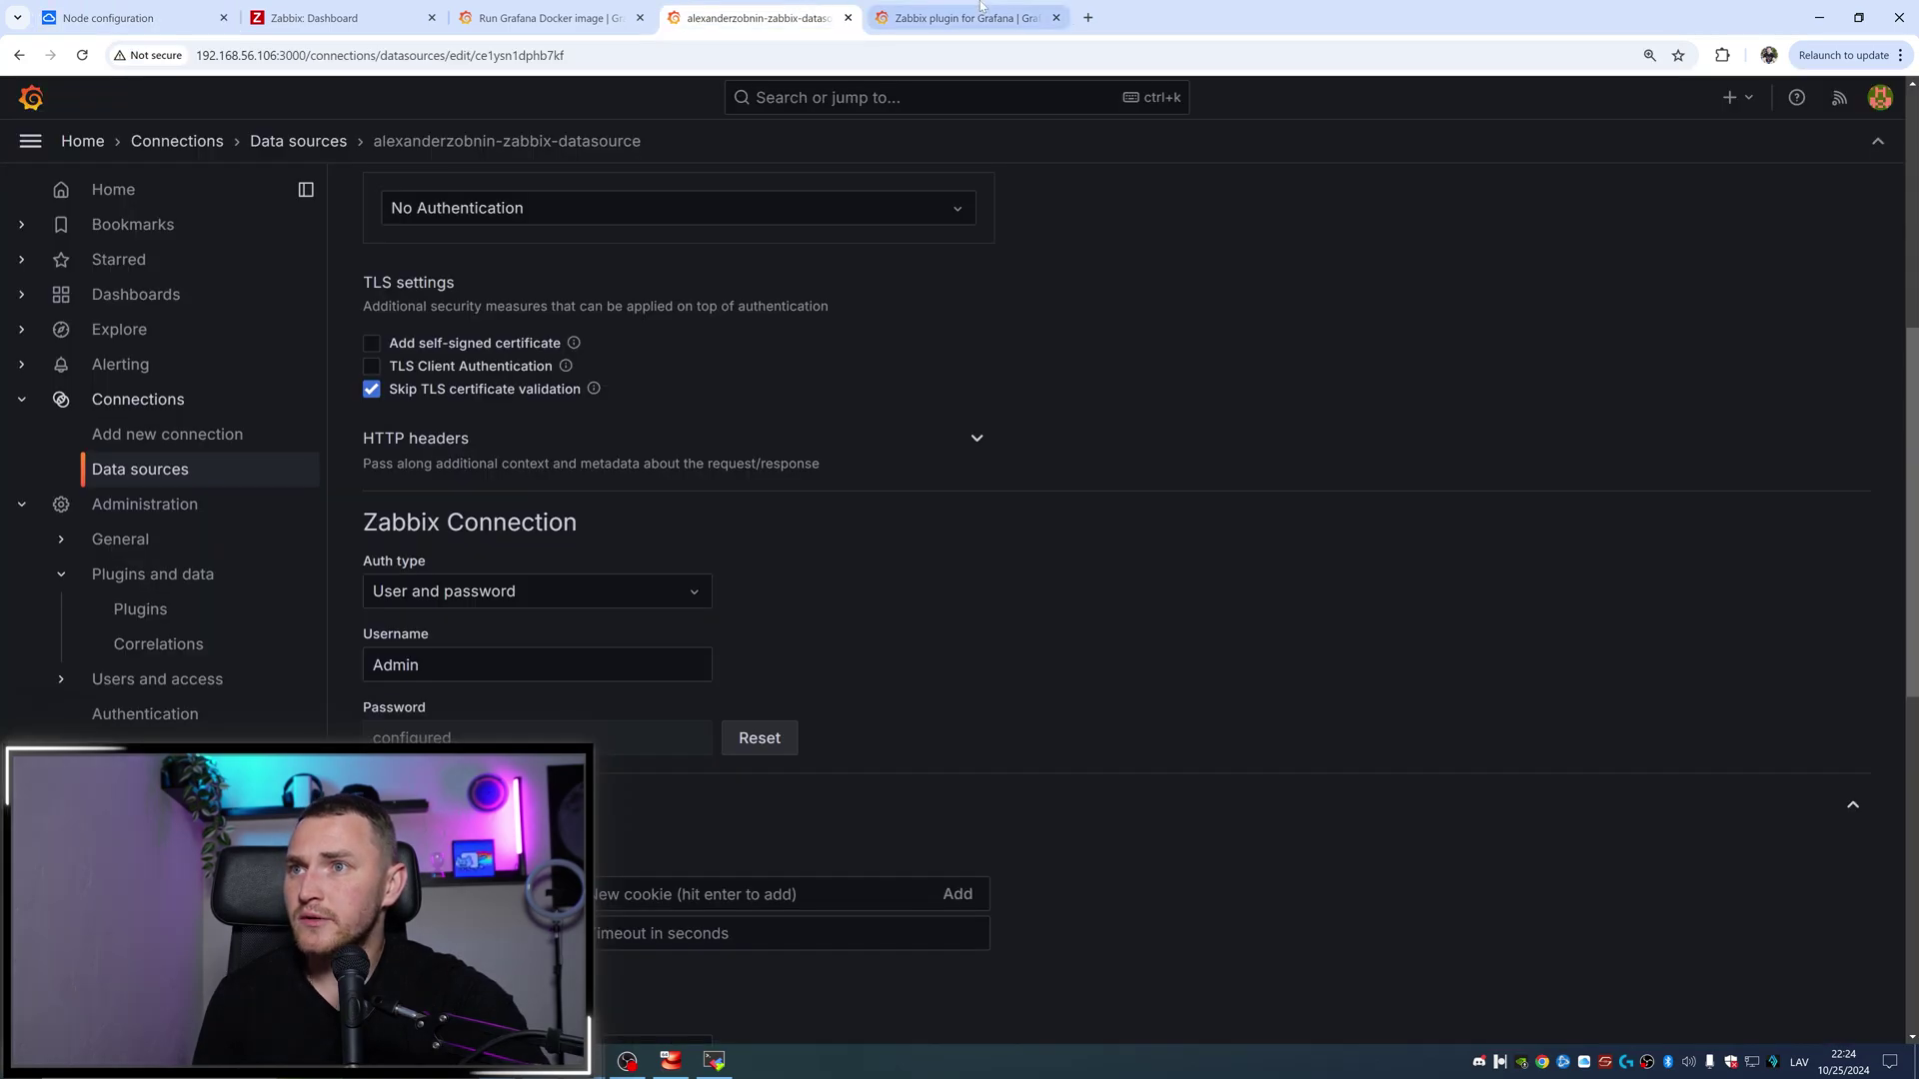
{"action": "left_click", "coordinate": [979, 8]}
{"action": "left_click", "coordinate": [759, 17]}
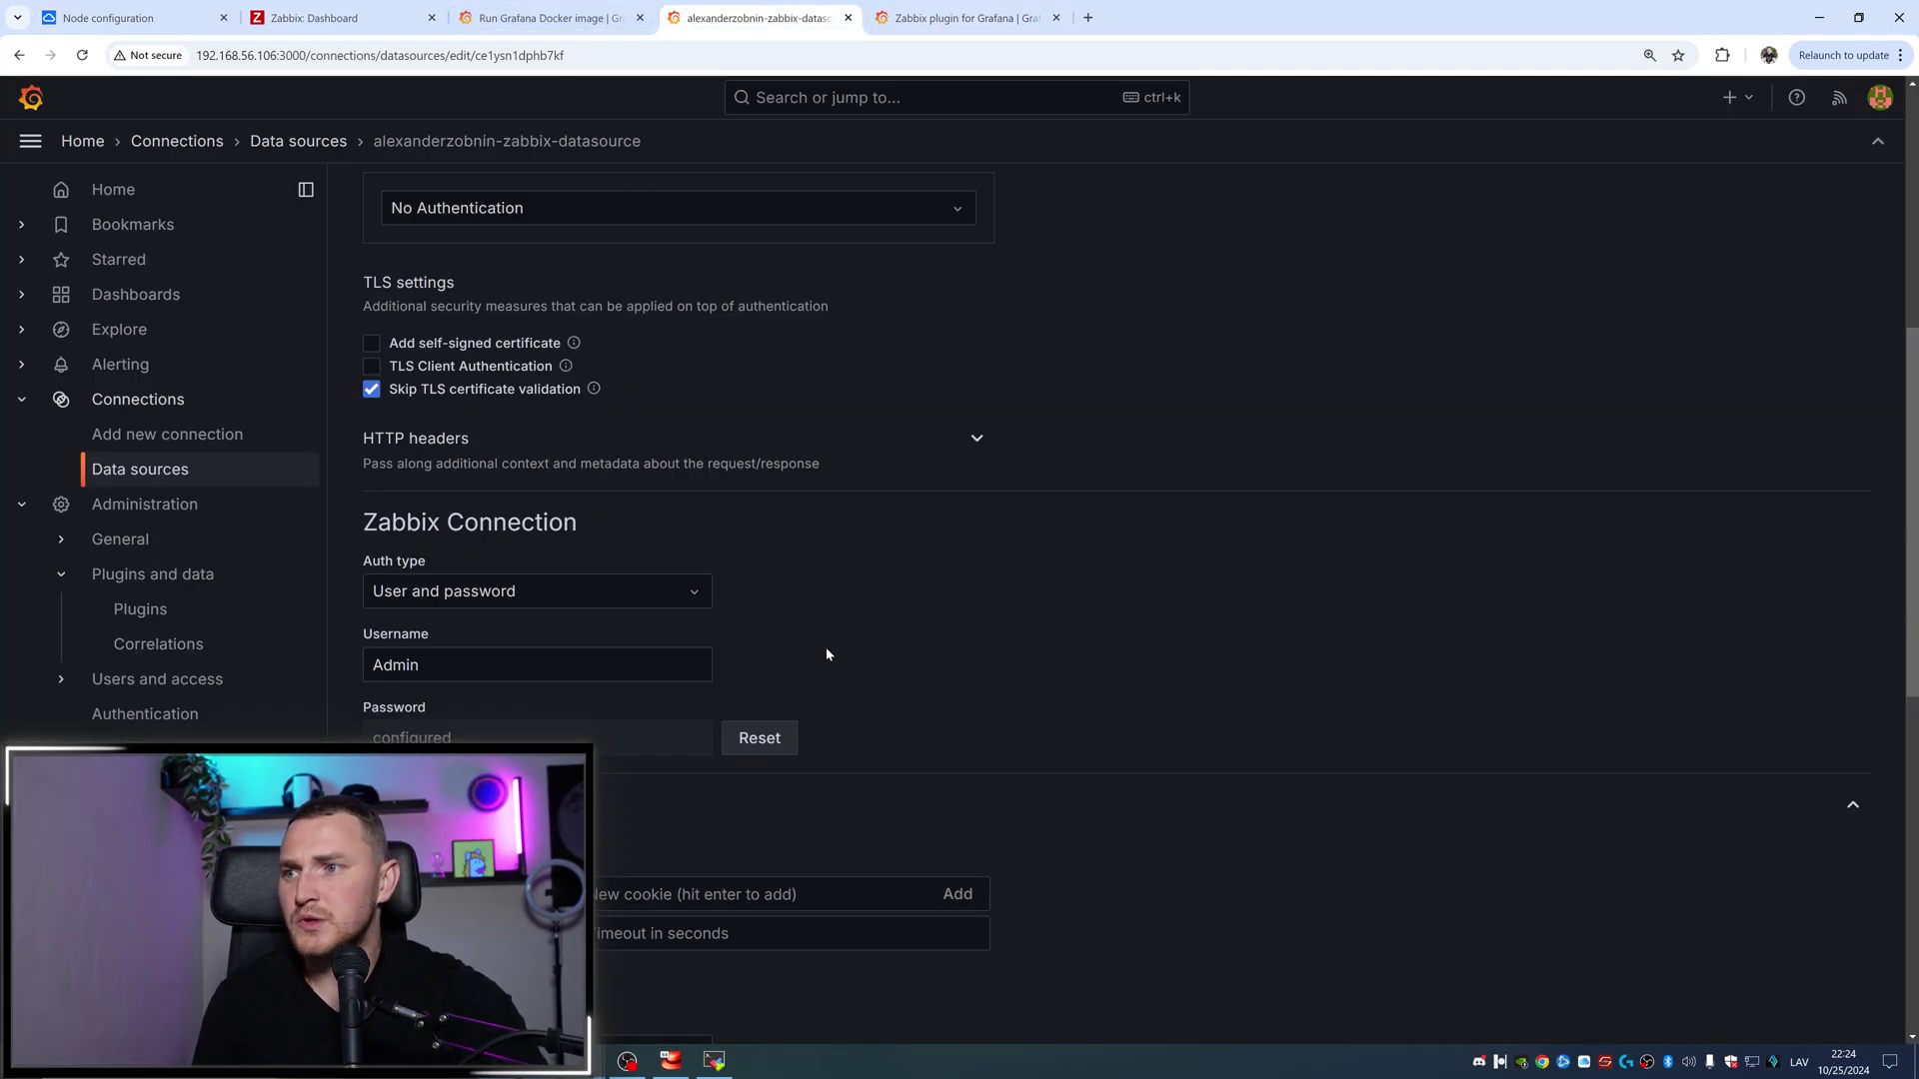
{"action": "scroll", "coordinate": [810, 679], "scroll_direction": "down", "scroll_amount": 9}
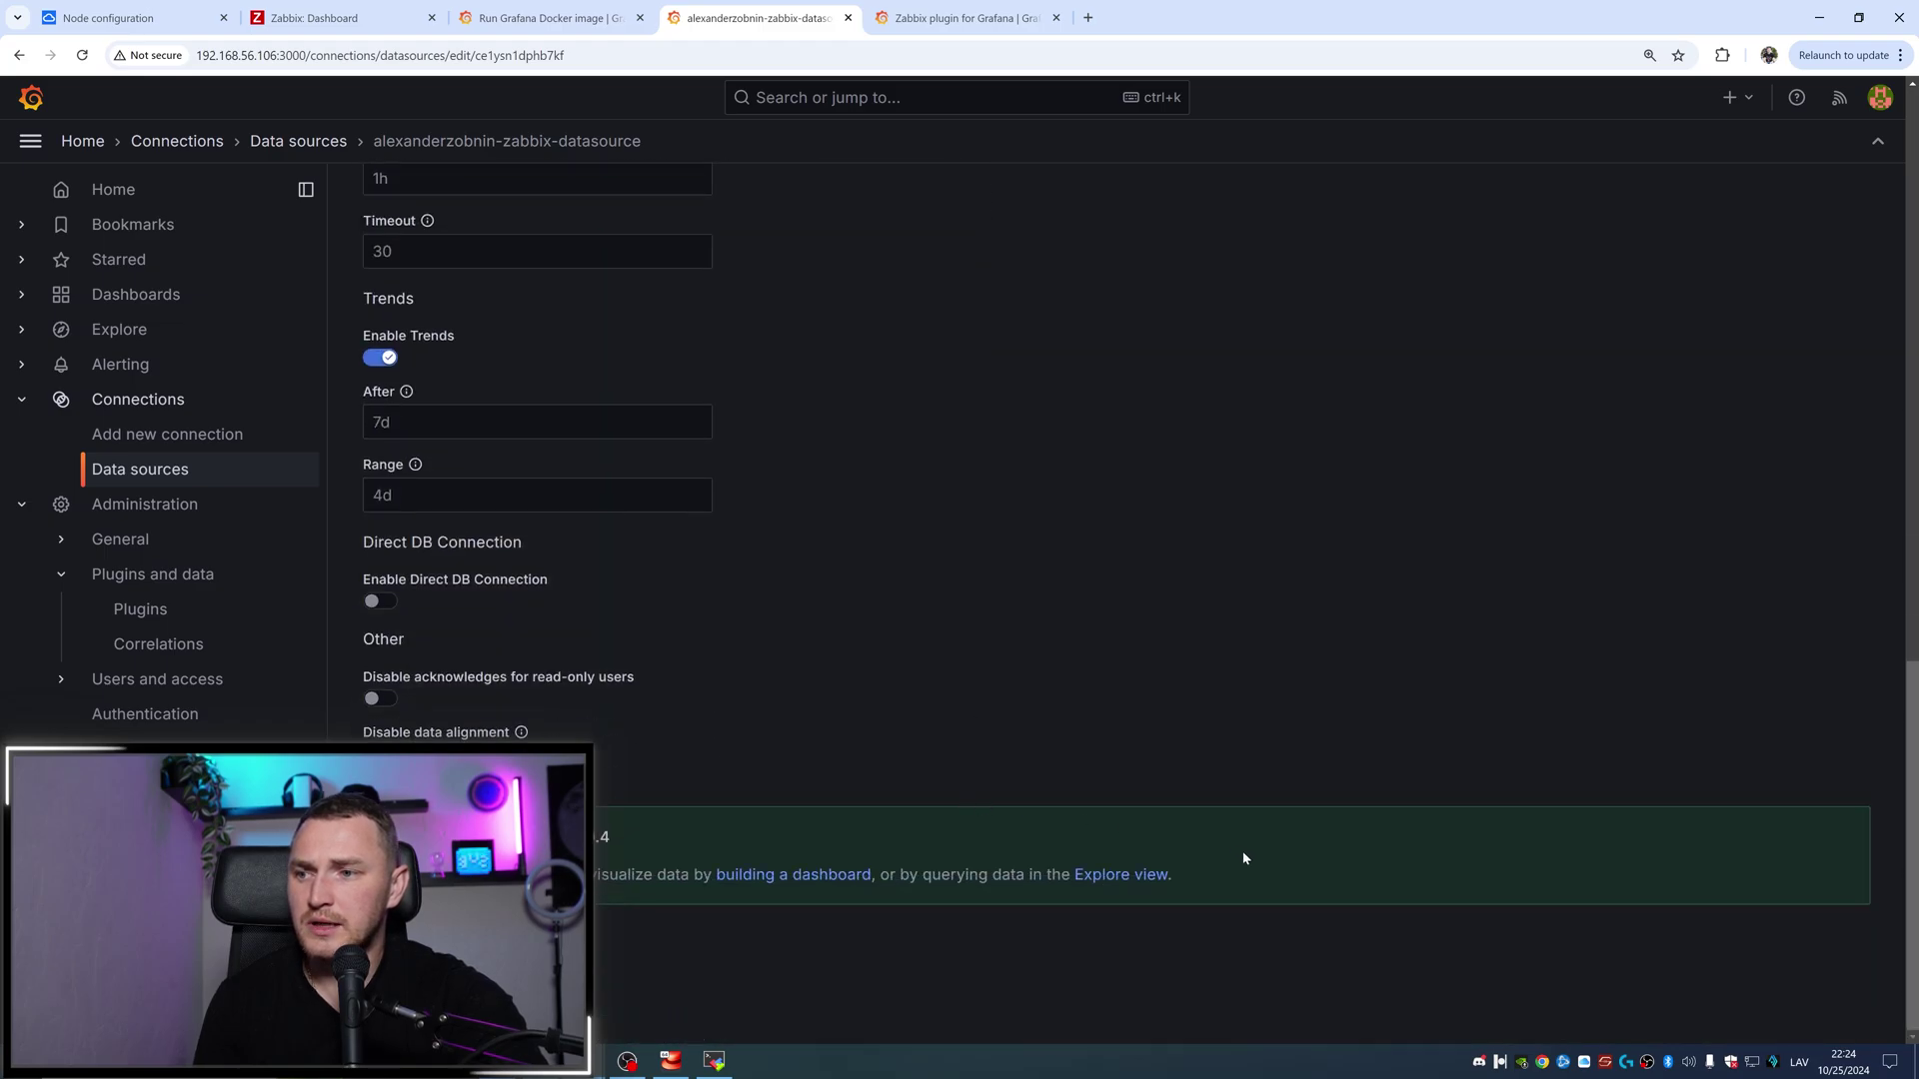
{"action": "scroll", "coordinate": [1259, 875], "scroll_direction": "up", "scroll_amount": 3}
{"action": "scroll", "coordinate": [1269, 885], "scroll_direction": "down", "scroll_amount": 3}
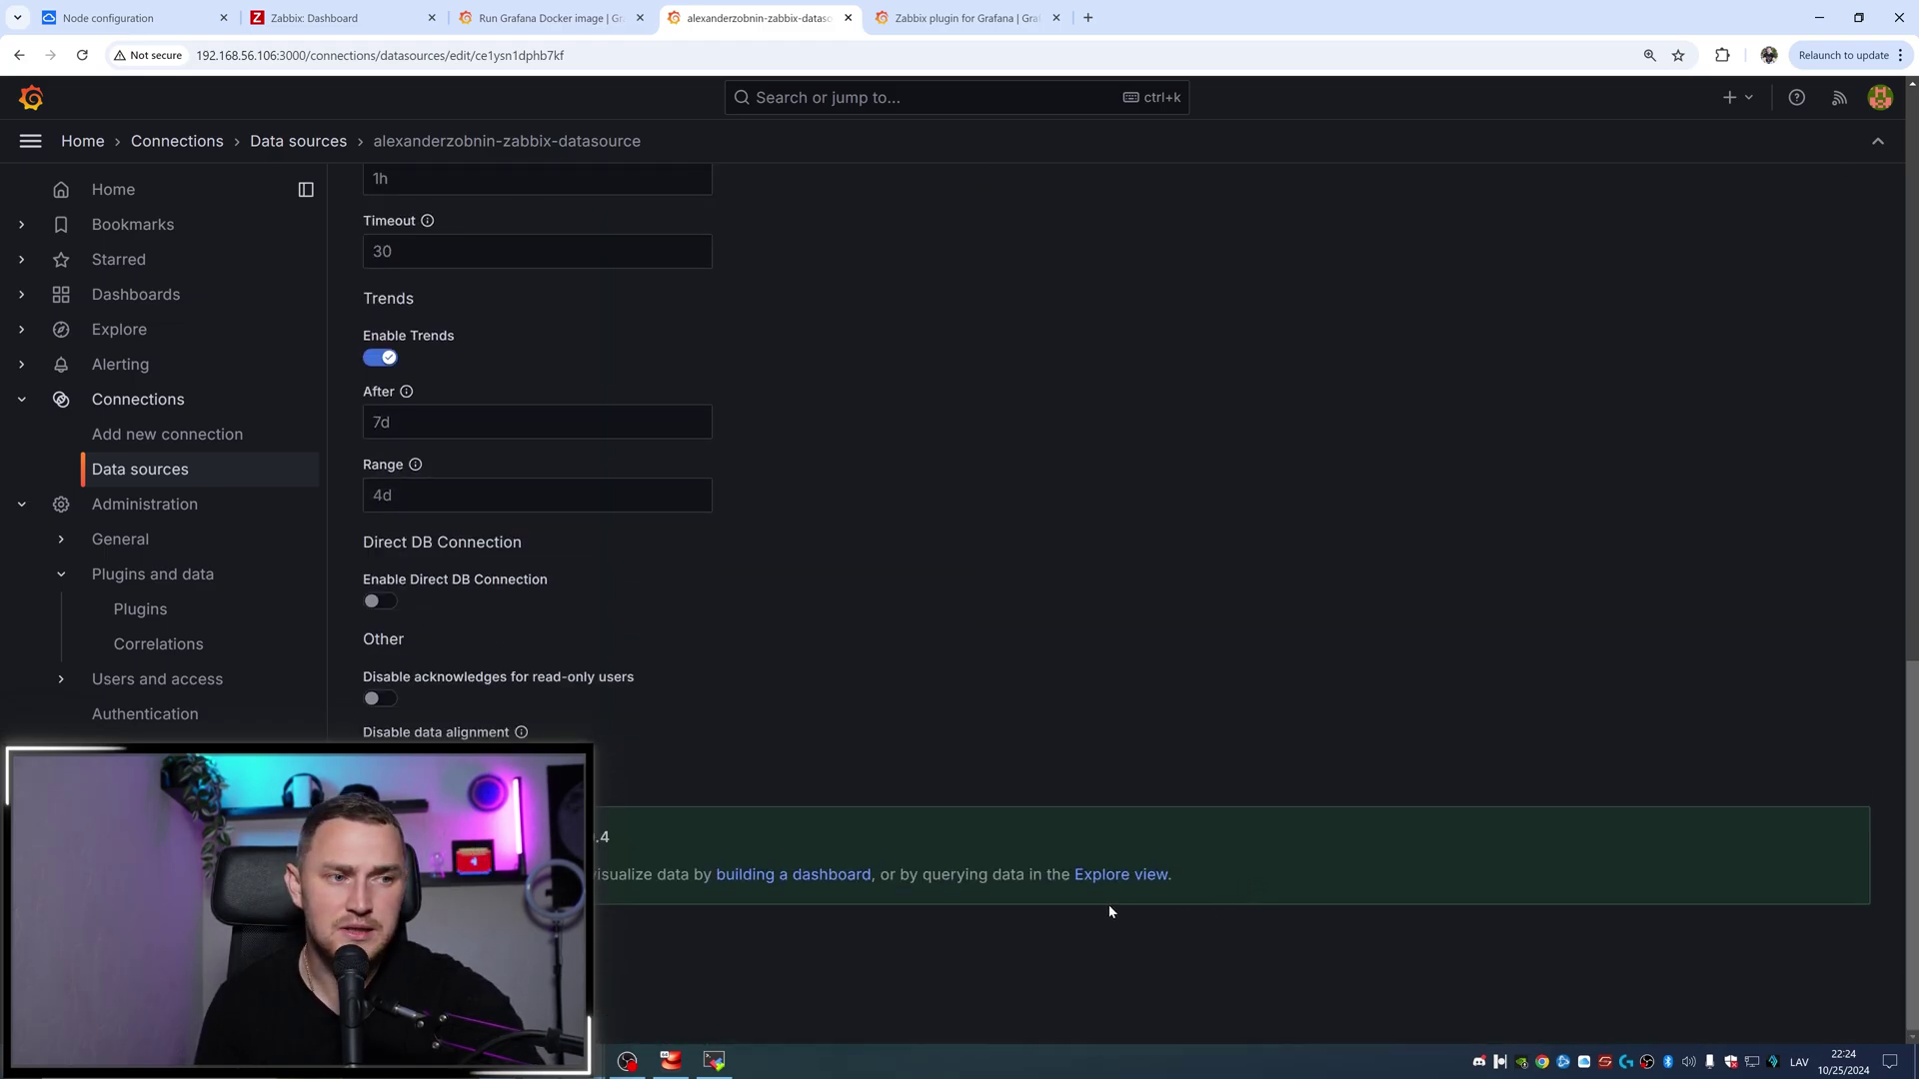
{"action": "scroll", "coordinate": [876, 892], "scroll_direction": "up", "scroll_amount": 15}
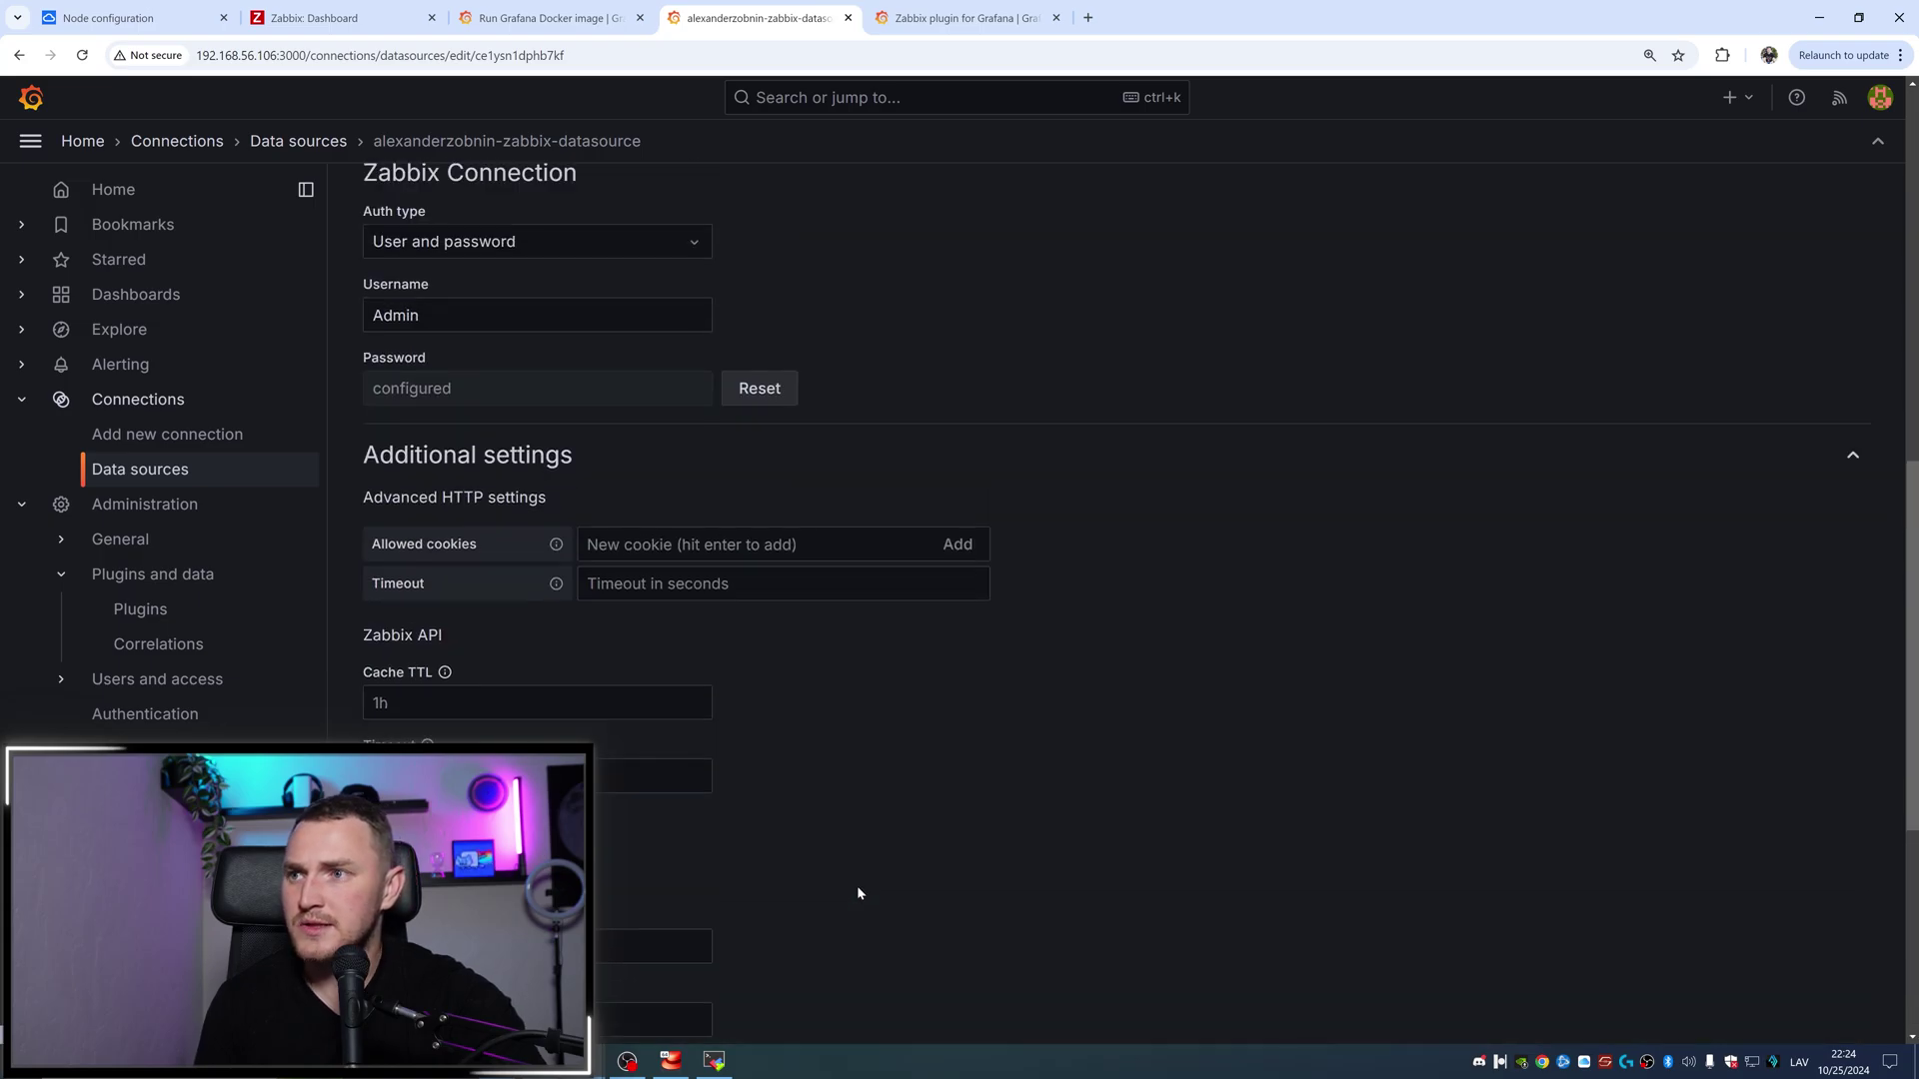
{"action": "scroll", "coordinate": [863, 898], "scroll_direction": "down", "scroll_amount": 1}
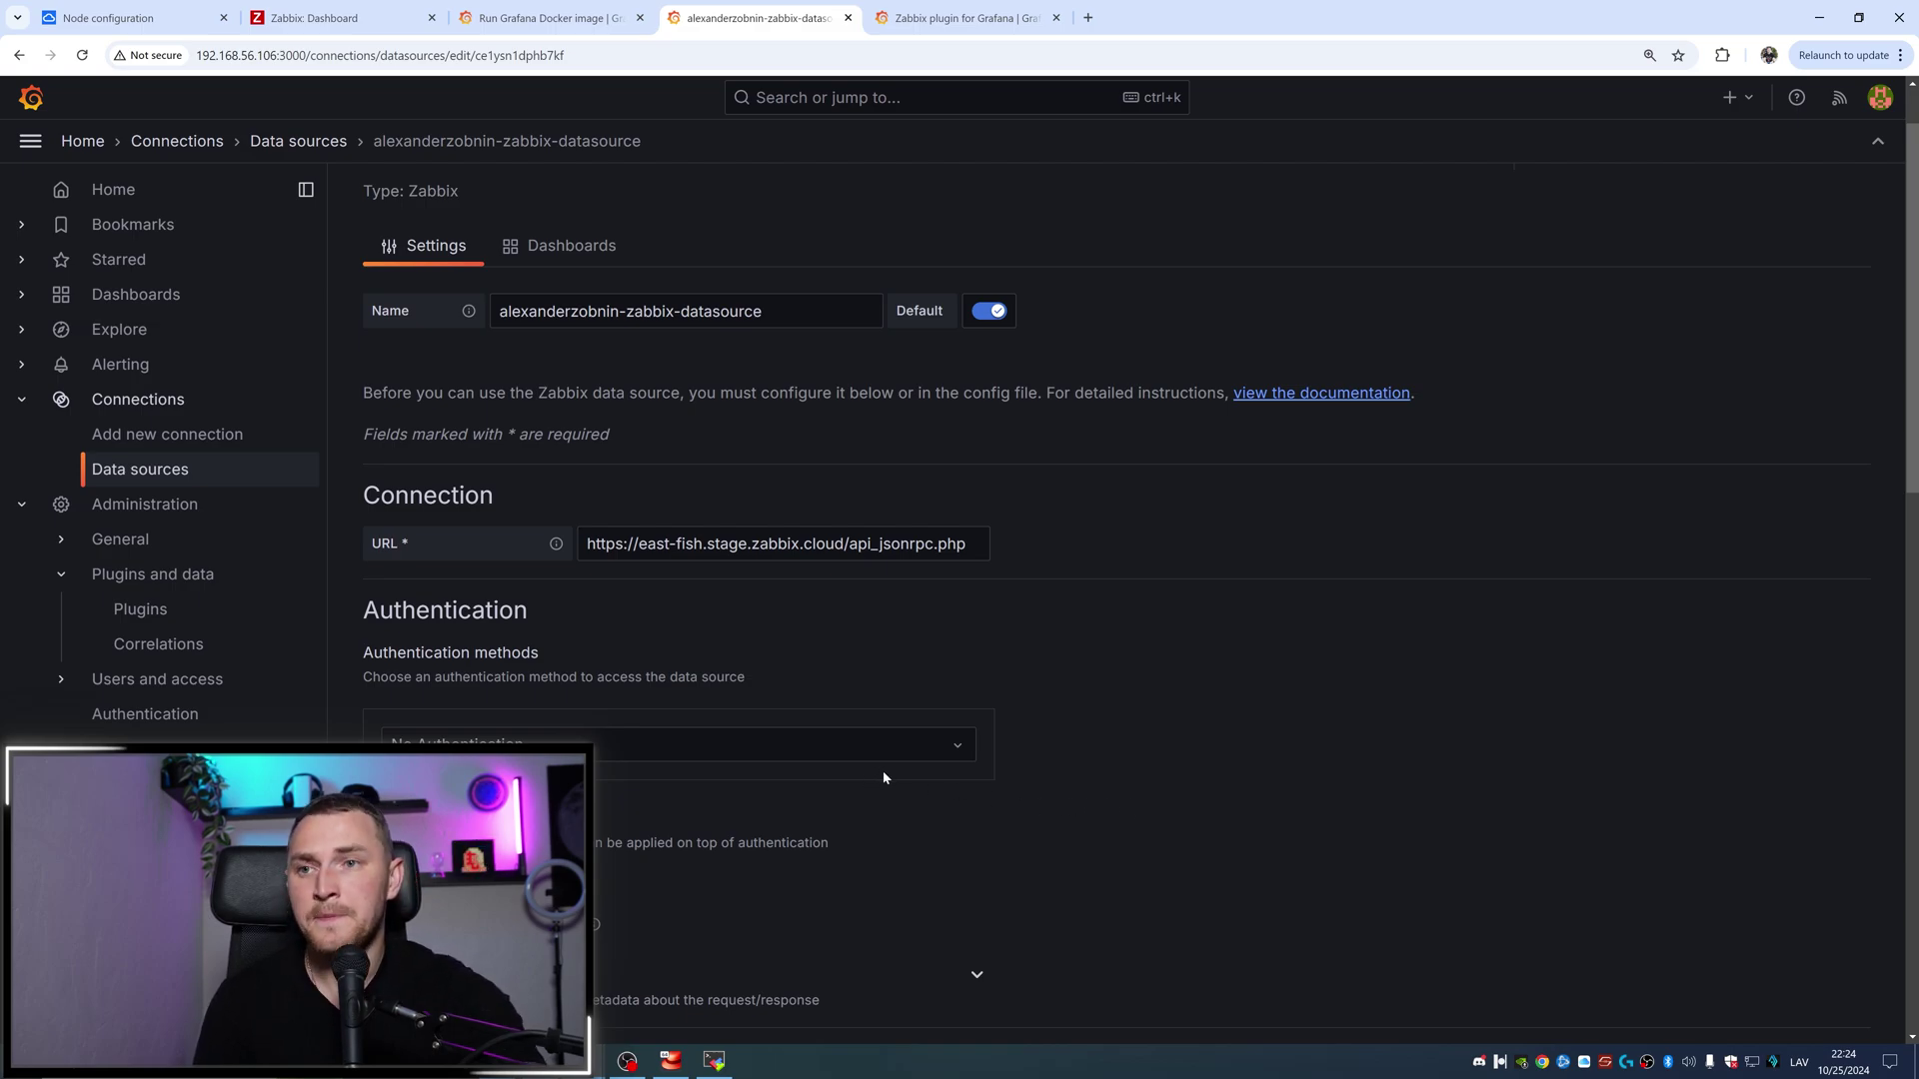
{"action": "scroll", "coordinate": [1149, 735], "scroll_direction": "down", "scroll_amount": 4}
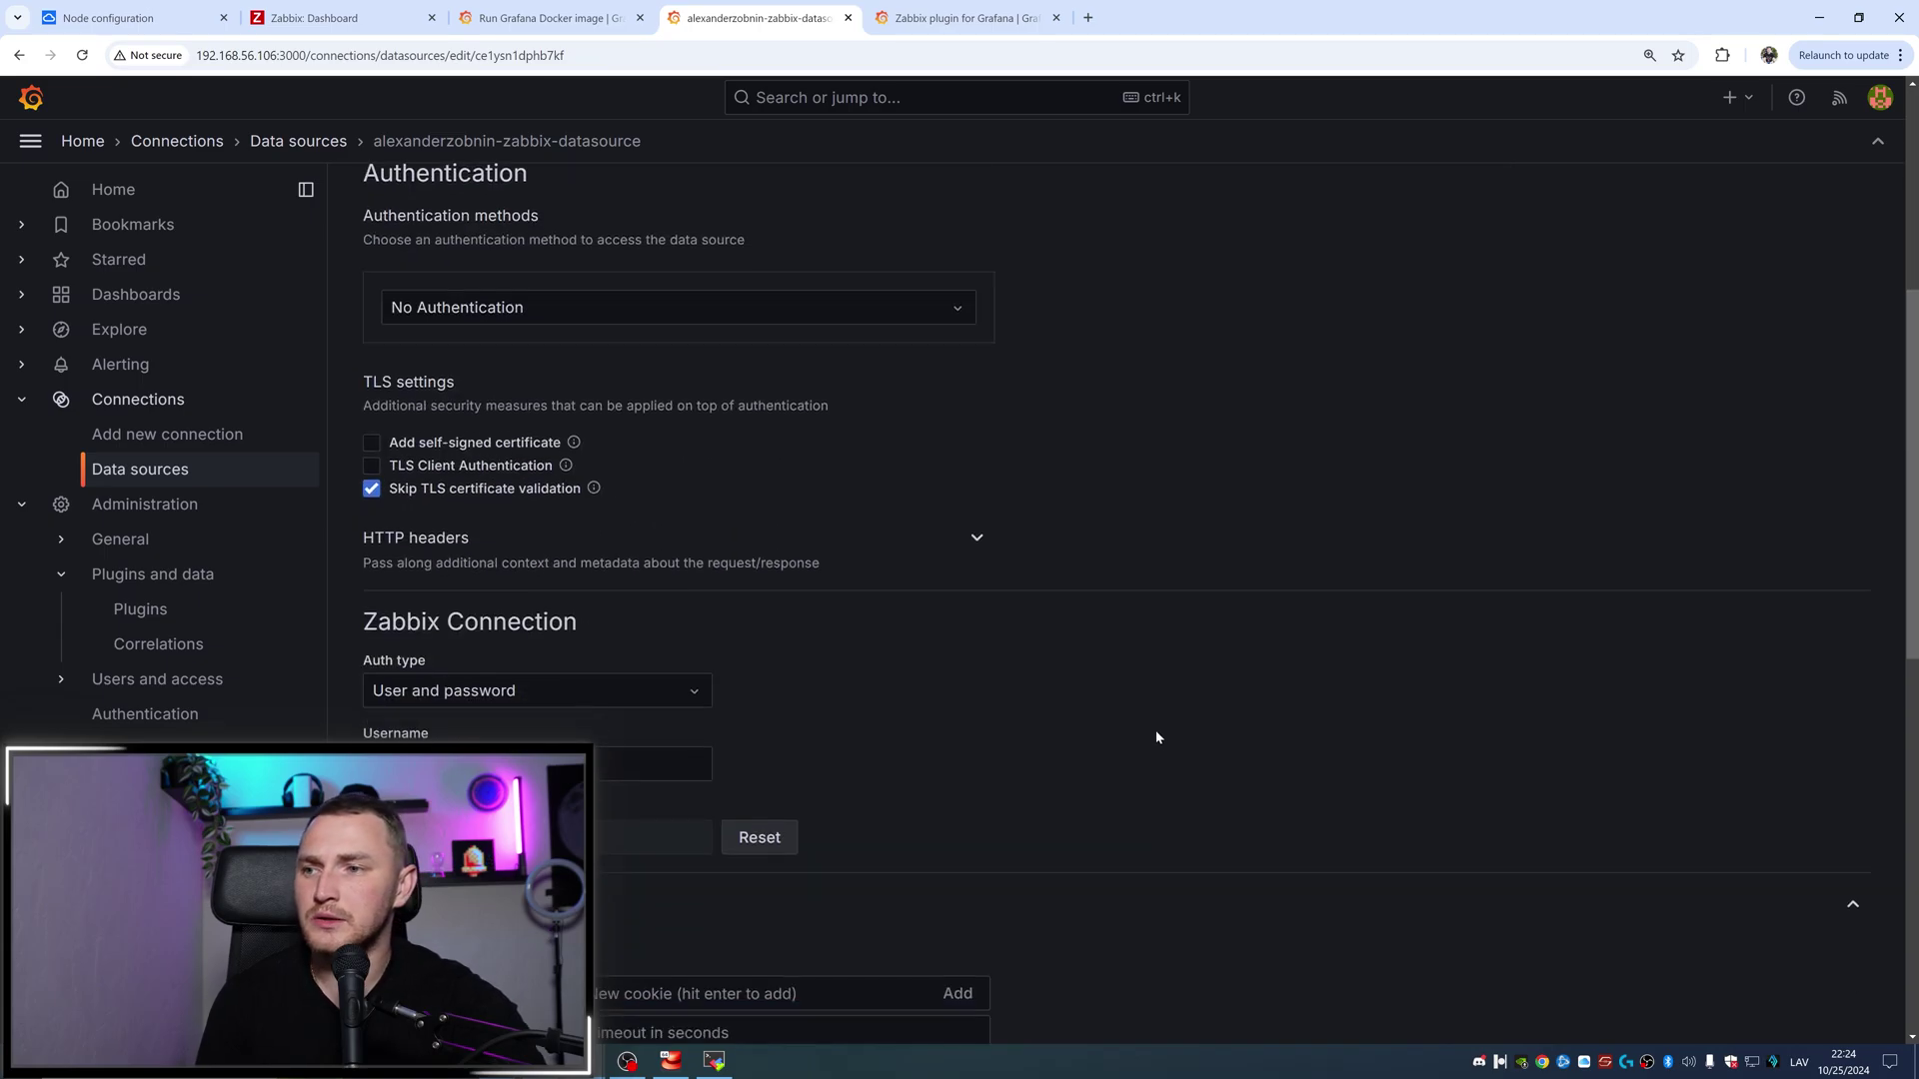
{"action": "scroll", "coordinate": [1155, 732], "scroll_direction": "down", "scroll_amount": 5}
{"action": "scroll", "coordinate": [1155, 737], "scroll_direction": "down", "scroll_amount": 5}
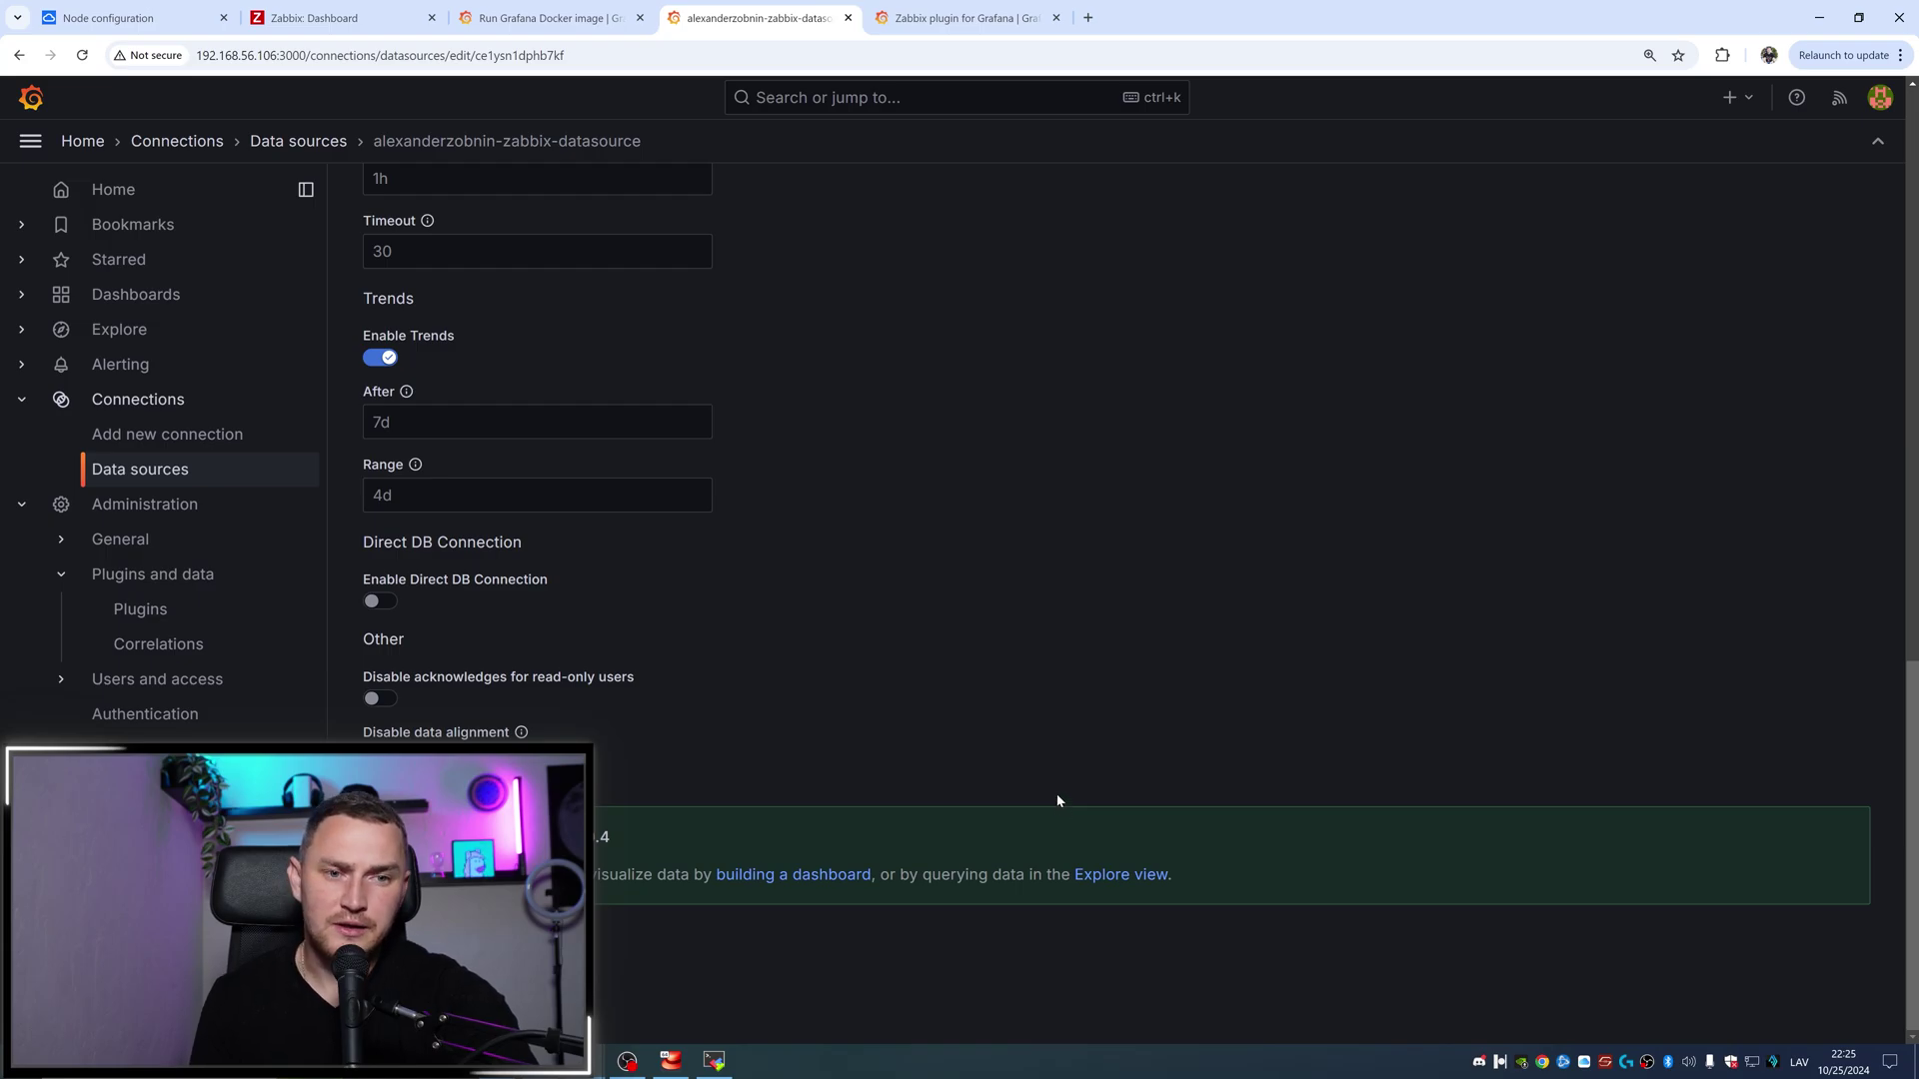
{"action": "scroll", "coordinate": [1060, 814], "scroll_direction": "up", "scroll_amount": 15}
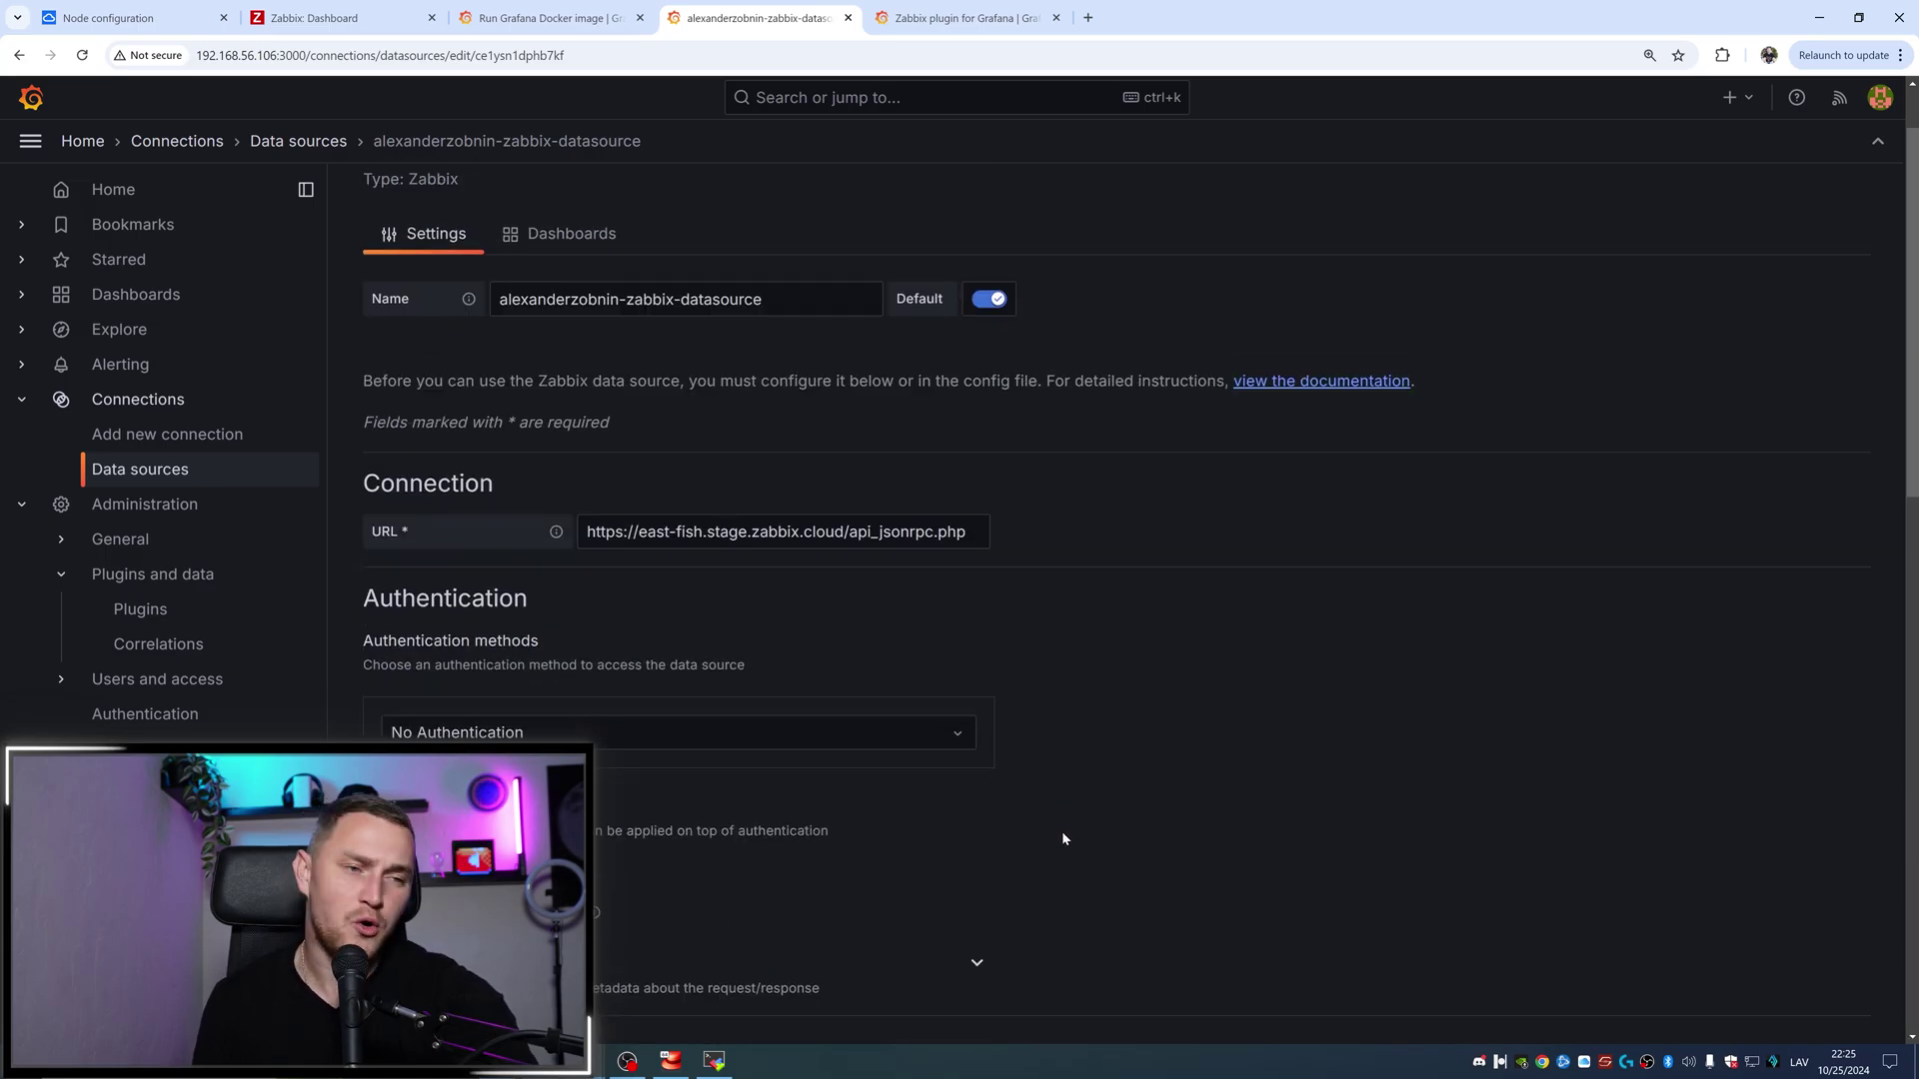
{"action": "scroll", "coordinate": [1063, 835], "scroll_direction": "up", "scroll_amount": 1}
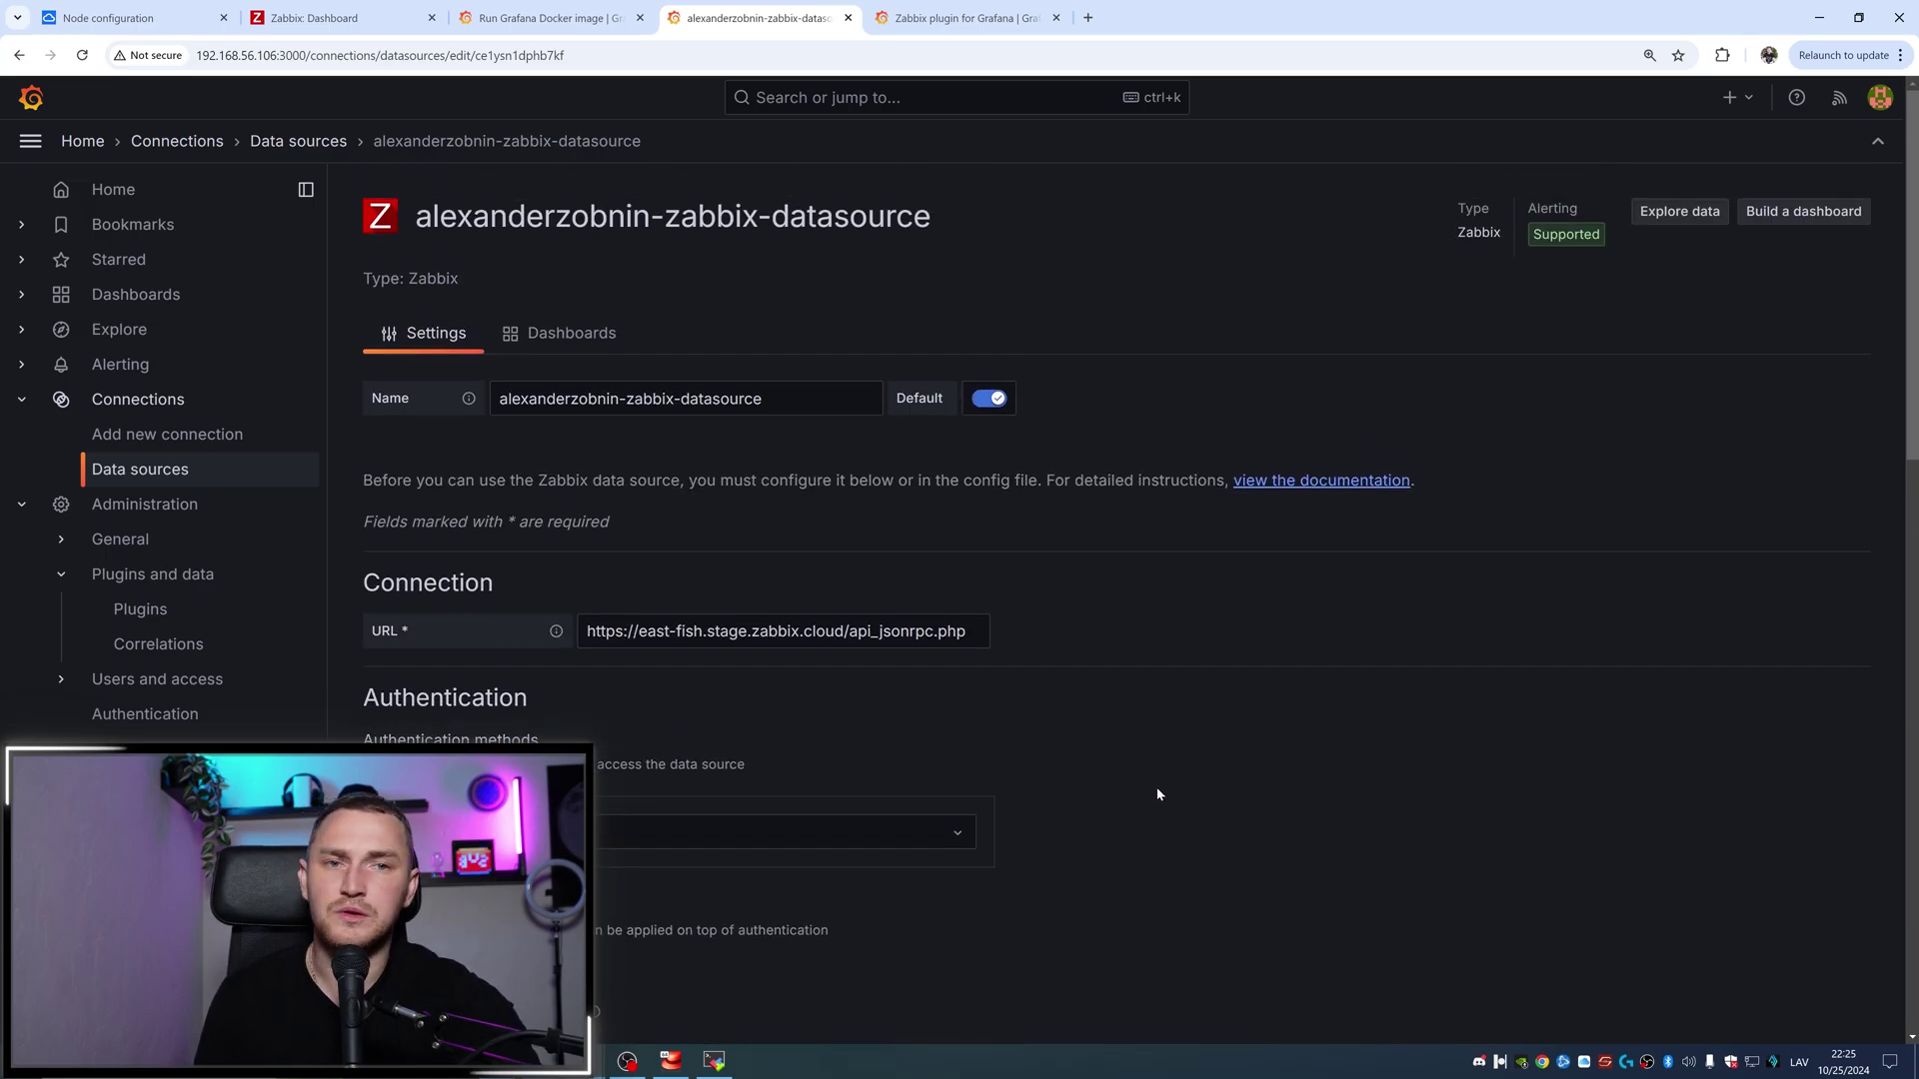